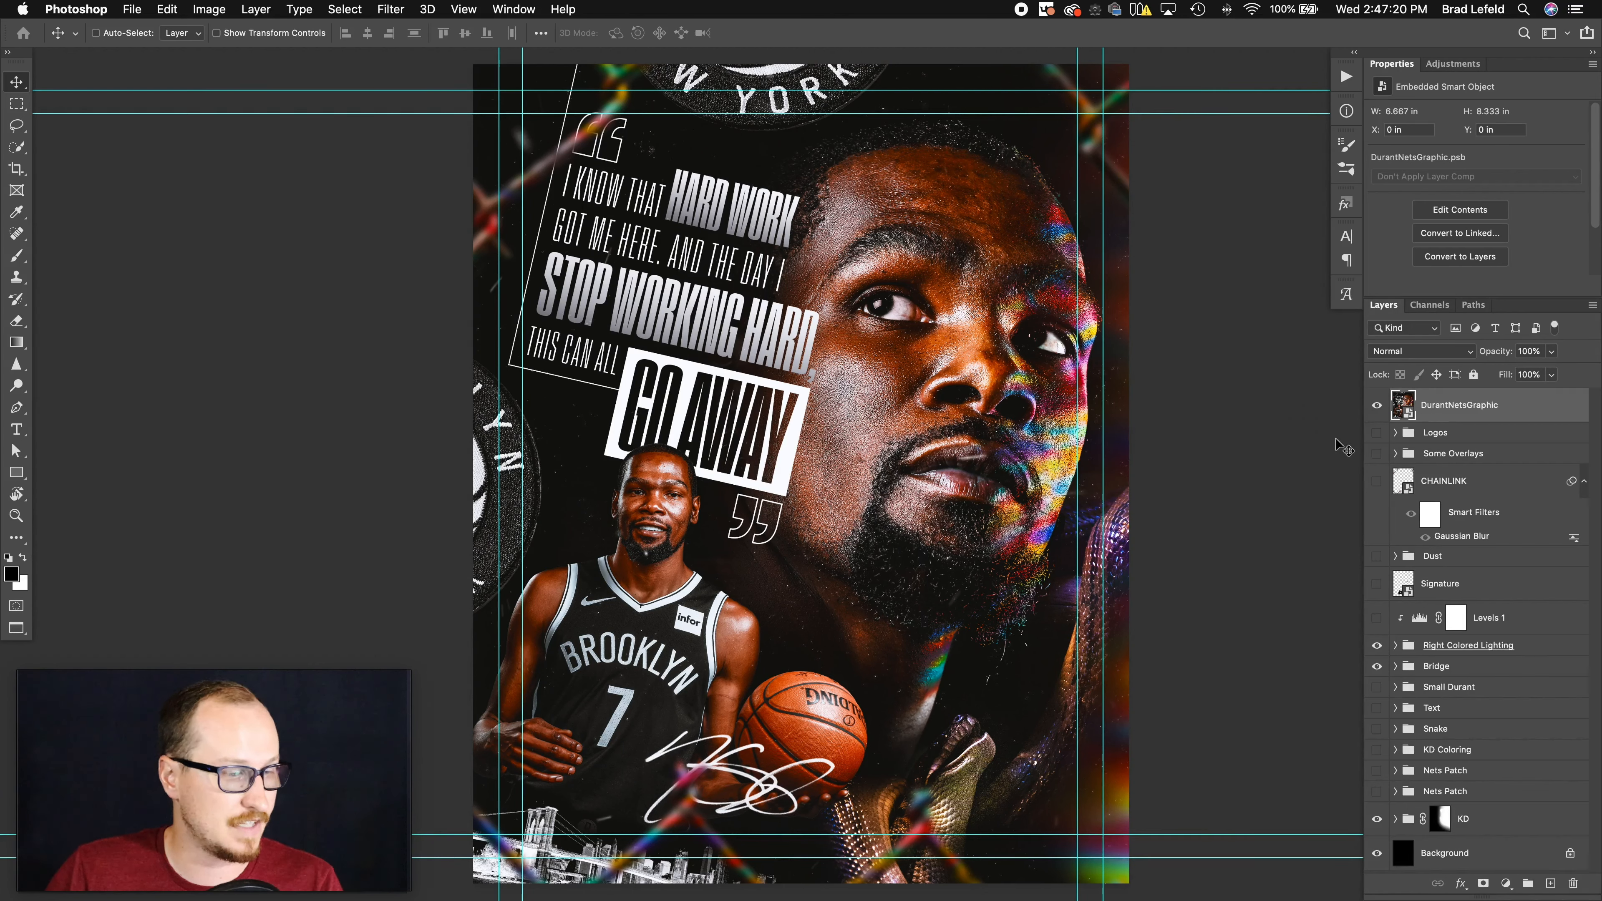
- Hide the DurantNetsGraphic composite, expand the KD group and show only its unretouched Durantedited portrait layer
click(1377, 407)
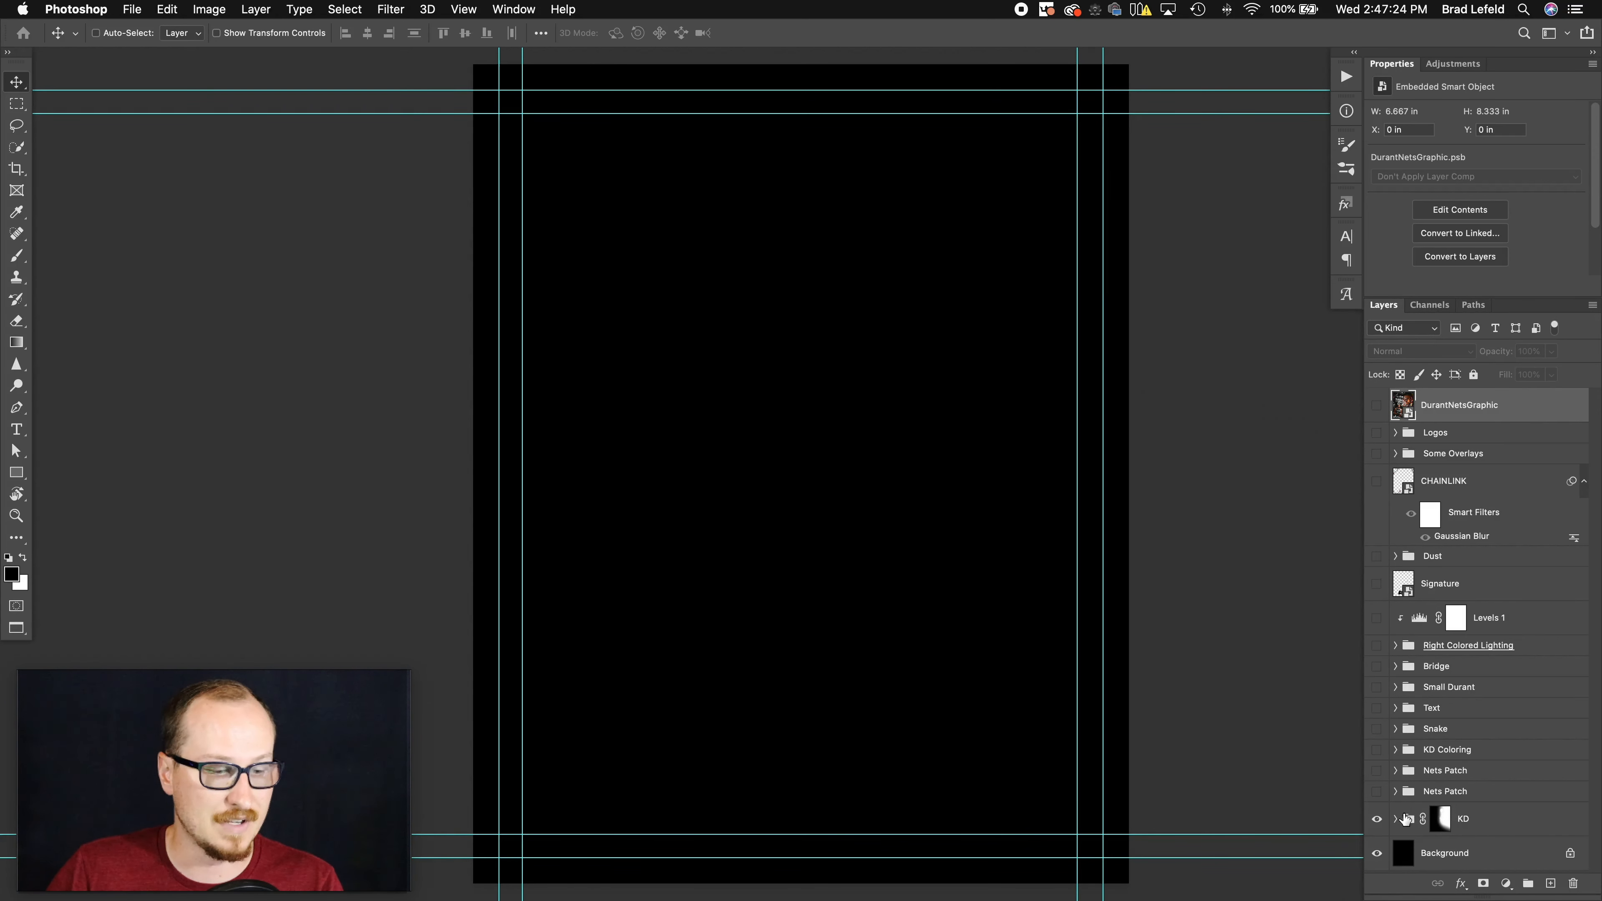
click(1401, 818)
scroll(1374, 725, down, 3)
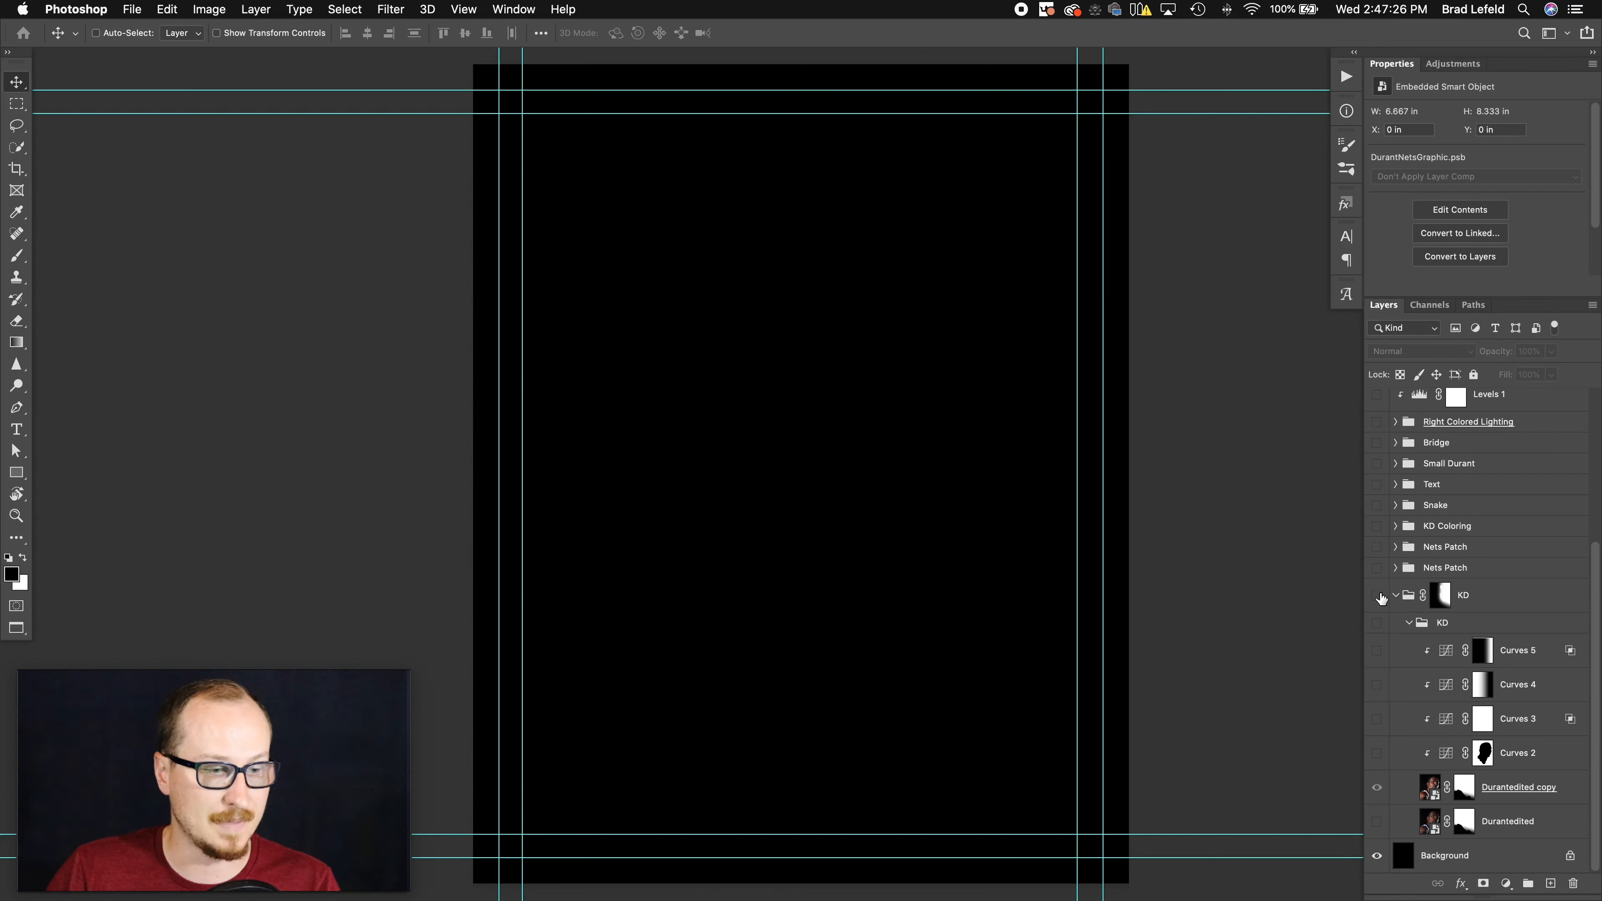
click(1379, 788)
click(1379, 792)
click(1376, 822)
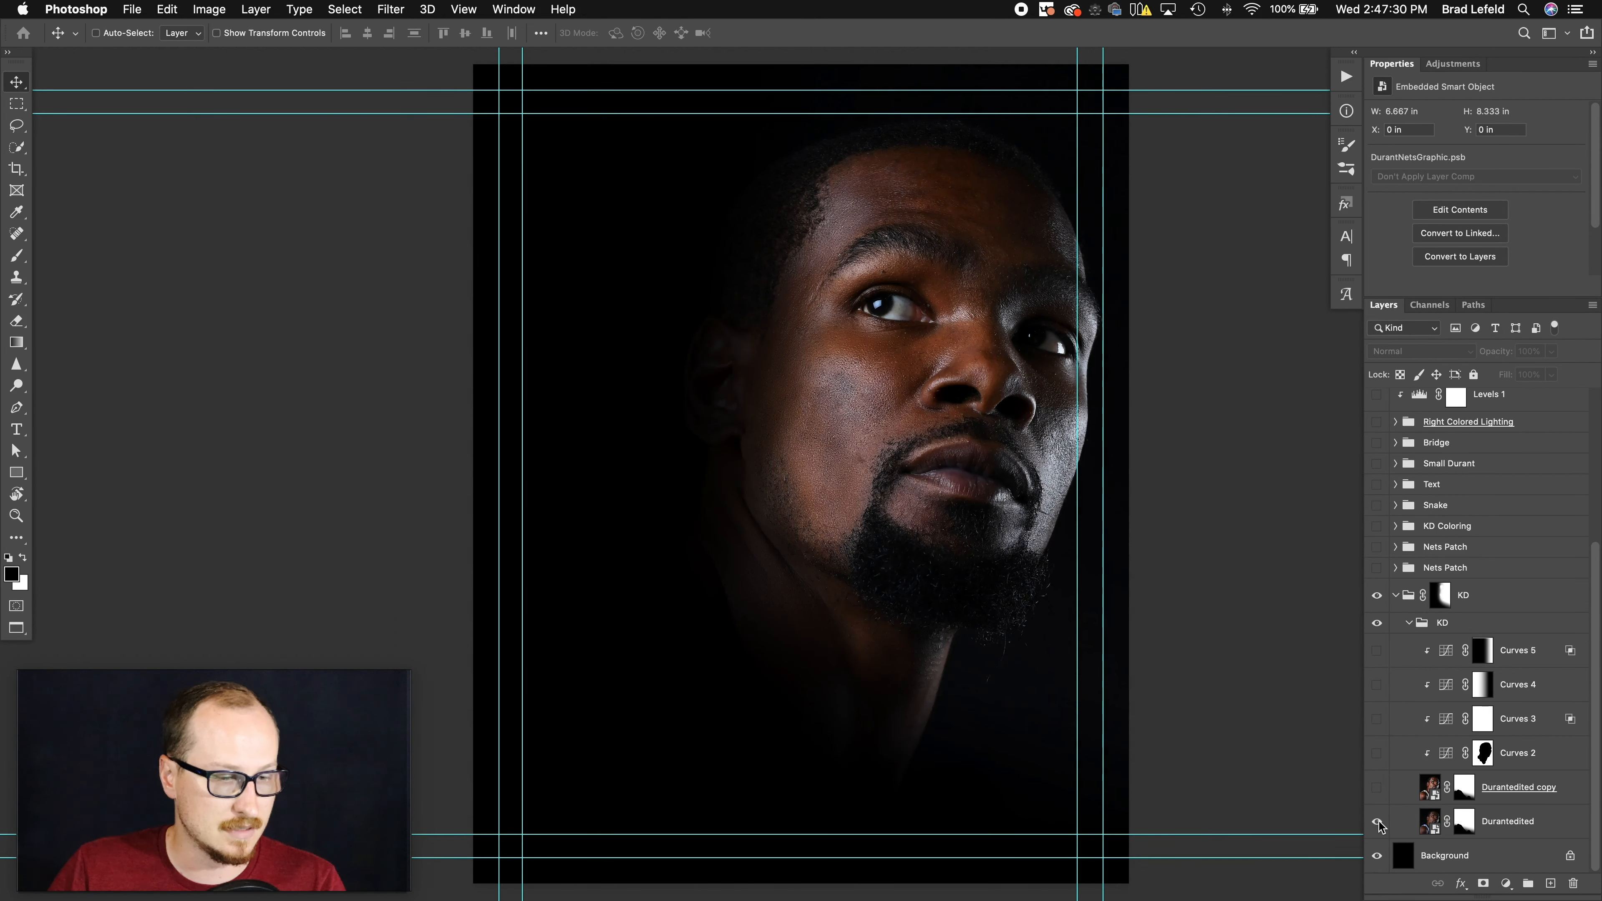
- Open the Durantedited smart object and compare the portrait with its adjustment layers and smart filters off and on
double_click(1432, 821)
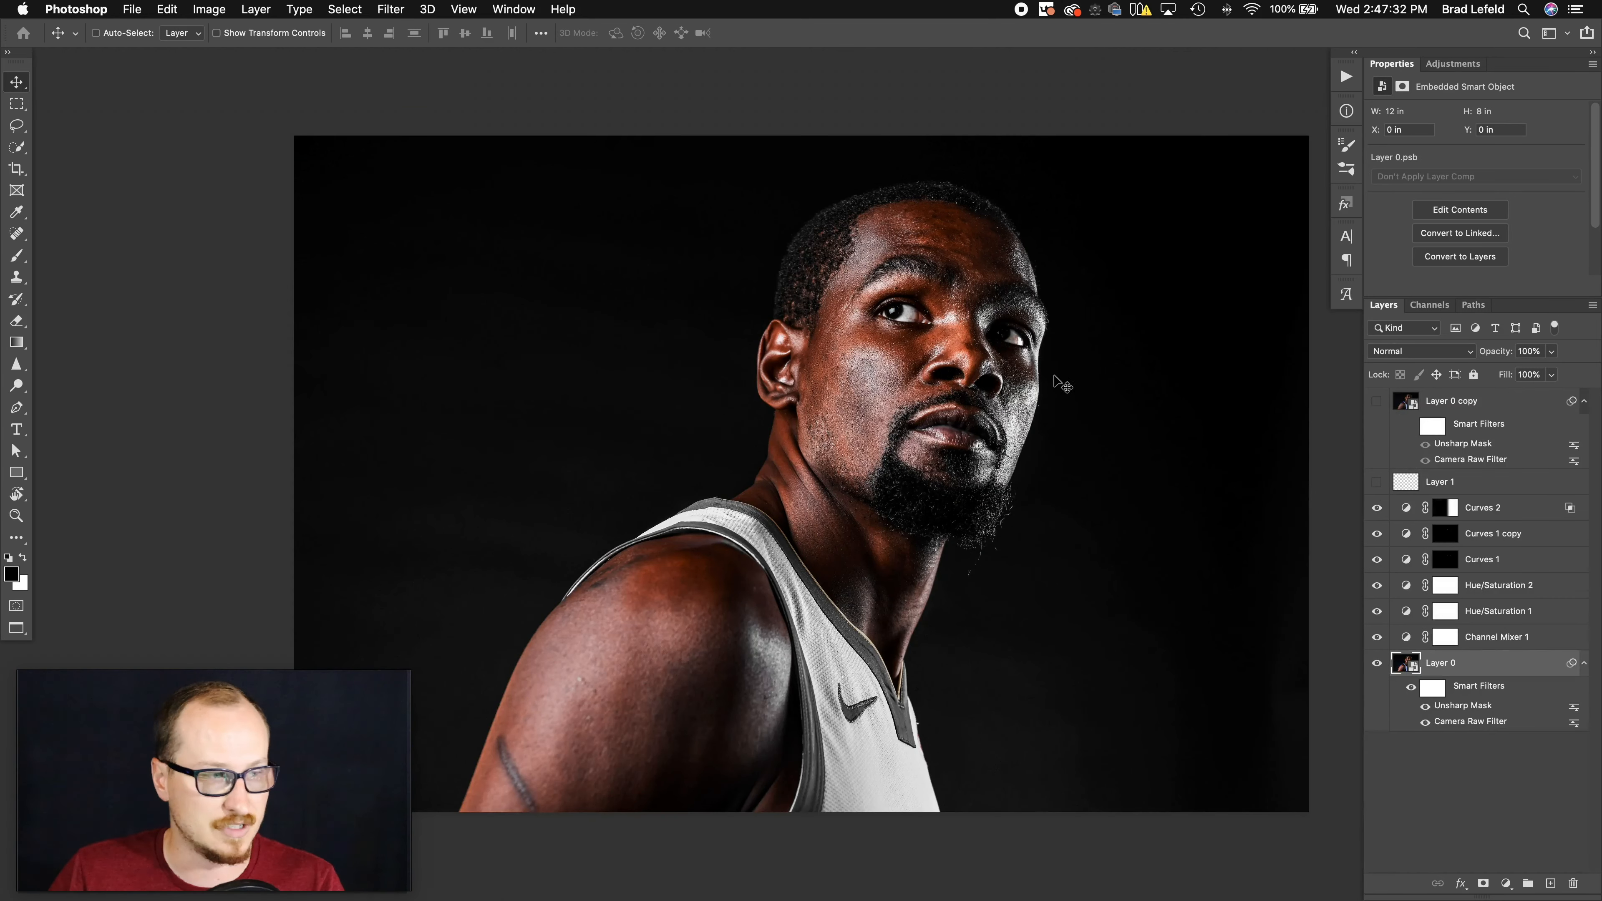
drag(1390, 645, 1378, 508)
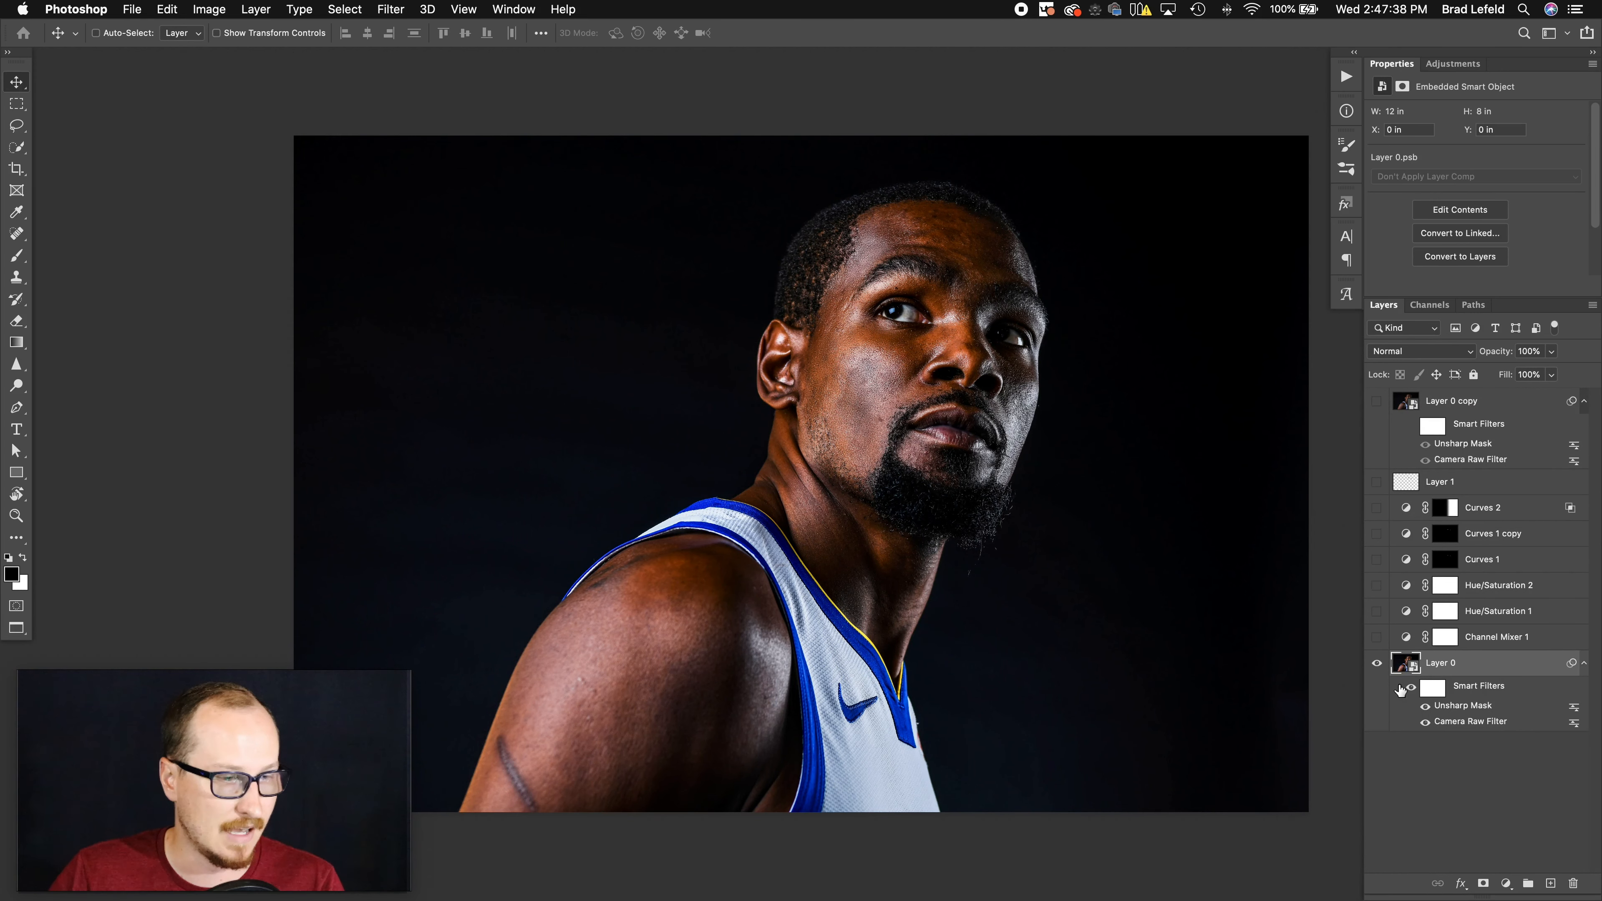
click(1411, 692)
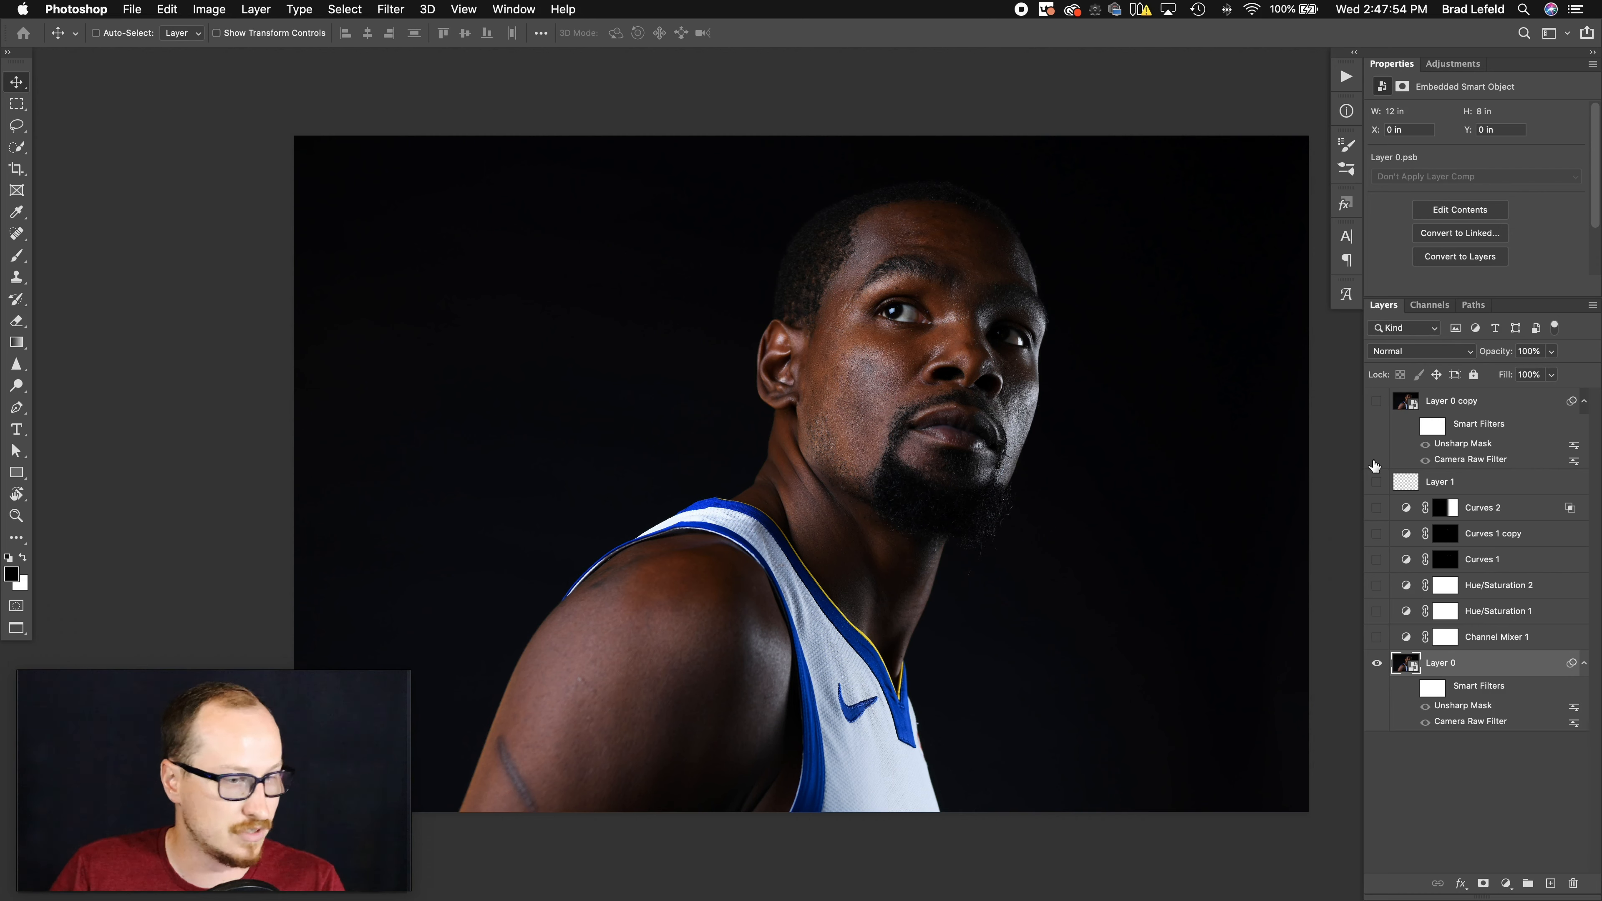
drag(1377, 637, 1376, 511)
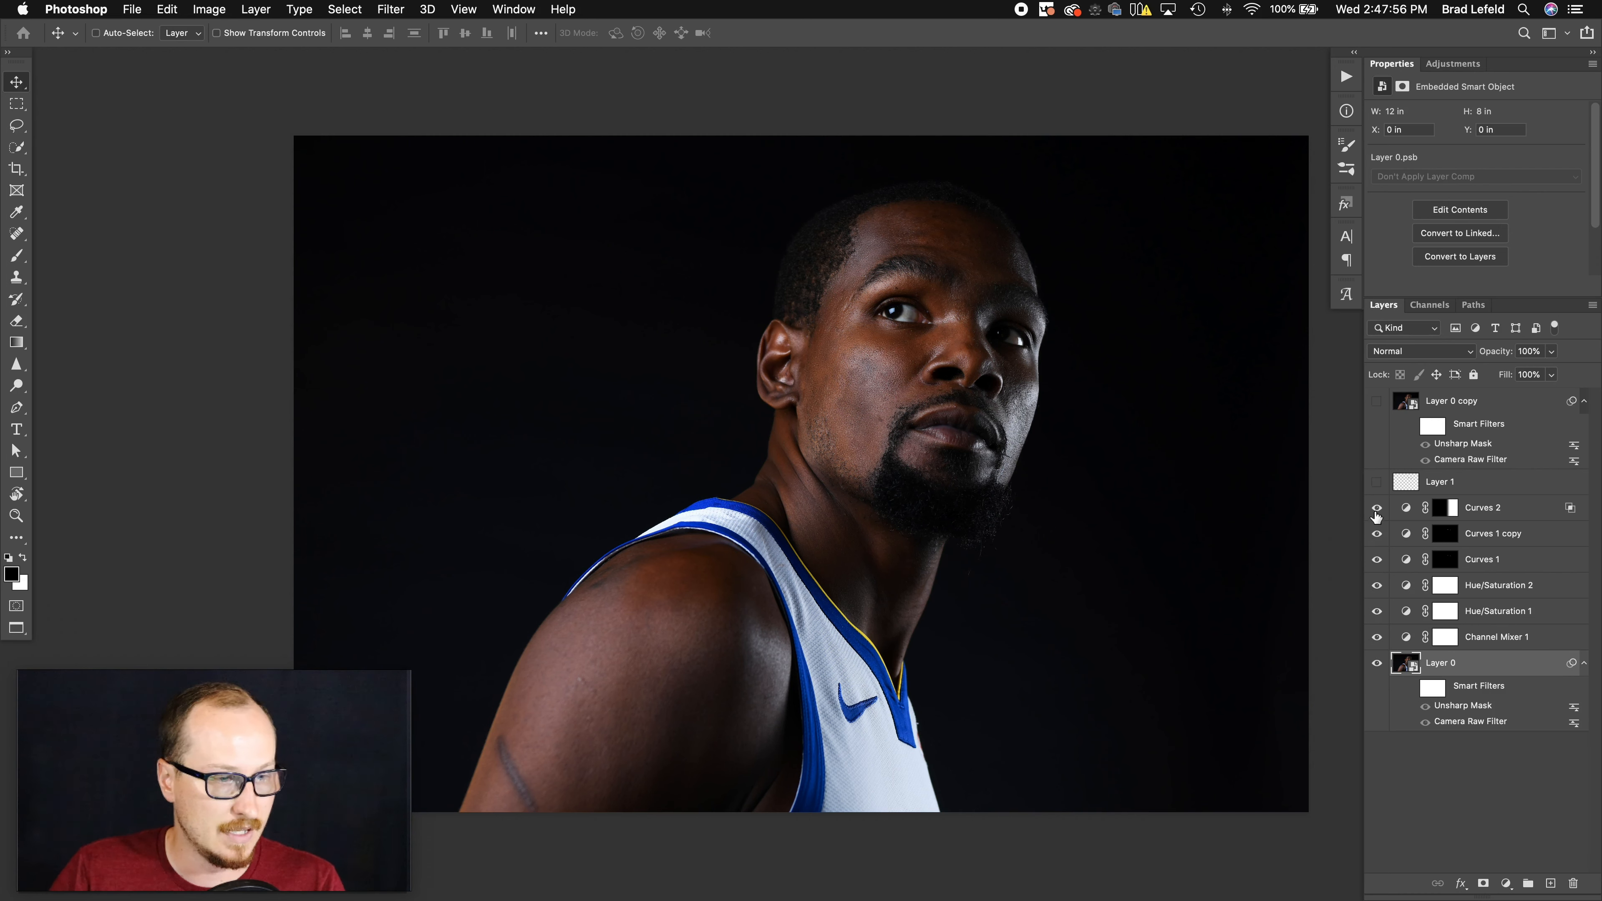
click(1412, 688)
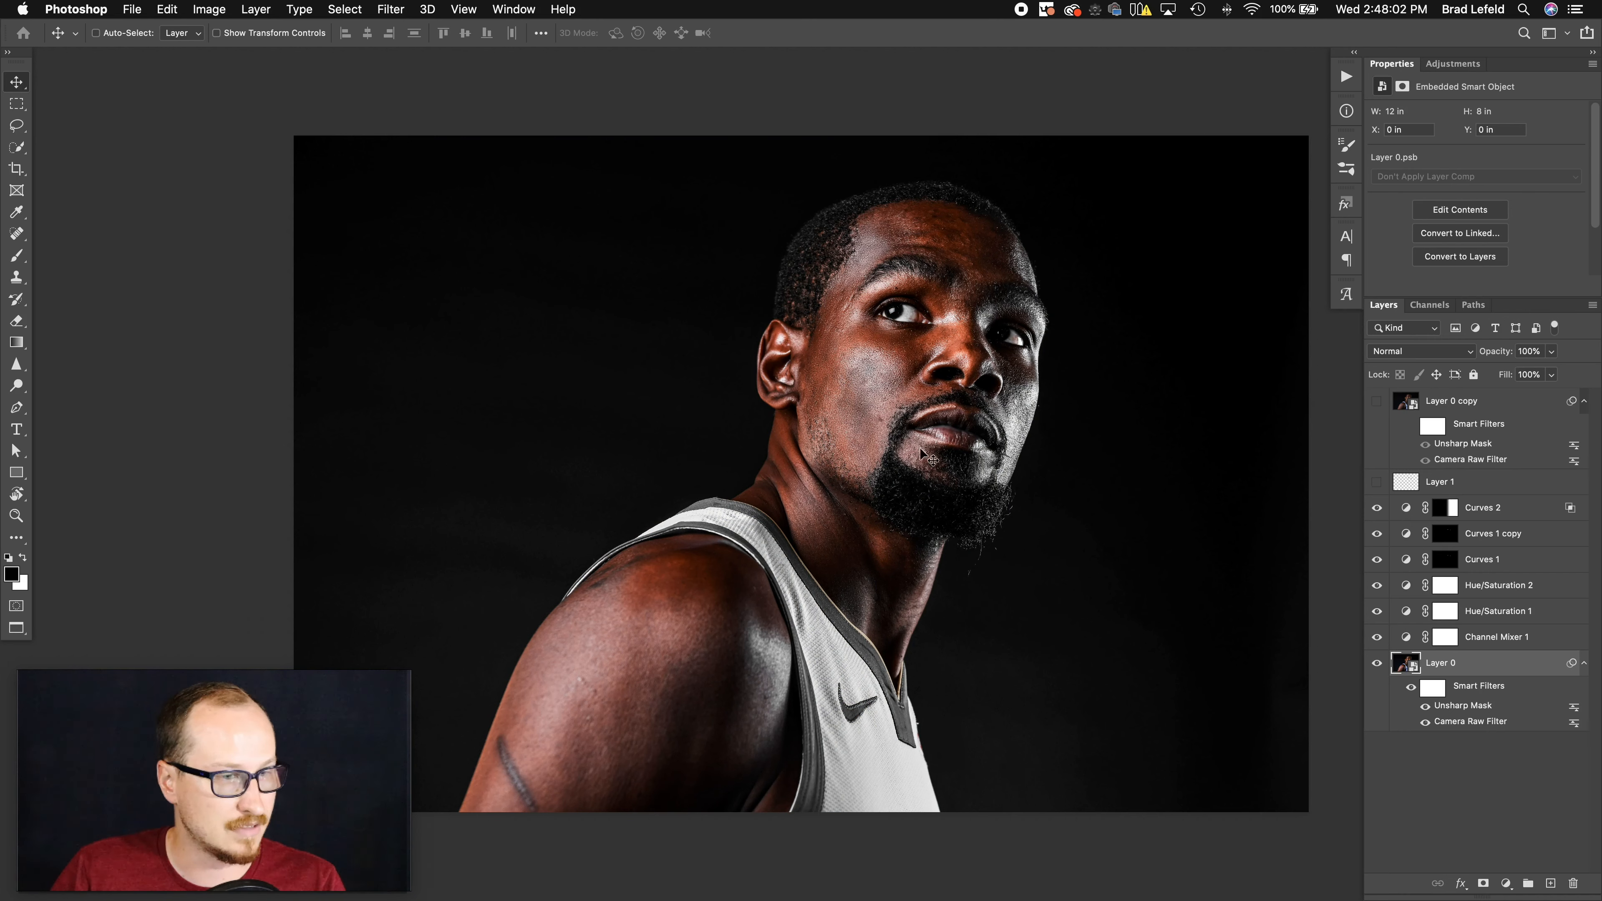
- Examine the Channel Mixer 1 and Hue/Saturation layers, comparing the jersey with Hue/Saturation 2 off and on
click(1498, 639)
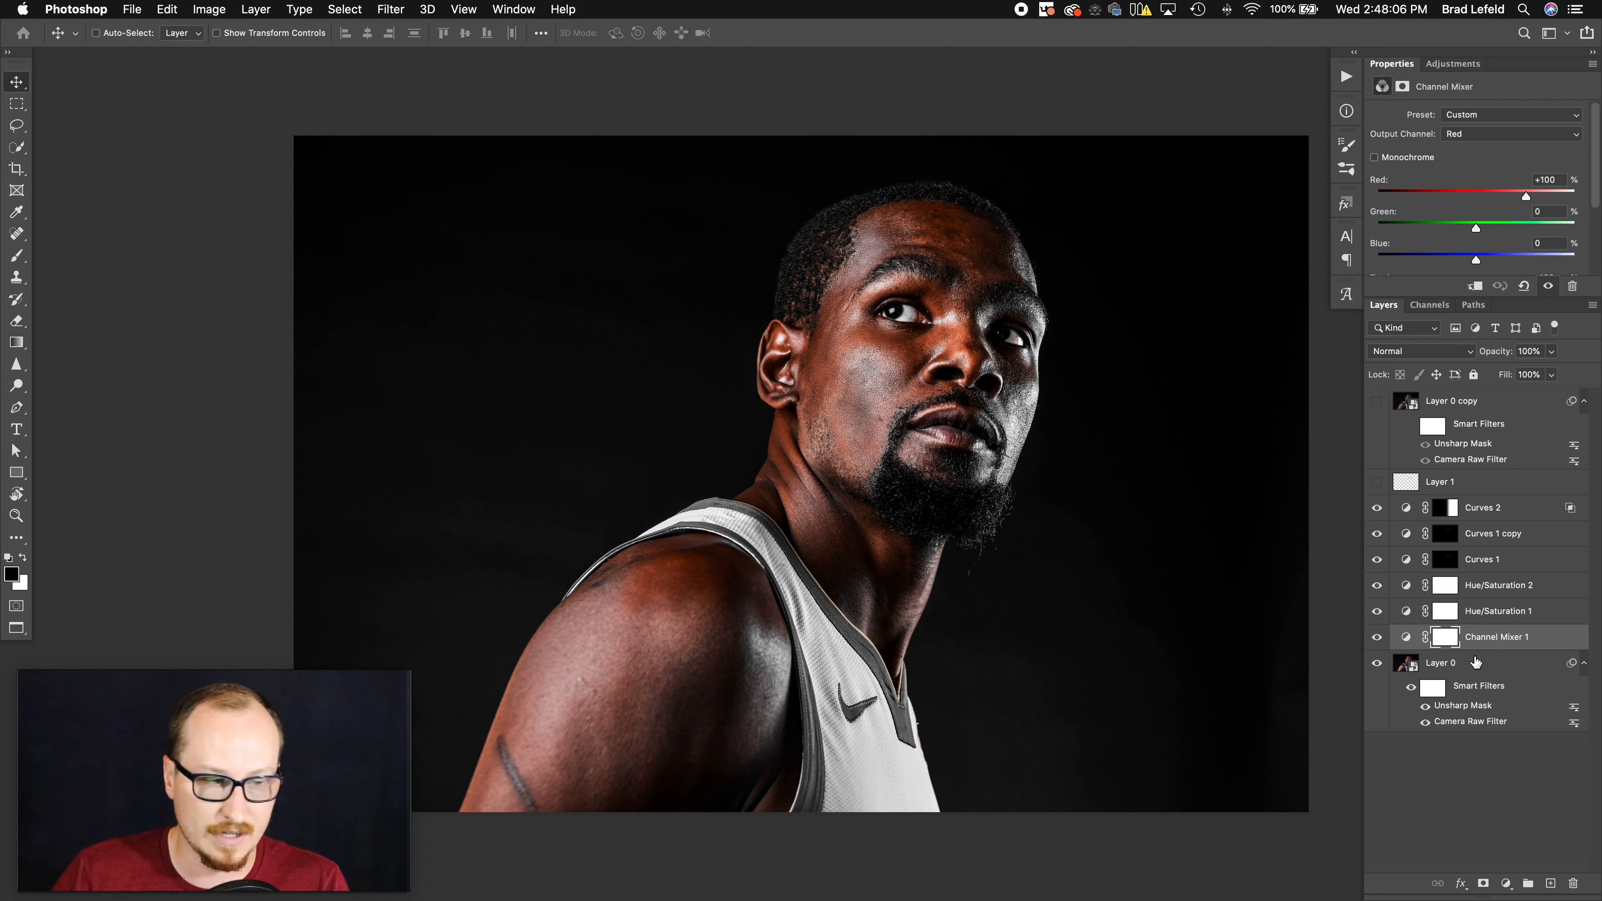
click(1471, 667)
shift+click(1486, 617)
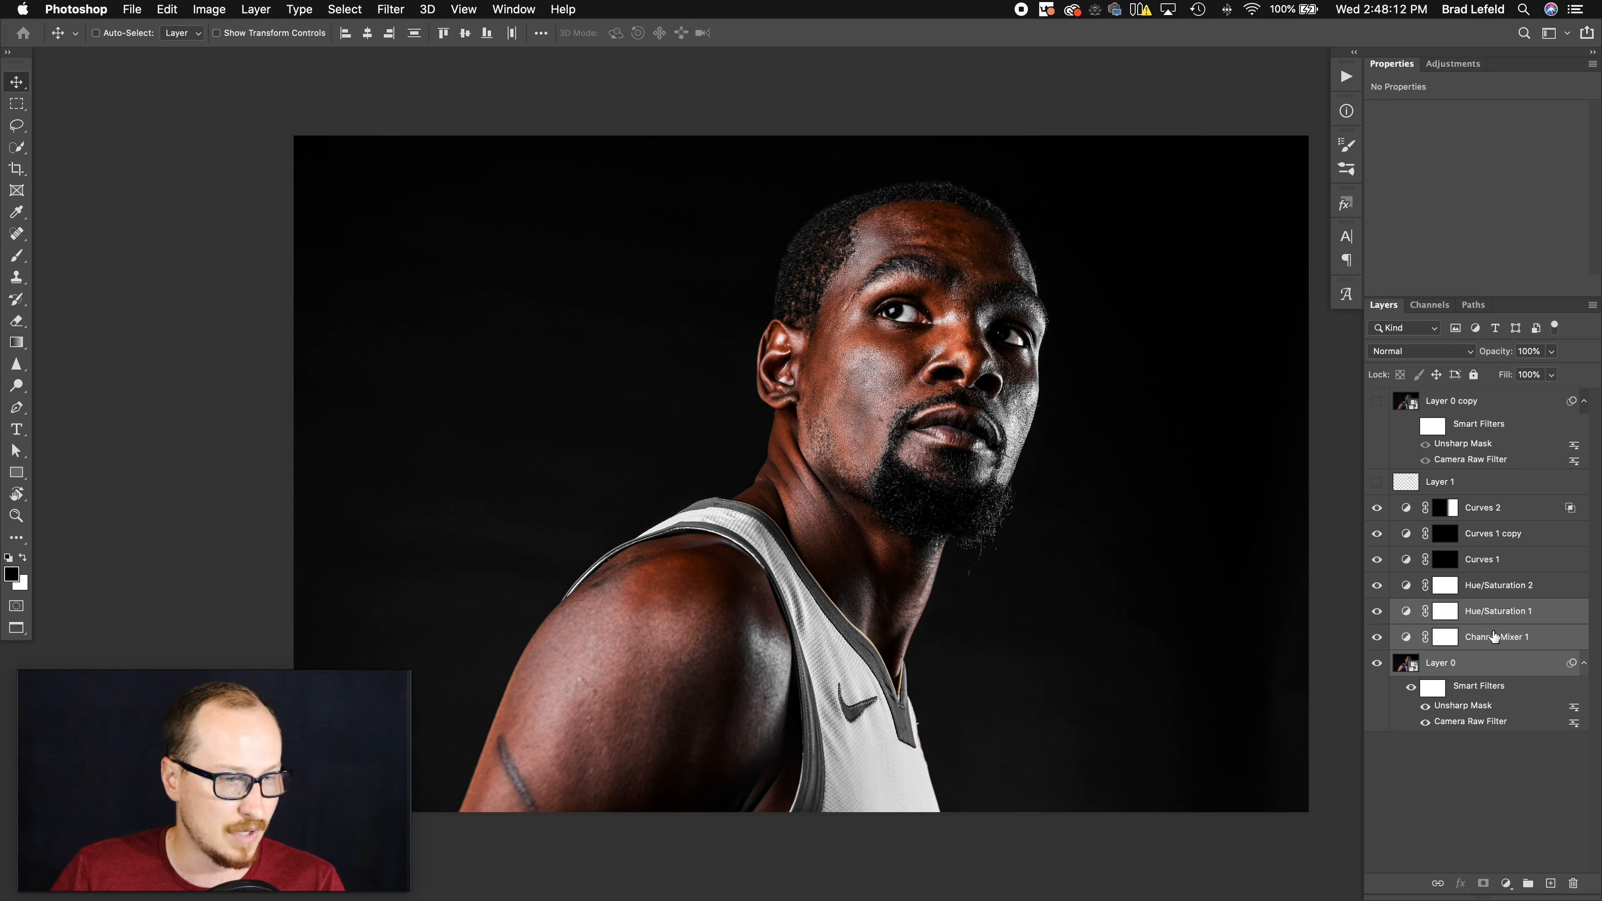
click(1499, 591)
click(1381, 590)
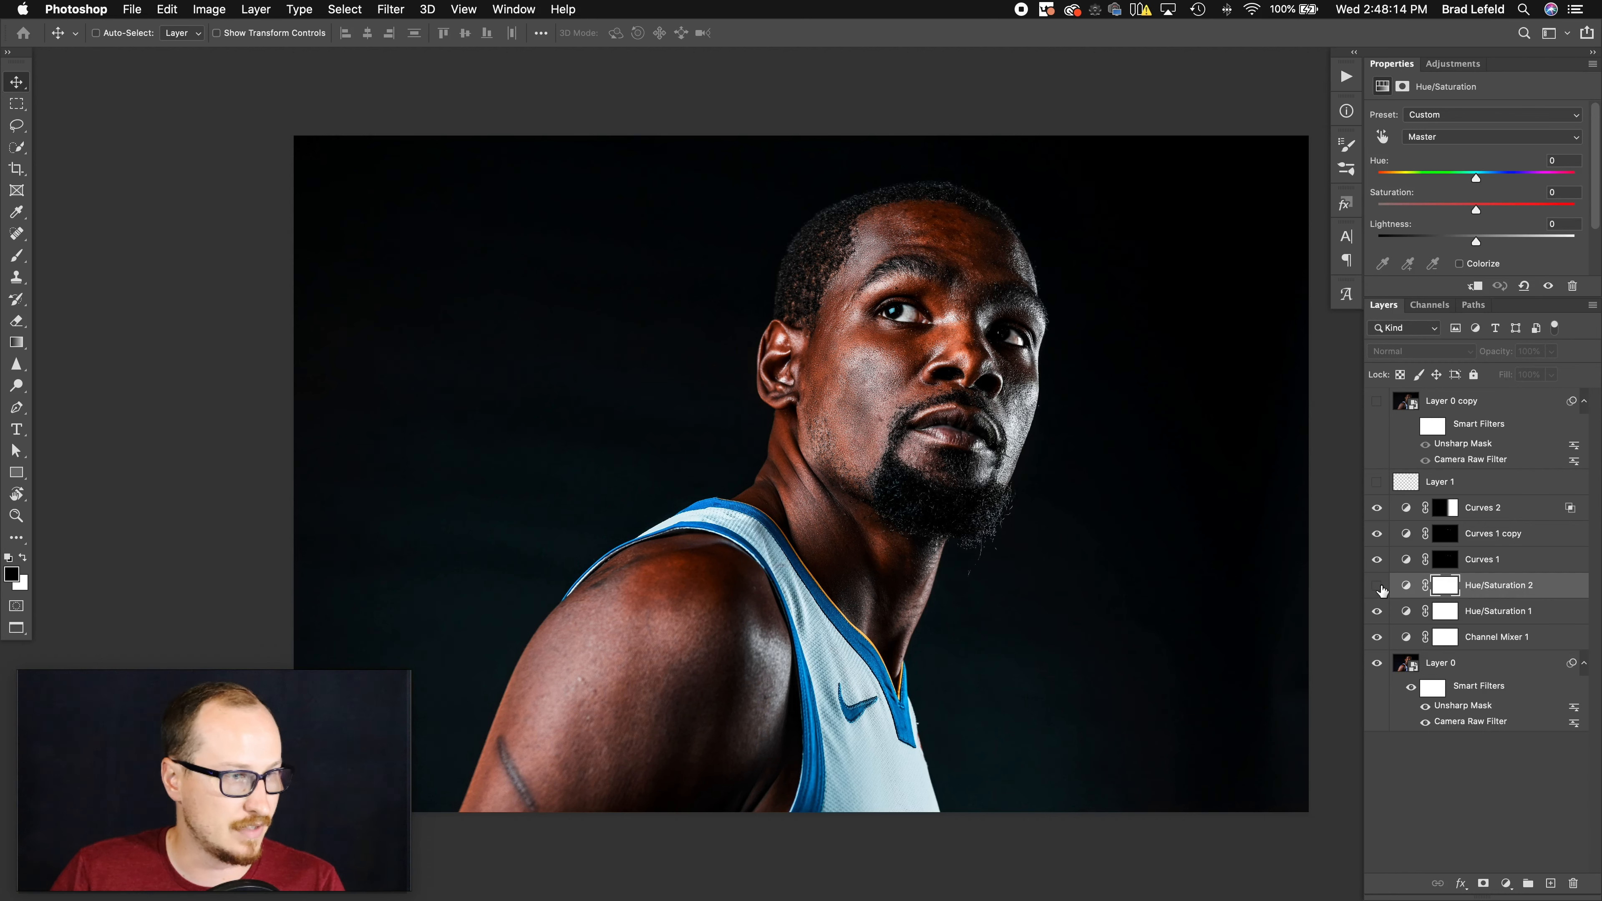
click(1381, 589)
- Review the Curves 1, Curves 1 copy and Curves 2 layers, comparing the portrait with the latter two off and on
click(1501, 562)
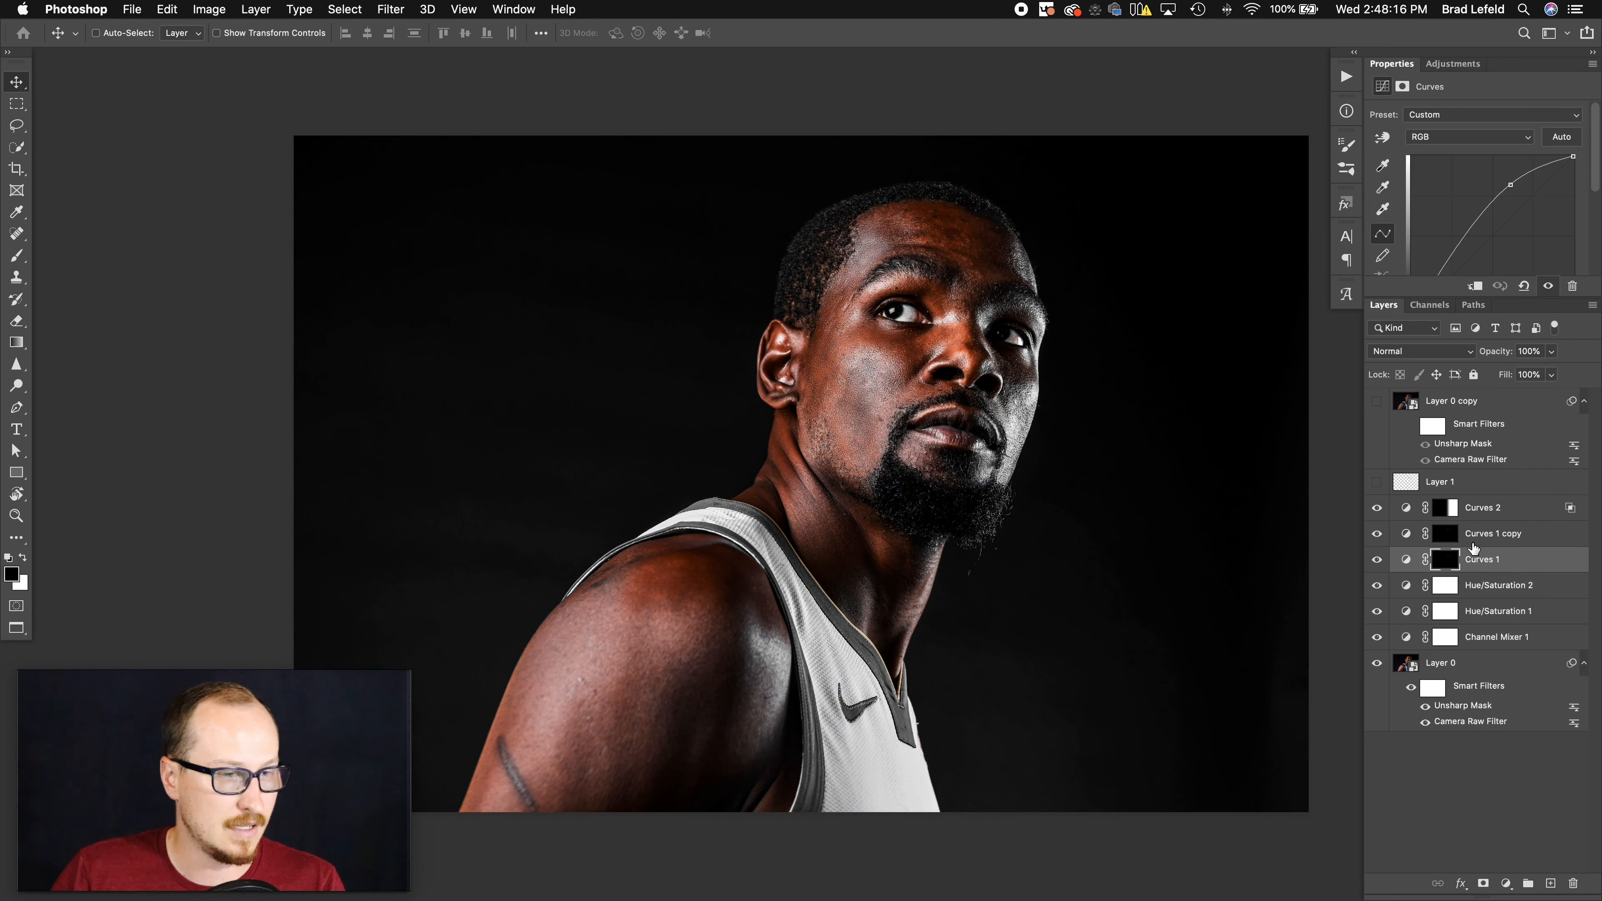
click(1475, 543)
click(1480, 570)
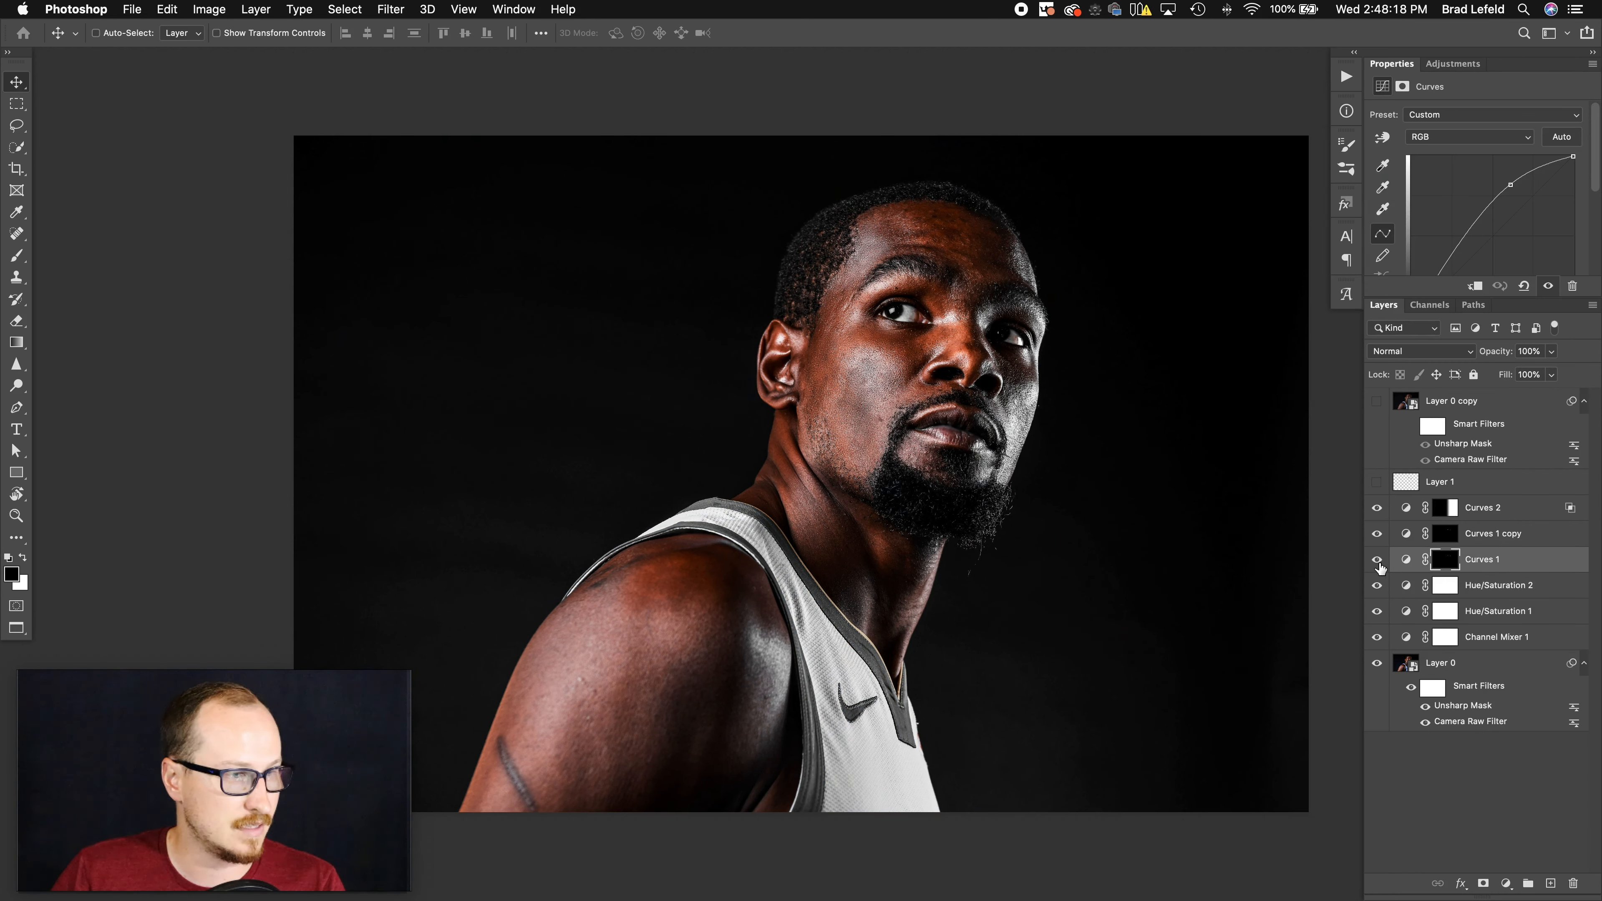
click(1476, 543)
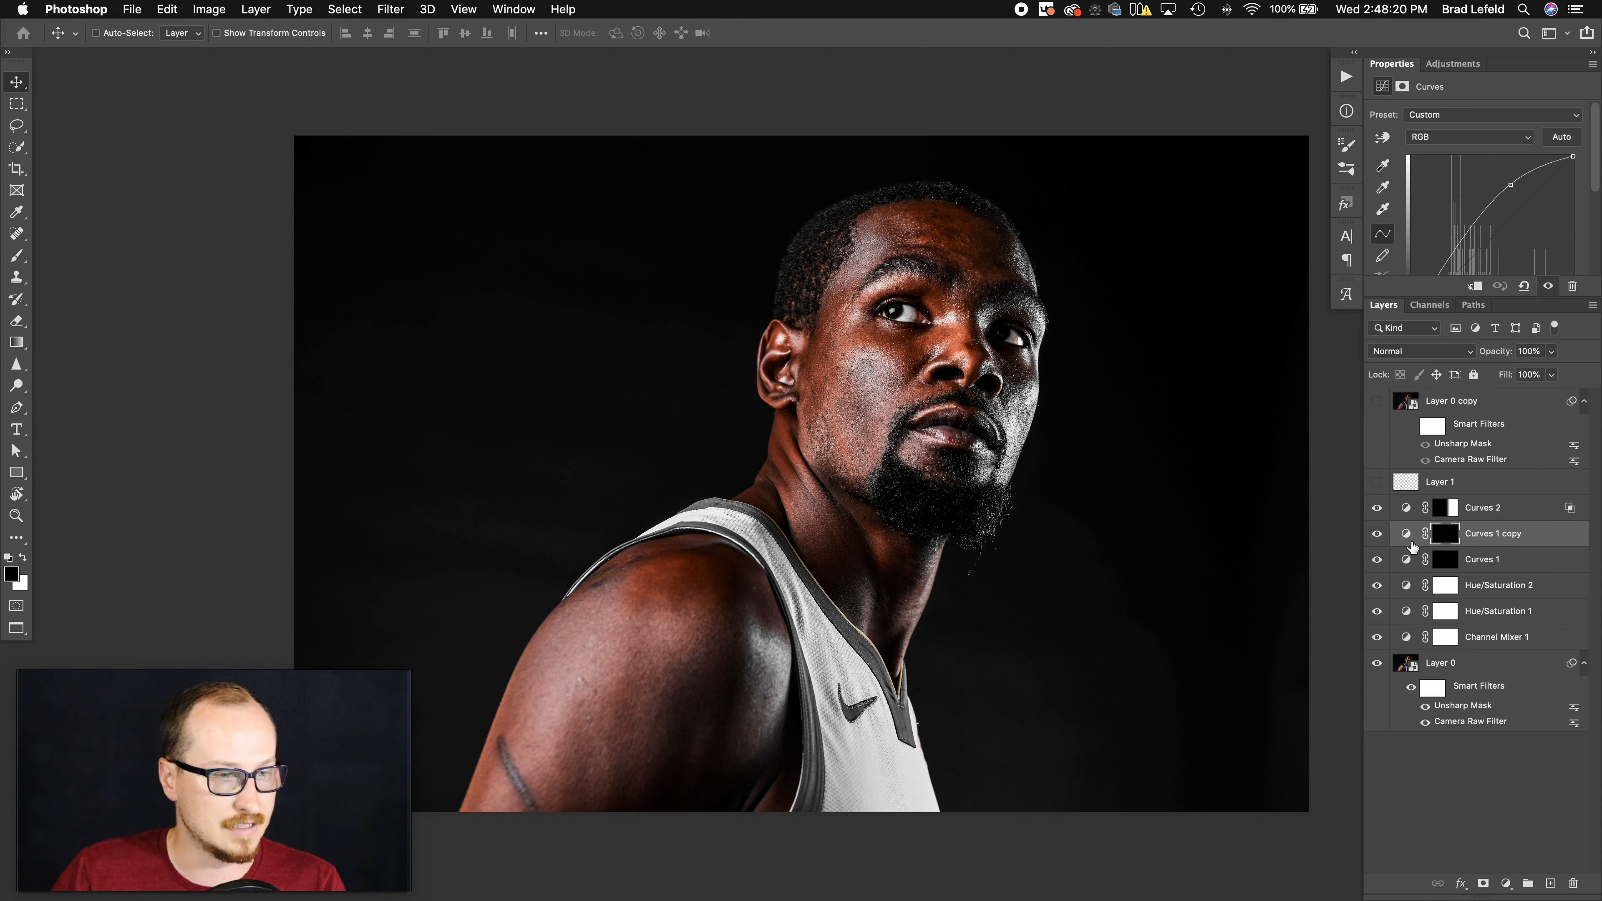
click(1377, 537)
click(1377, 537)
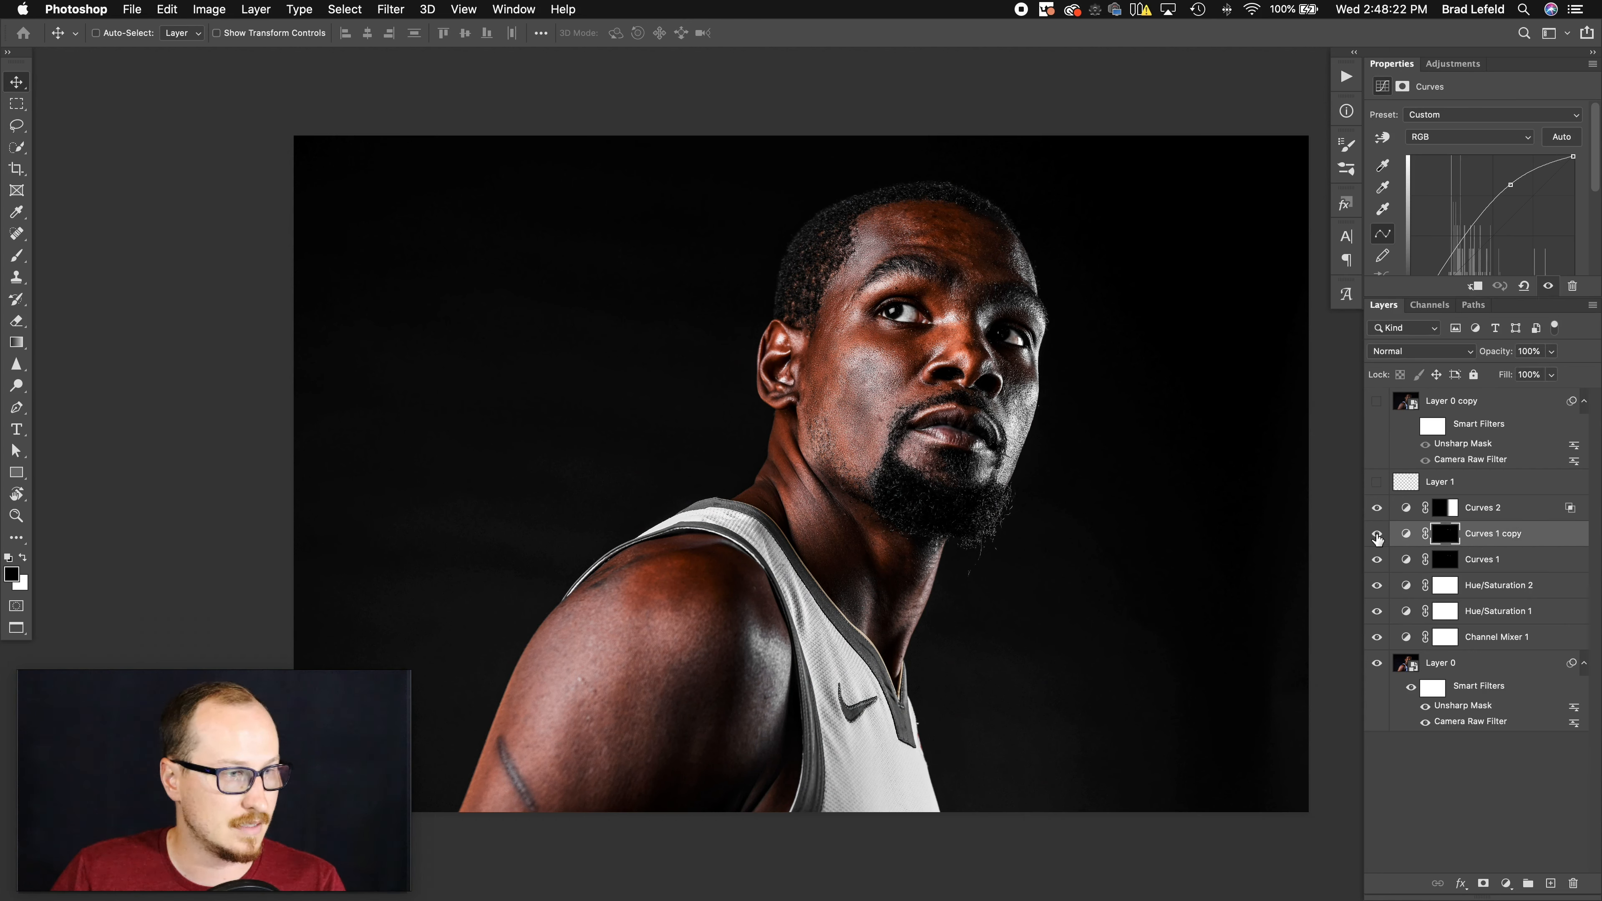
click(1479, 508)
click(1377, 508)
click(1377, 508)
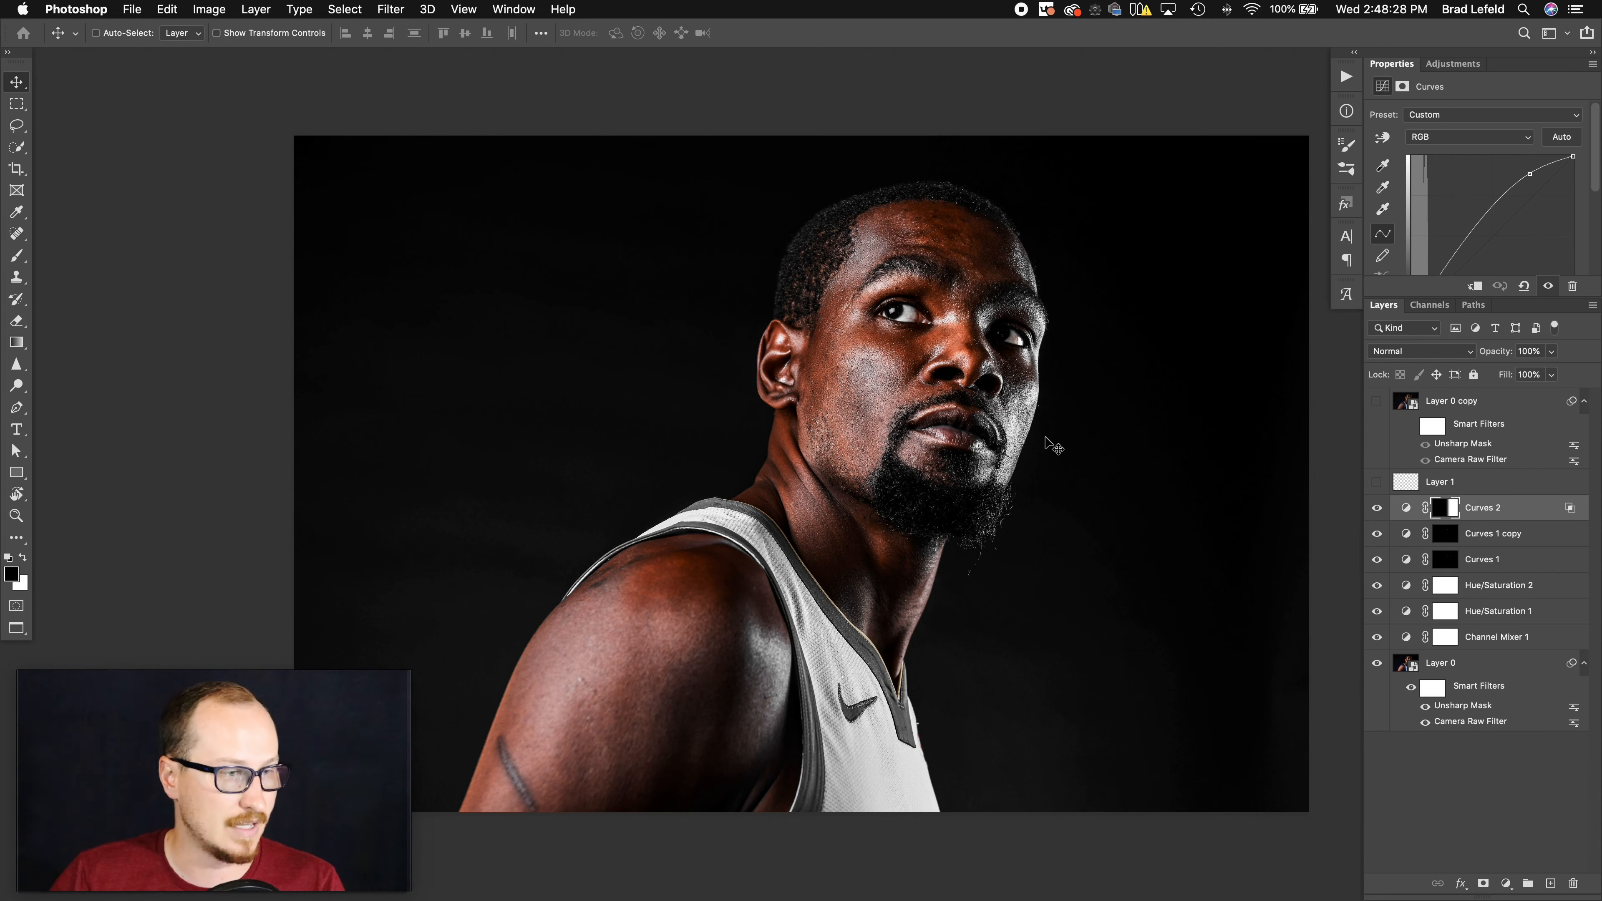
- Return to the poster document, show the Durantedited copy layer and hide the Durantedited layer beneath it
key(super+grave)
click(1380, 821)
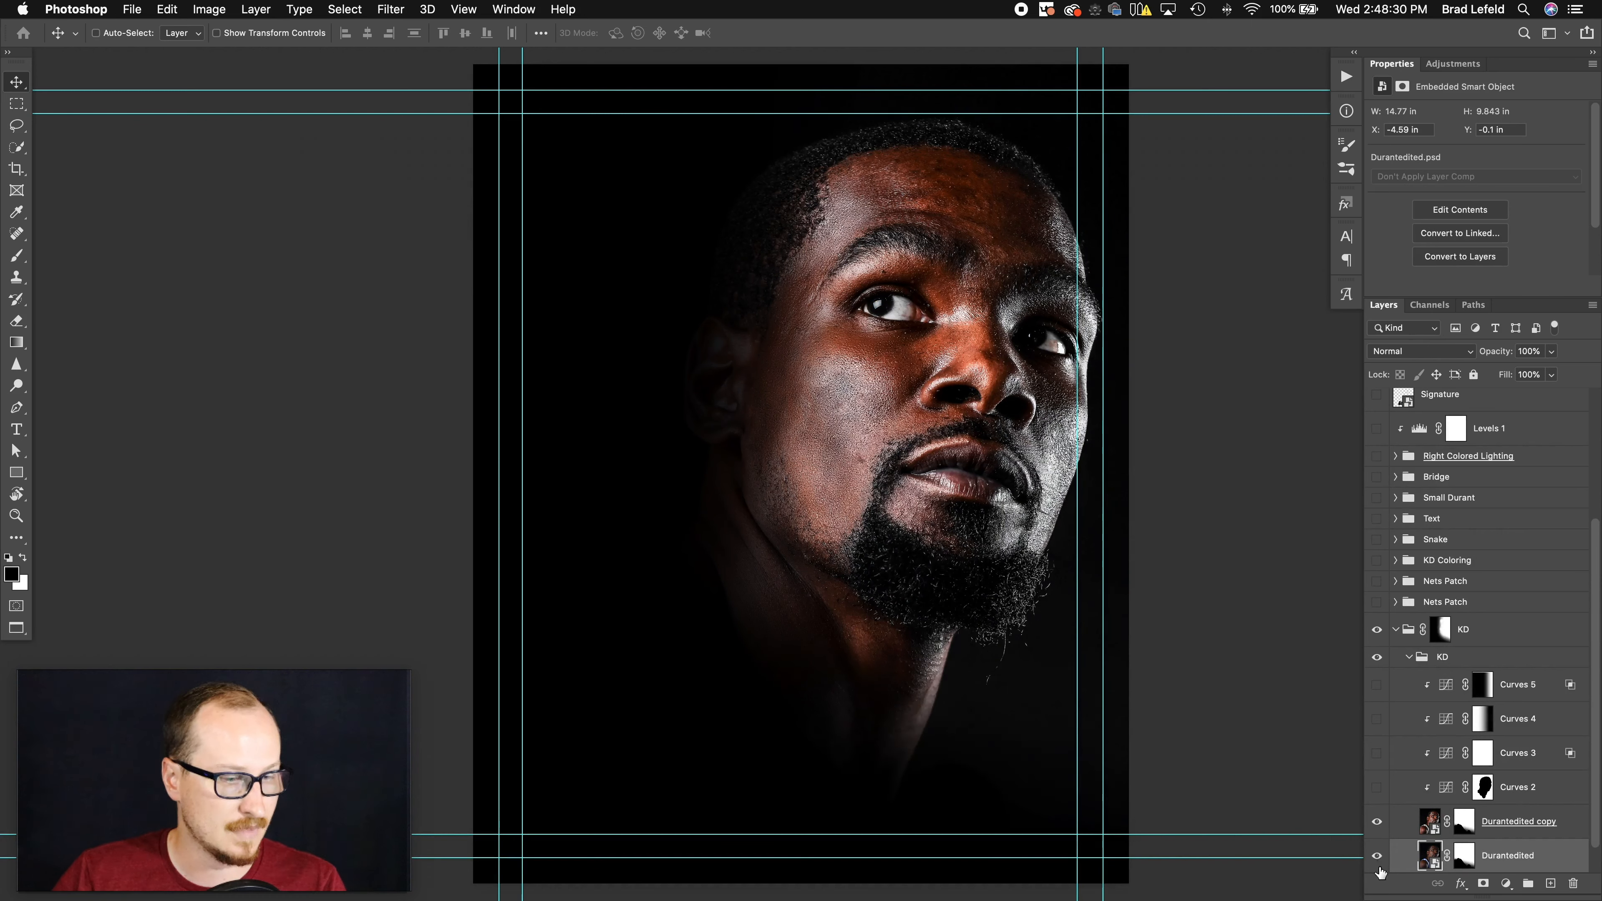
click(1379, 855)
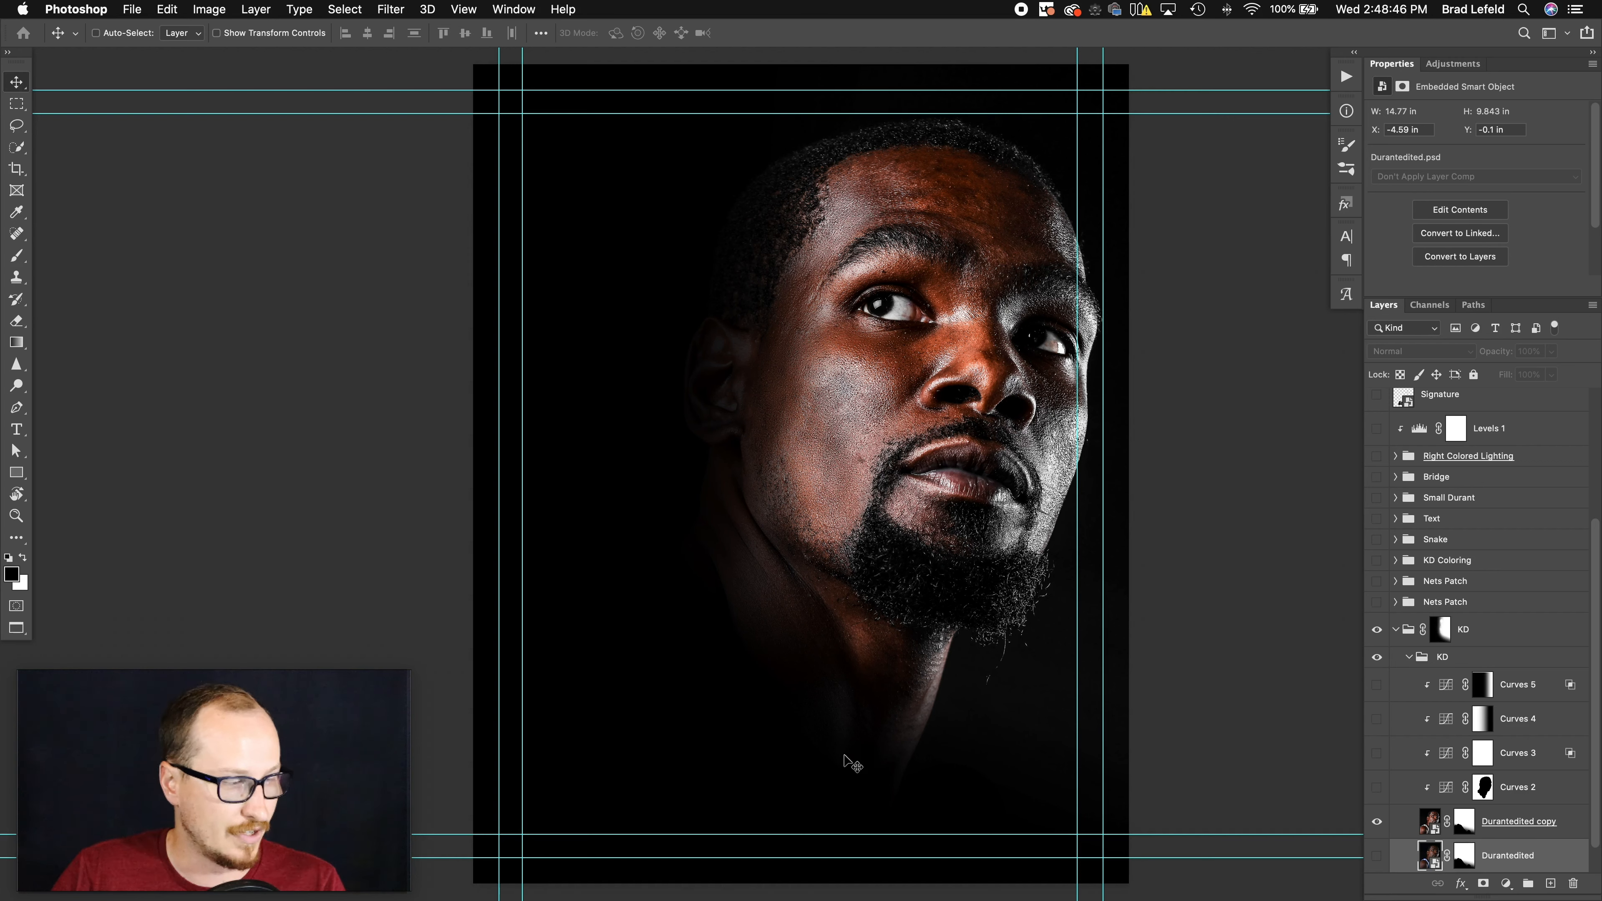
- Turn on the masked Curves 2 layer above Durantedited copy, comparing the background around the head with and without it
click(1525, 799)
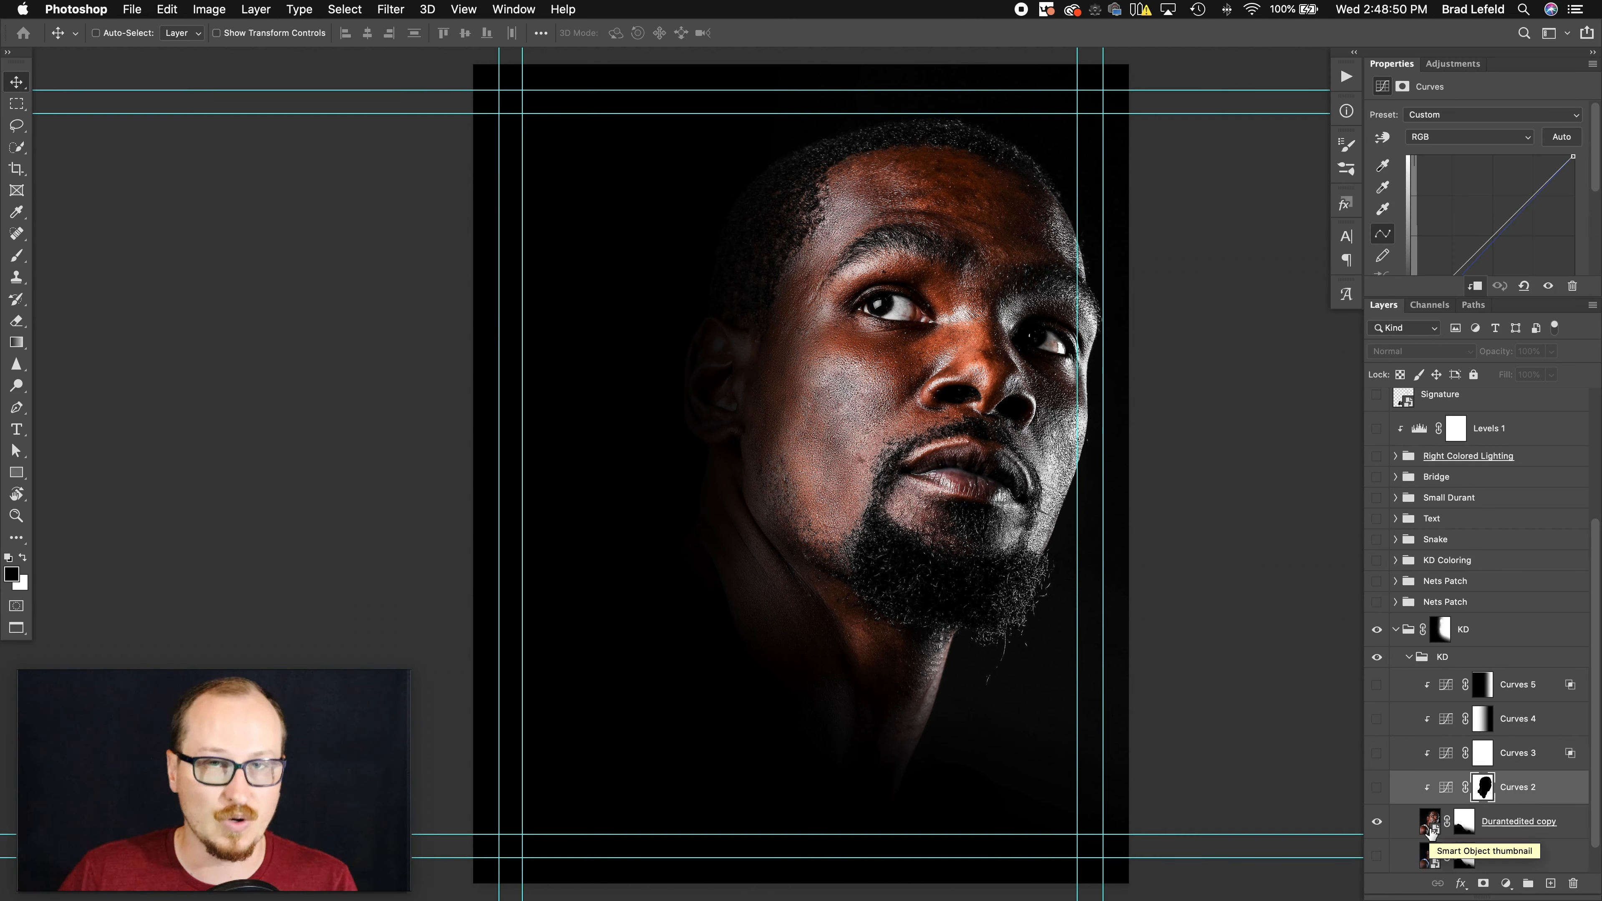
click(1378, 790)
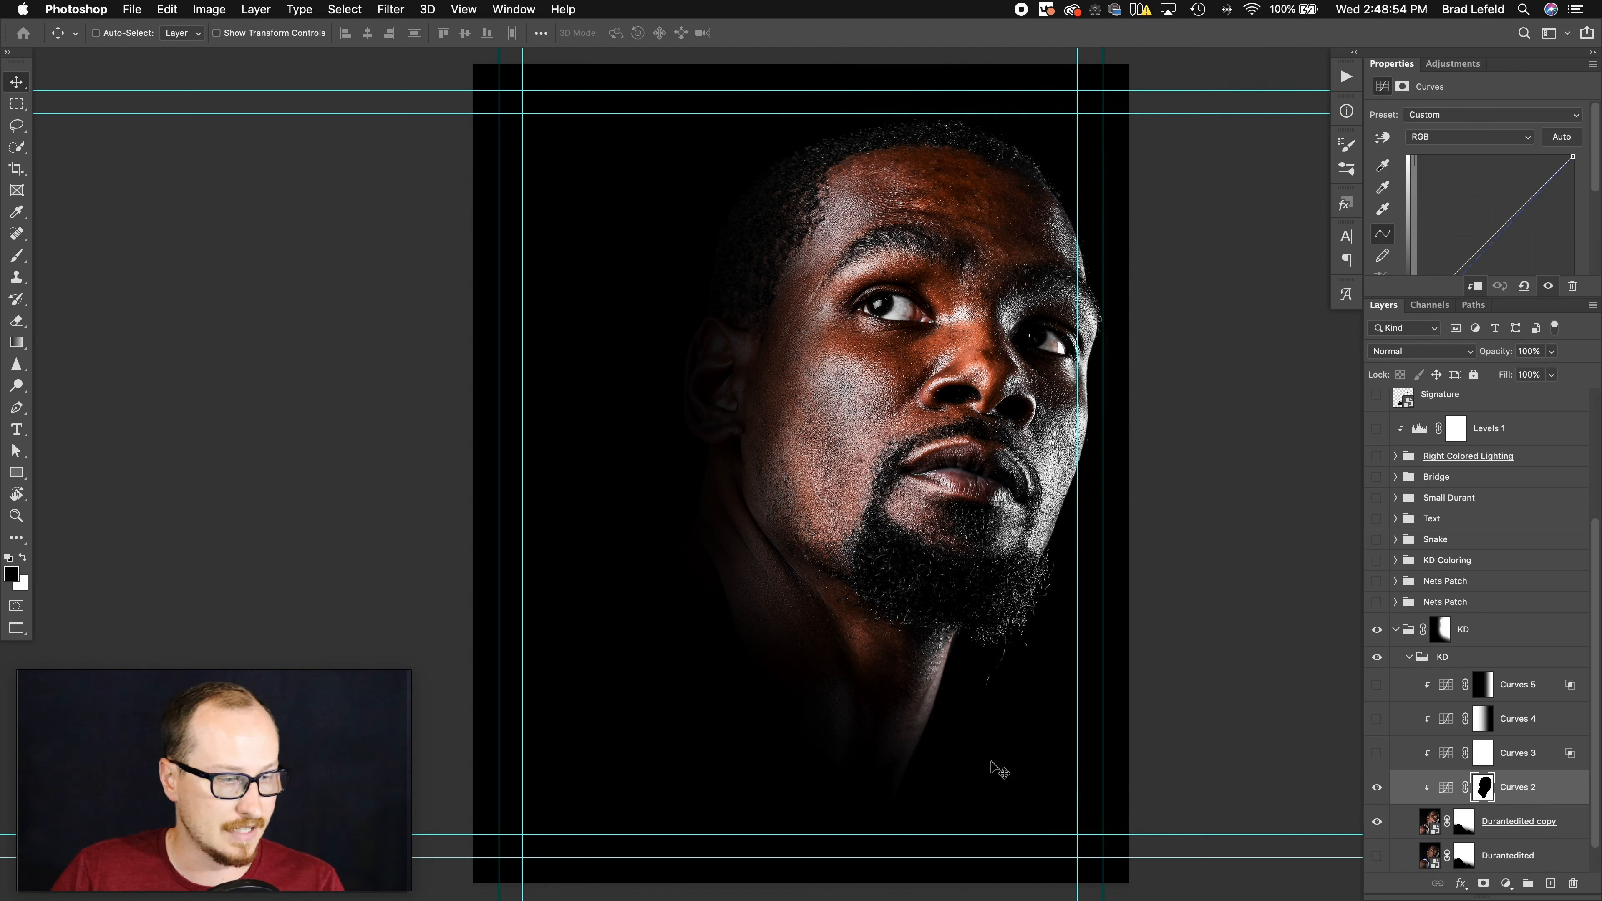
click(1378, 789)
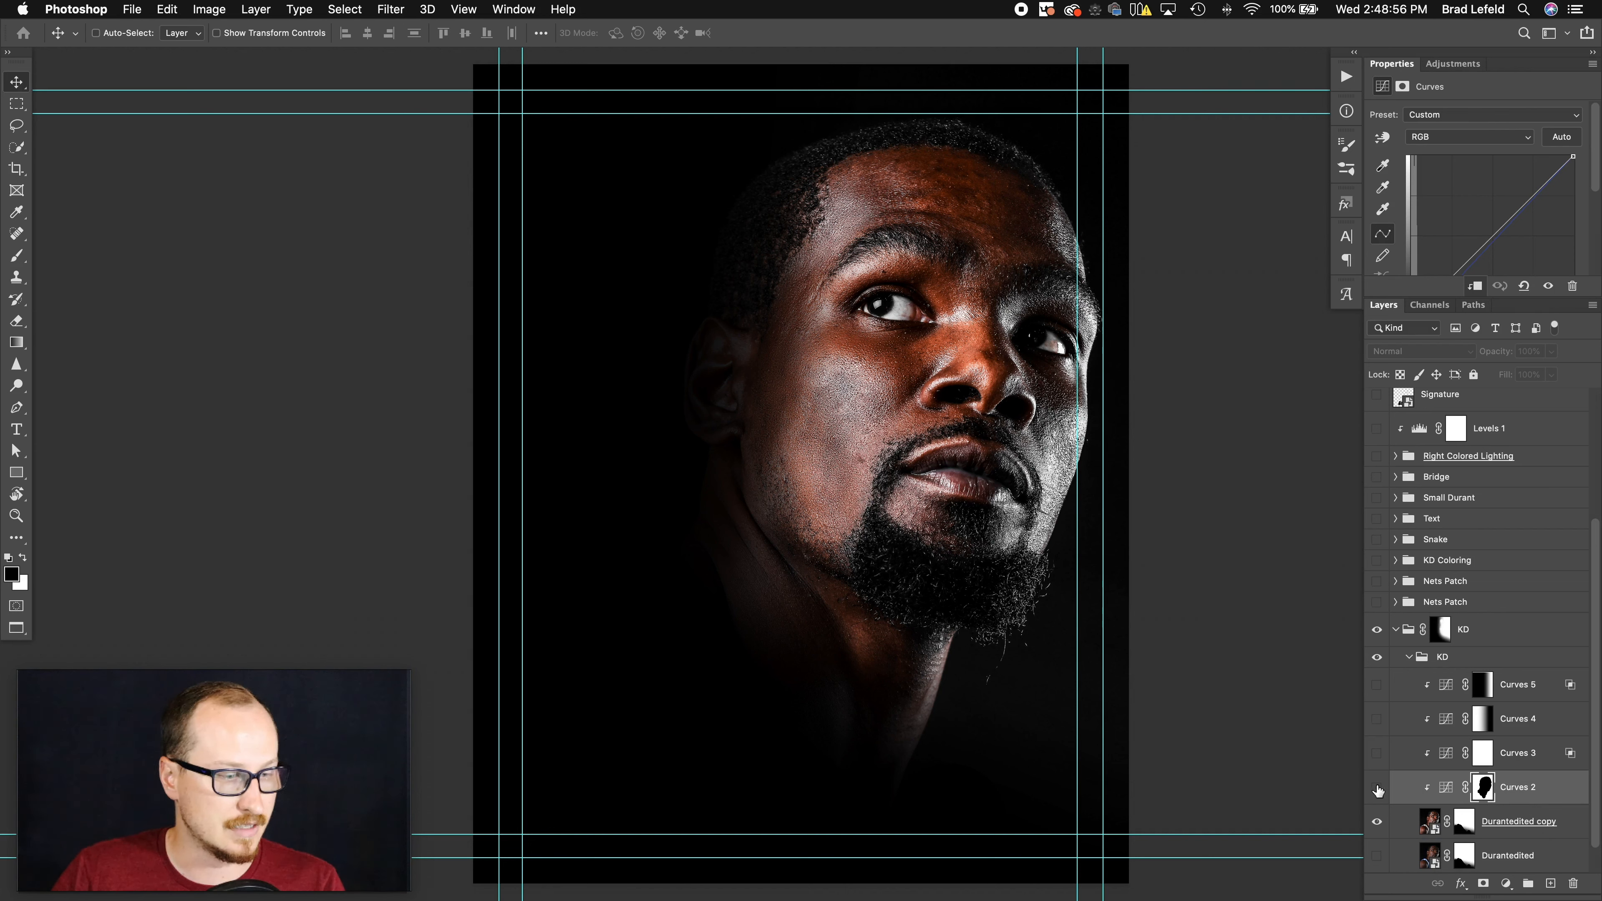
click(1377, 789)
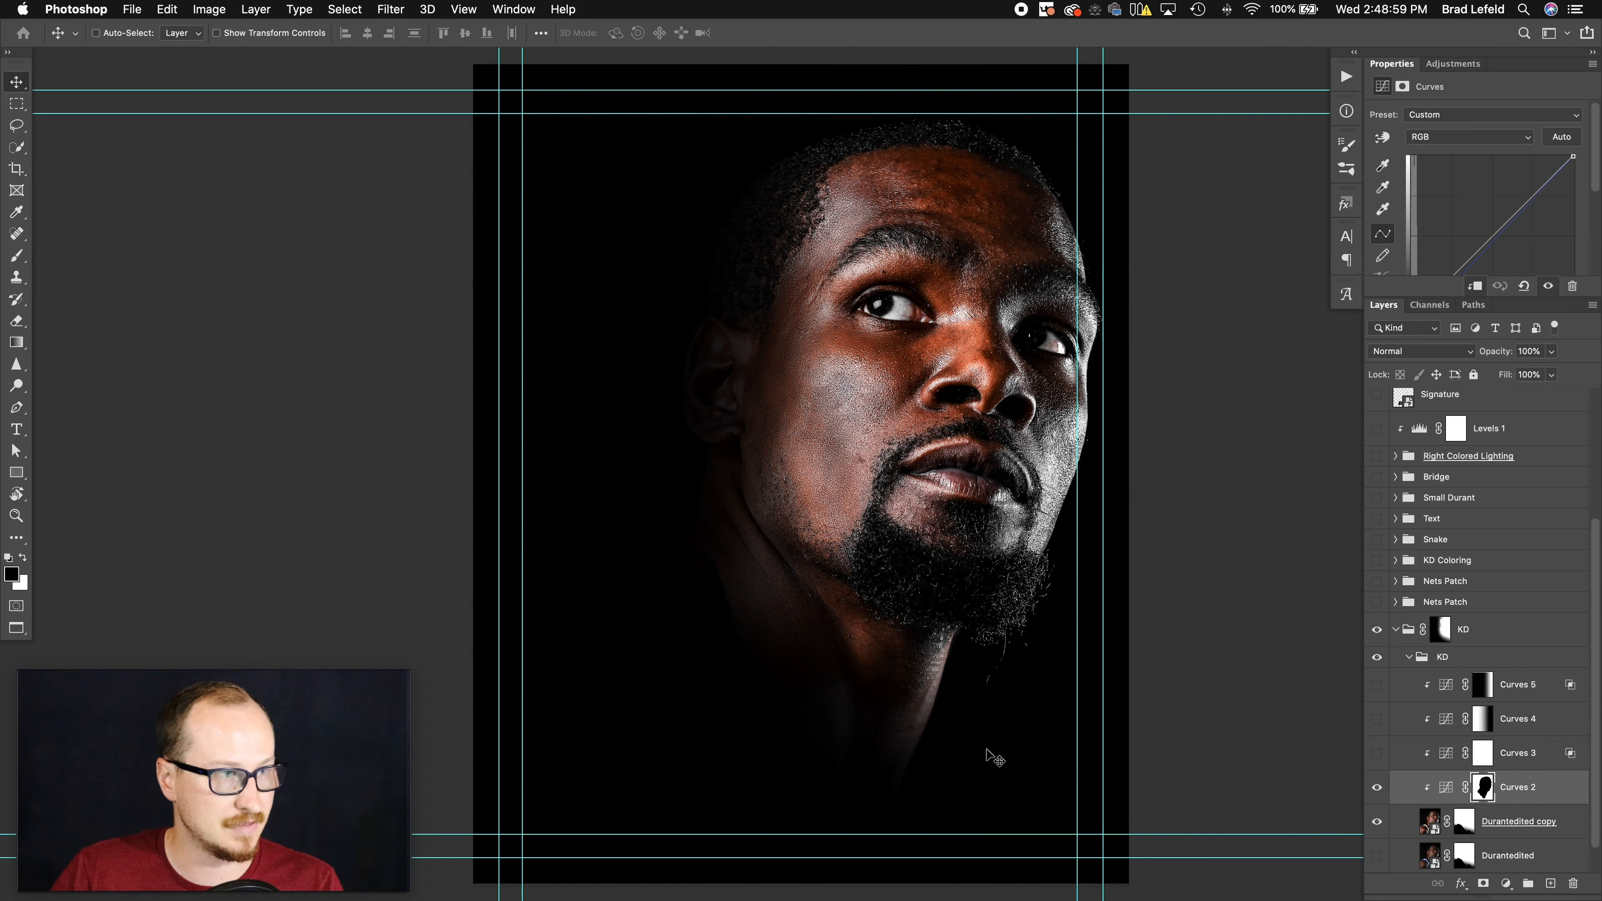
click(1376, 789)
click(1377, 789)
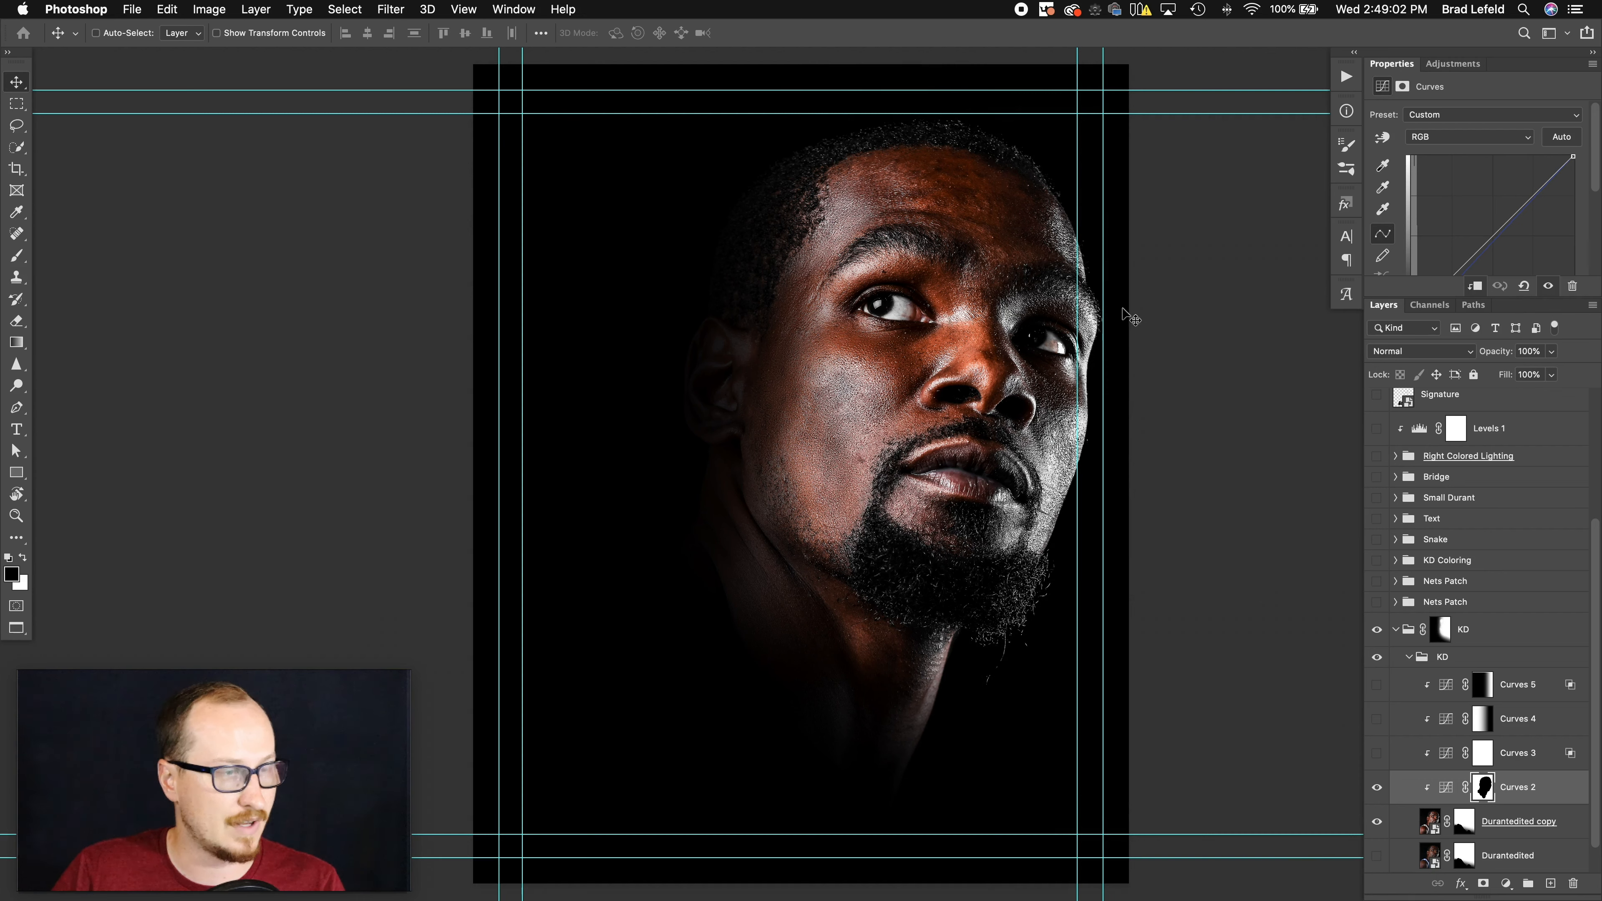
- Turn on the Curves 3, Curves 4 and Curves 5 adjustments in the KD group
click(1523, 755)
click(1377, 753)
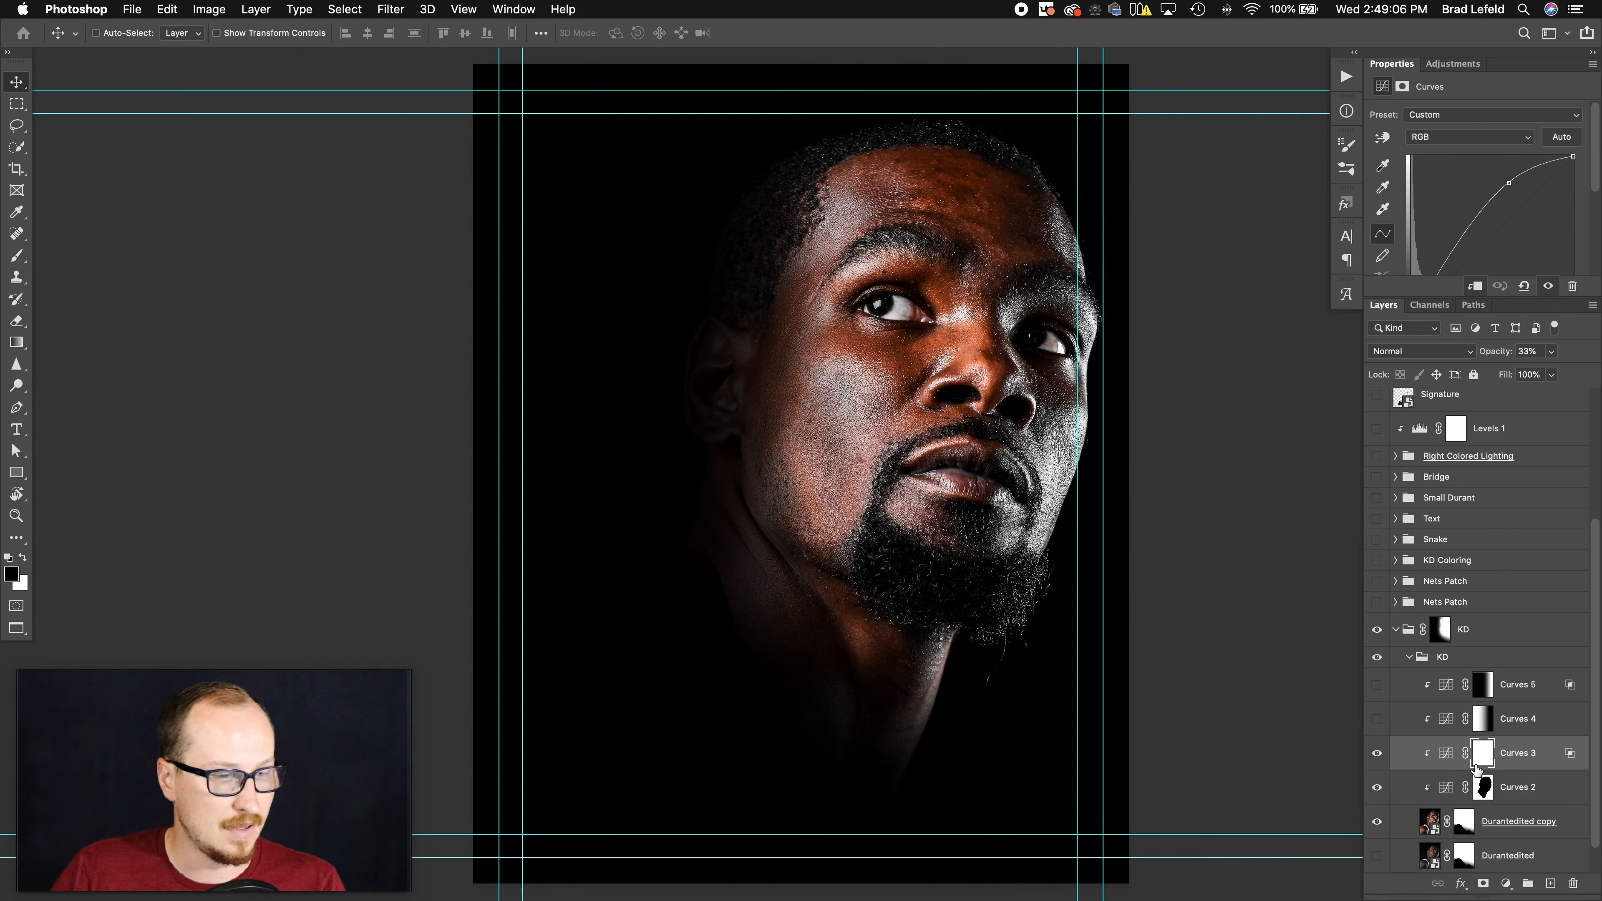
click(1545, 723)
click(1377, 720)
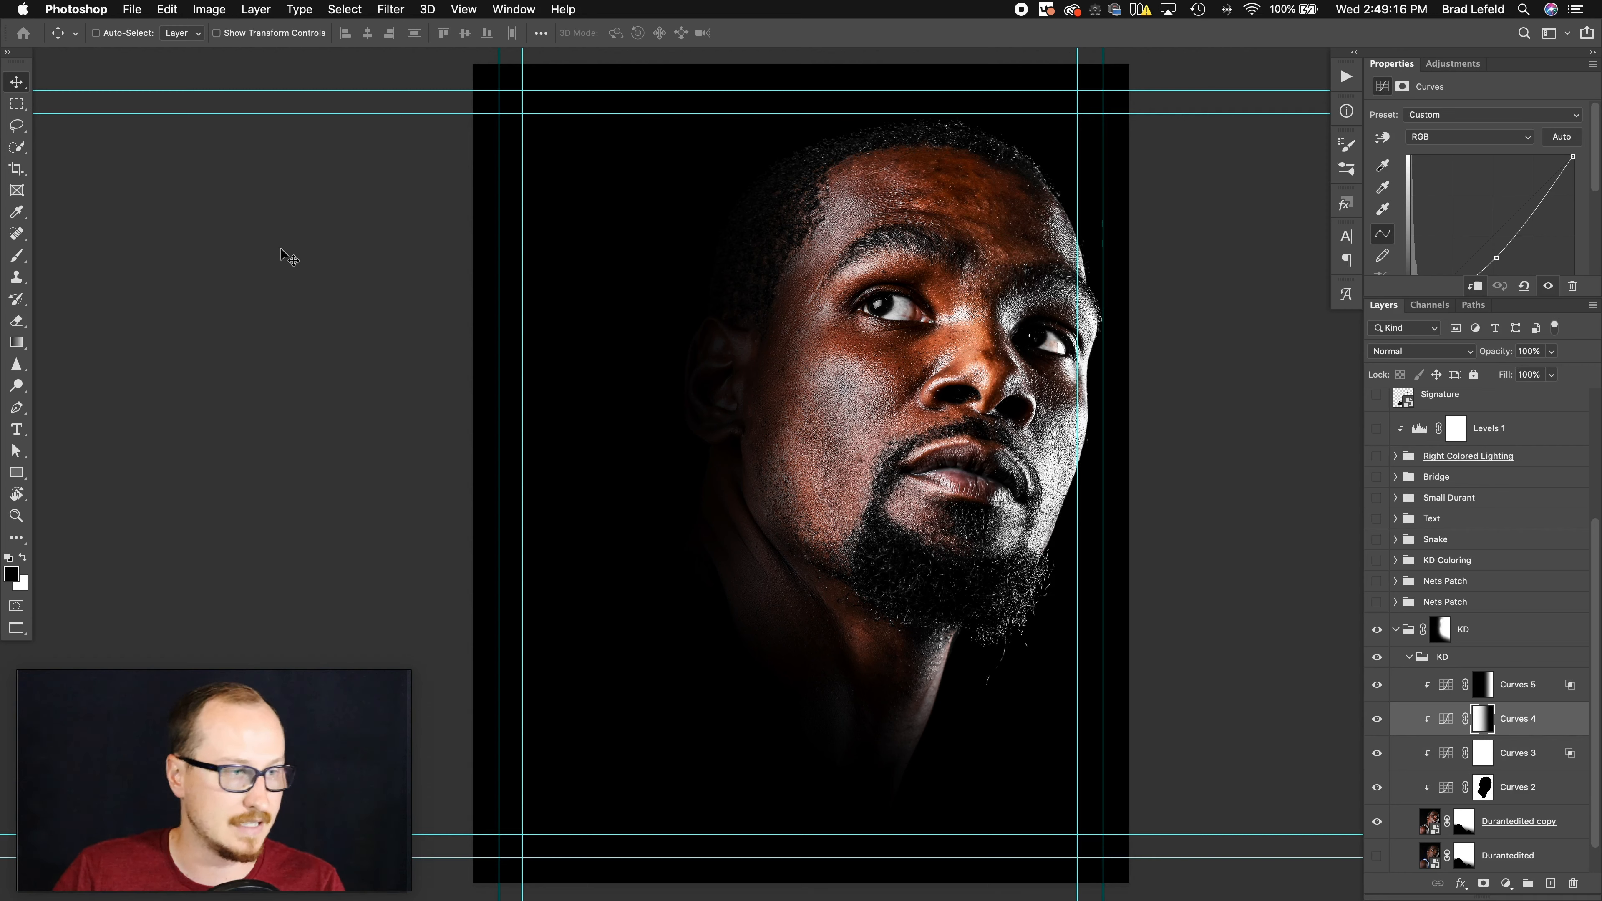
- Collapse the KD group, expand Small Durant and show the group with its Duranteditedwithball layer and copy
click(1395, 634)
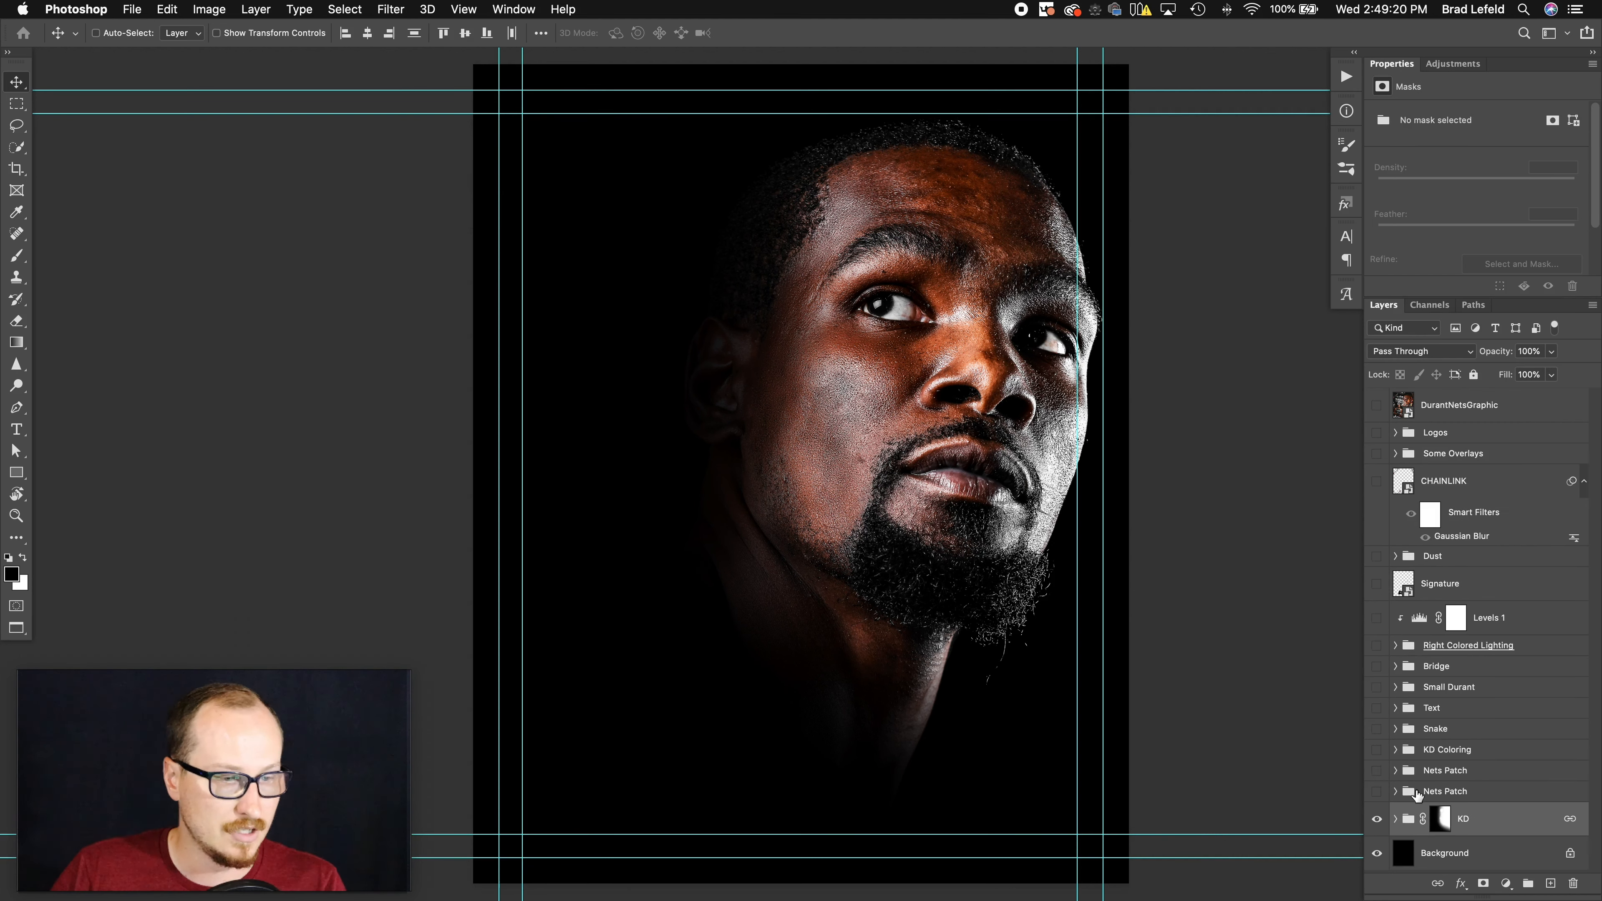
click(1395, 689)
click(1395, 688)
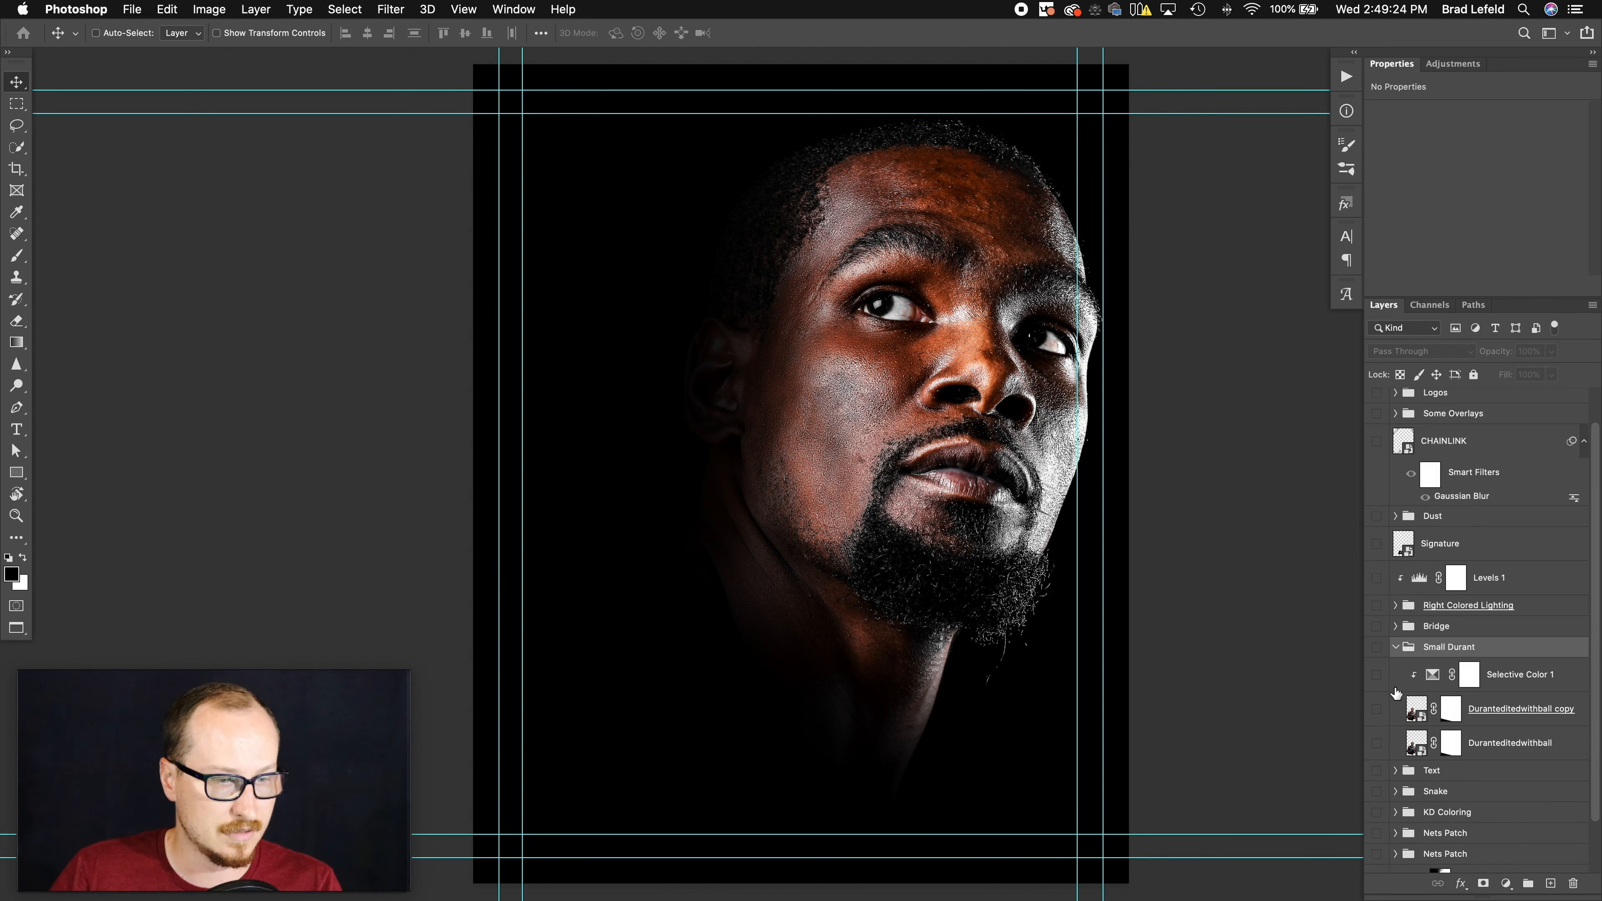
click(1377, 648)
click(1377, 743)
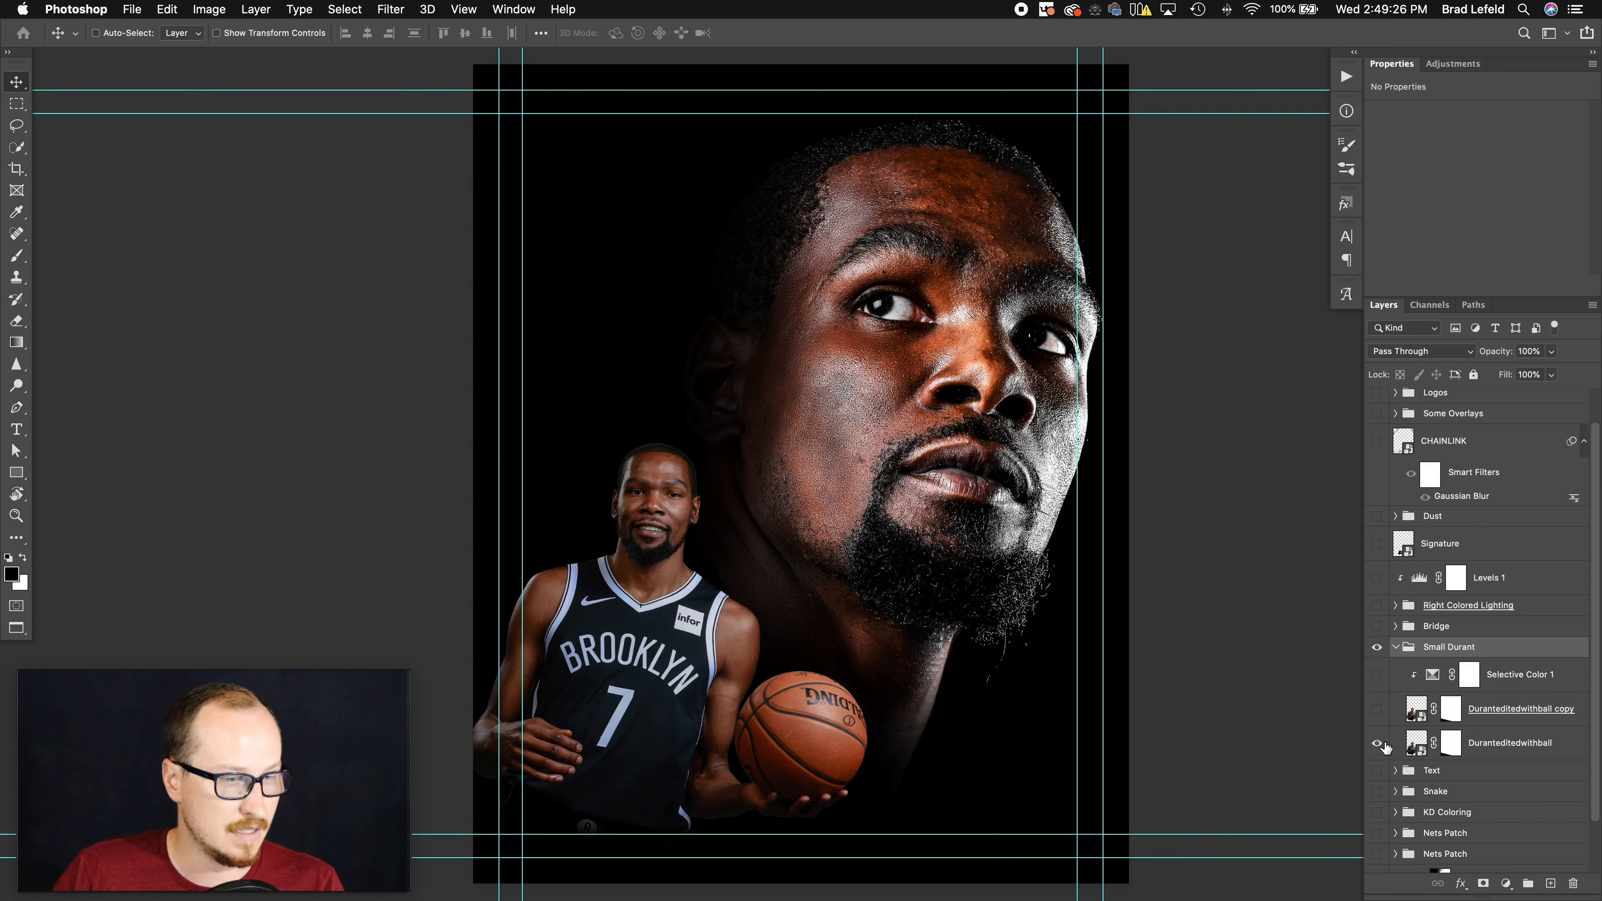
click(1377, 712)
- Open the Duranteditedwithball copy smart object and examine its Channel Mixer 1, Hue/Saturation 1 and Layer 0 layers
double_click(1412, 714)
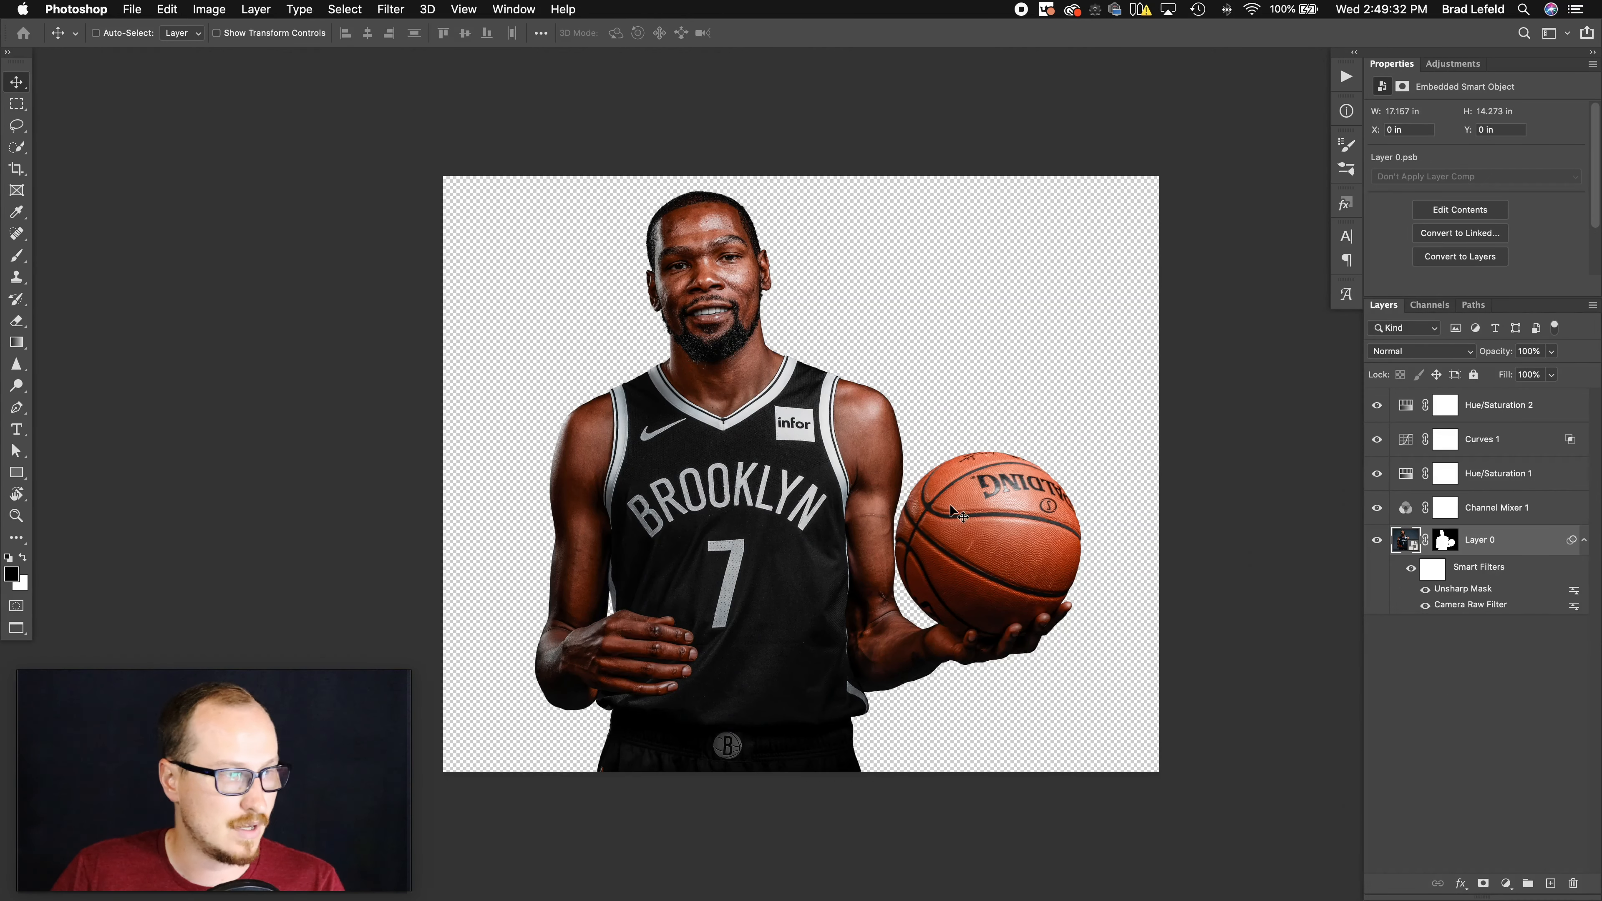
click(1490, 508)
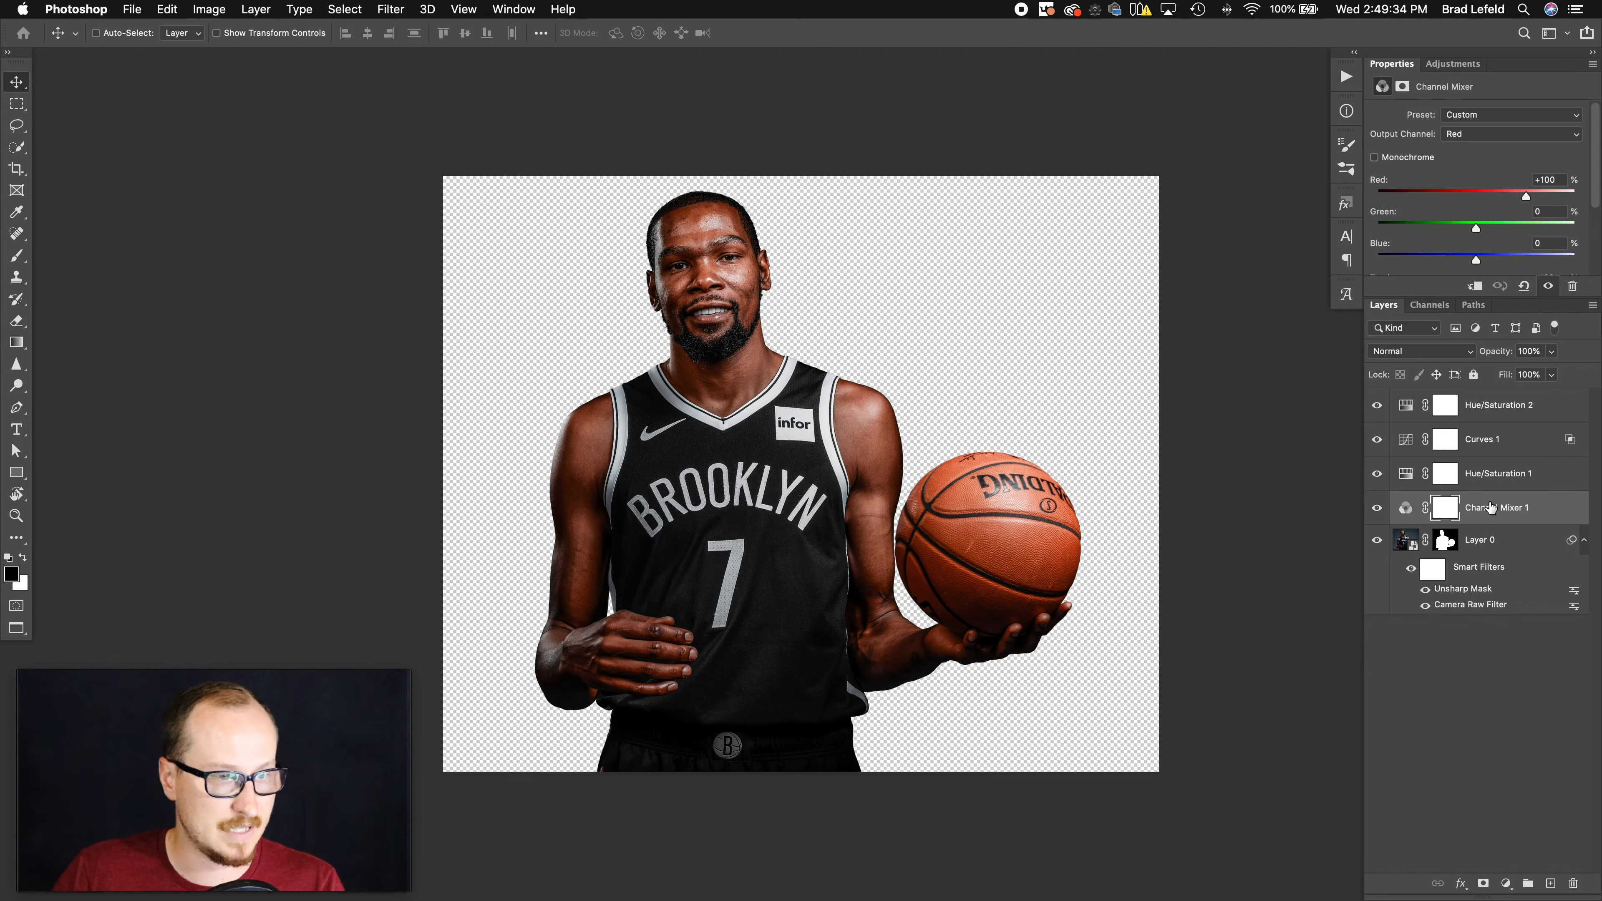
click(1491, 481)
shift+click(1477, 545)
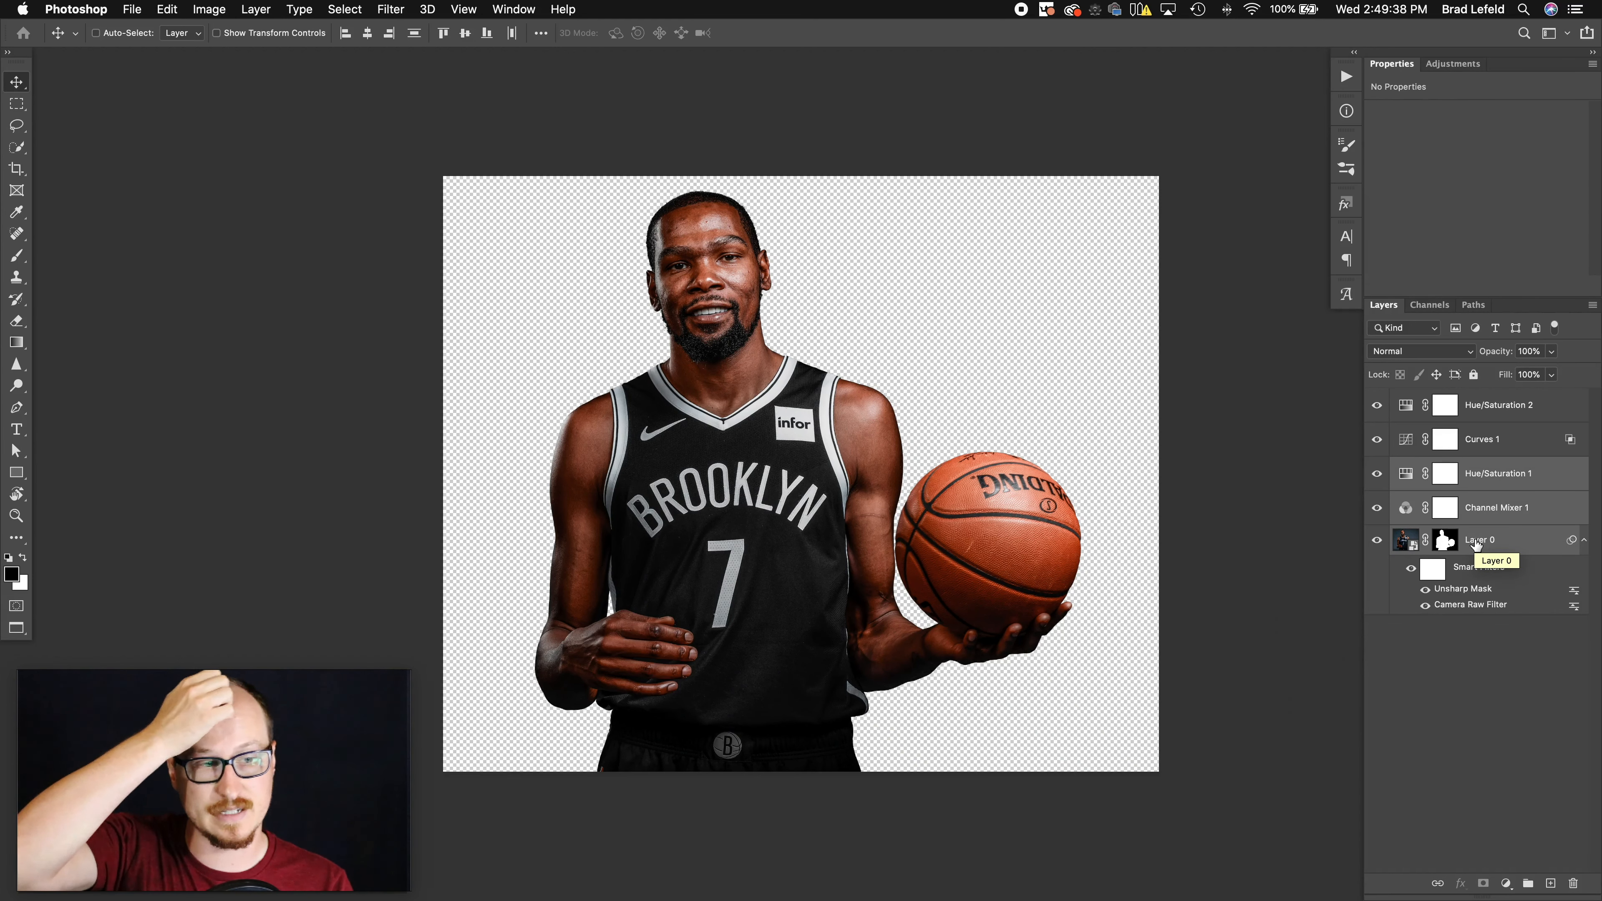
- Compare the cutout with Curves 1 off and on, and review that layer's Blend If settings
click(1441, 448)
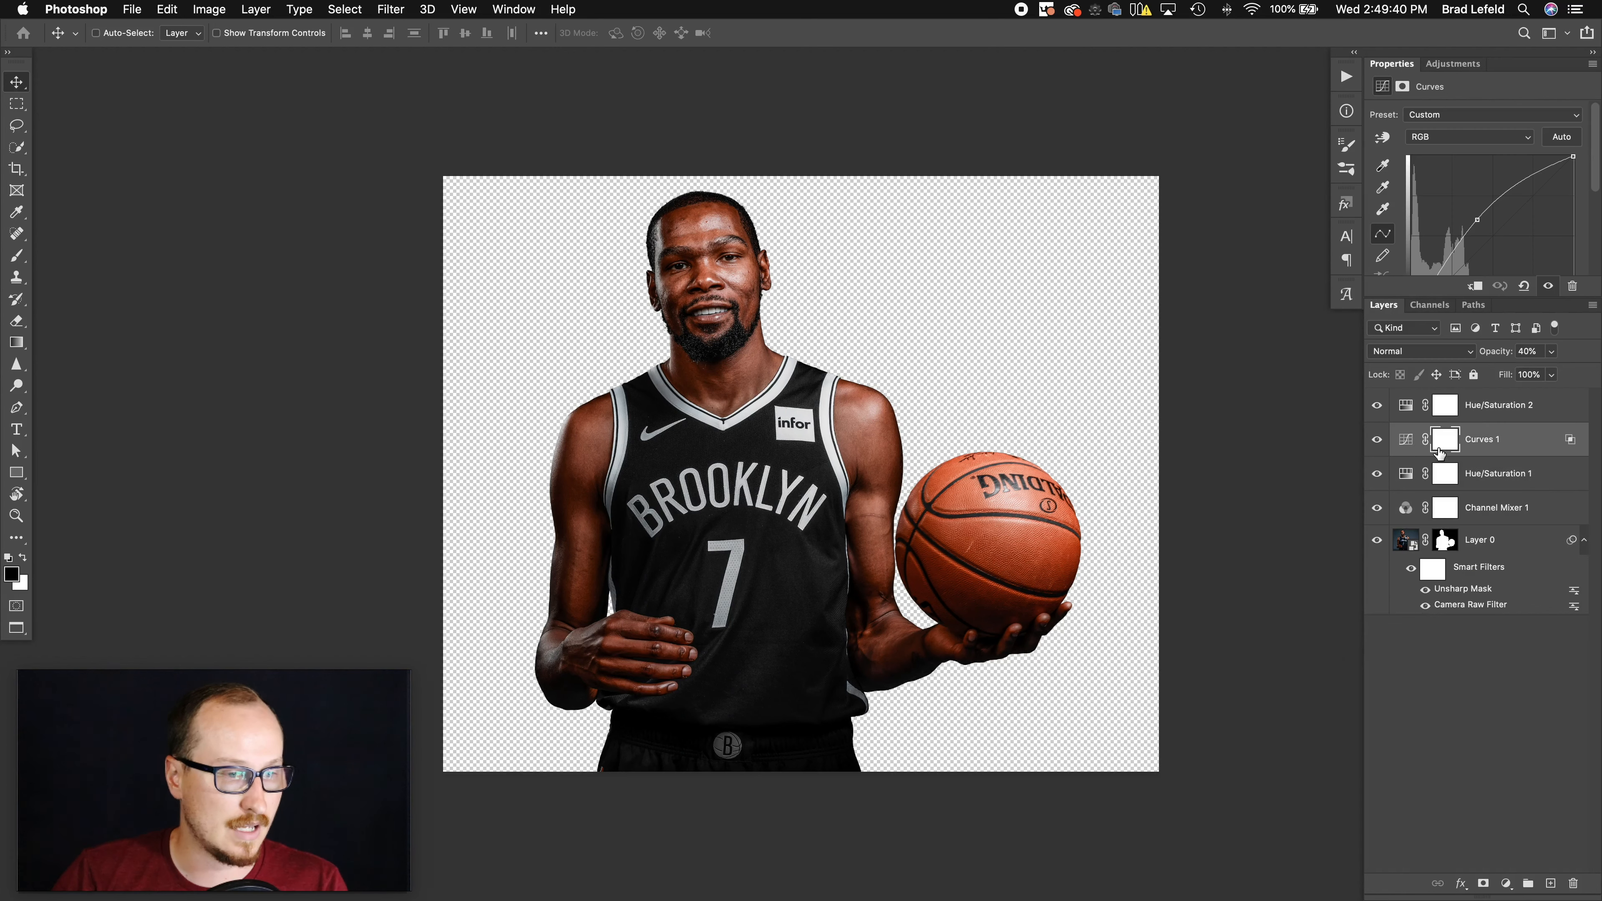
click(1377, 440)
click(1378, 440)
click(1378, 440)
click(1377, 439)
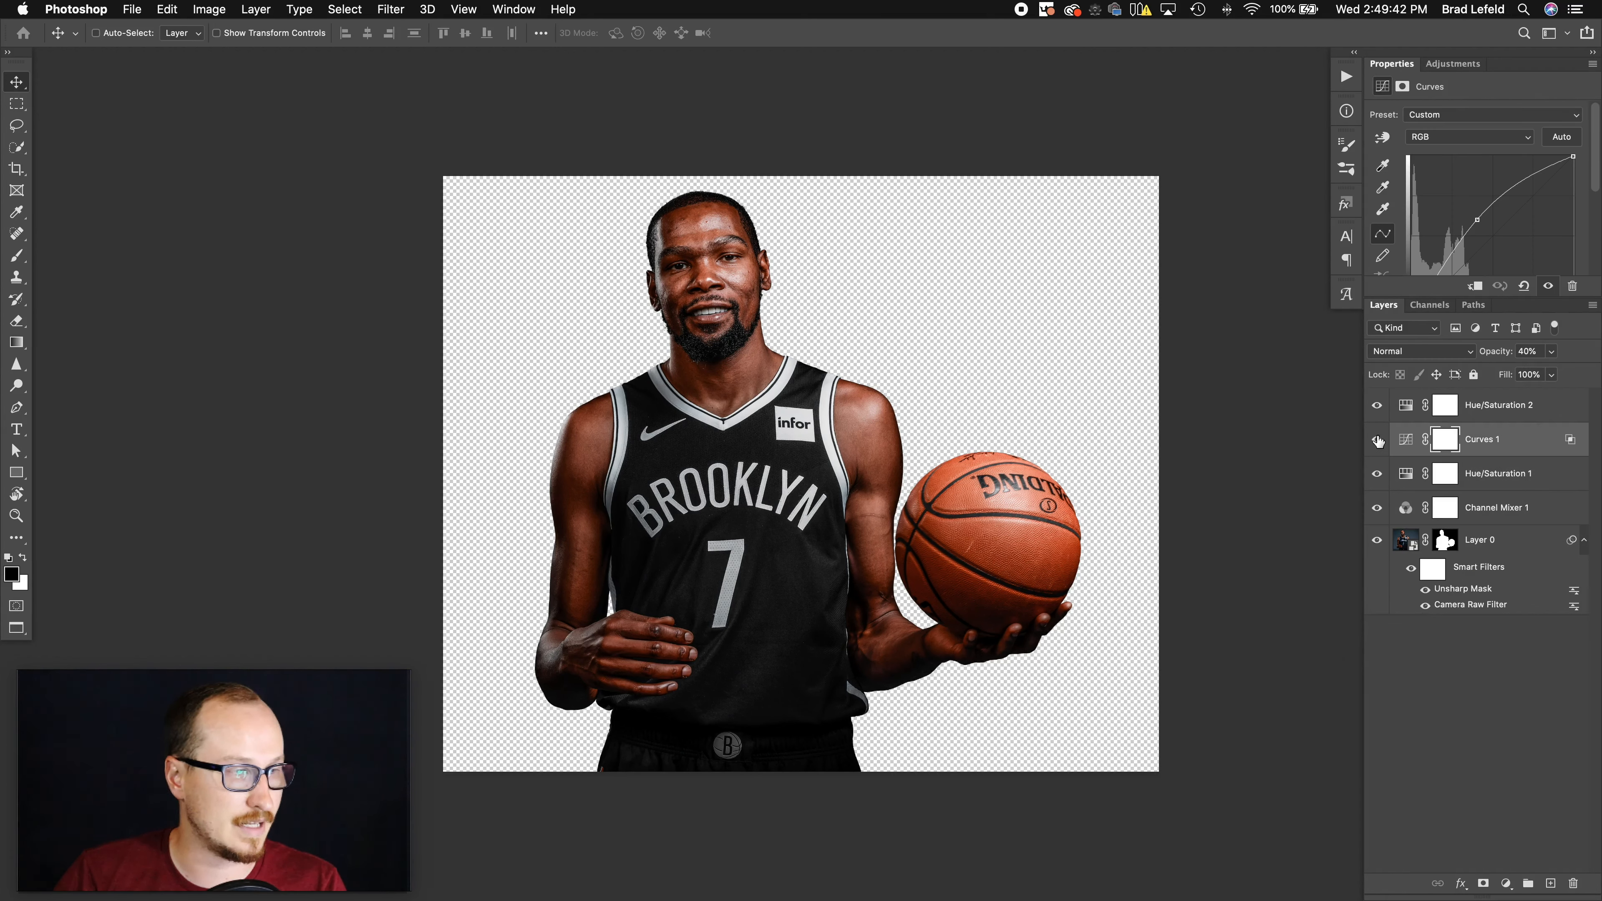
double_click(1532, 435)
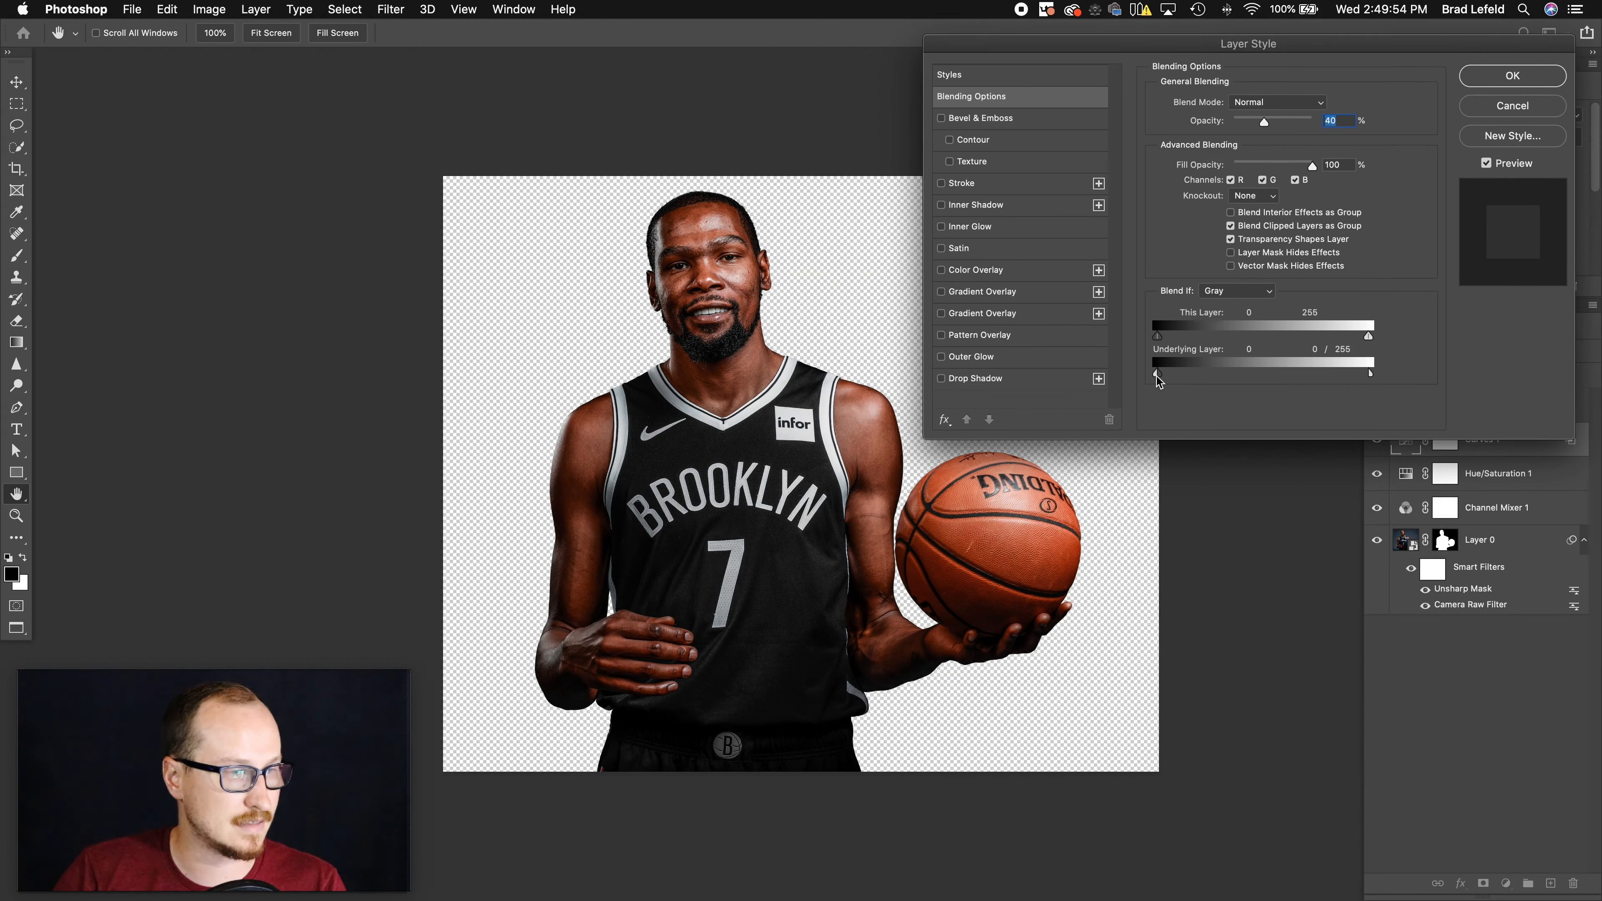
click(1520, 84)
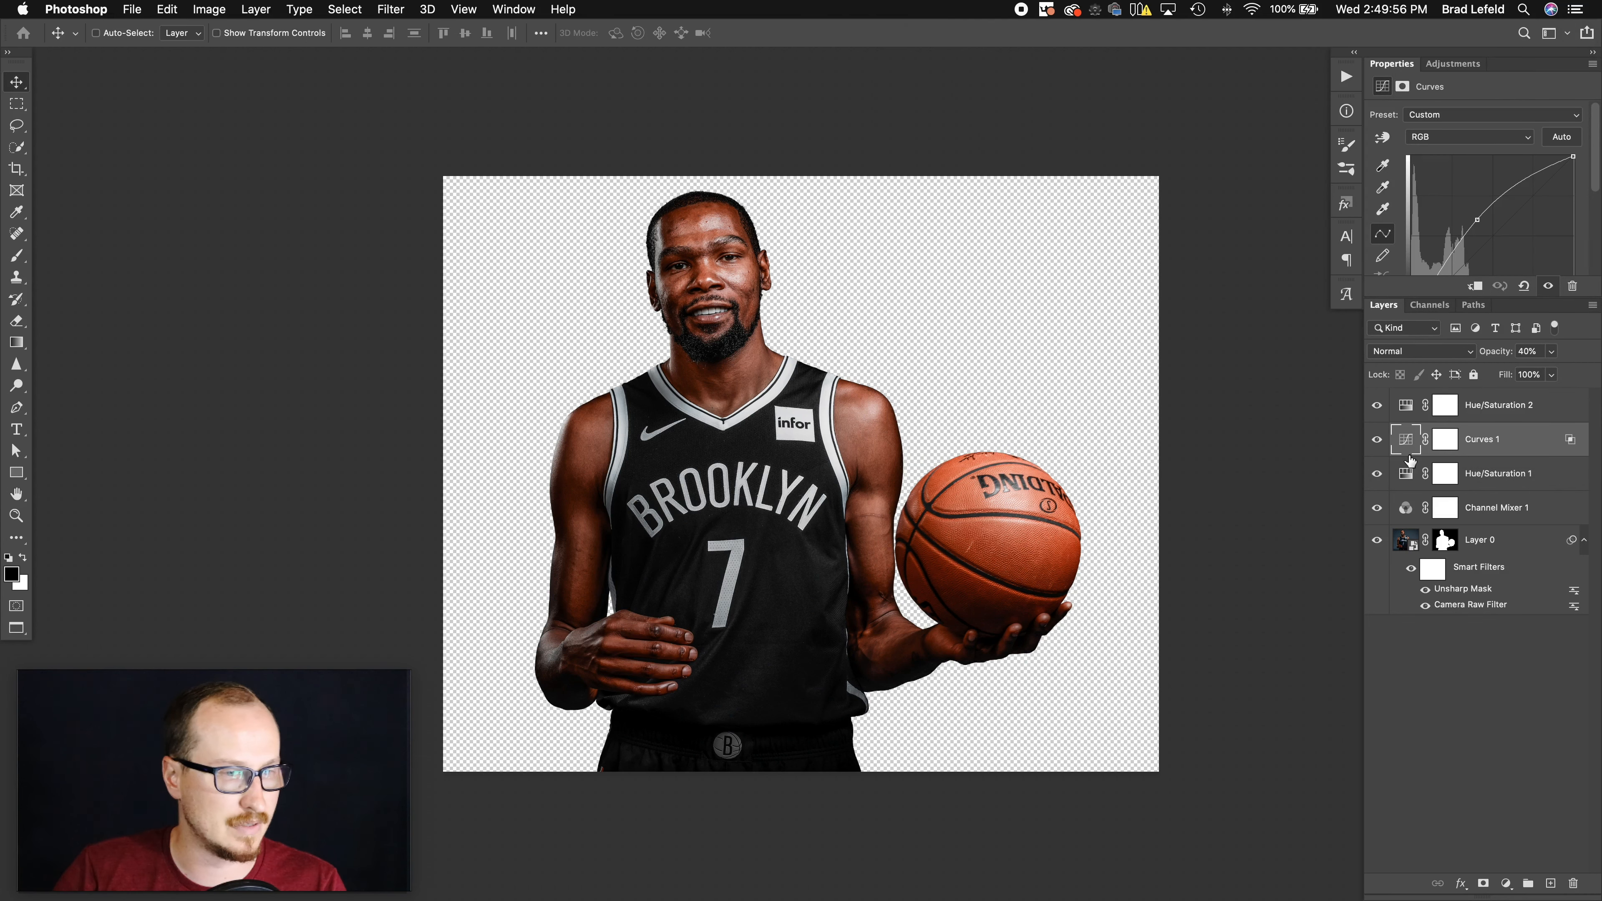
- Compare the cutout with Hue/Saturation 2 off and on, and check that adjustment's Cyans and Blues settings
click(1502, 408)
click(1377, 405)
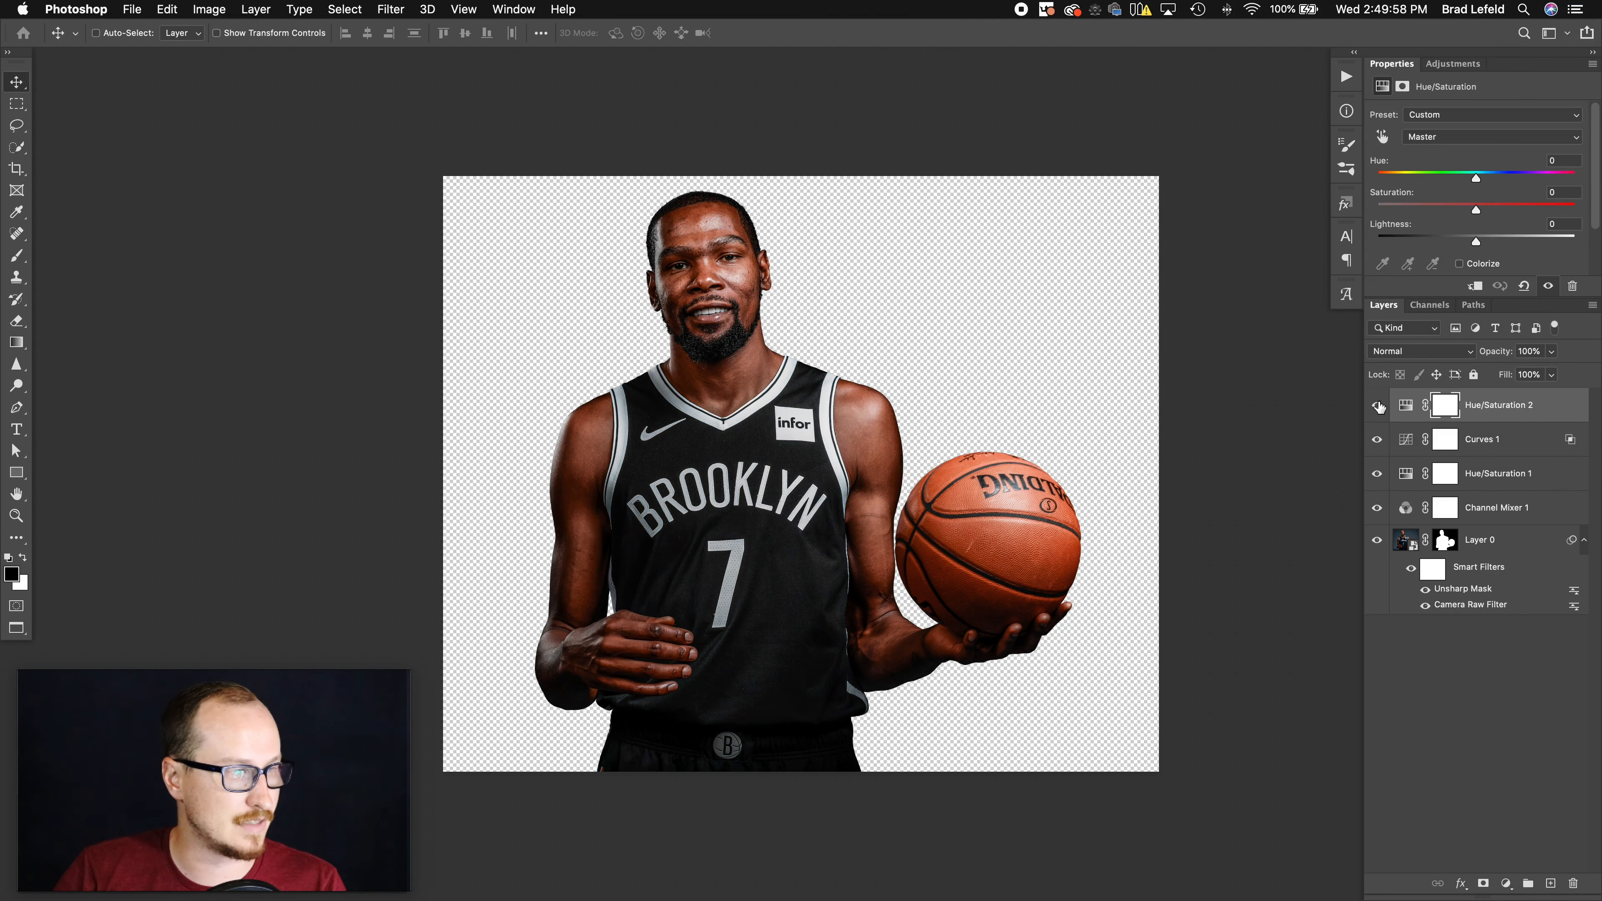
click(1378, 406)
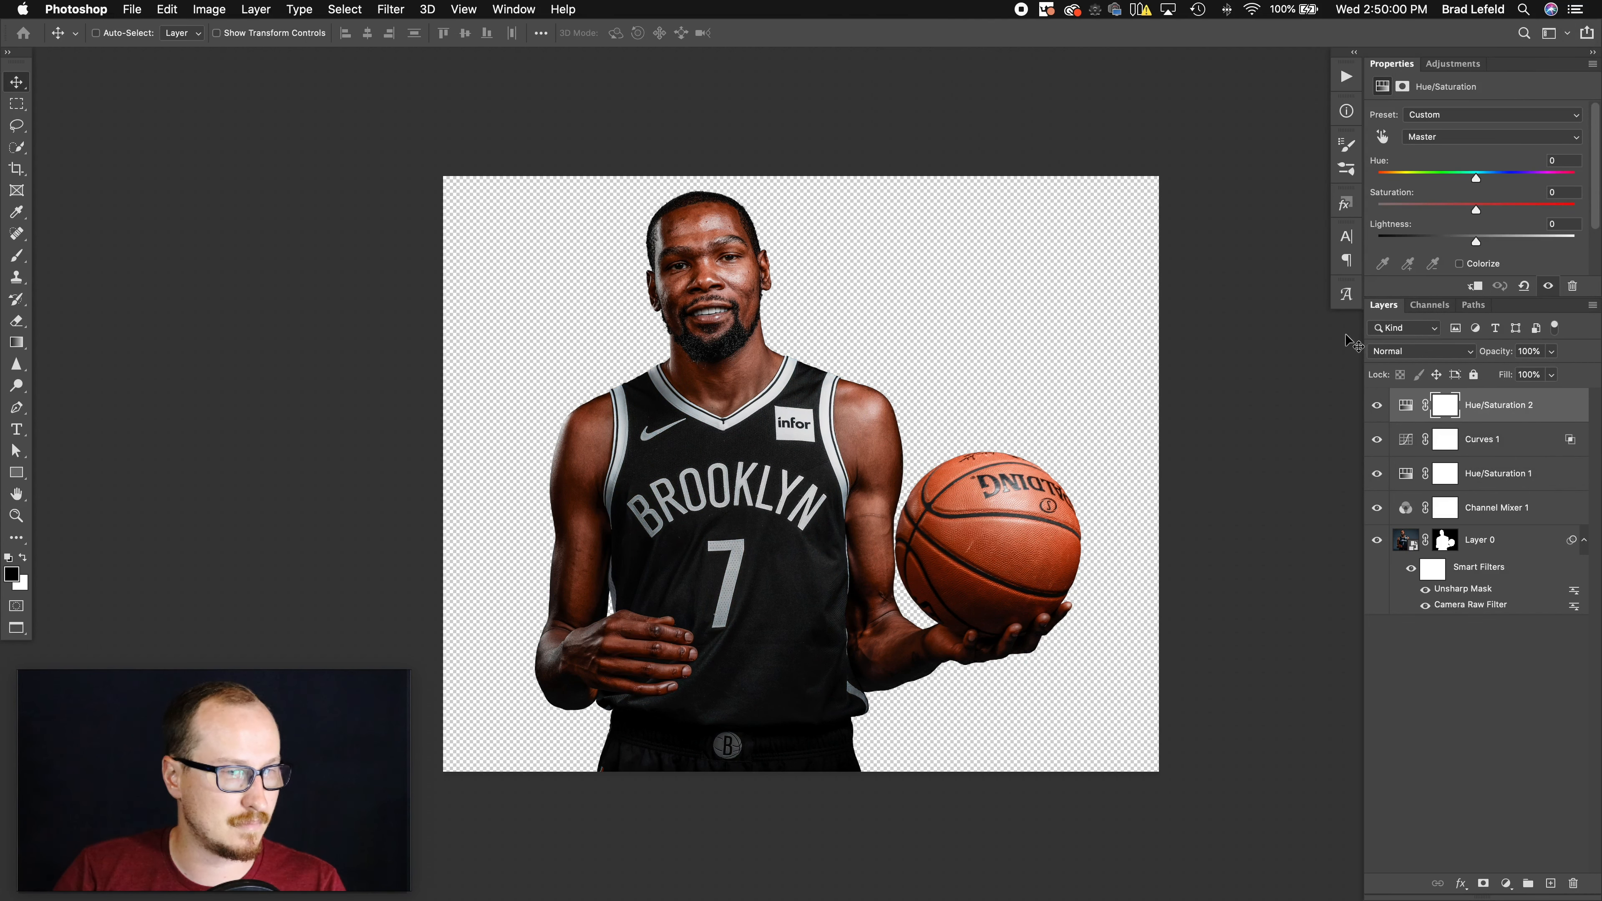
click(1480, 137)
click(1480, 185)
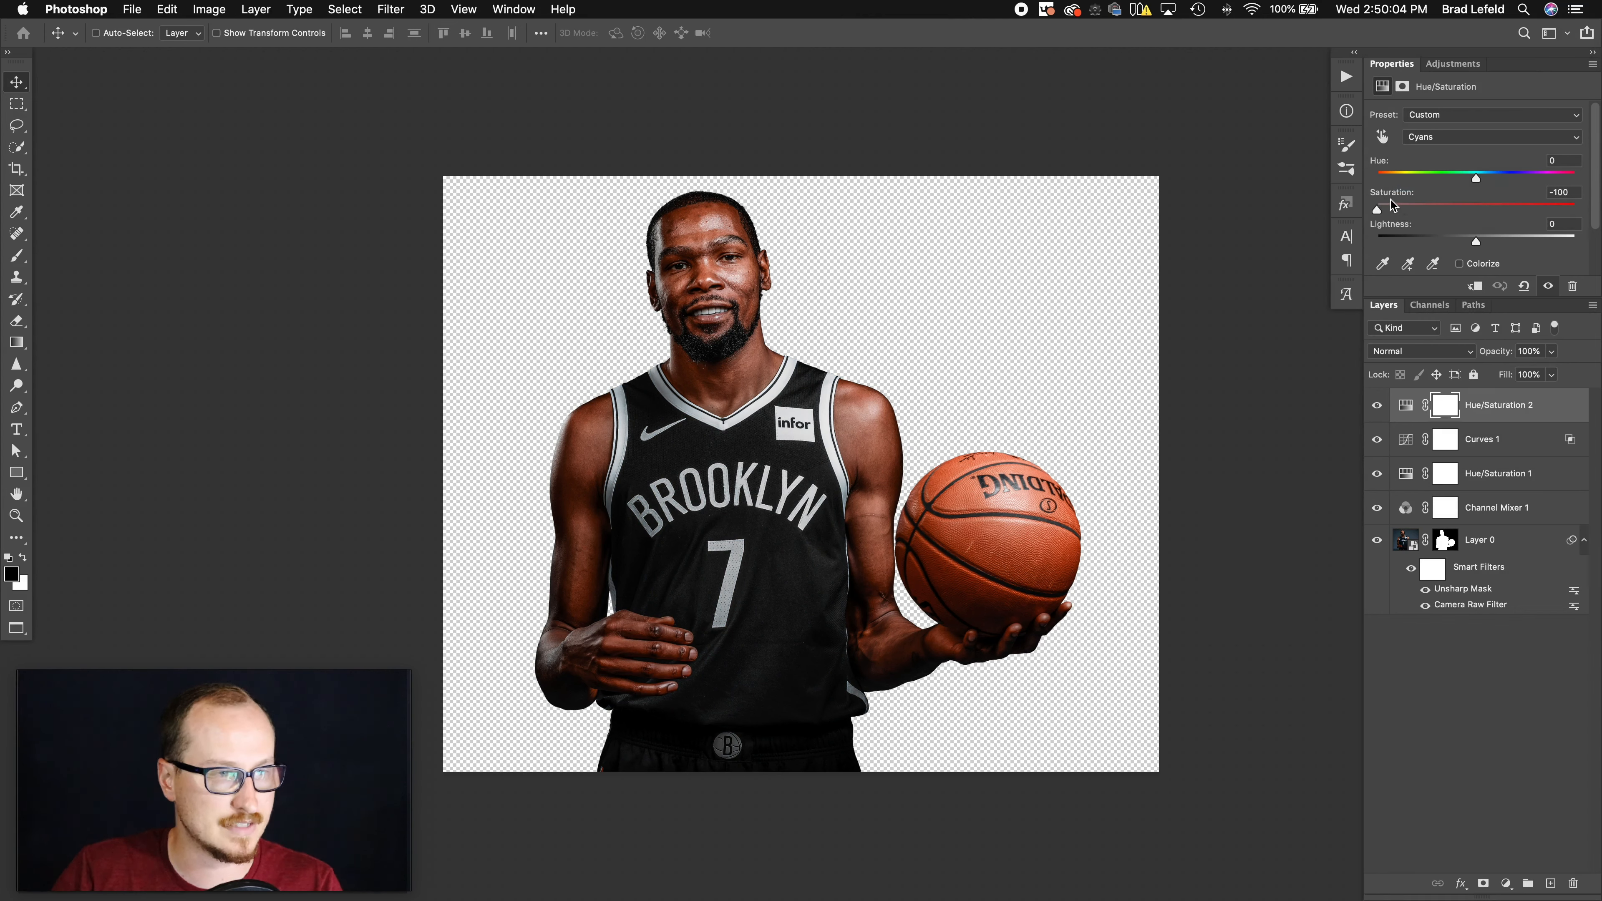
click(1432, 136)
click(1436, 149)
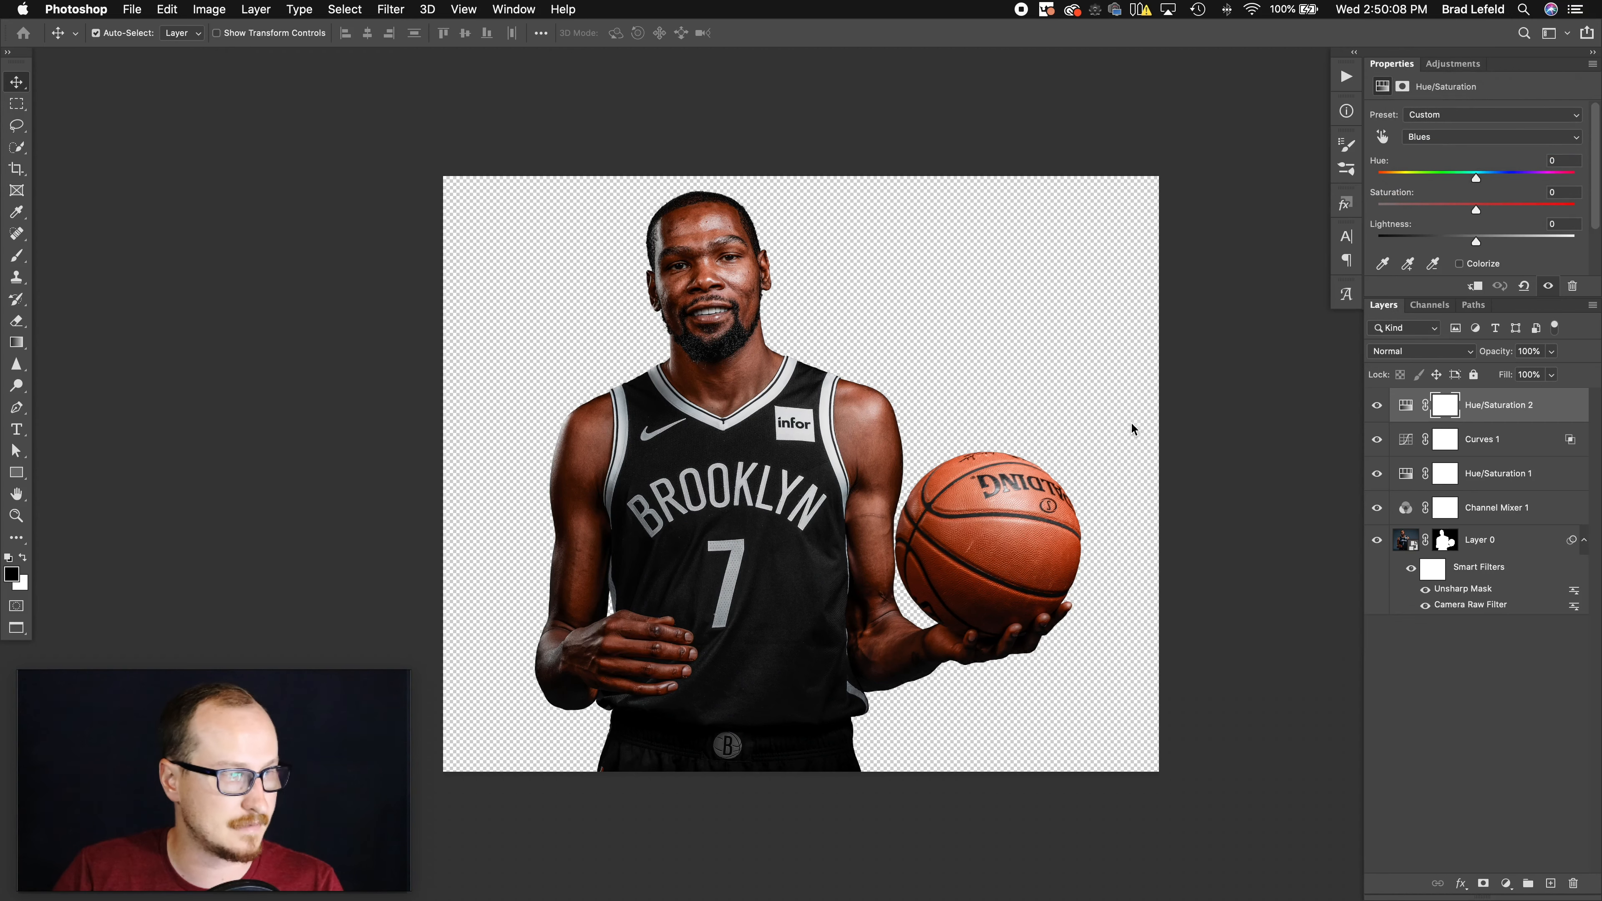
- Close the smart object document and turn on the Selective Color 1 adjustment in the Small Durant group
key(super+w)
key(Return)
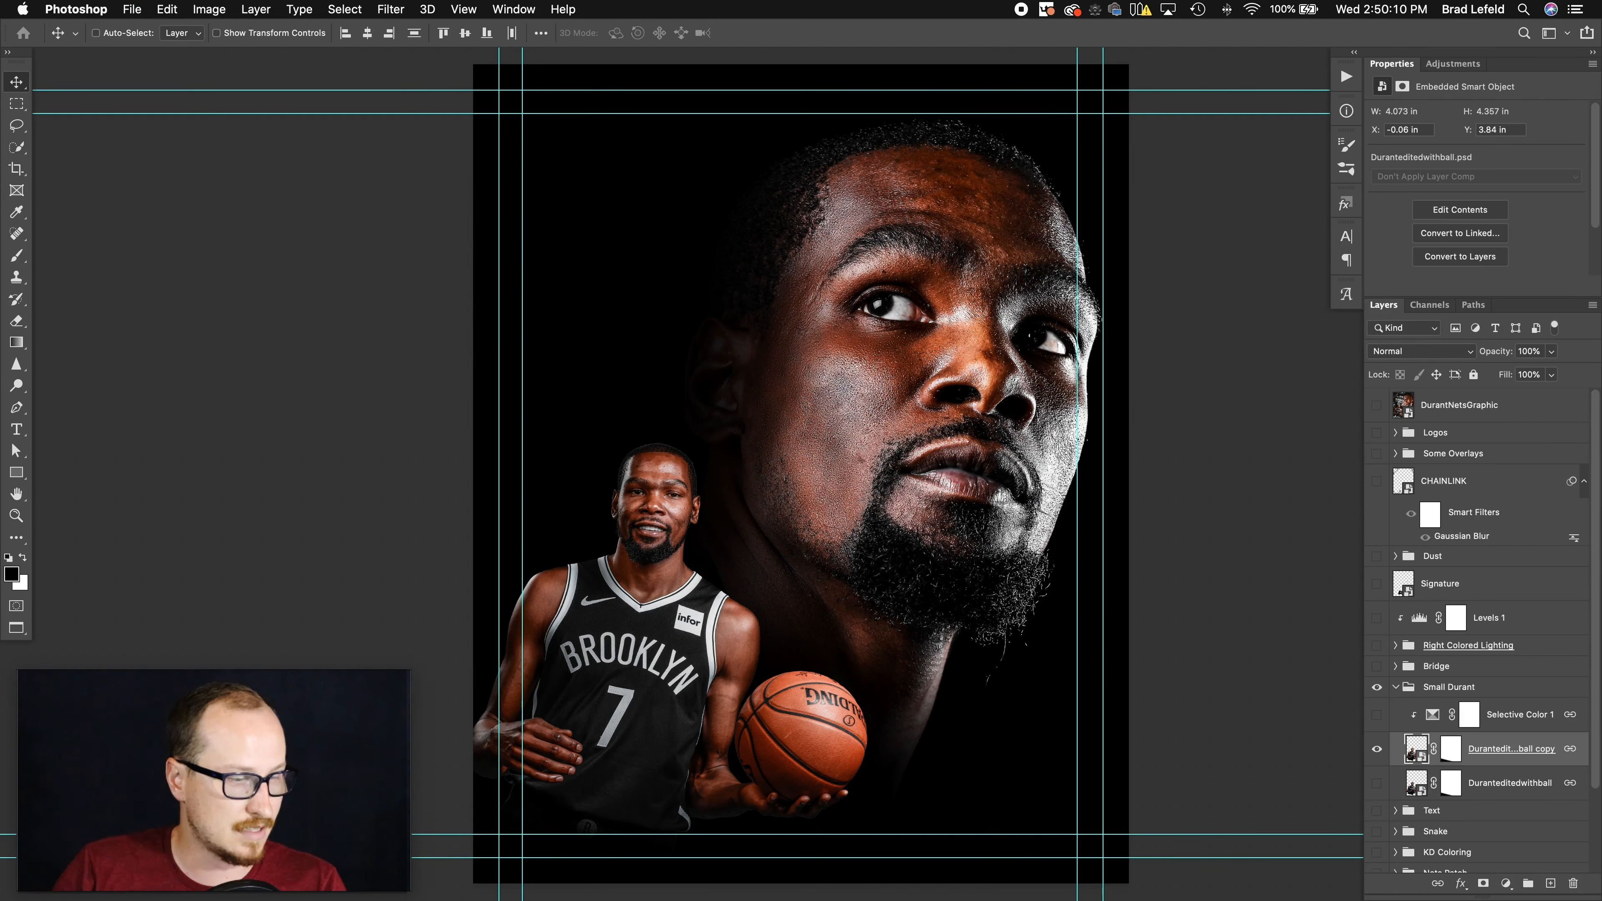
click(1476, 723)
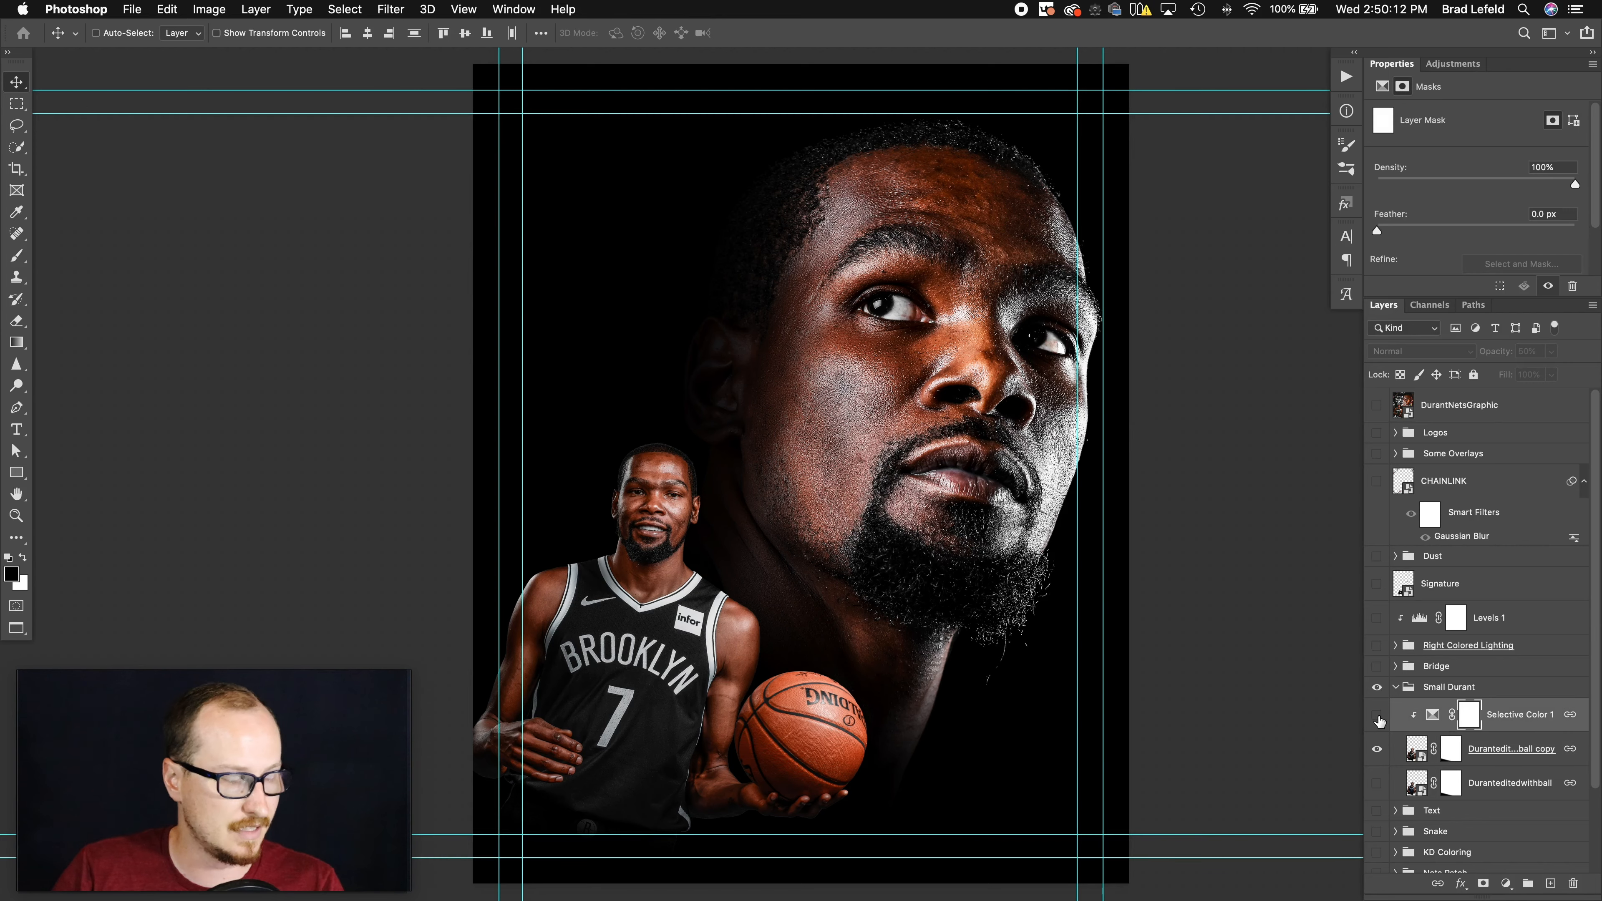
click(1378, 717)
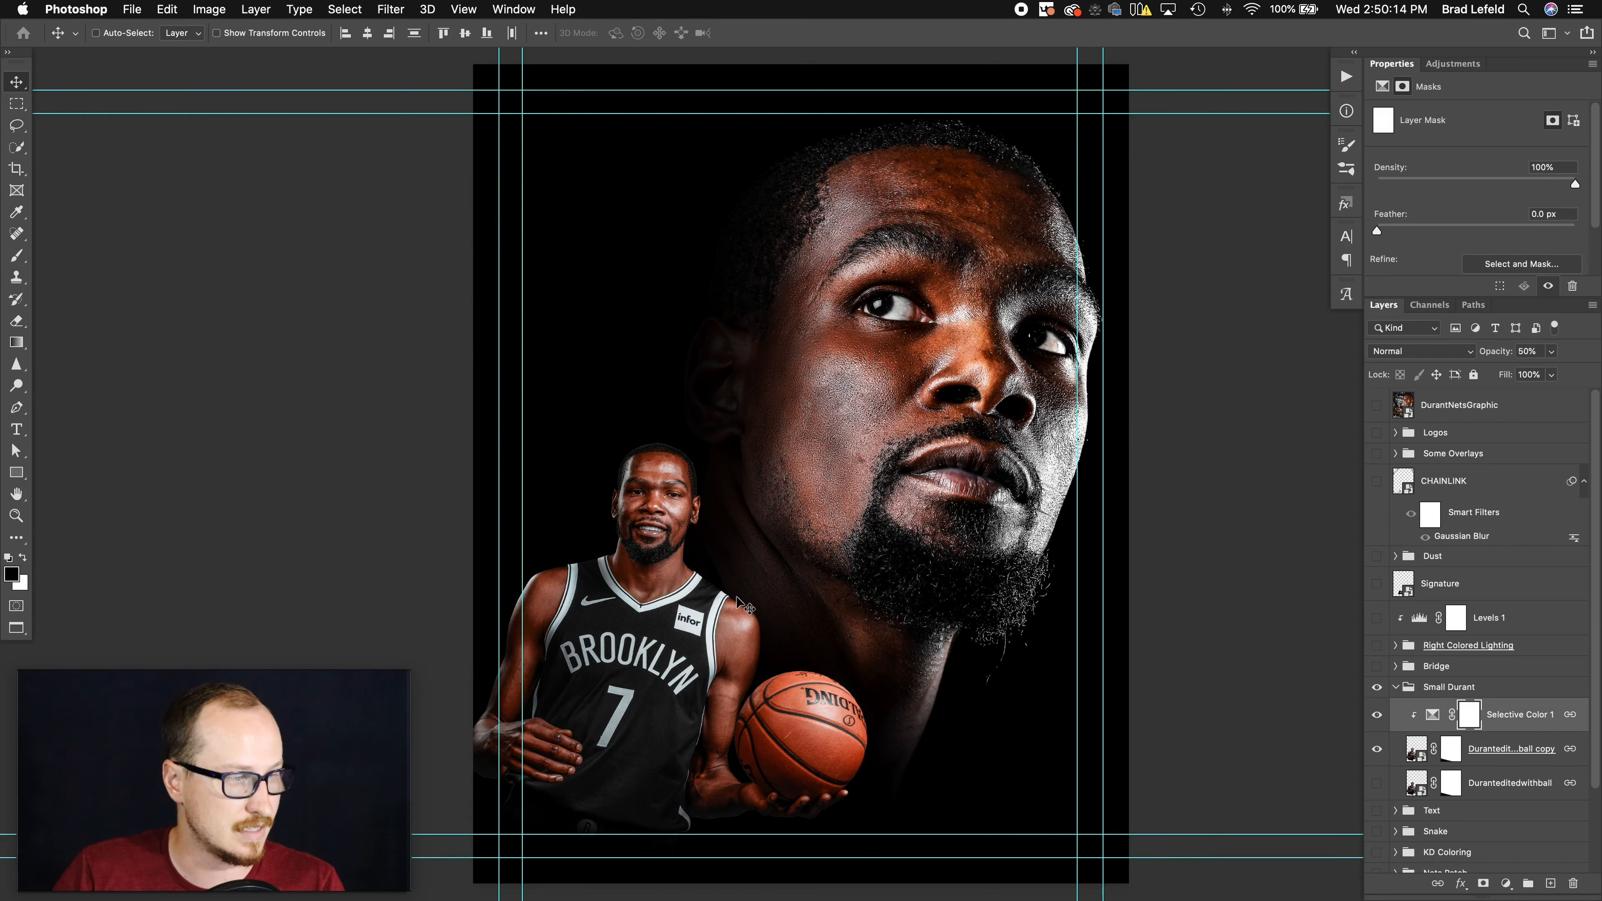
- Compare the small Durant's face up close with Selective Color 1 off and on, leaving the adjustment on
key(z)
drag(746, 606, 1074, 641)
key(space)
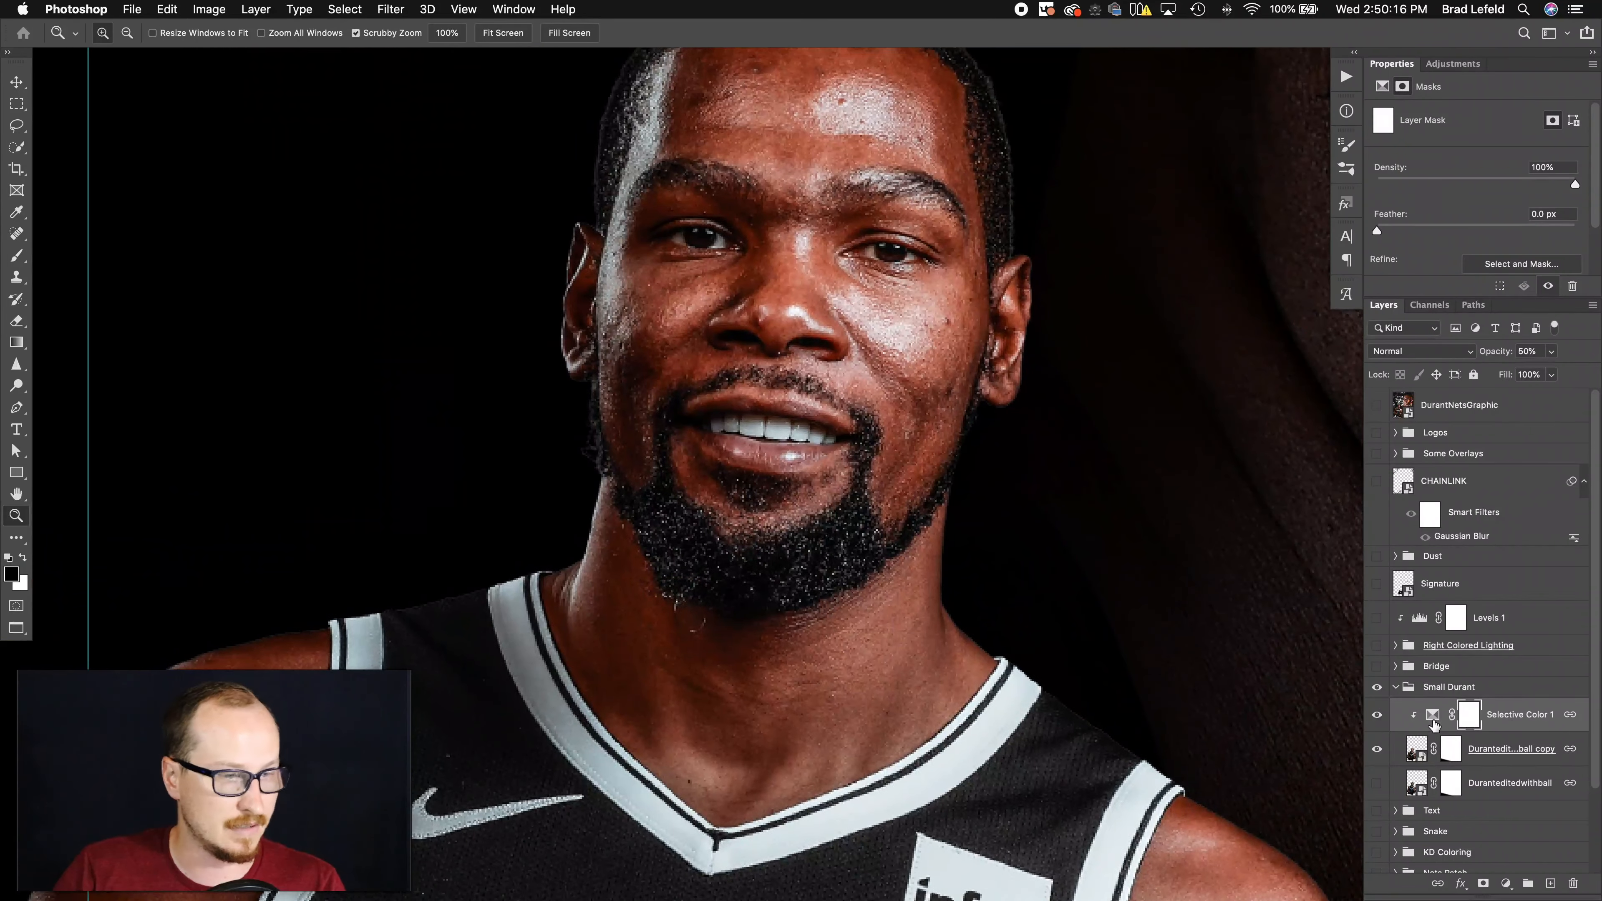
click(1378, 717)
click(1377, 717)
click(1377, 717)
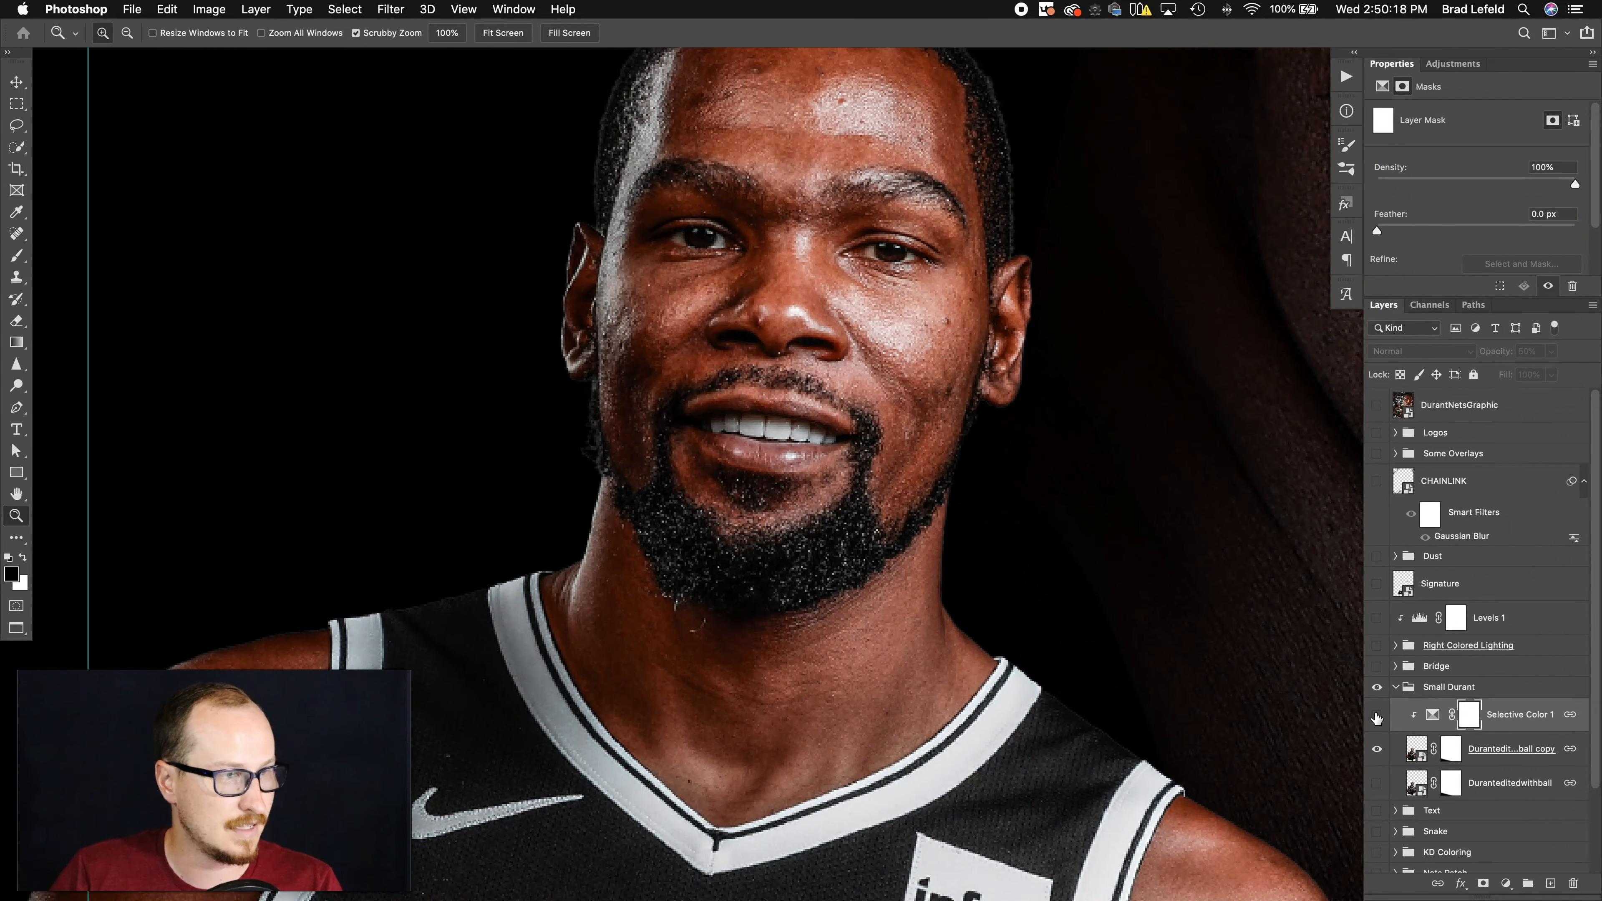
click(1378, 717)
click(1378, 717)
click(1378, 716)
alt+click(1083, 624)
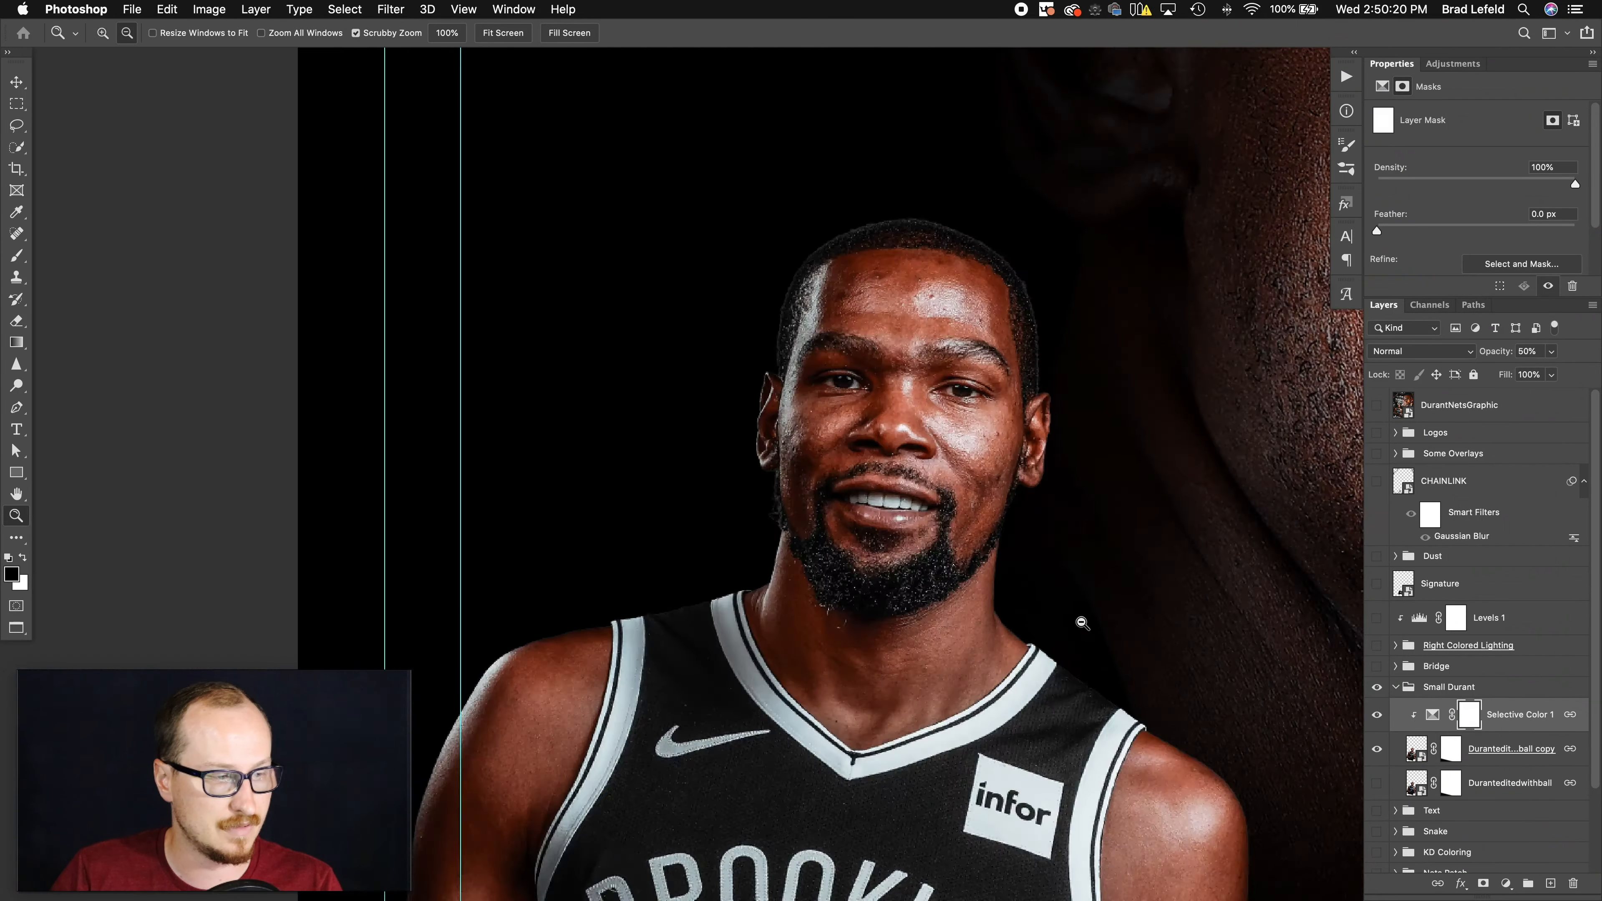
alt+click(1083, 623)
scroll(1082, 624, right, 8)
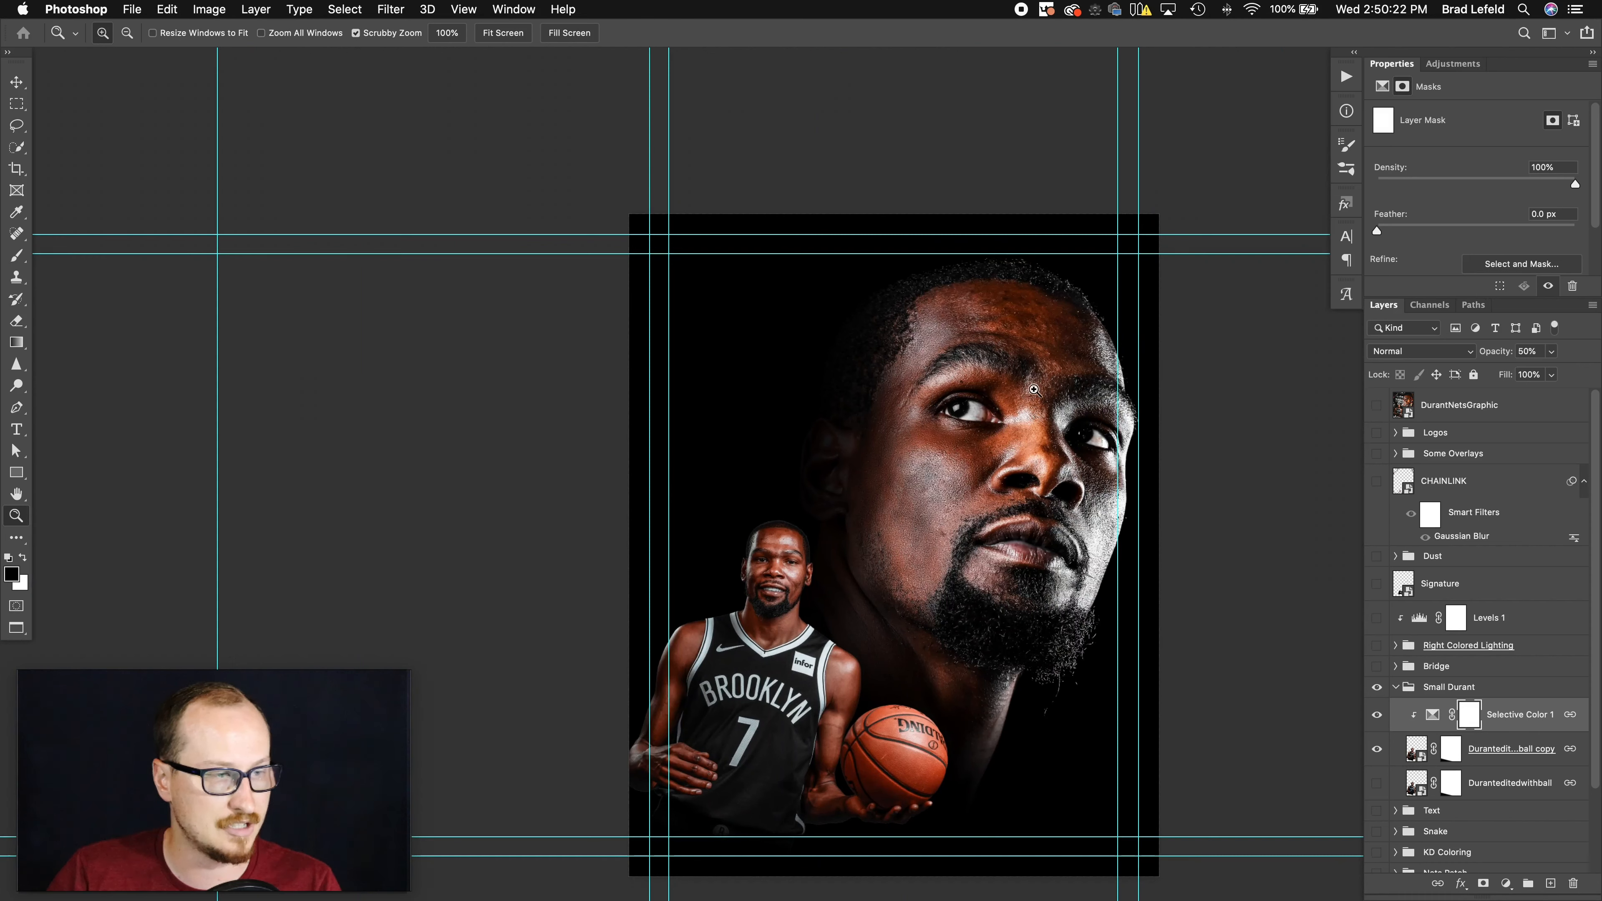
- Collapse the Small Durant group and revert the poster to its saved state with all layers showing
click(1399, 684)
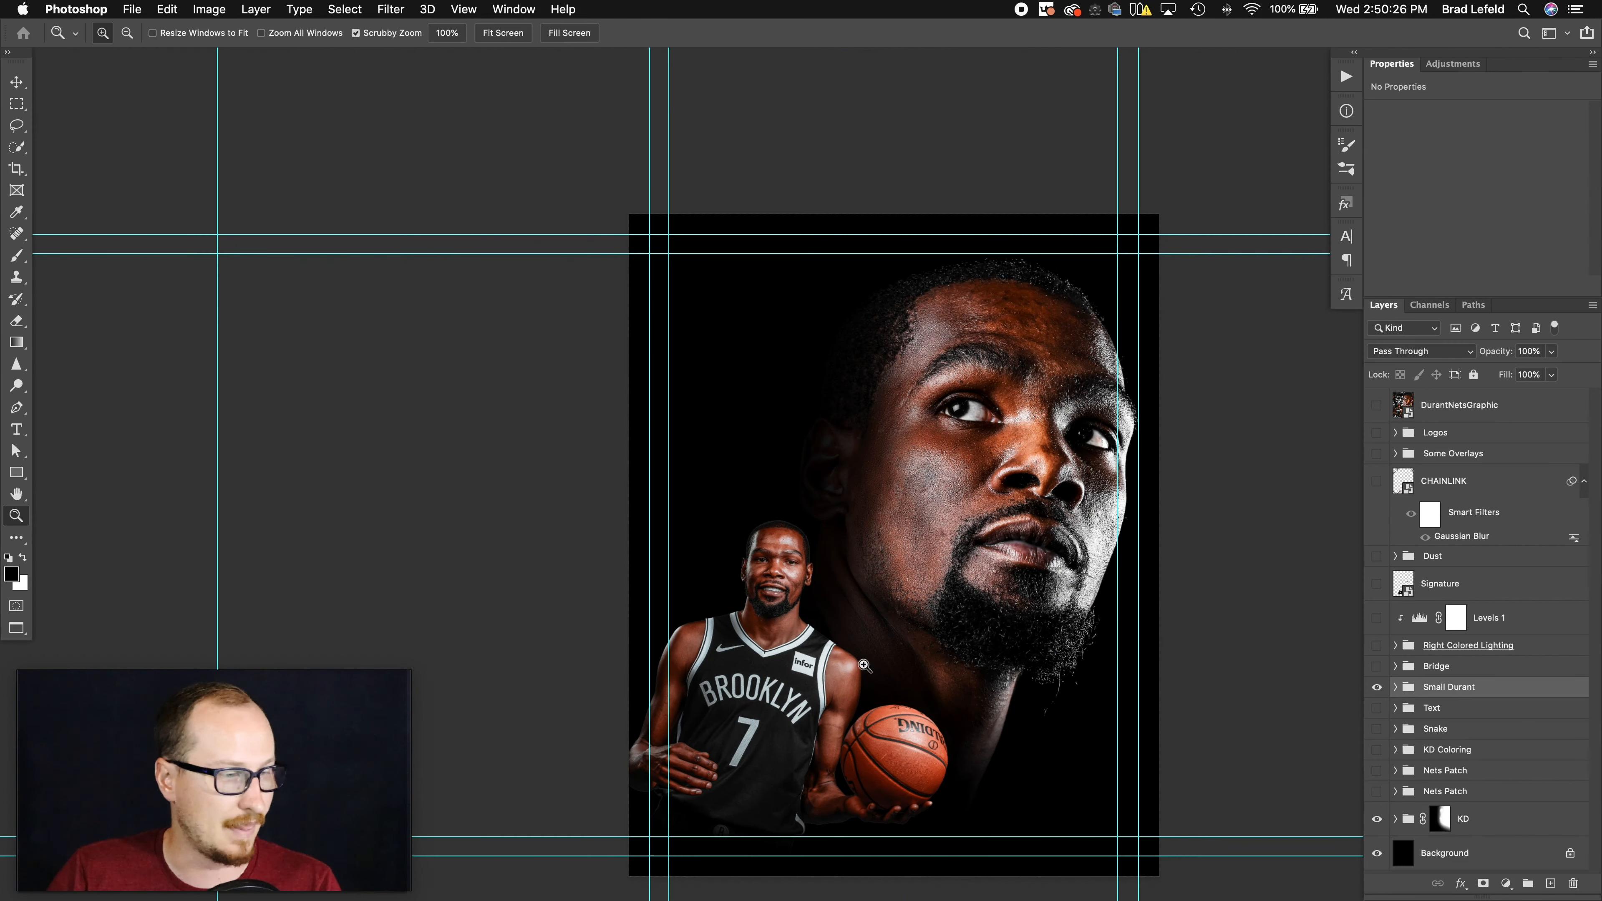
key(v)
key(F12)
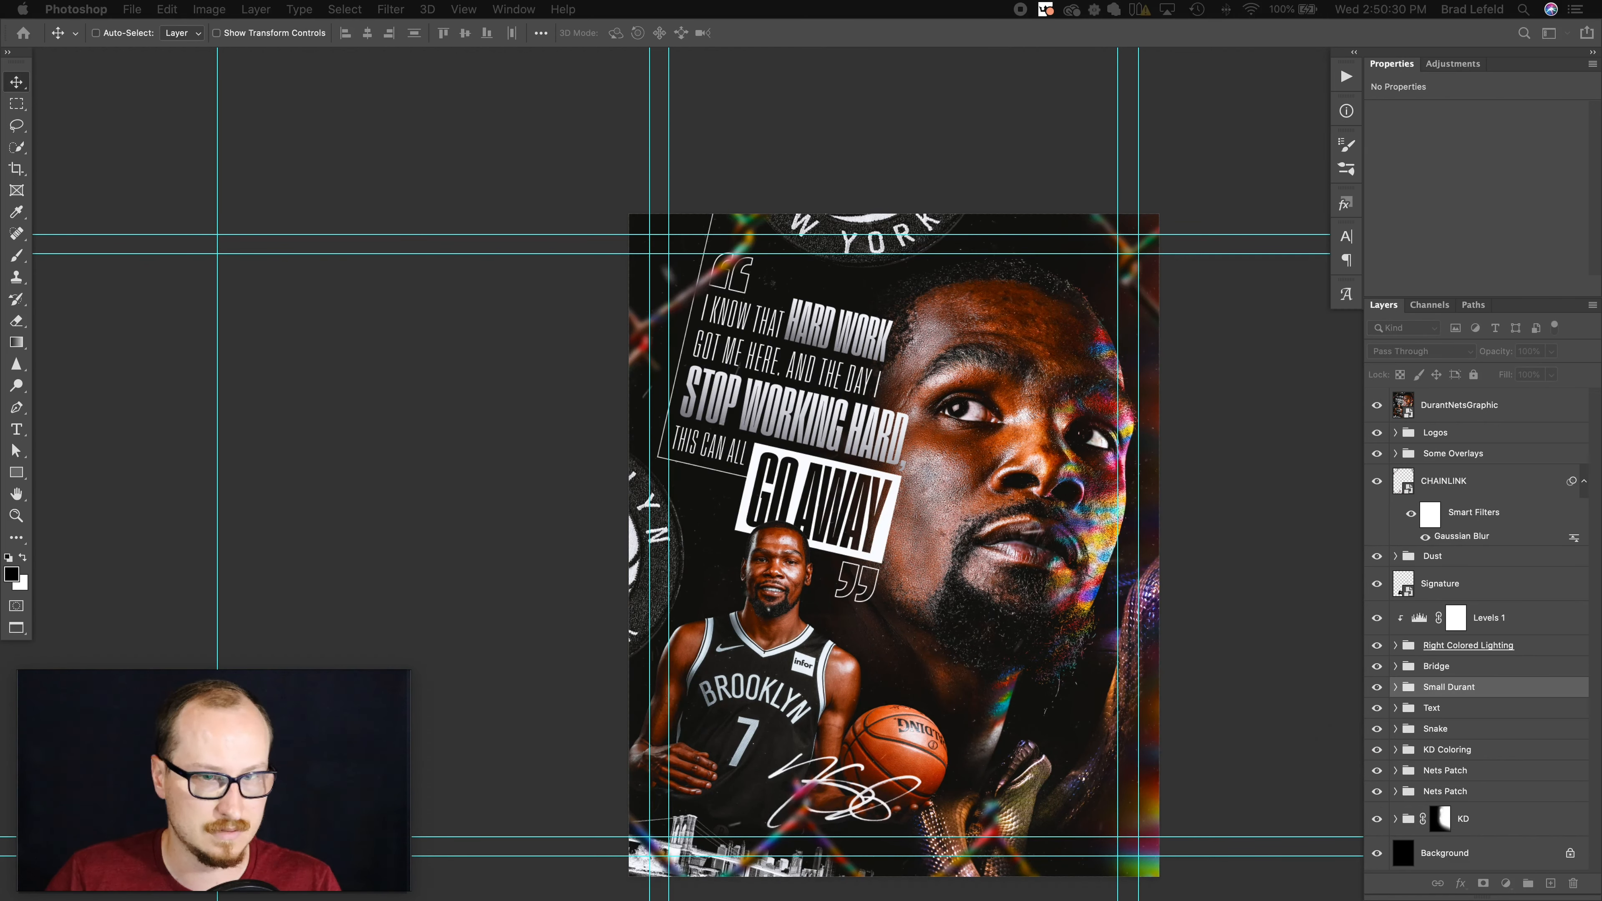
click(1264, 553)
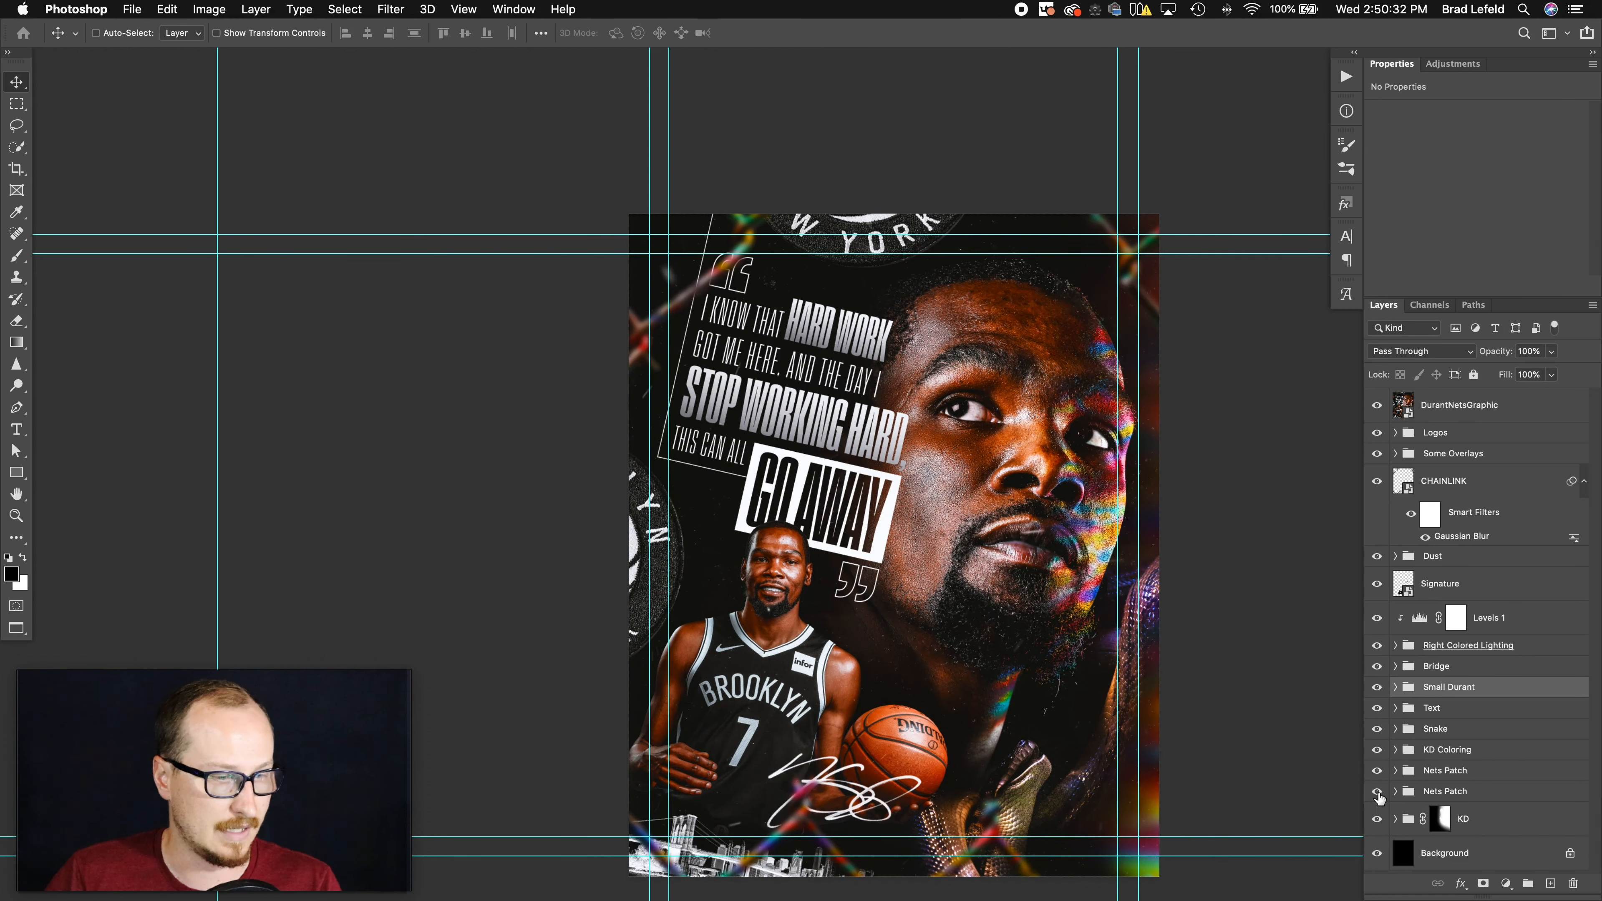
- Hide every layer and group above KD, and show the Small Durant group again
drag(1377, 780, 1379, 401)
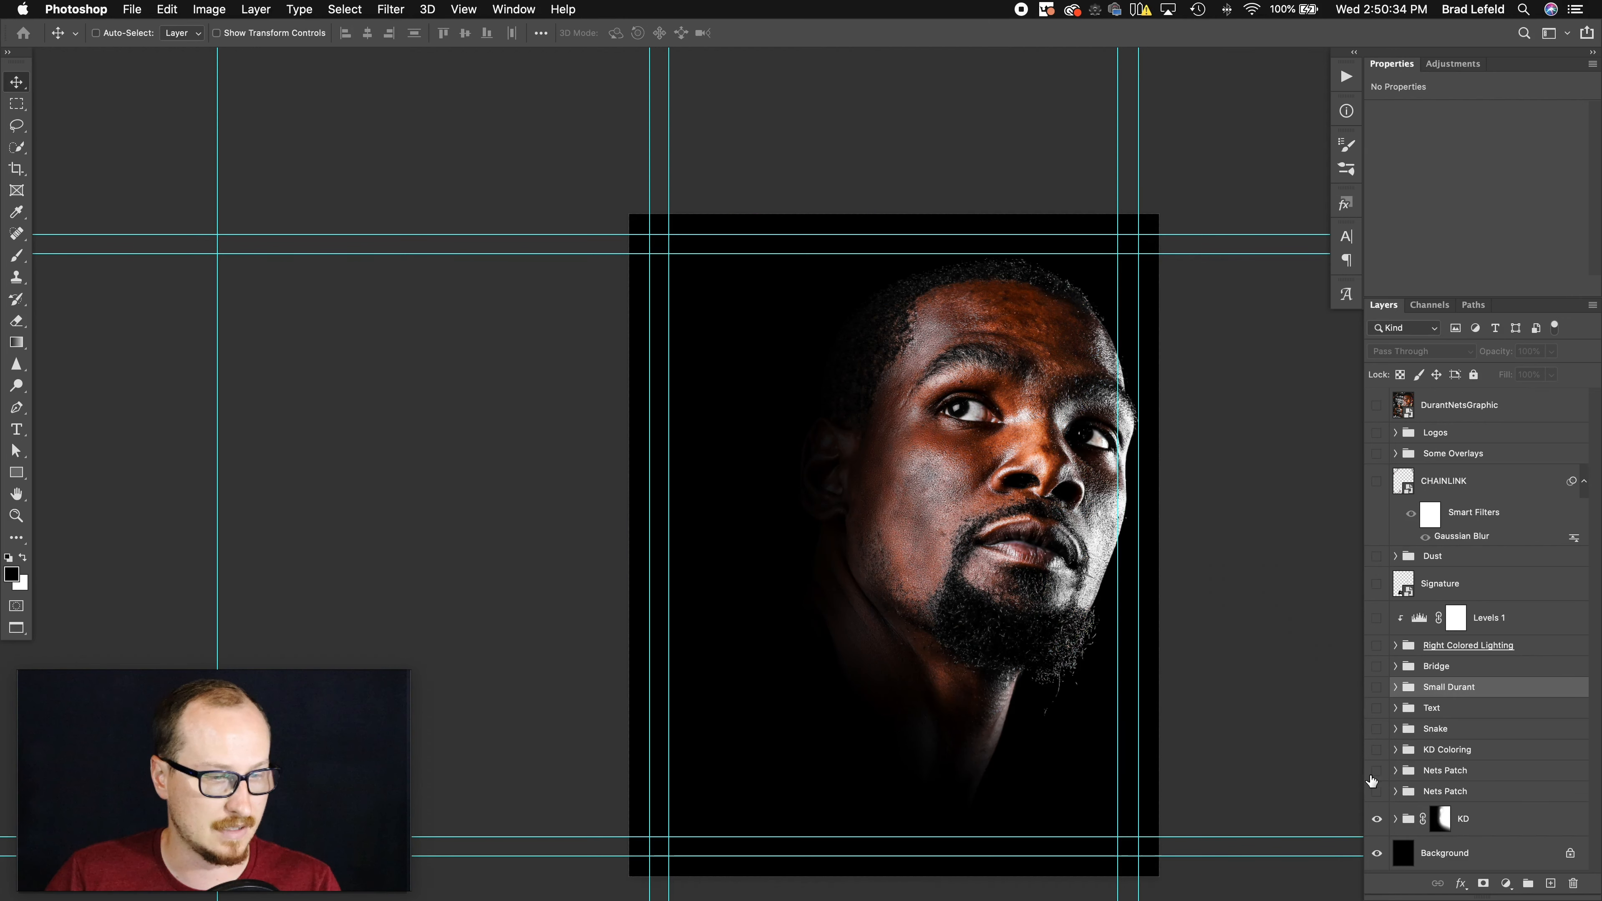
click(1377, 688)
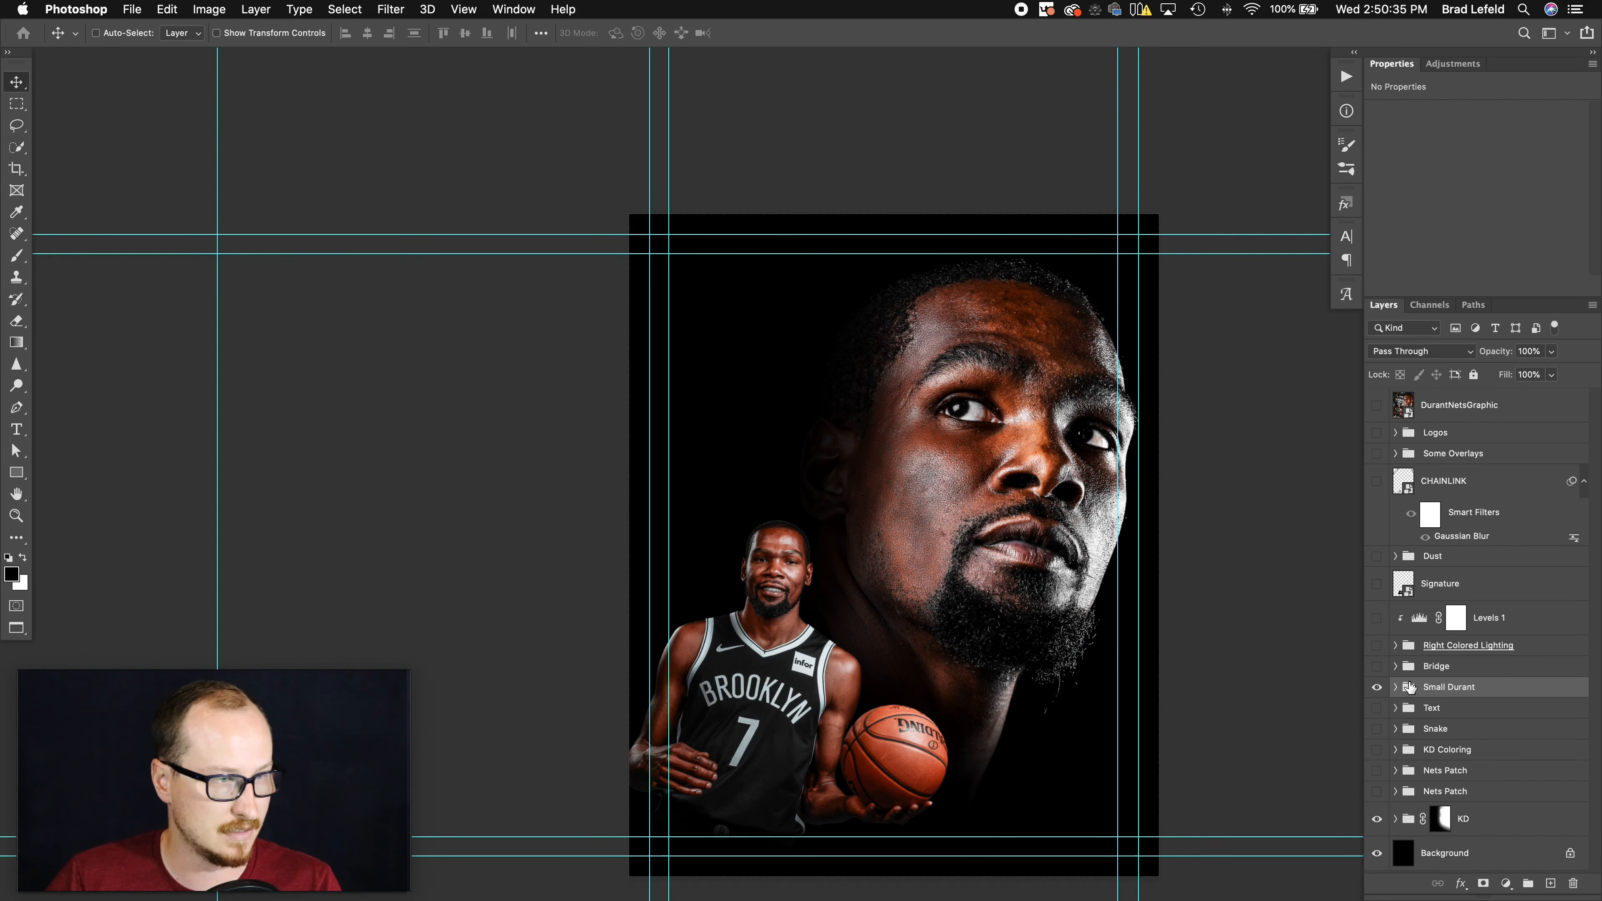
click(1451, 672)
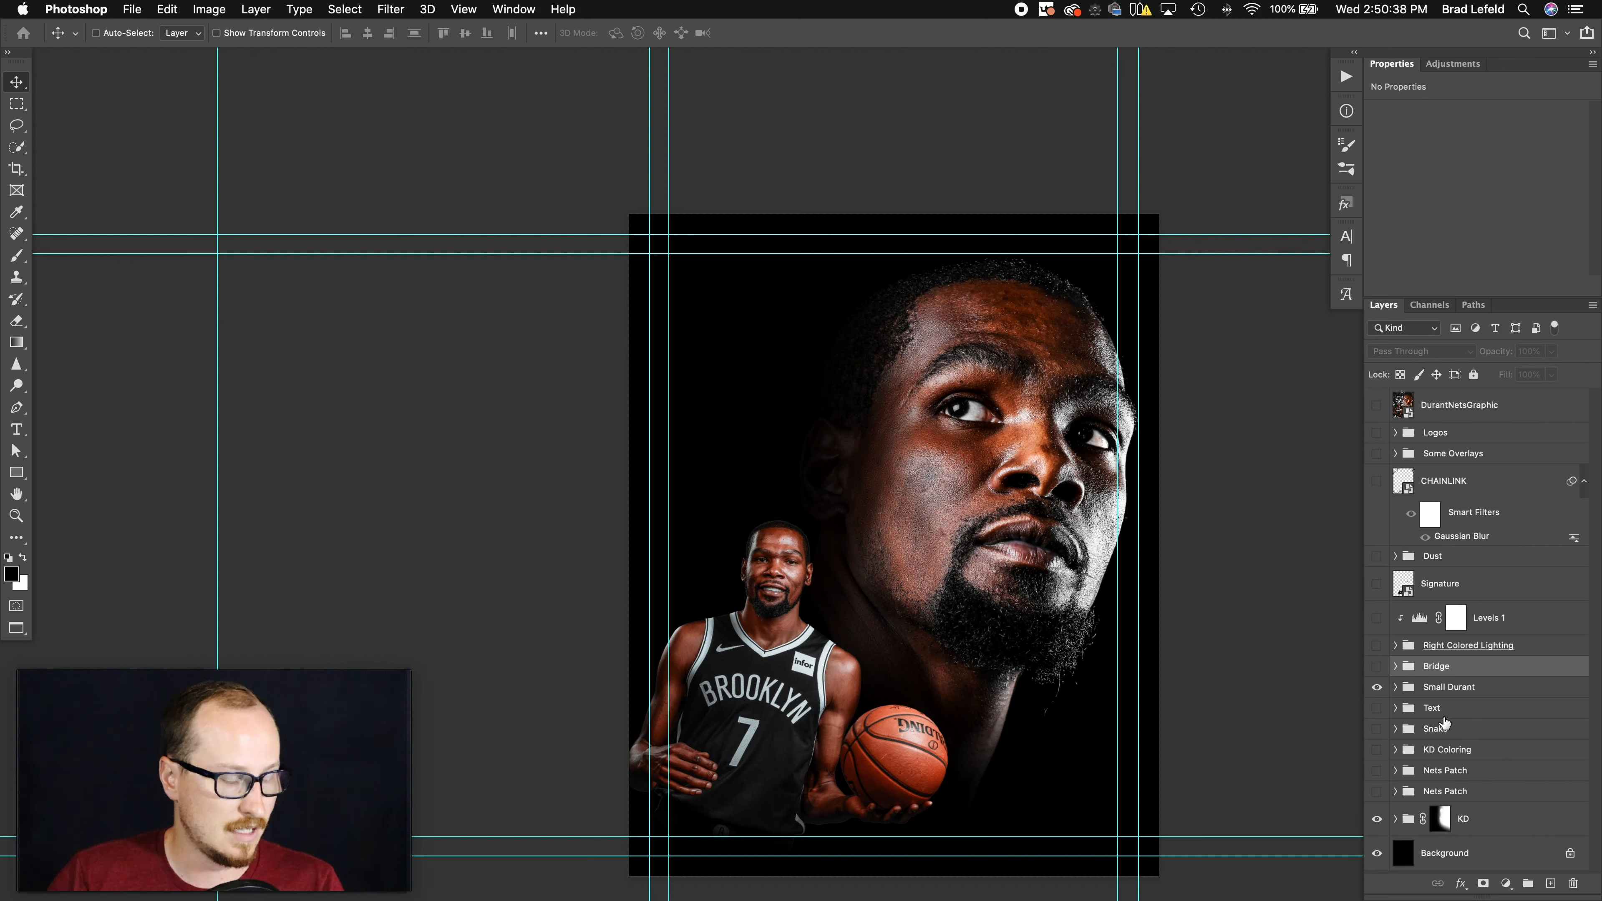
- Show the Text group and expand it to list its layers
click(1419, 710)
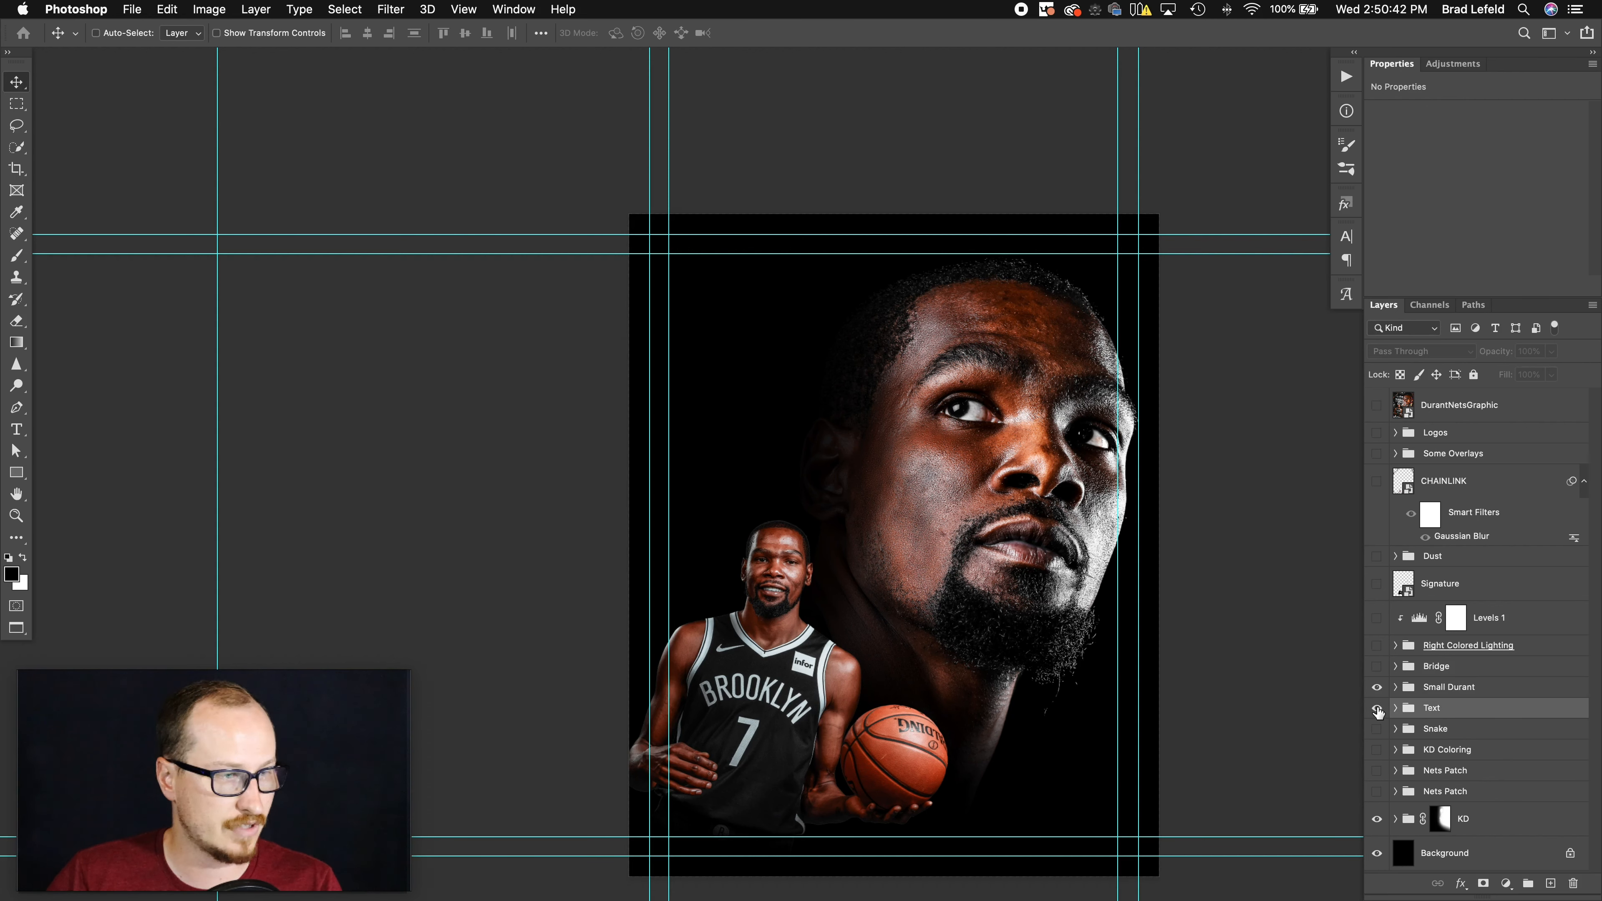
click(1377, 708)
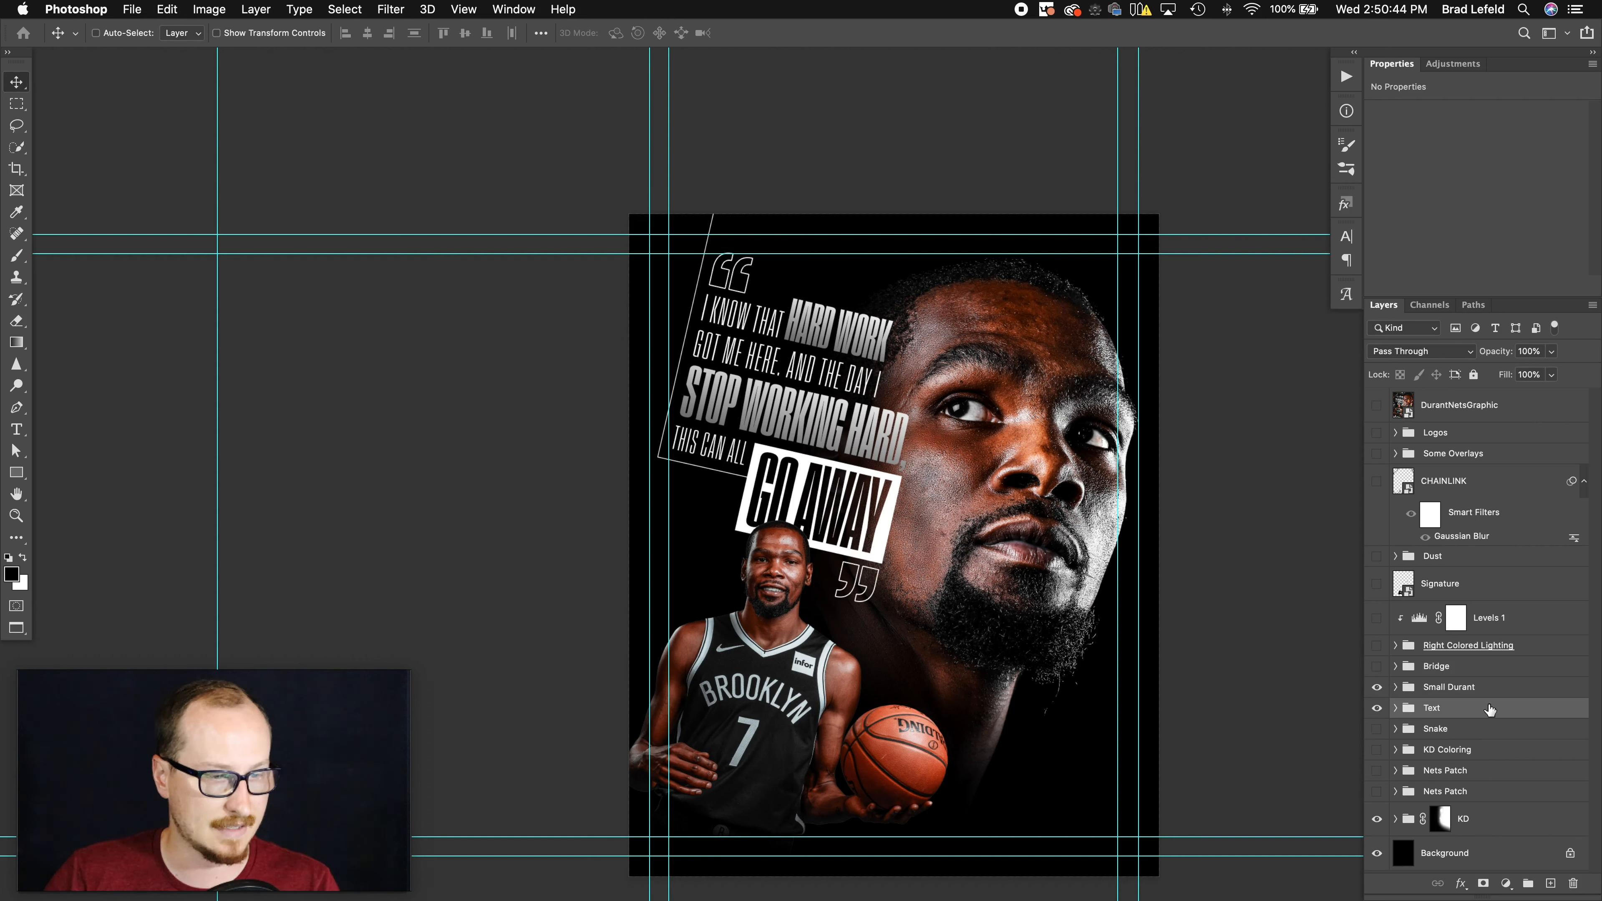
click(1395, 710)
- Hide all the individual text, rectangle and quotation mark layers inside the Text group
scroll(1385, 688, down, 3)
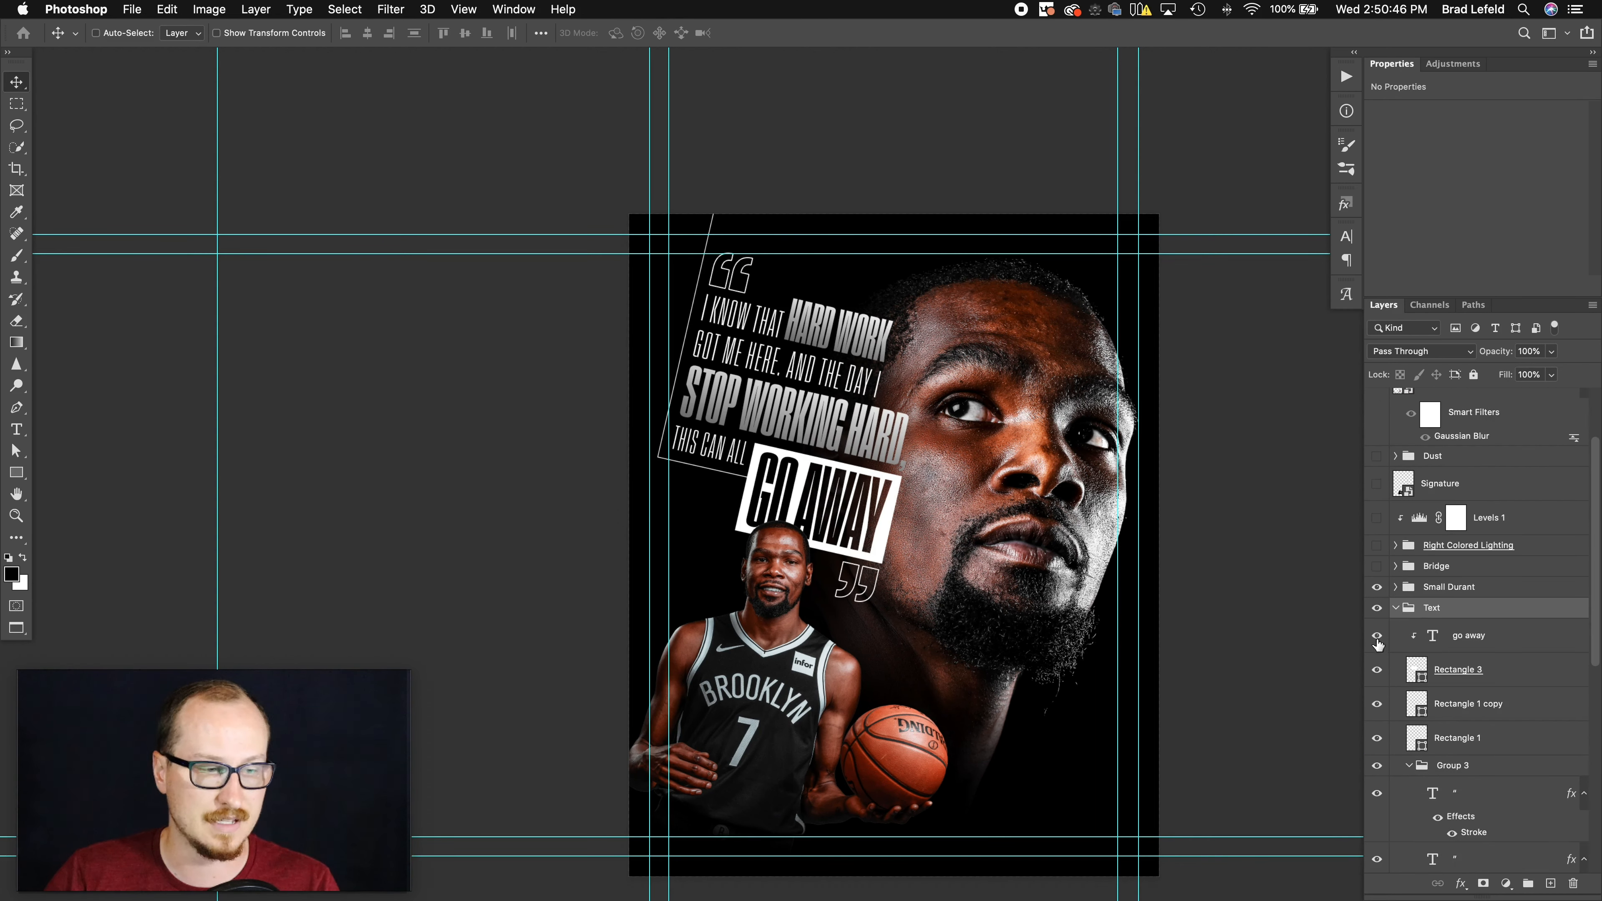
scroll(1379, 757, down, 5)
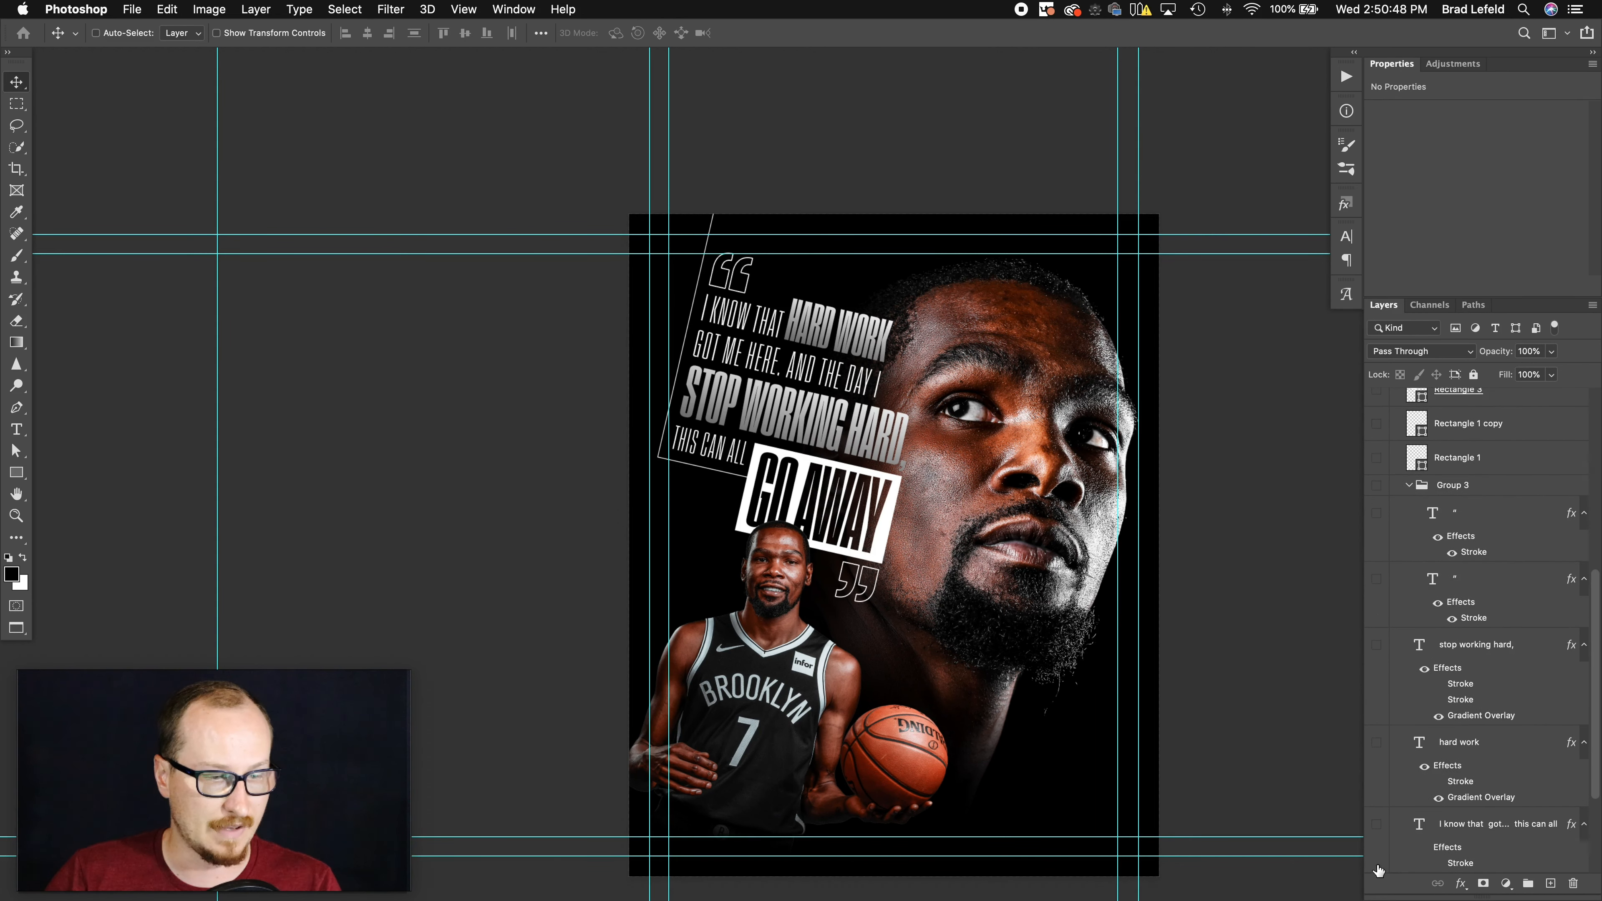
scroll(1379, 871, down, 2)
click(1379, 771)
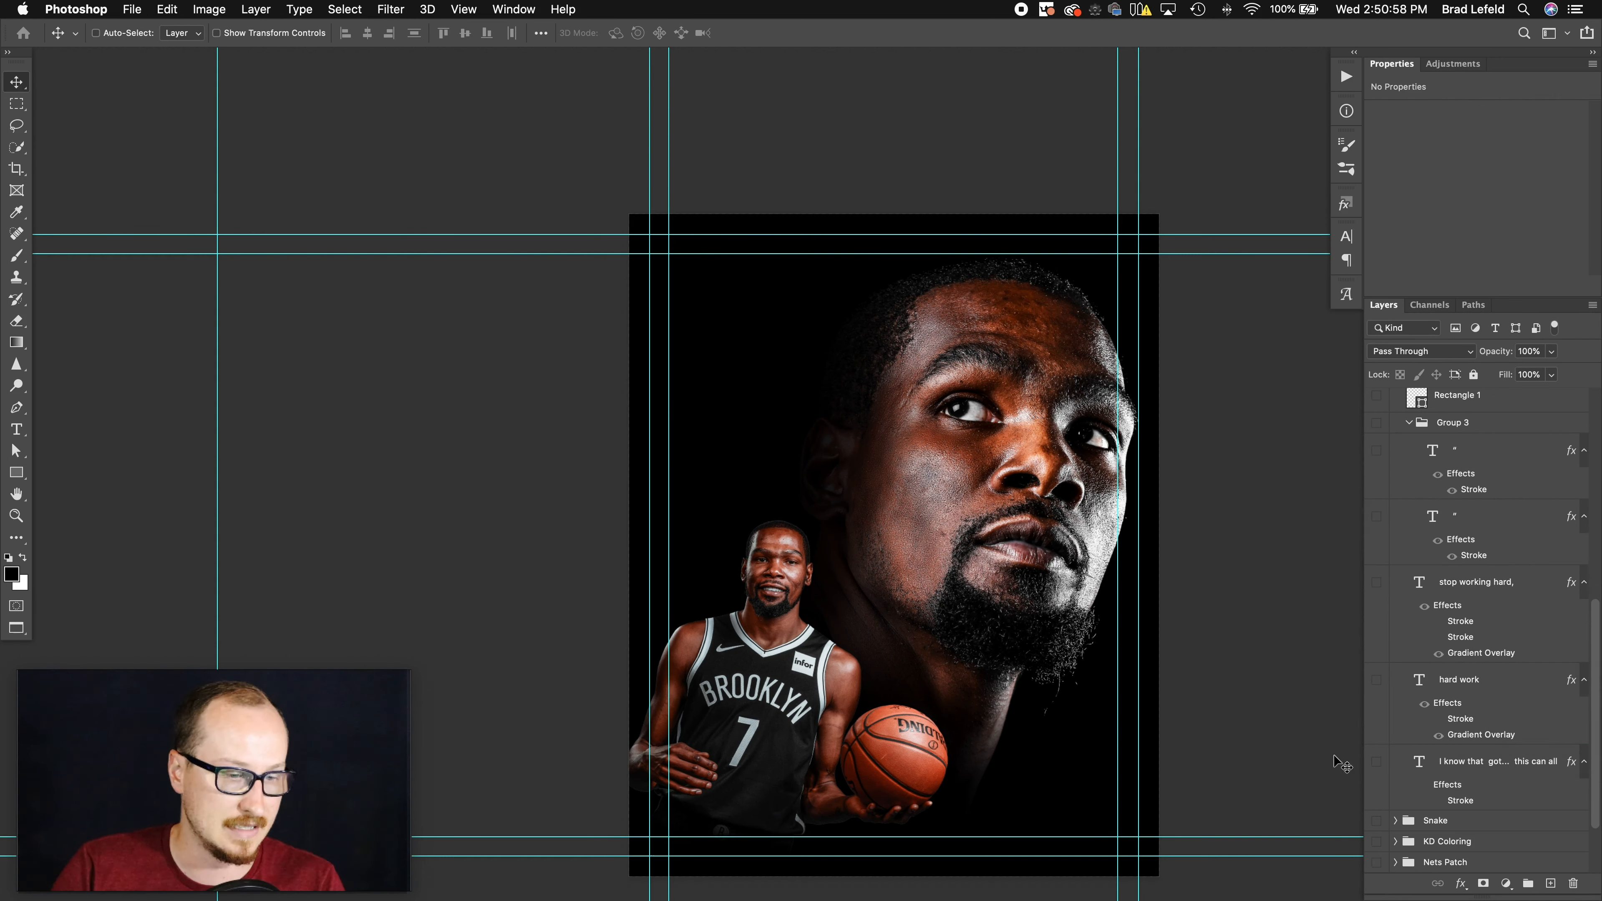
- Show the "I know that", "hard work" and "stop working hard," text layers, plus Rectangle 3 with its clipped "go away" text
drag(1378, 762, 1378, 582)
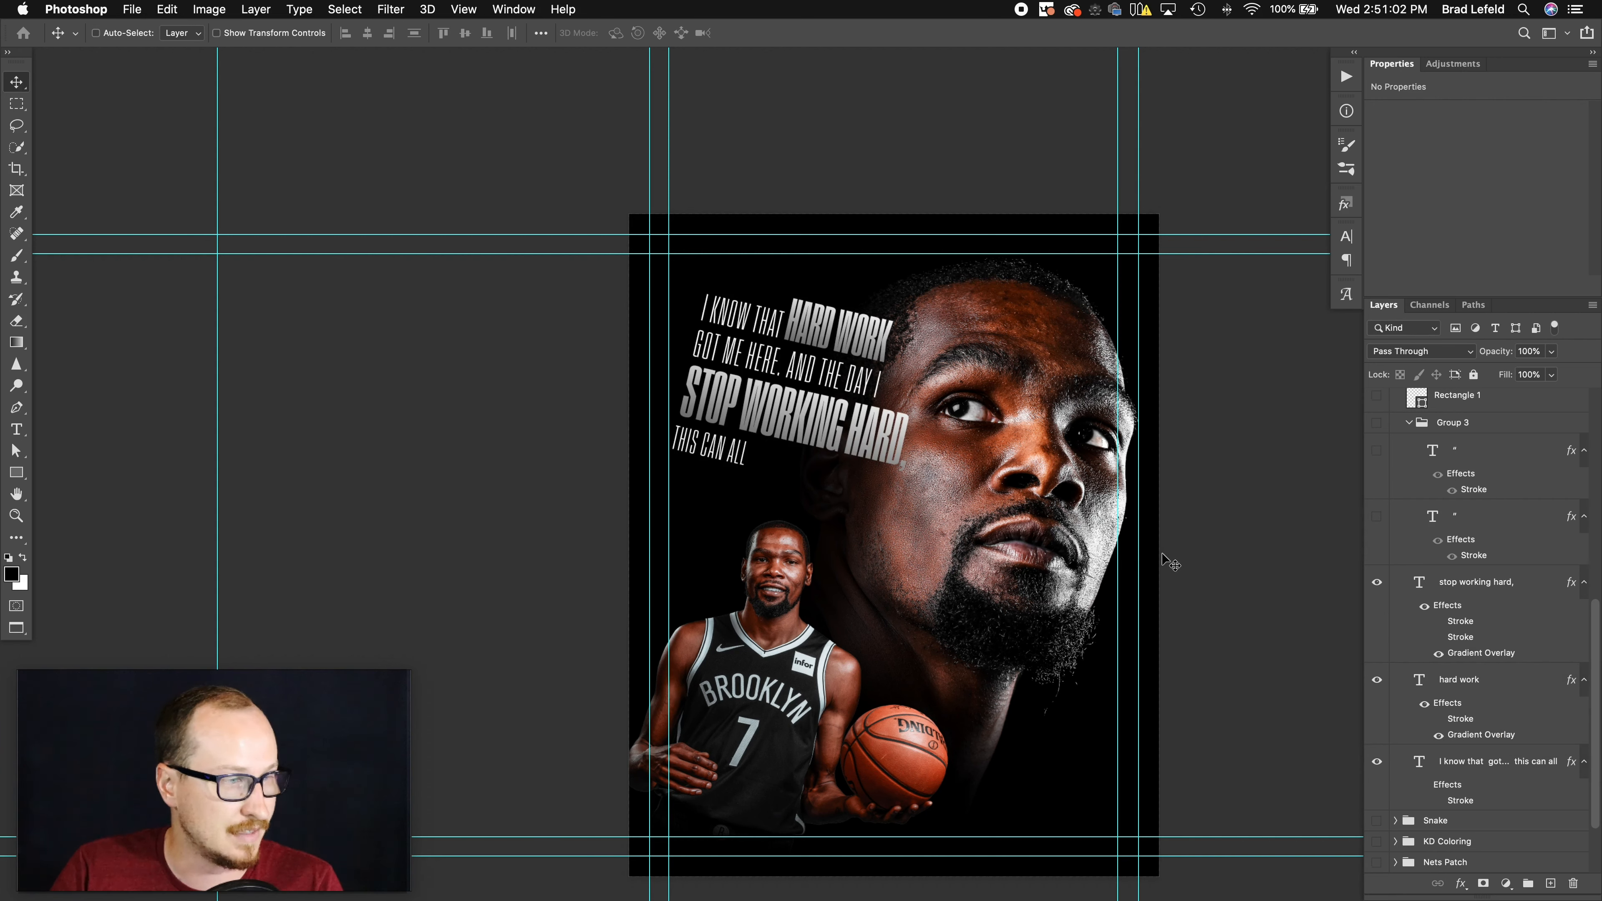
scroll(1379, 596, up, 5)
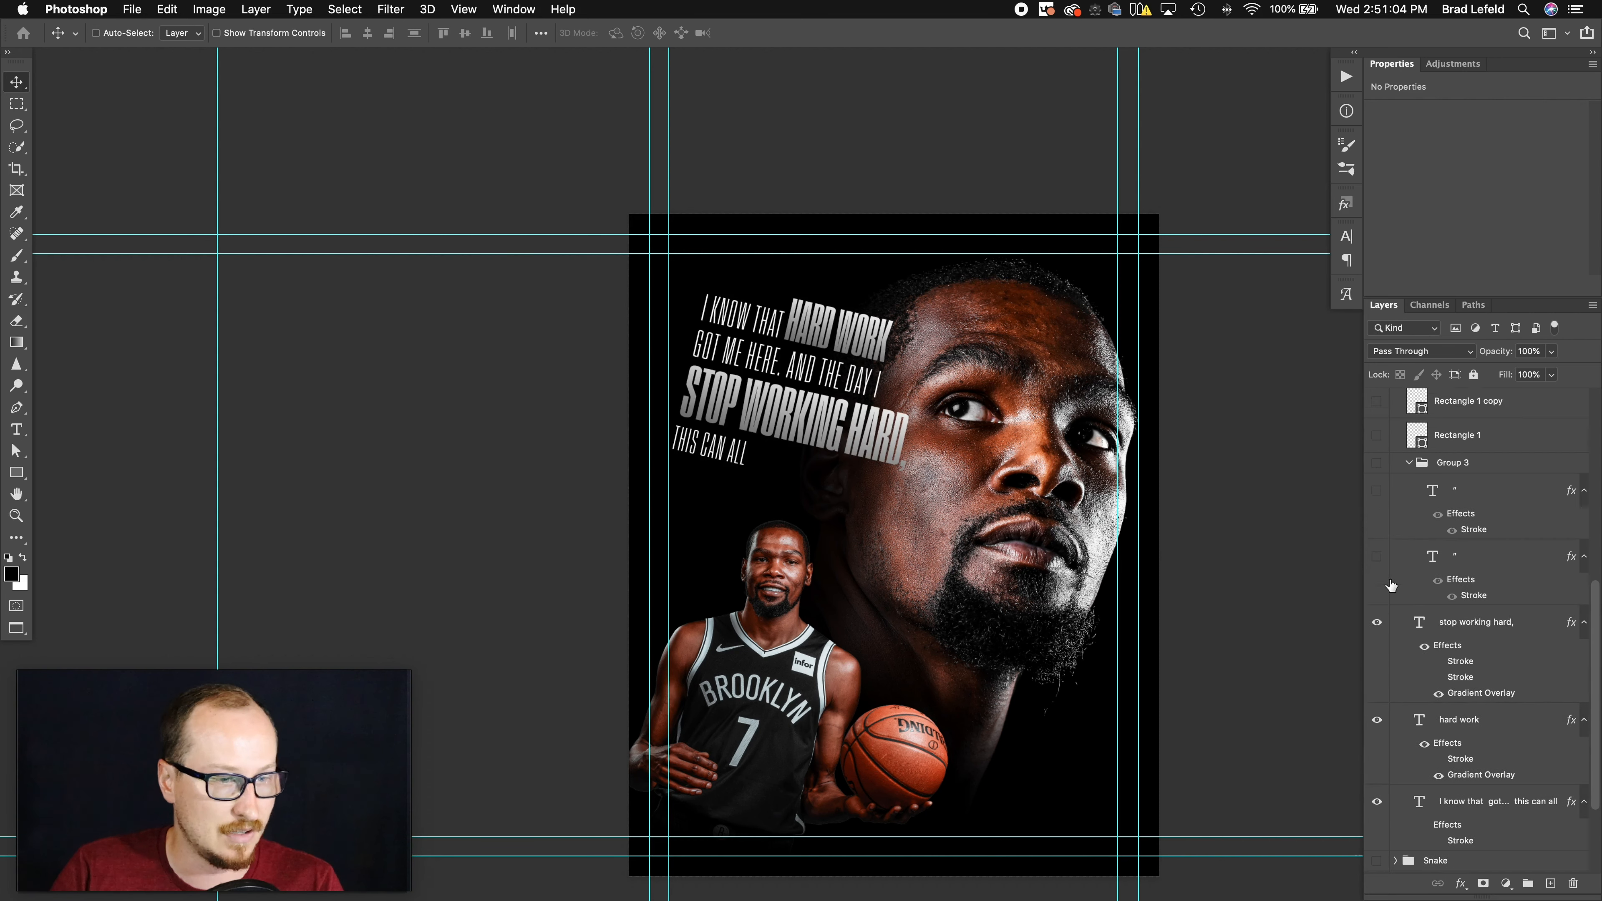
drag(1377, 467, 1378, 434)
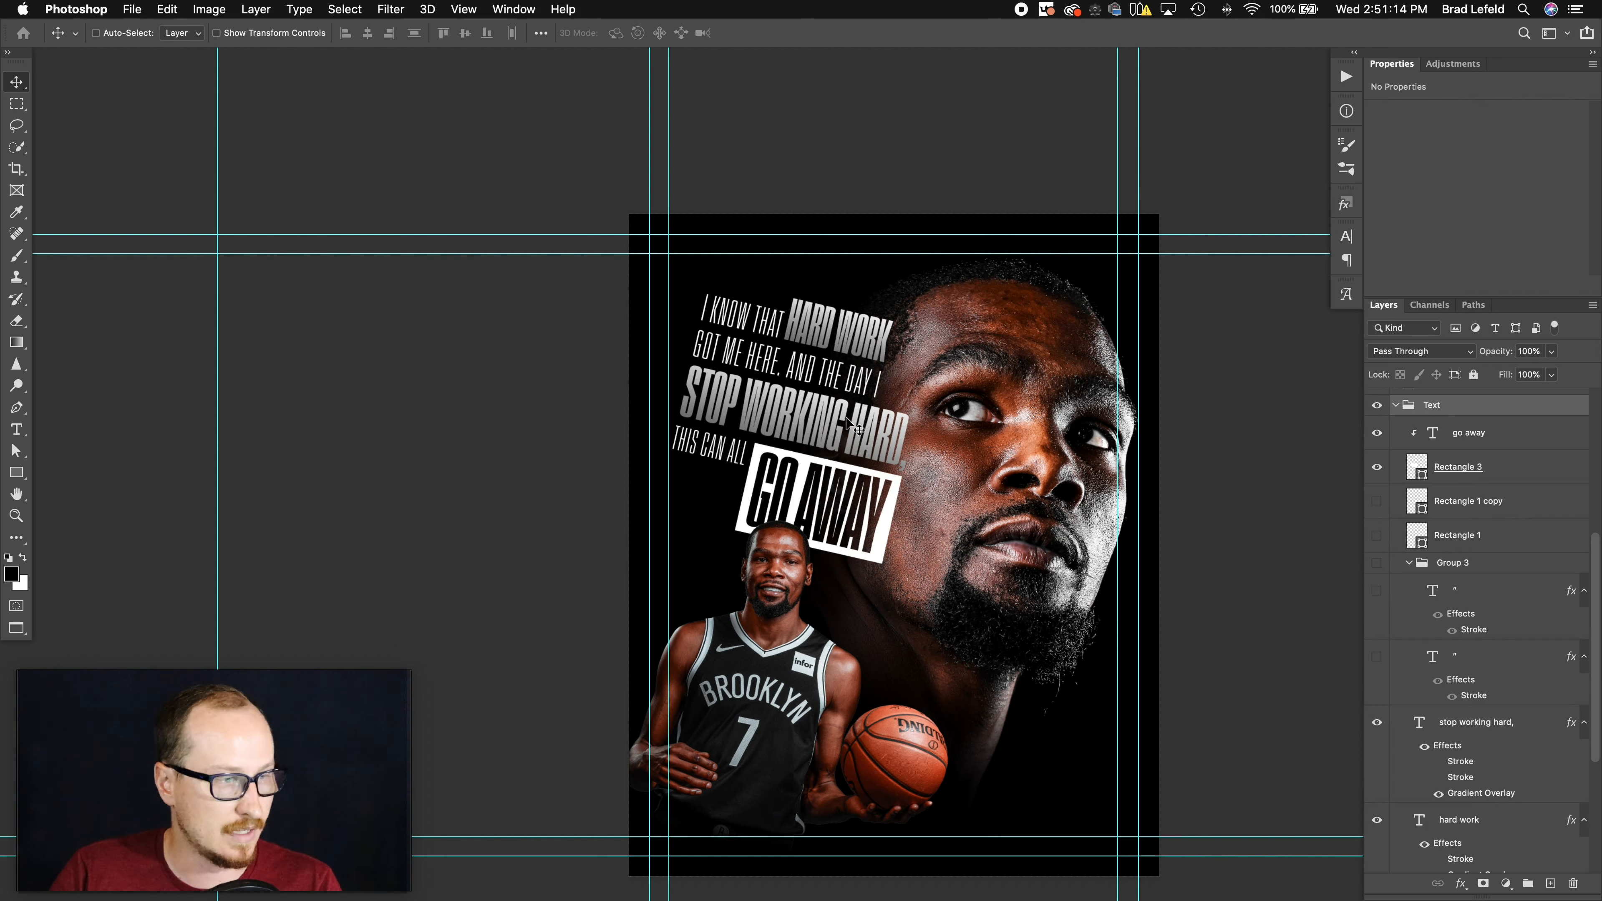
- Compare the "stop working hard," text with its Gradient Overlay effect off and on
scroll(1446, 713, down, 2)
click(1453, 686)
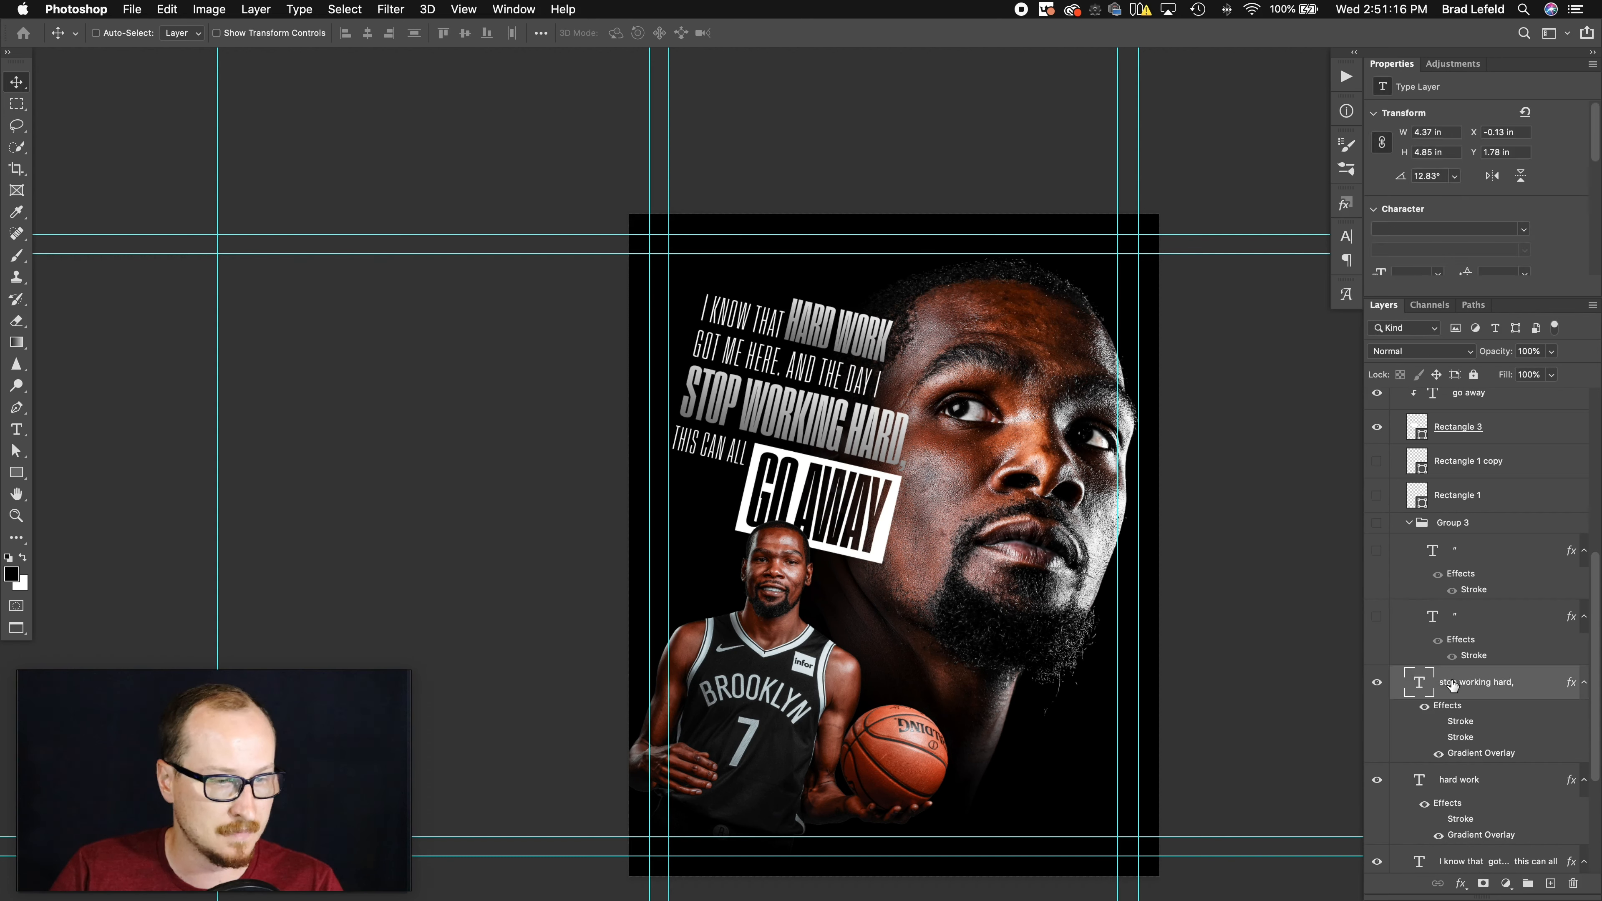
click(1439, 754)
click(1439, 754)
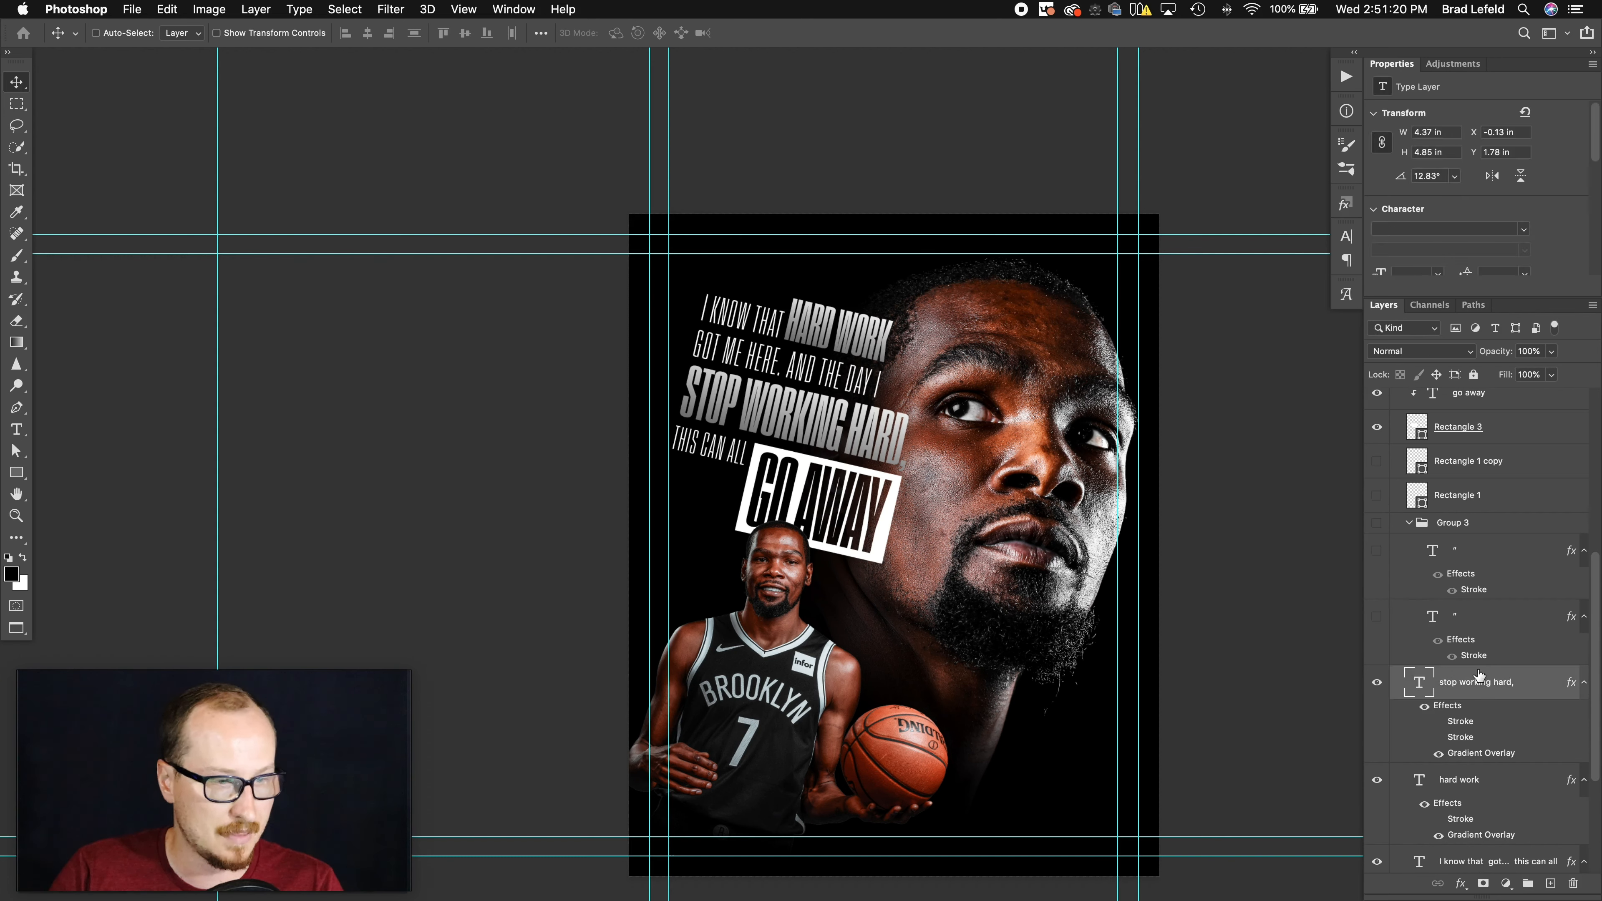
- Show both outlined quotation mark layers in Group 3 and select the lower one
click(1377, 616)
click(1377, 551)
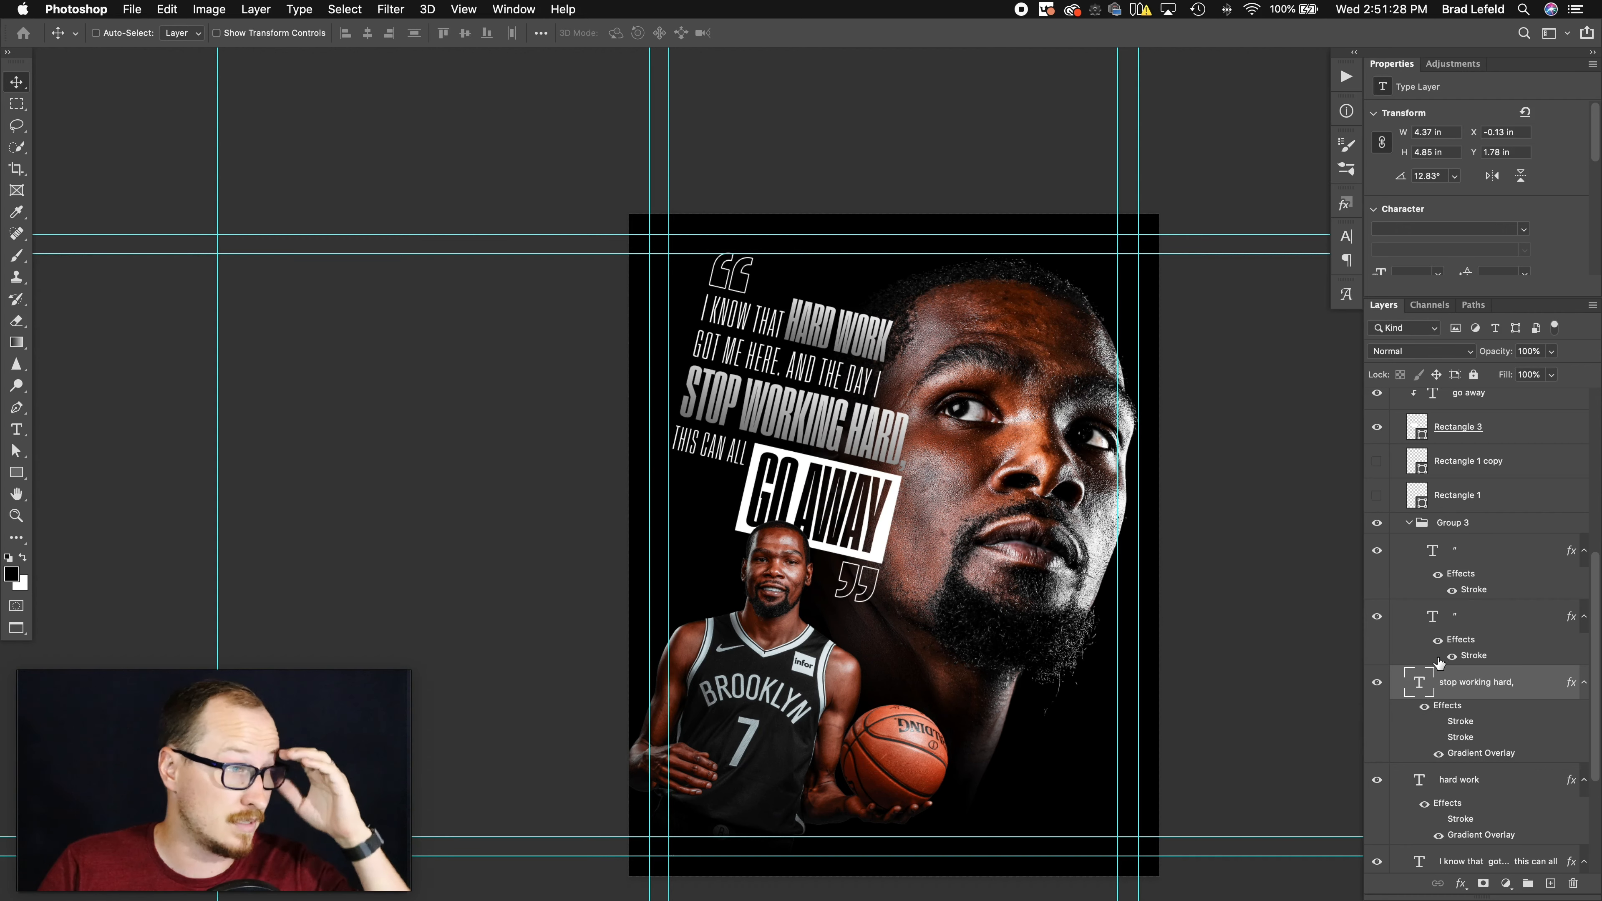
click(1457, 619)
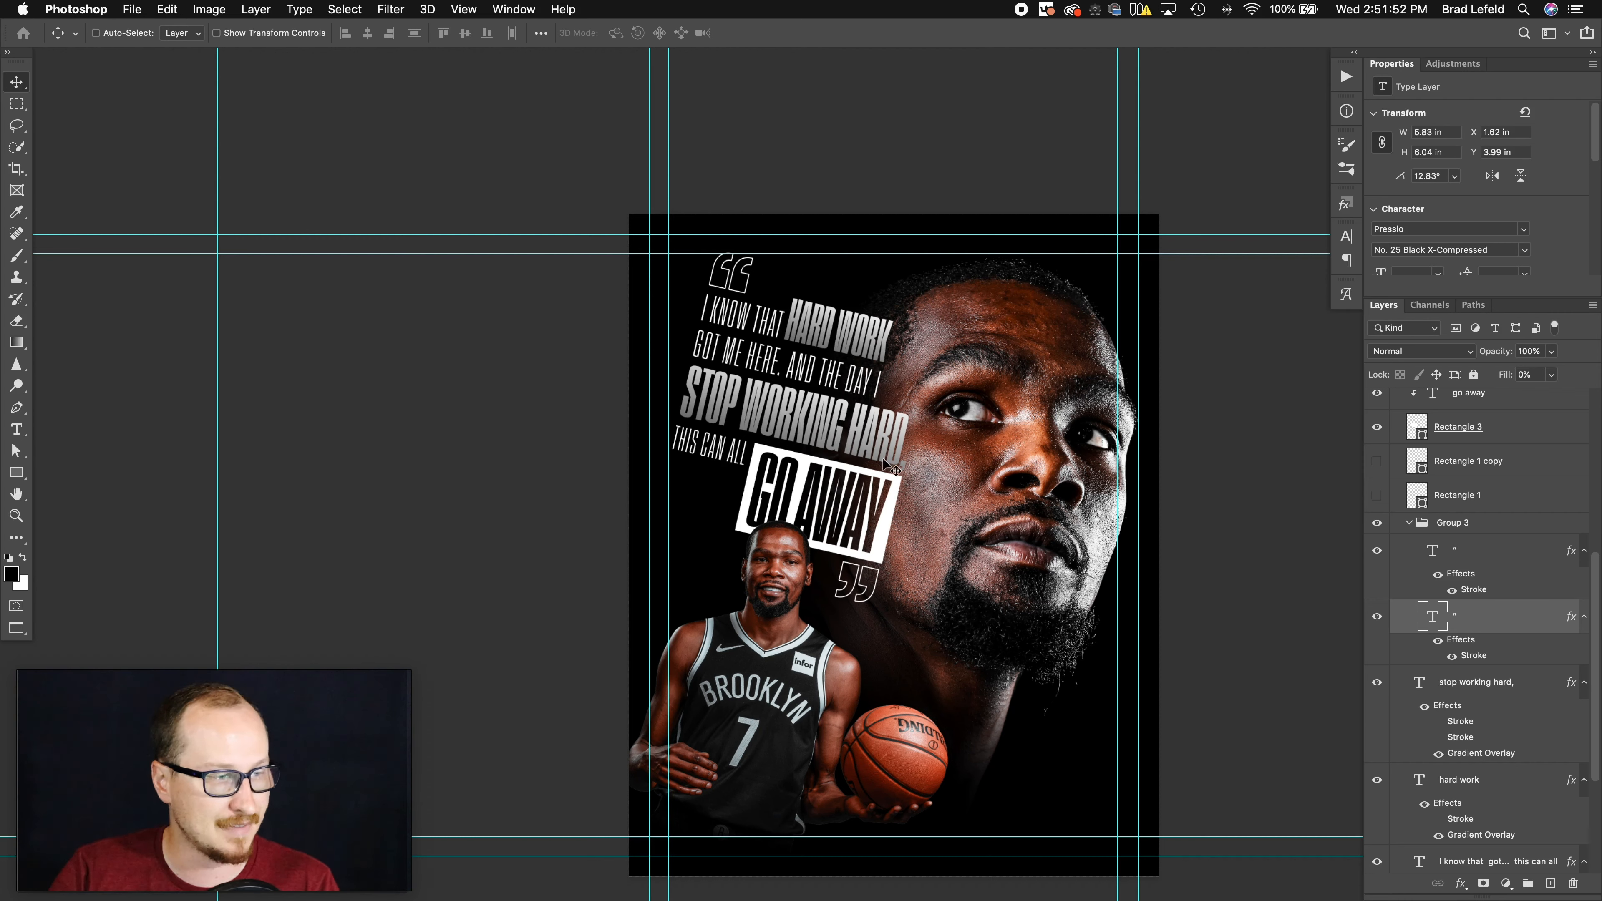
- Examine the Rectangle 3 shape and the "go away" text layer clipped to it
scroll(1470, 508, up, 3)
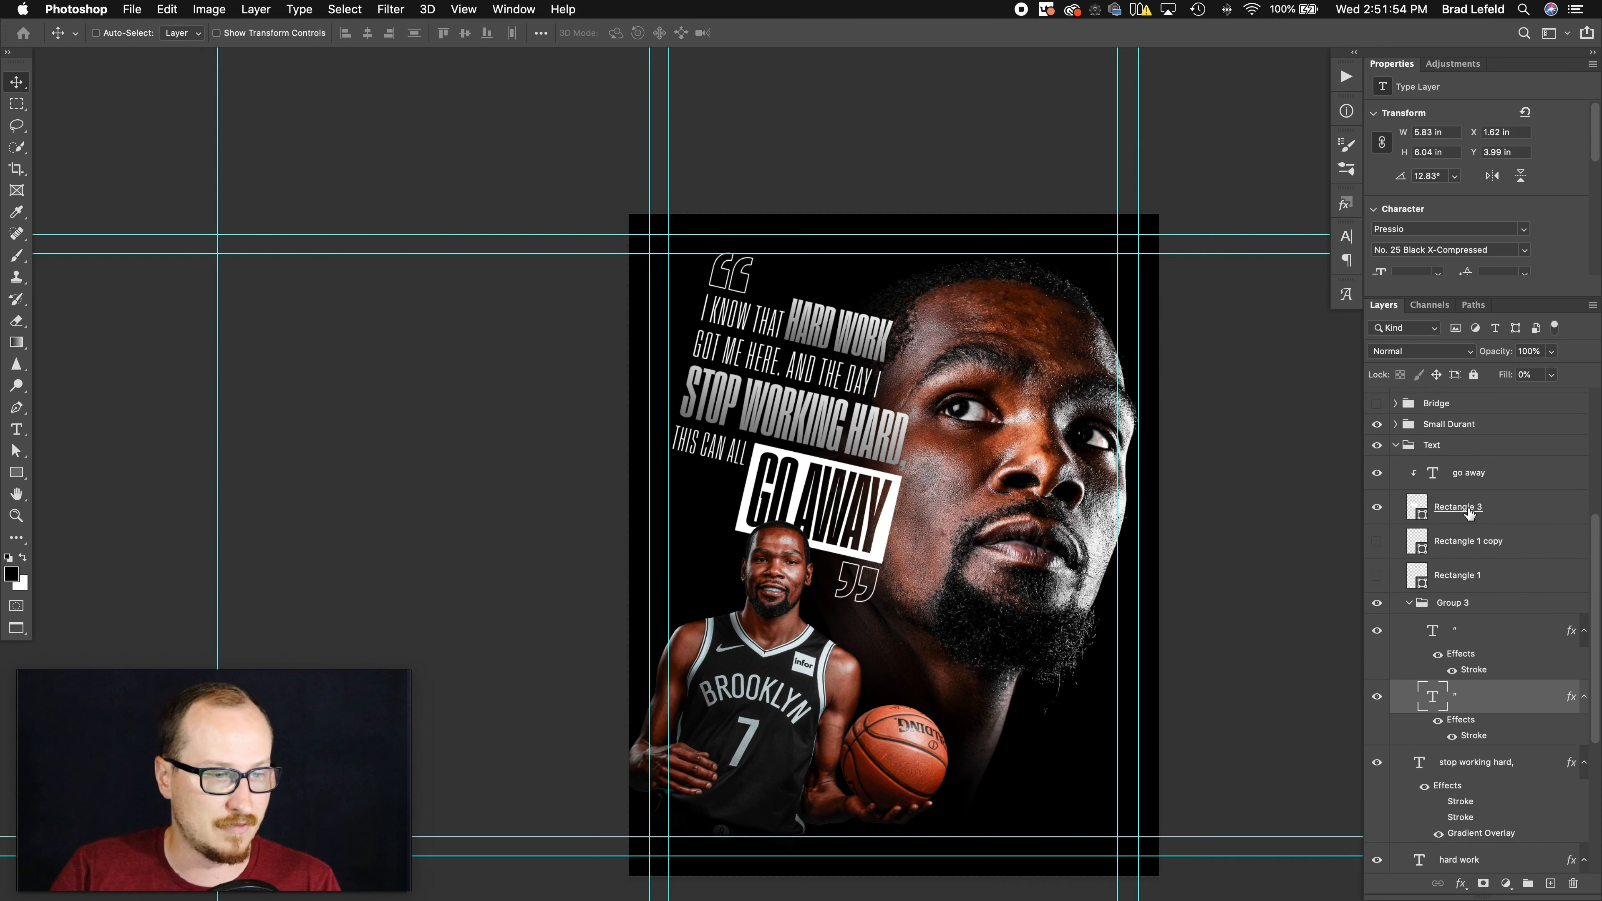
click(1469, 511)
click(1463, 485)
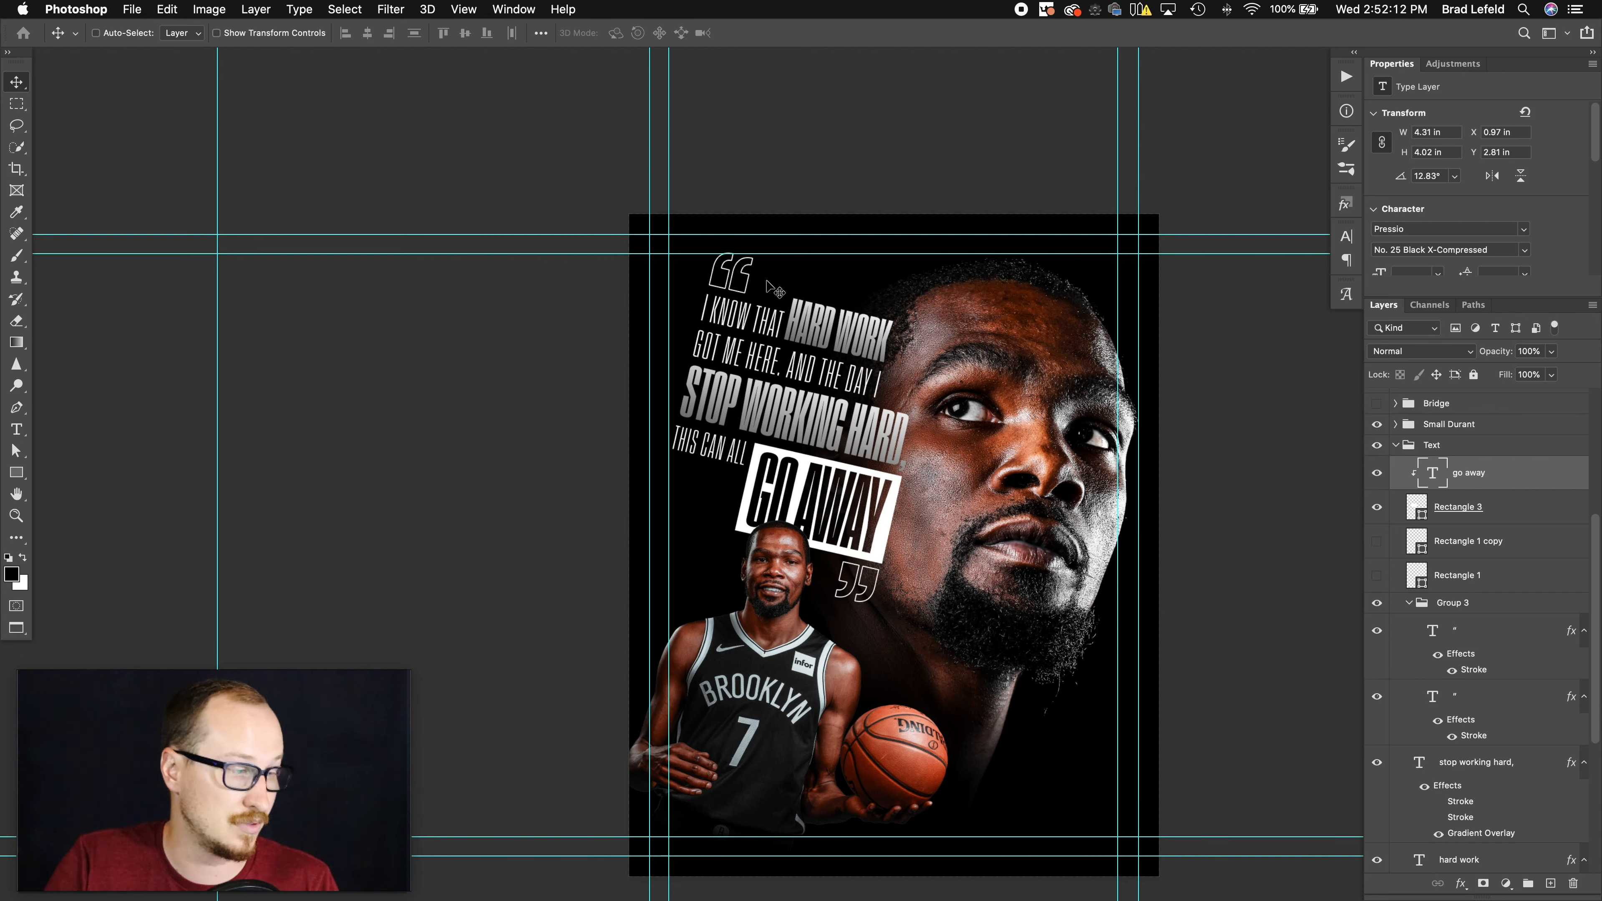
- Show Rectangle 1 and Rectangle 1 copy to frame the quote, and collapse the Text group
click(1377, 543)
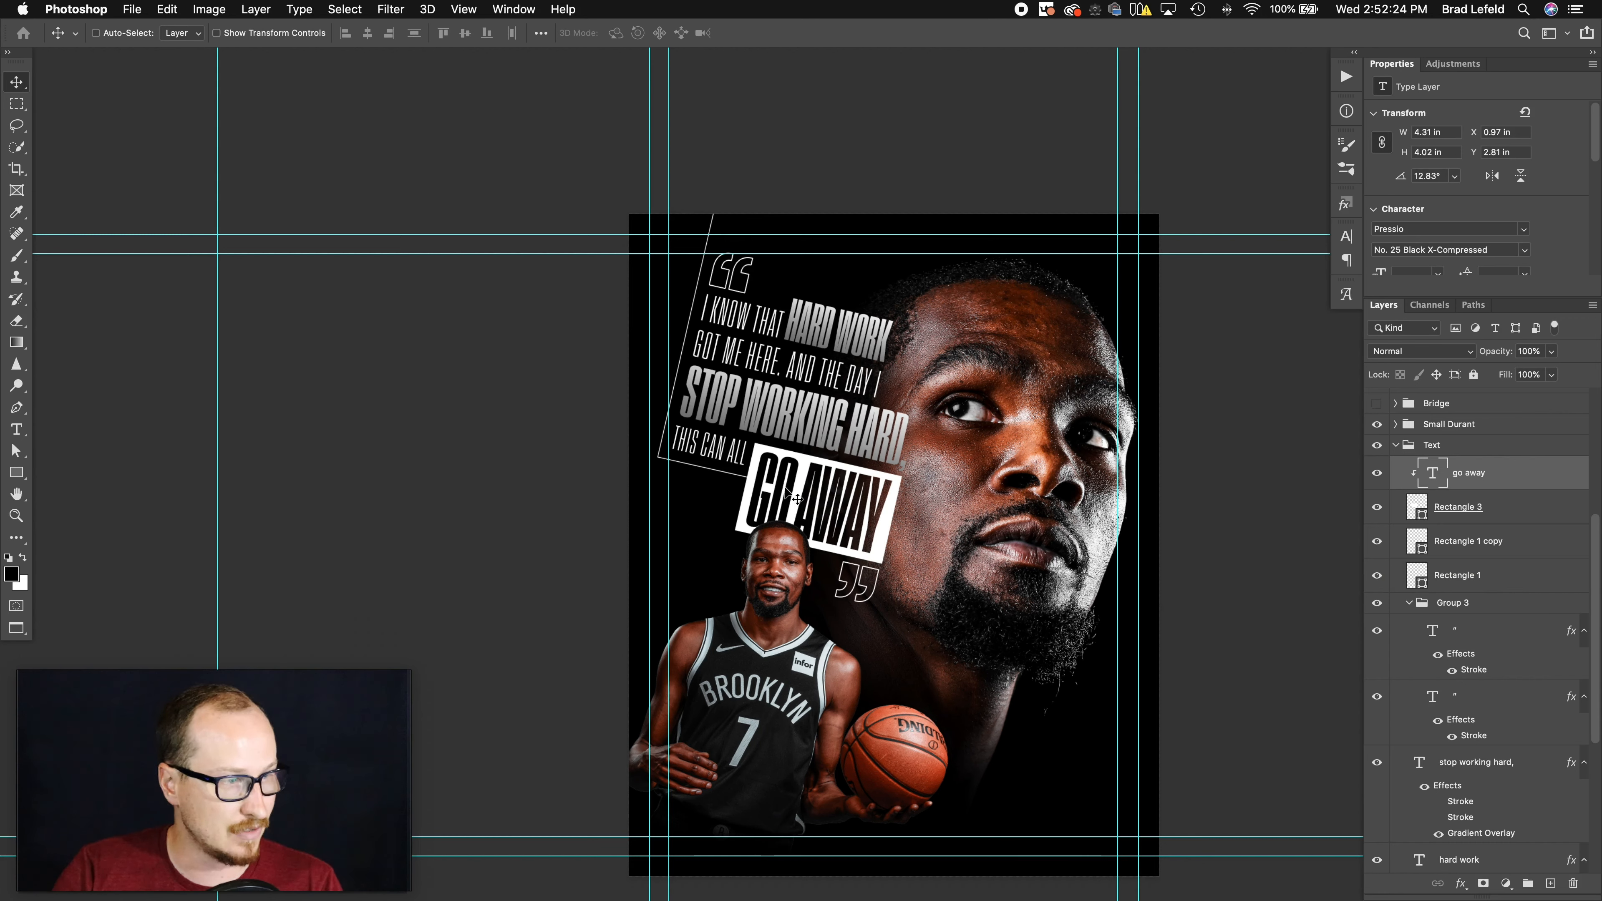
click(1396, 446)
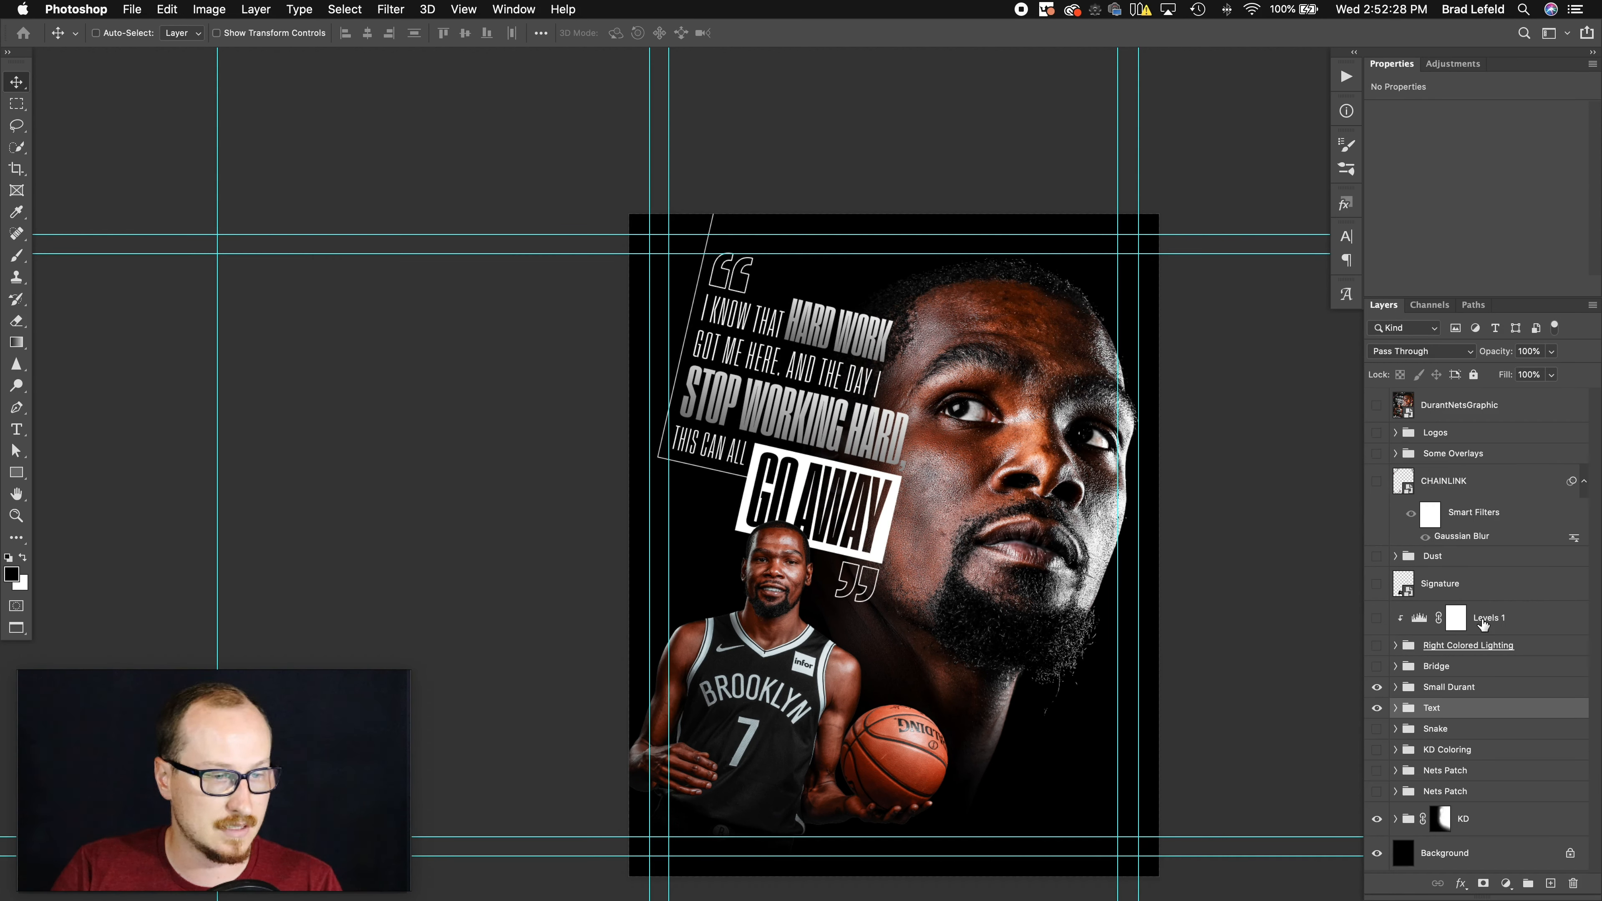
- Check the fonts of the quote's body text, "hard work" and "go away" layers, and collapse the Text group
key(t)
click(772, 364)
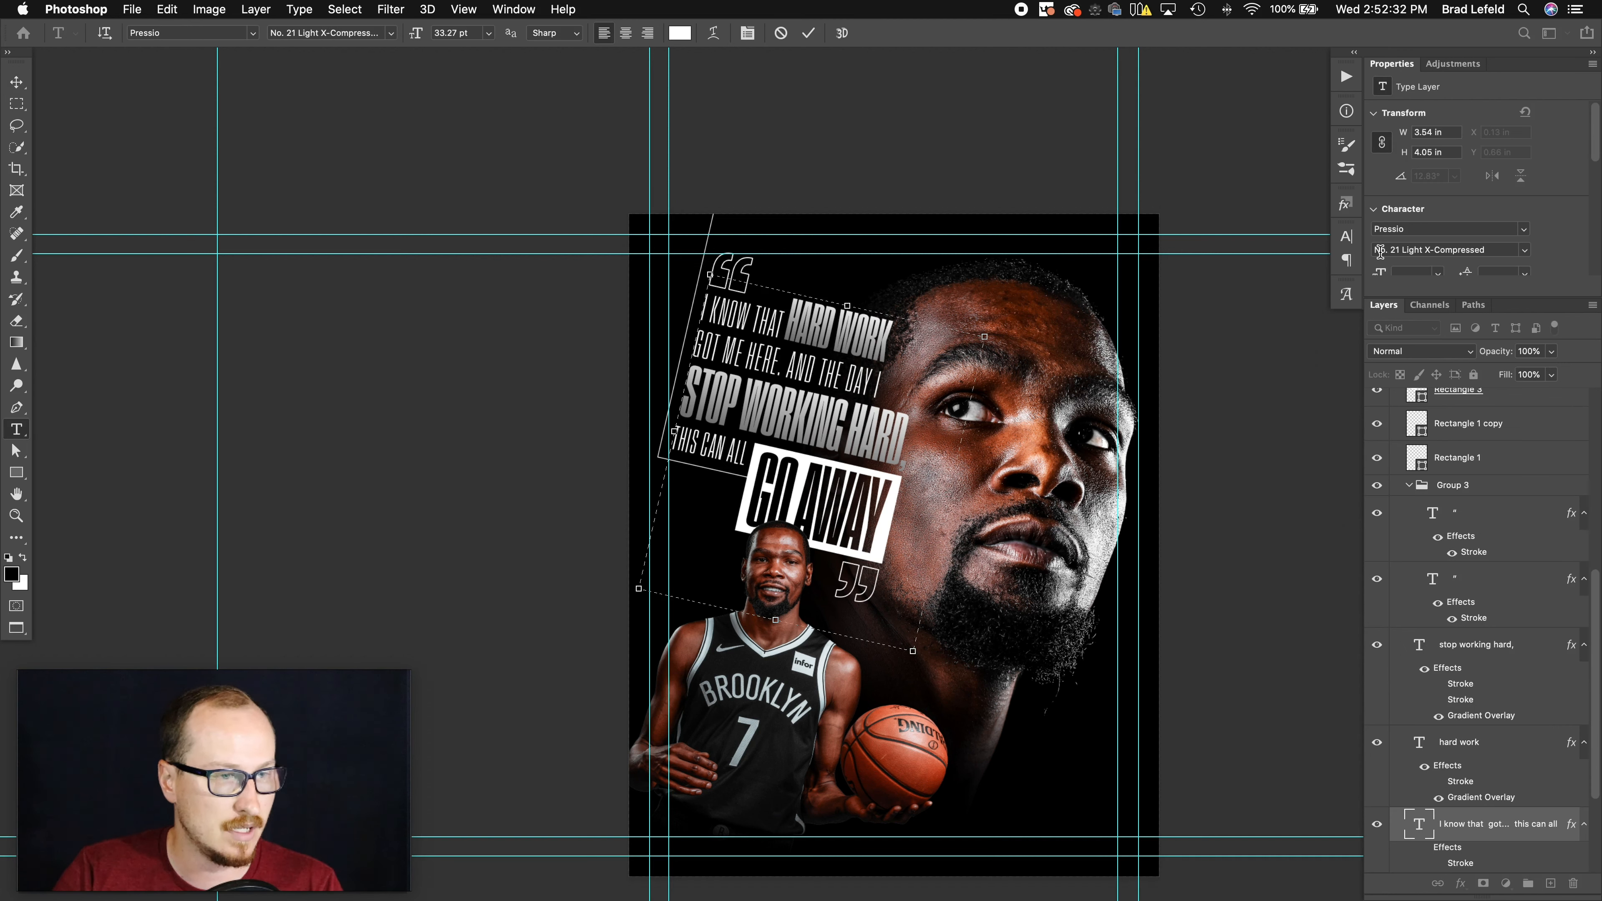
key(Up)
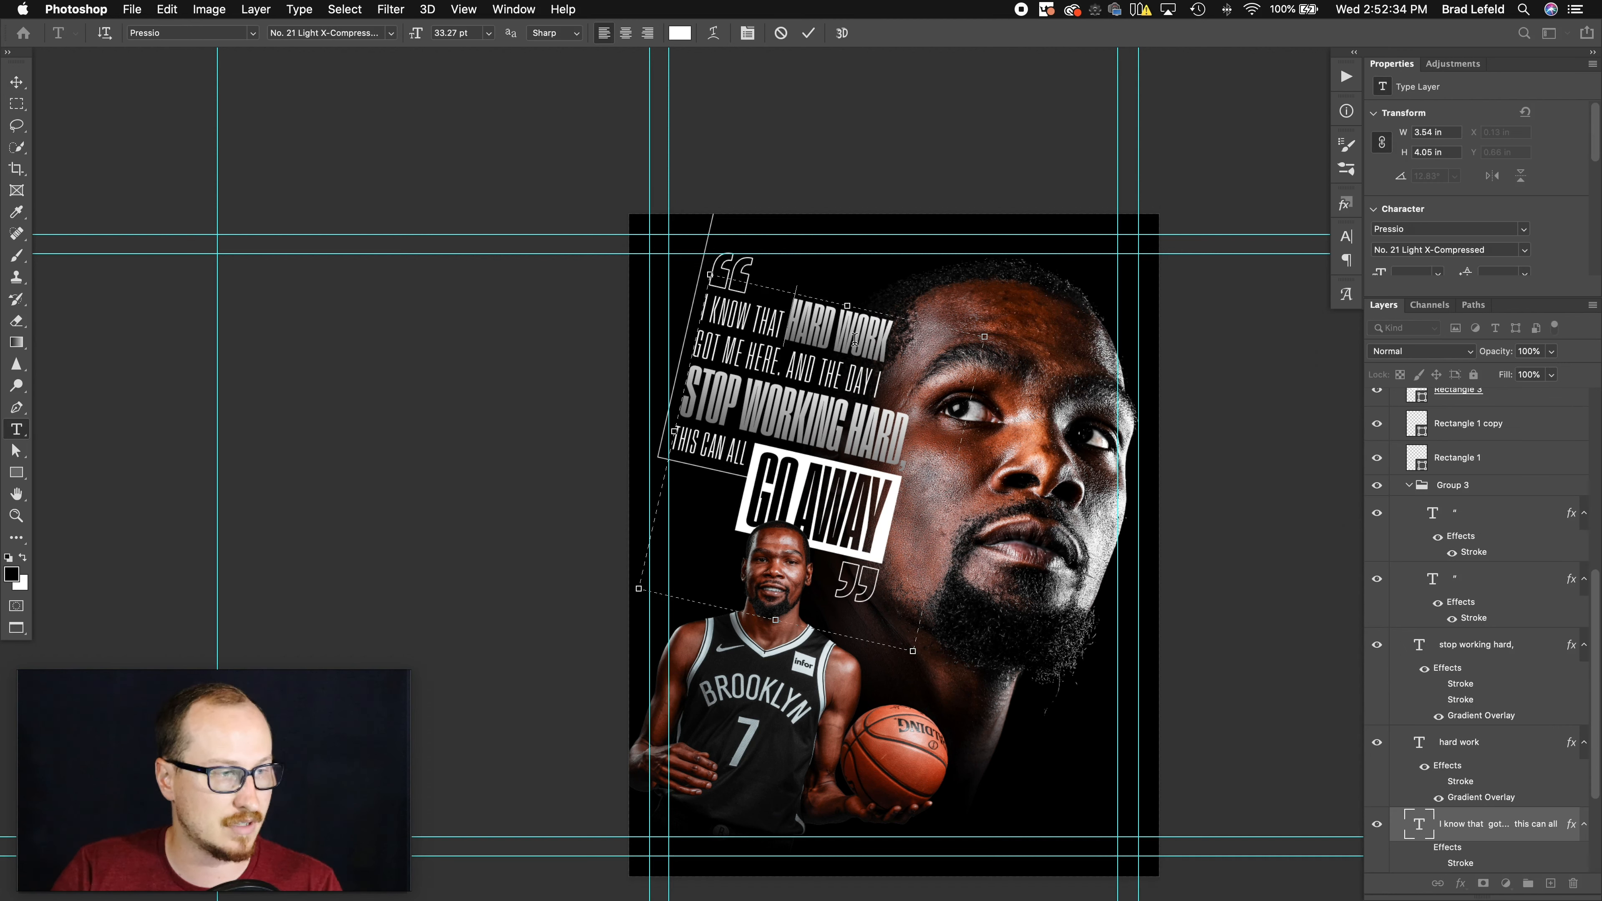
click(877, 333)
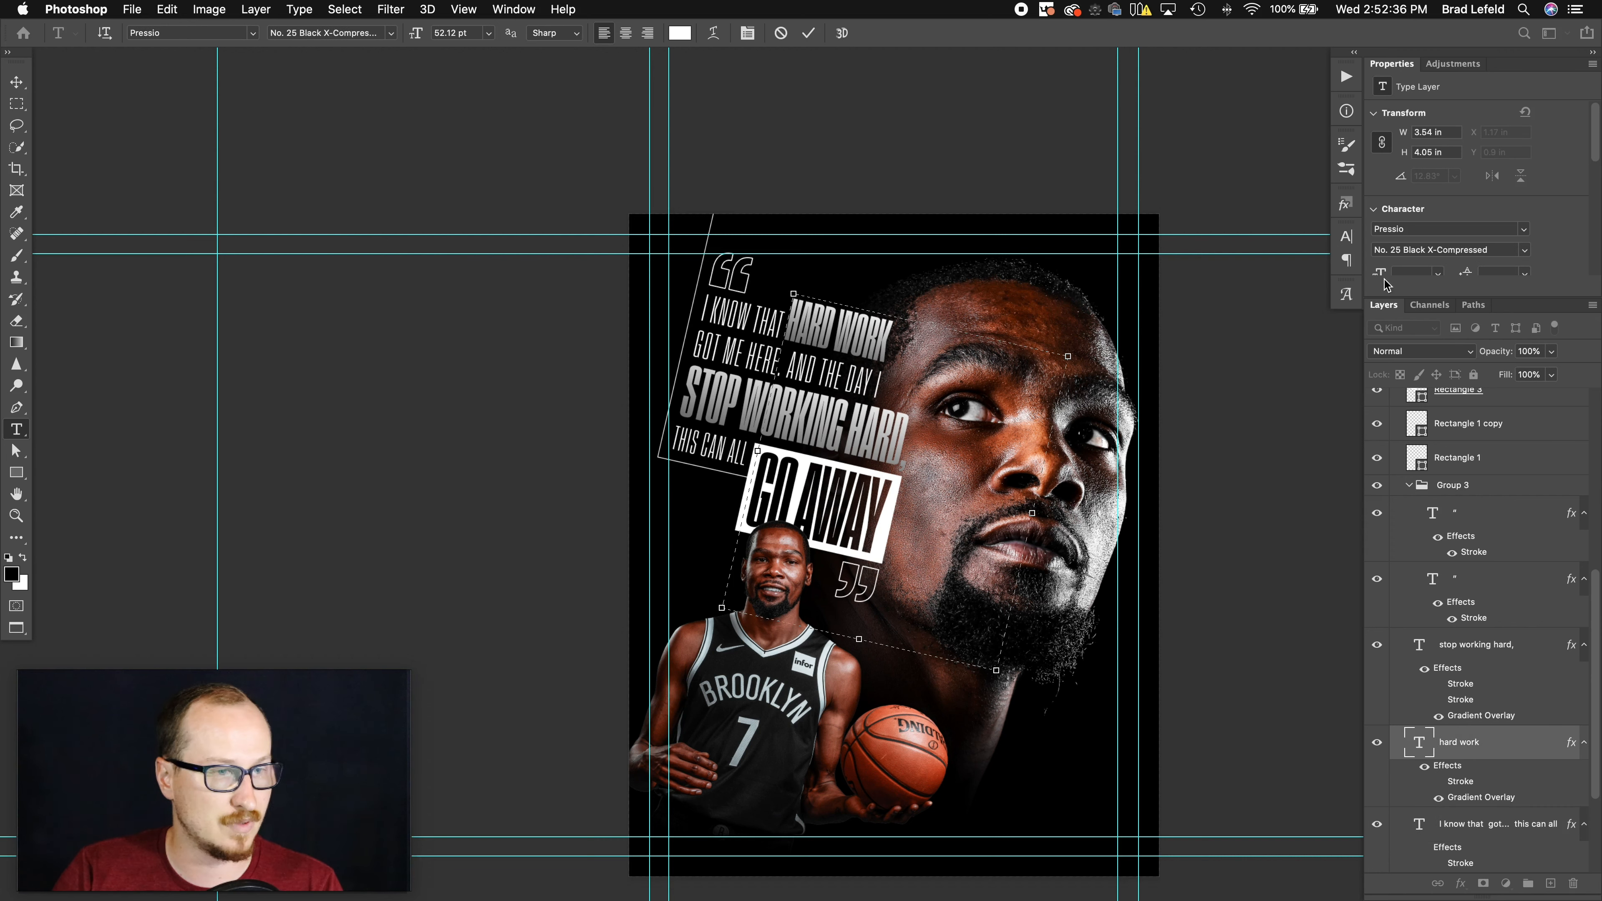
click(823, 499)
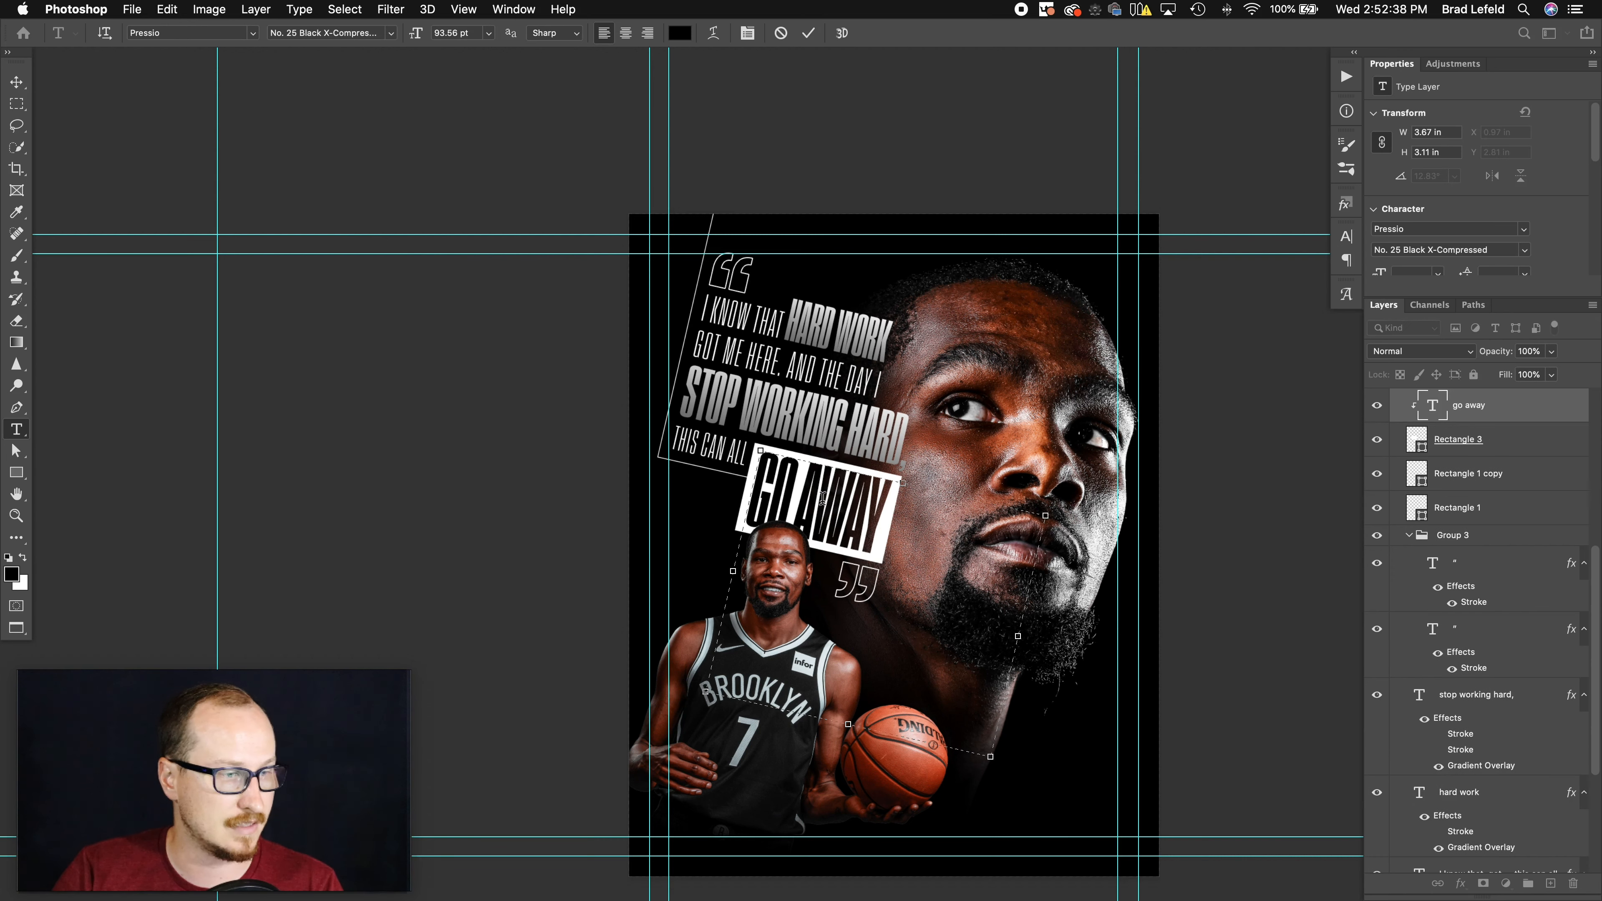
key(Escape)
key(v)
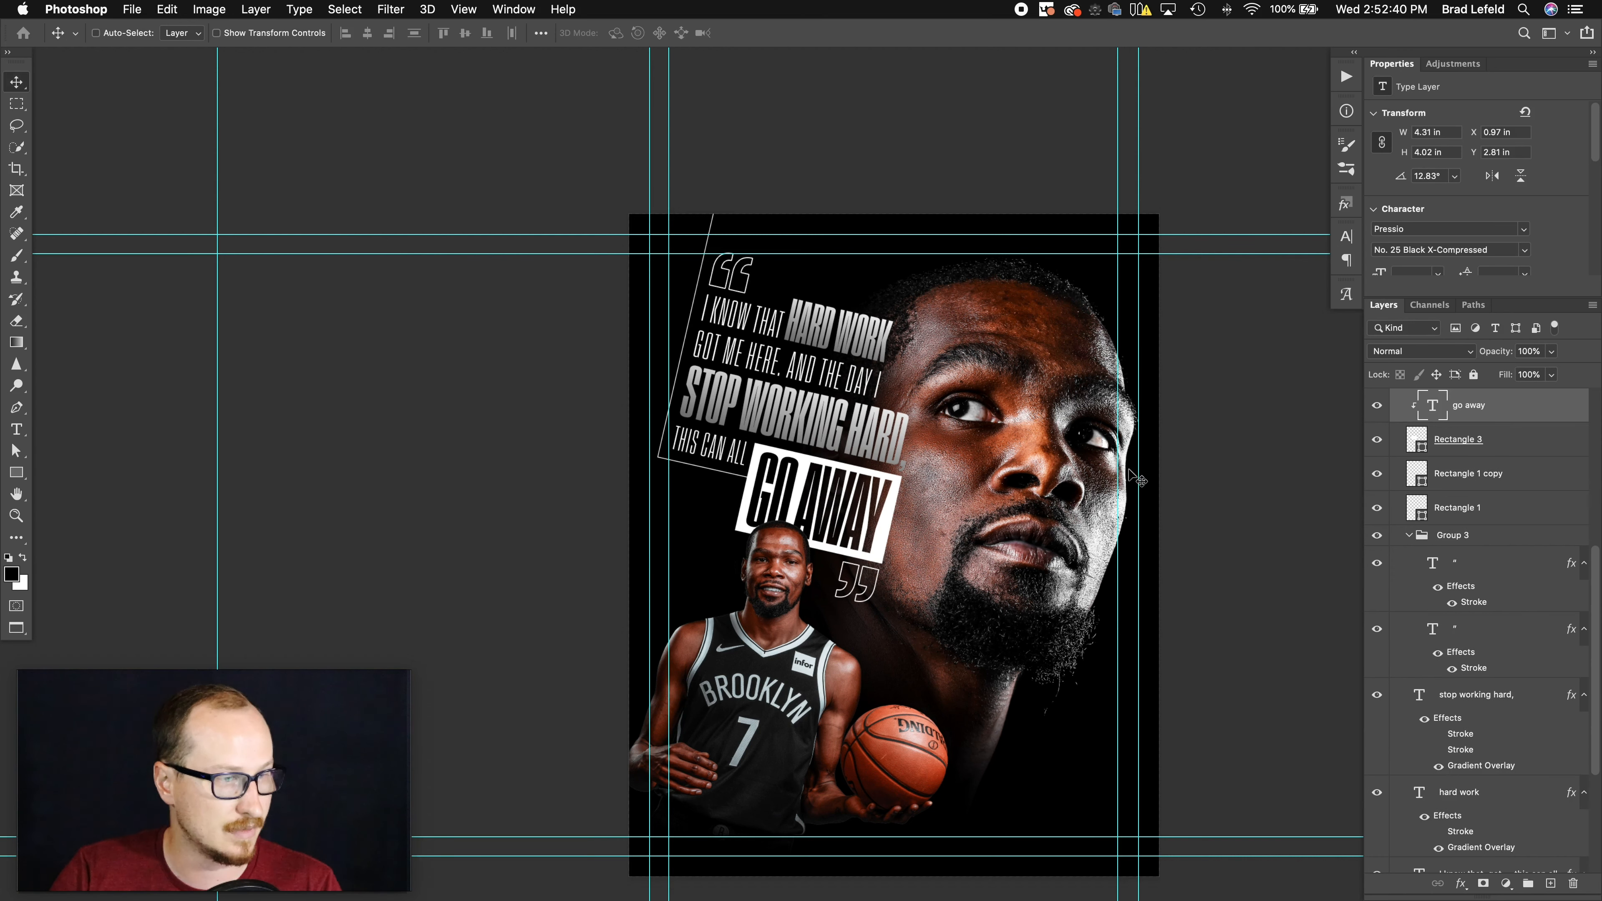
scroll(1416, 524, up, 5)
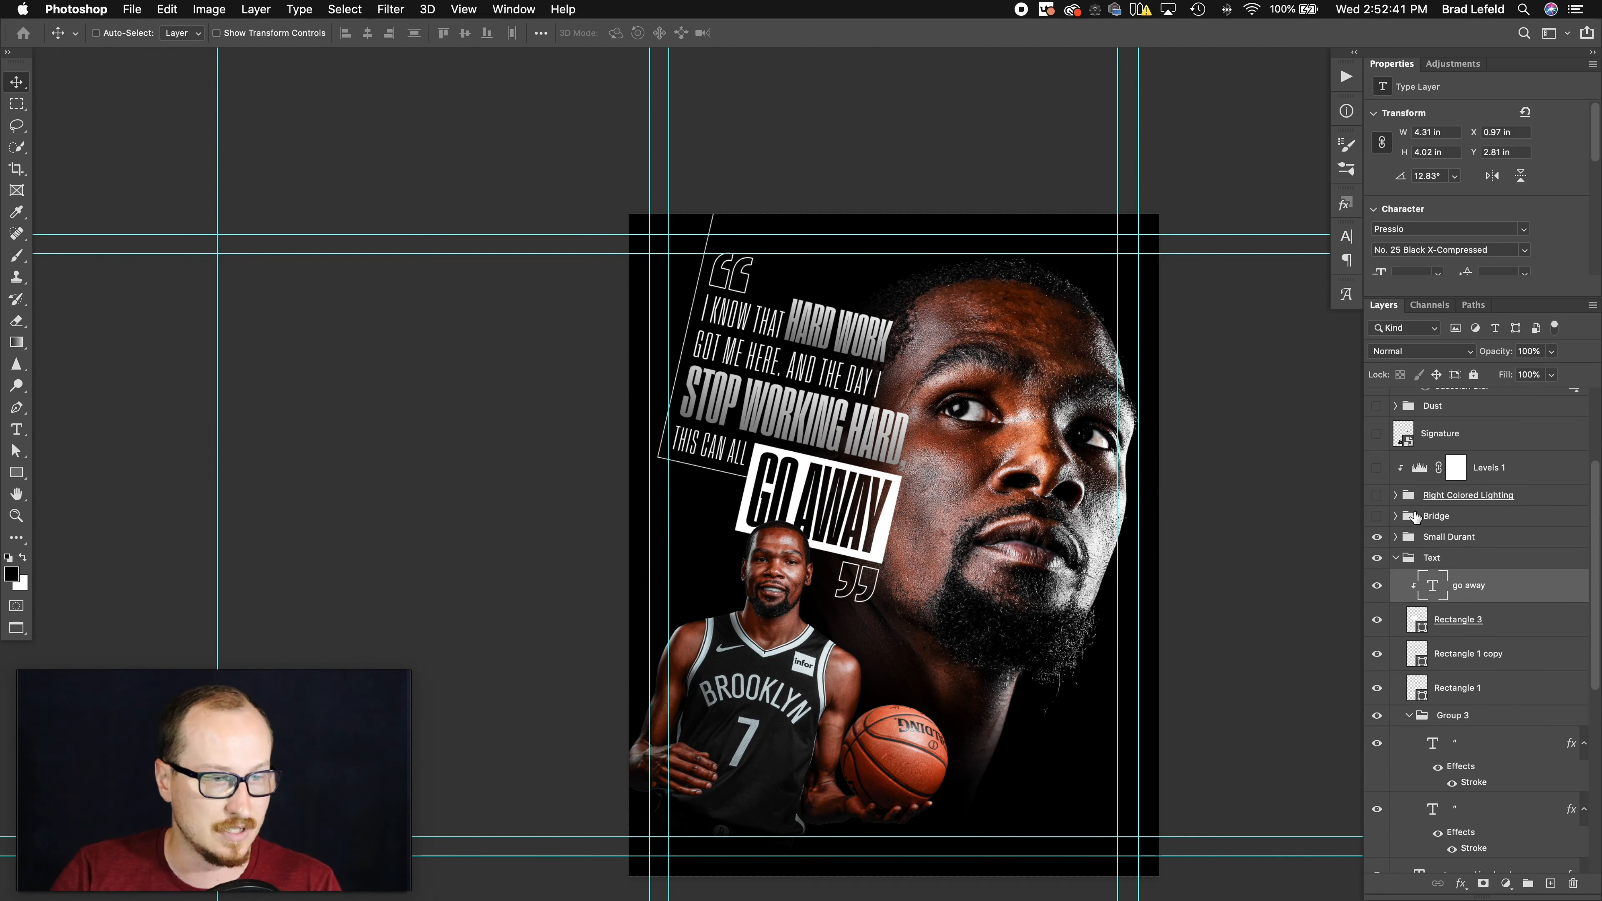
click(1395, 559)
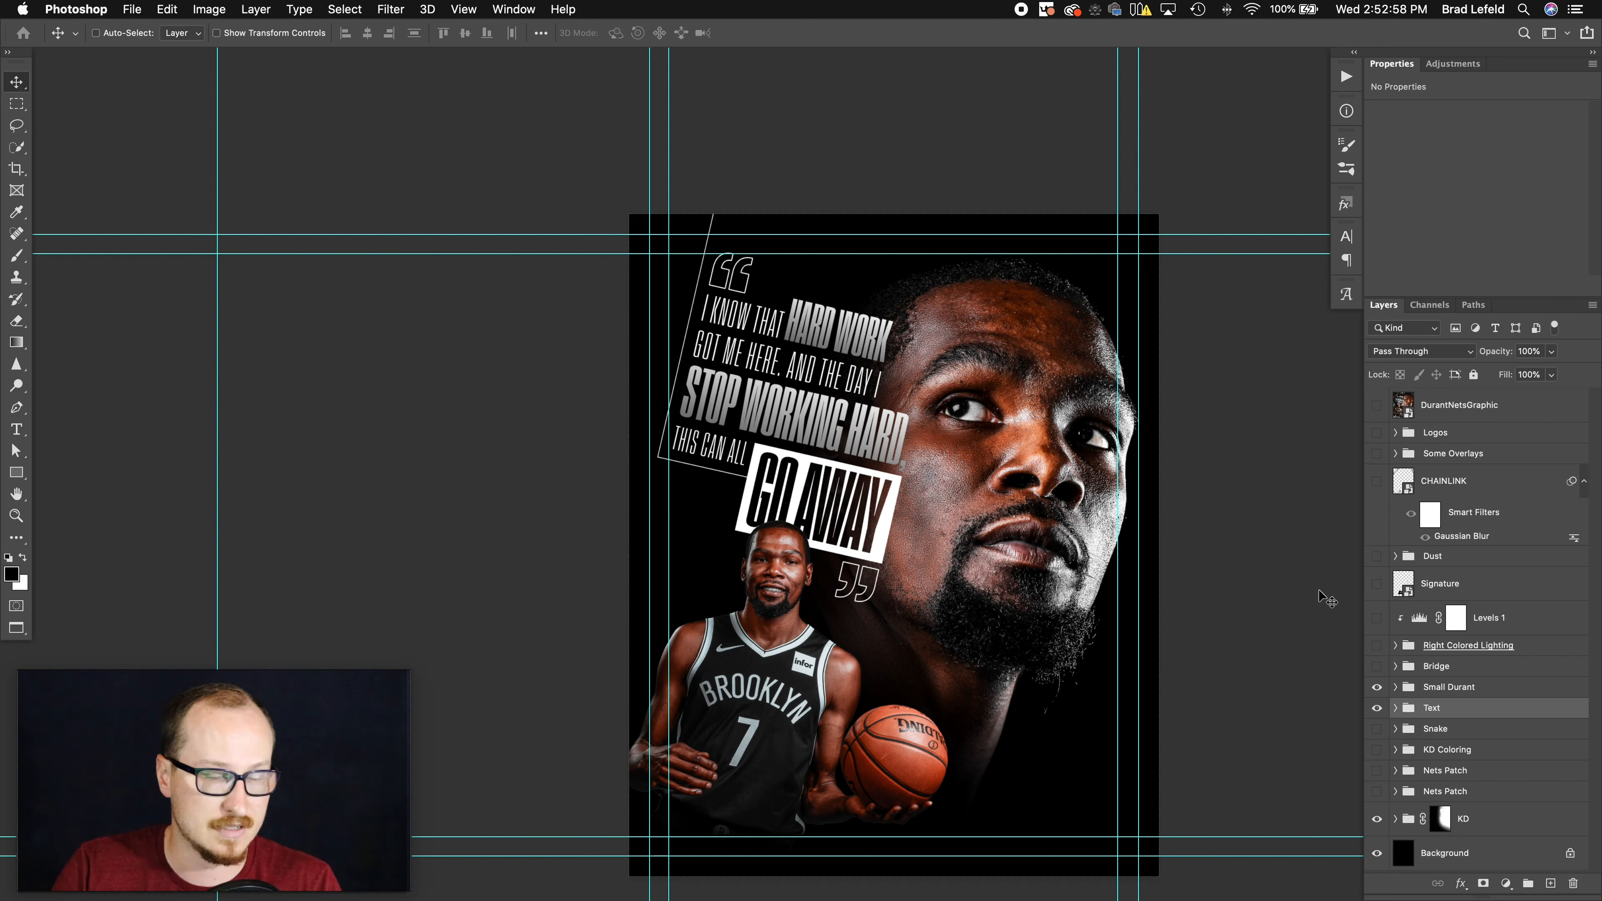
- Show and expand the KD Coloring group, hide its Vibrance 1 copy and Group 1, and expand Group 1
click(1394, 750)
click(1377, 683)
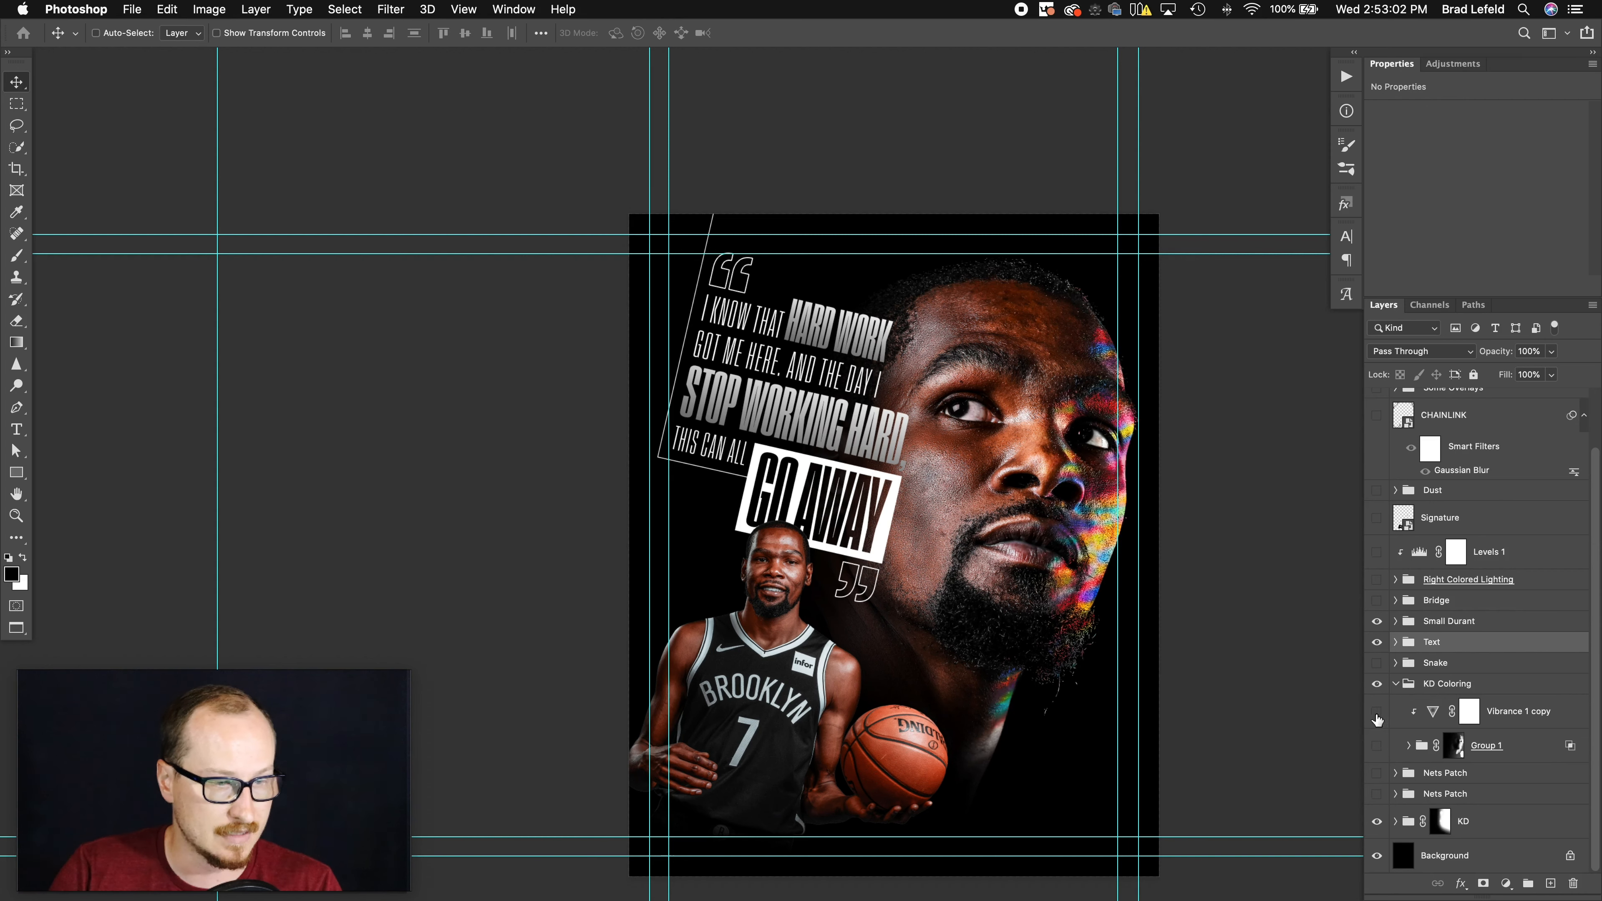
click(1377, 717)
click(1409, 746)
scroll(1426, 763, down, 3)
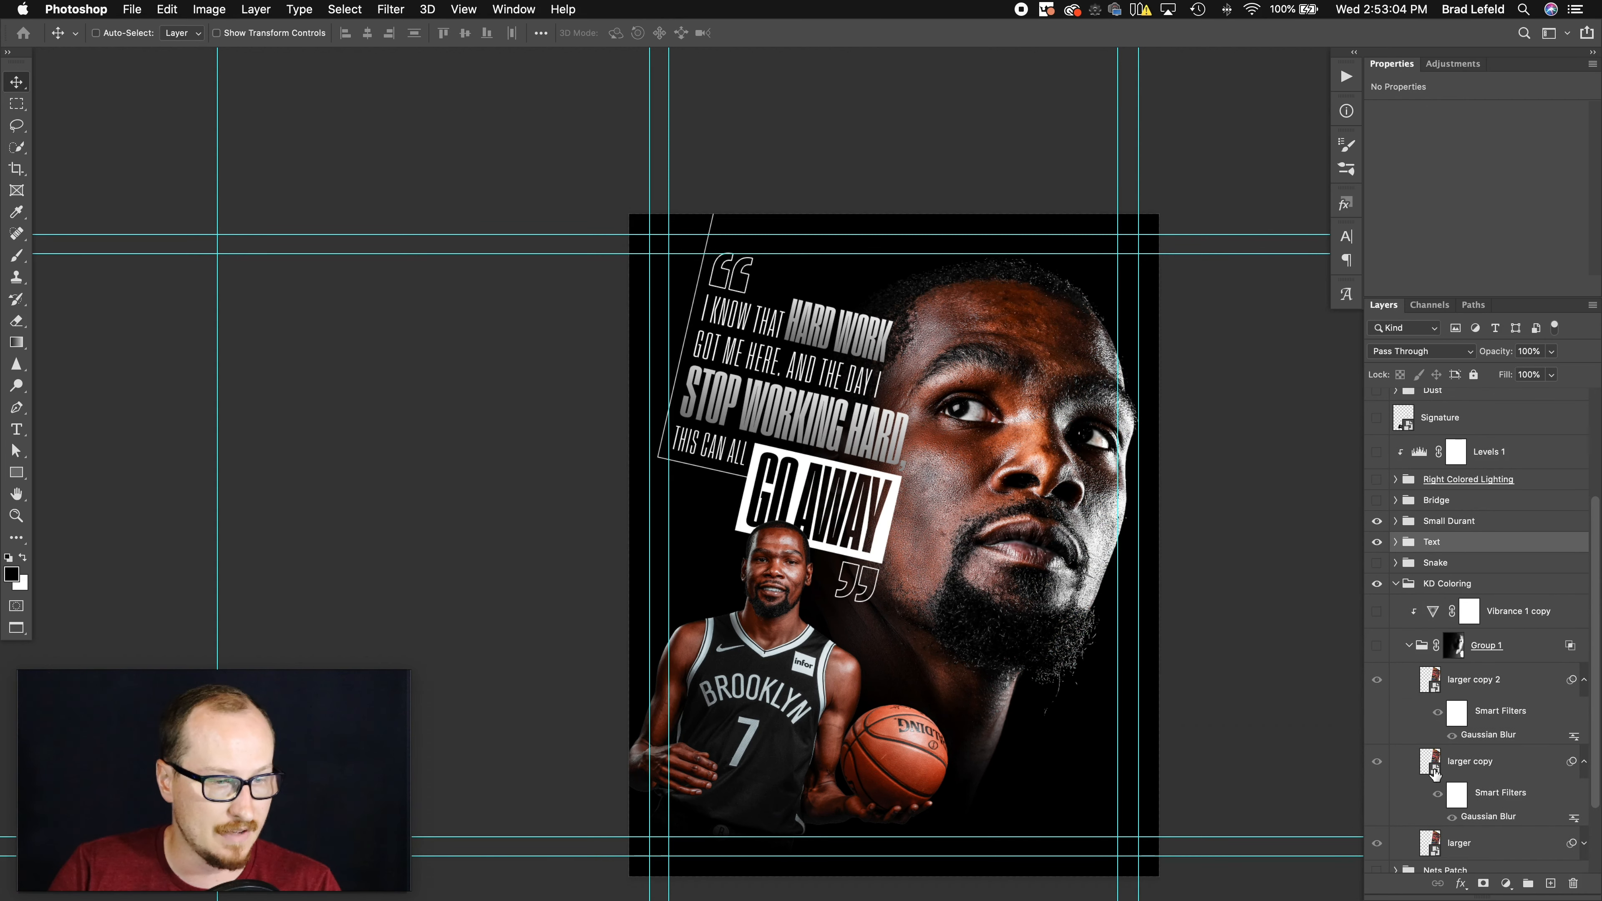
- Open the contents of the "larger" smart object in Group 1 to examine its source image, and return to the poster
click(1429, 844)
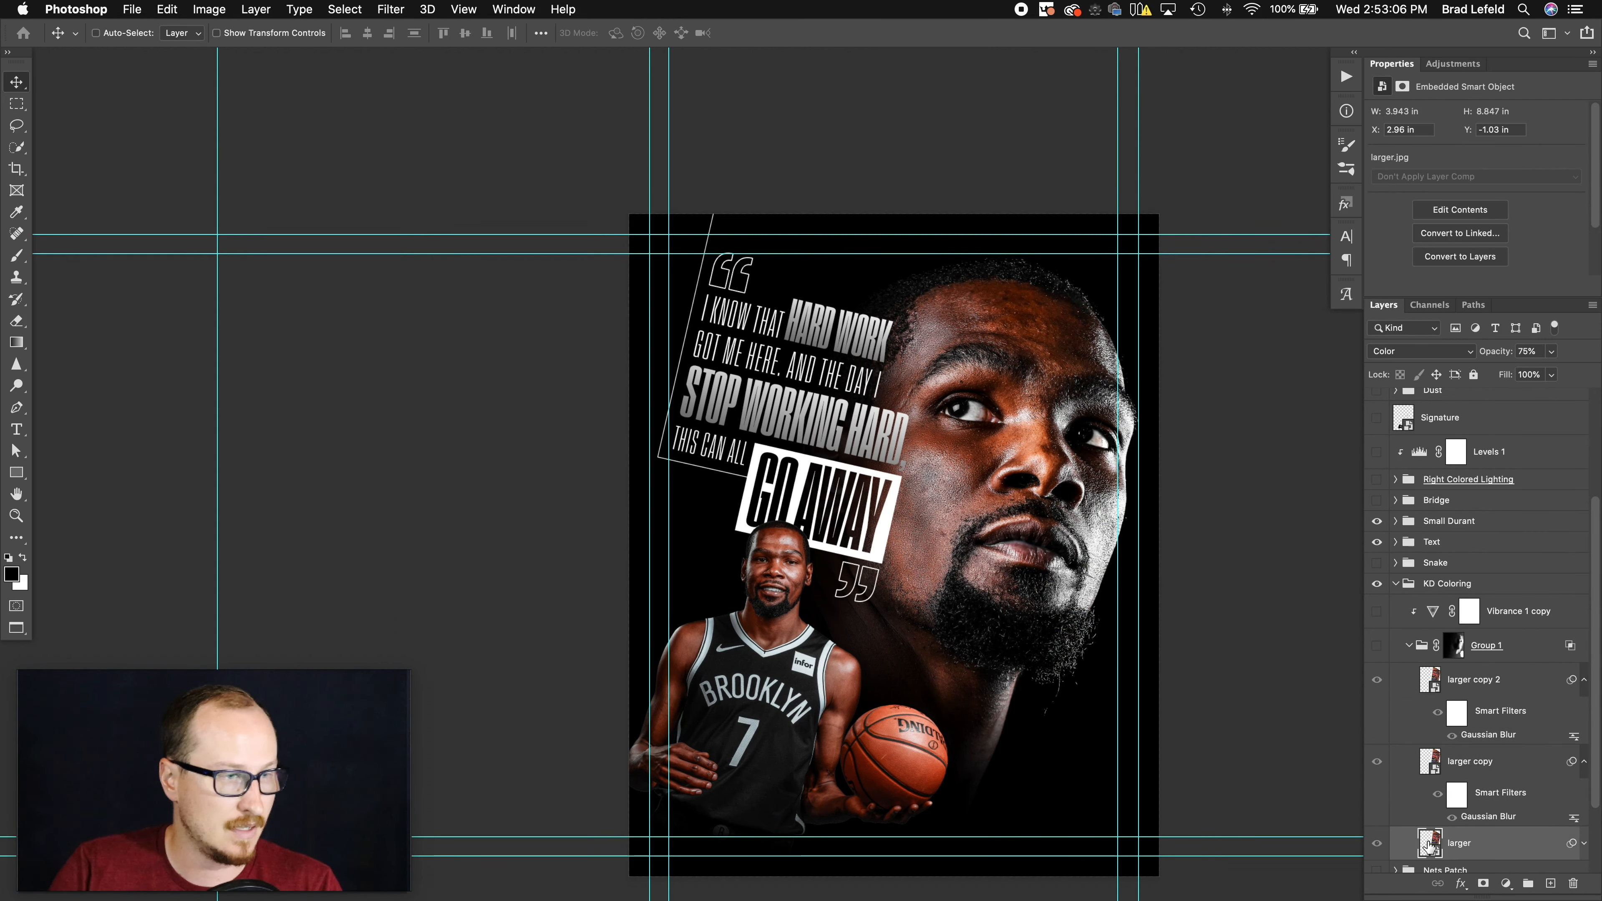
double_click(1429, 843)
key(super+0)
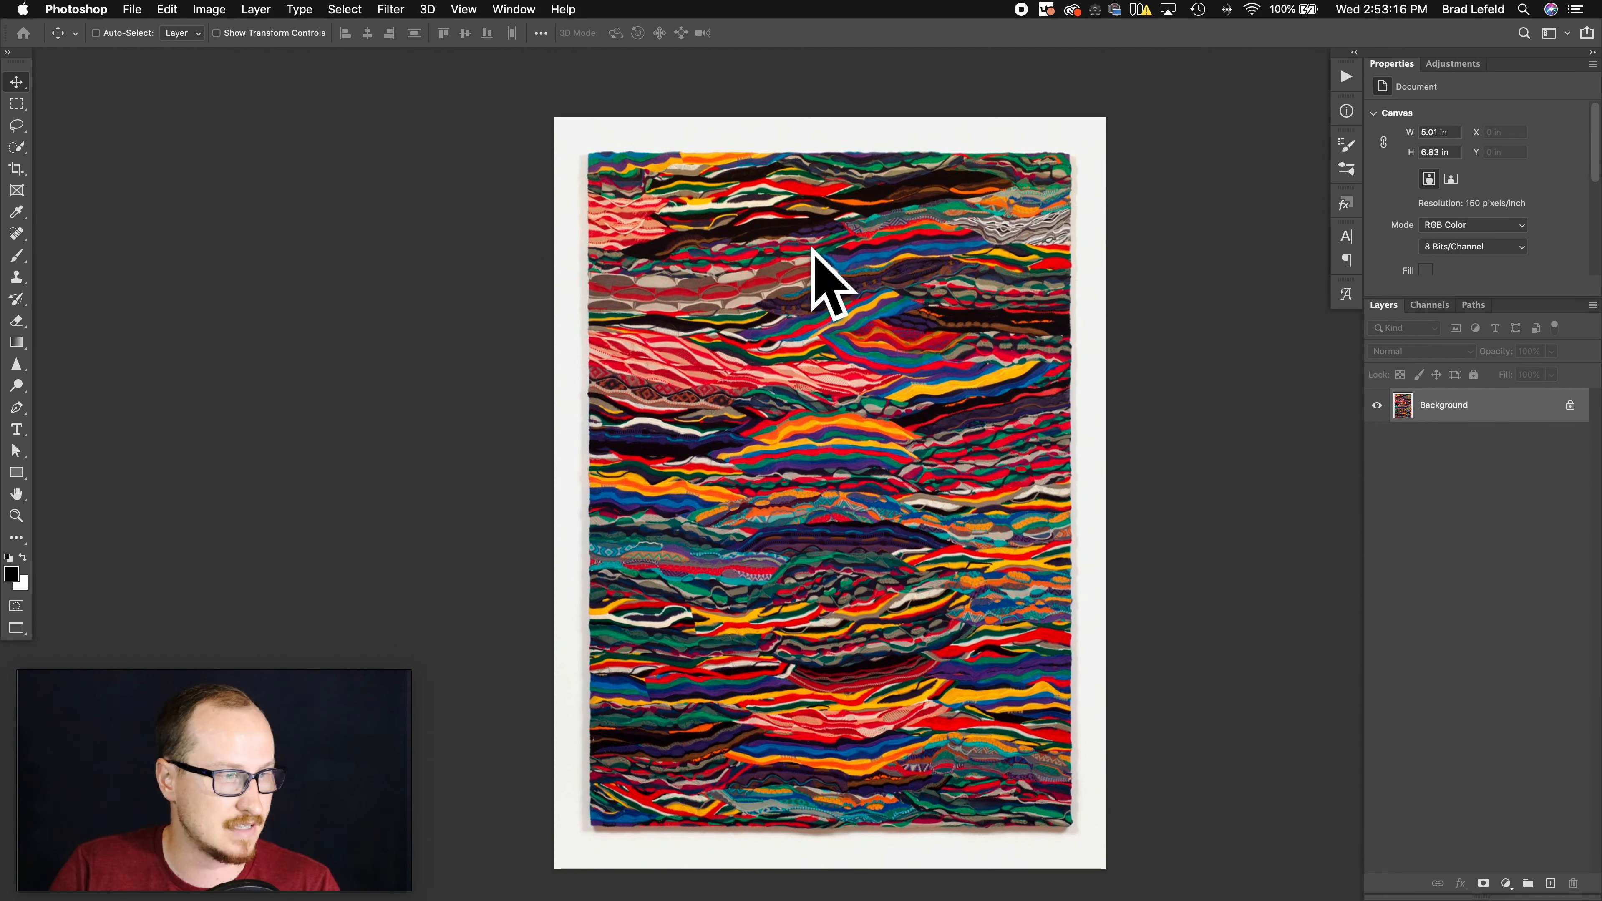
key(ctrl+Tab)
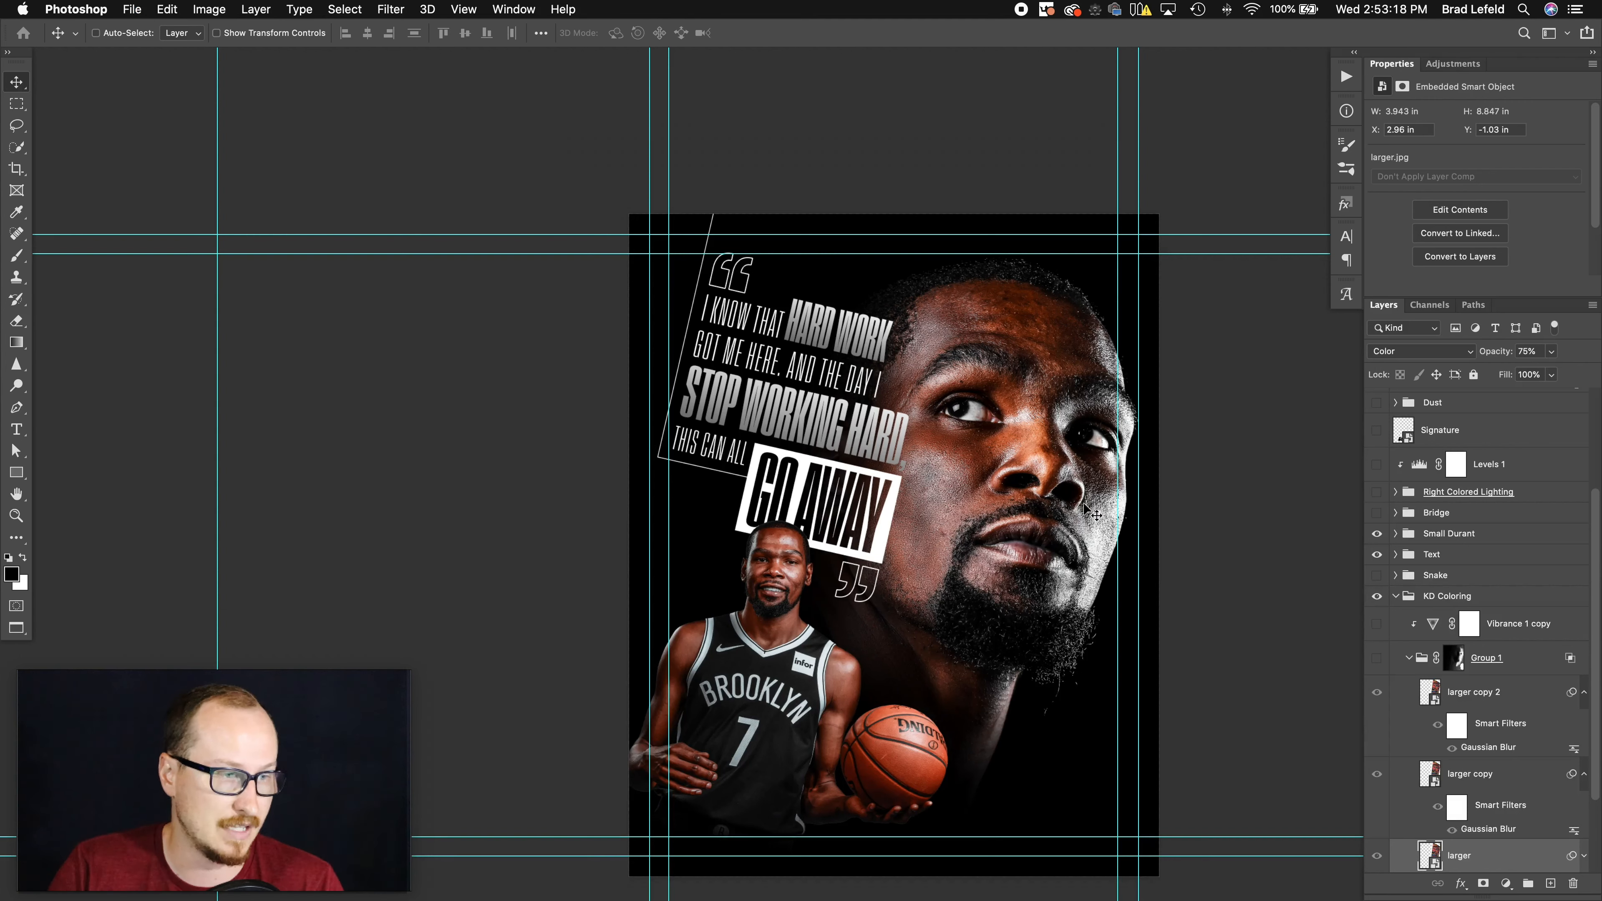
- Show Group 1 with only its "larger" layer visible and load that layer's outline as a selection
scroll(1404, 749, down, 1)
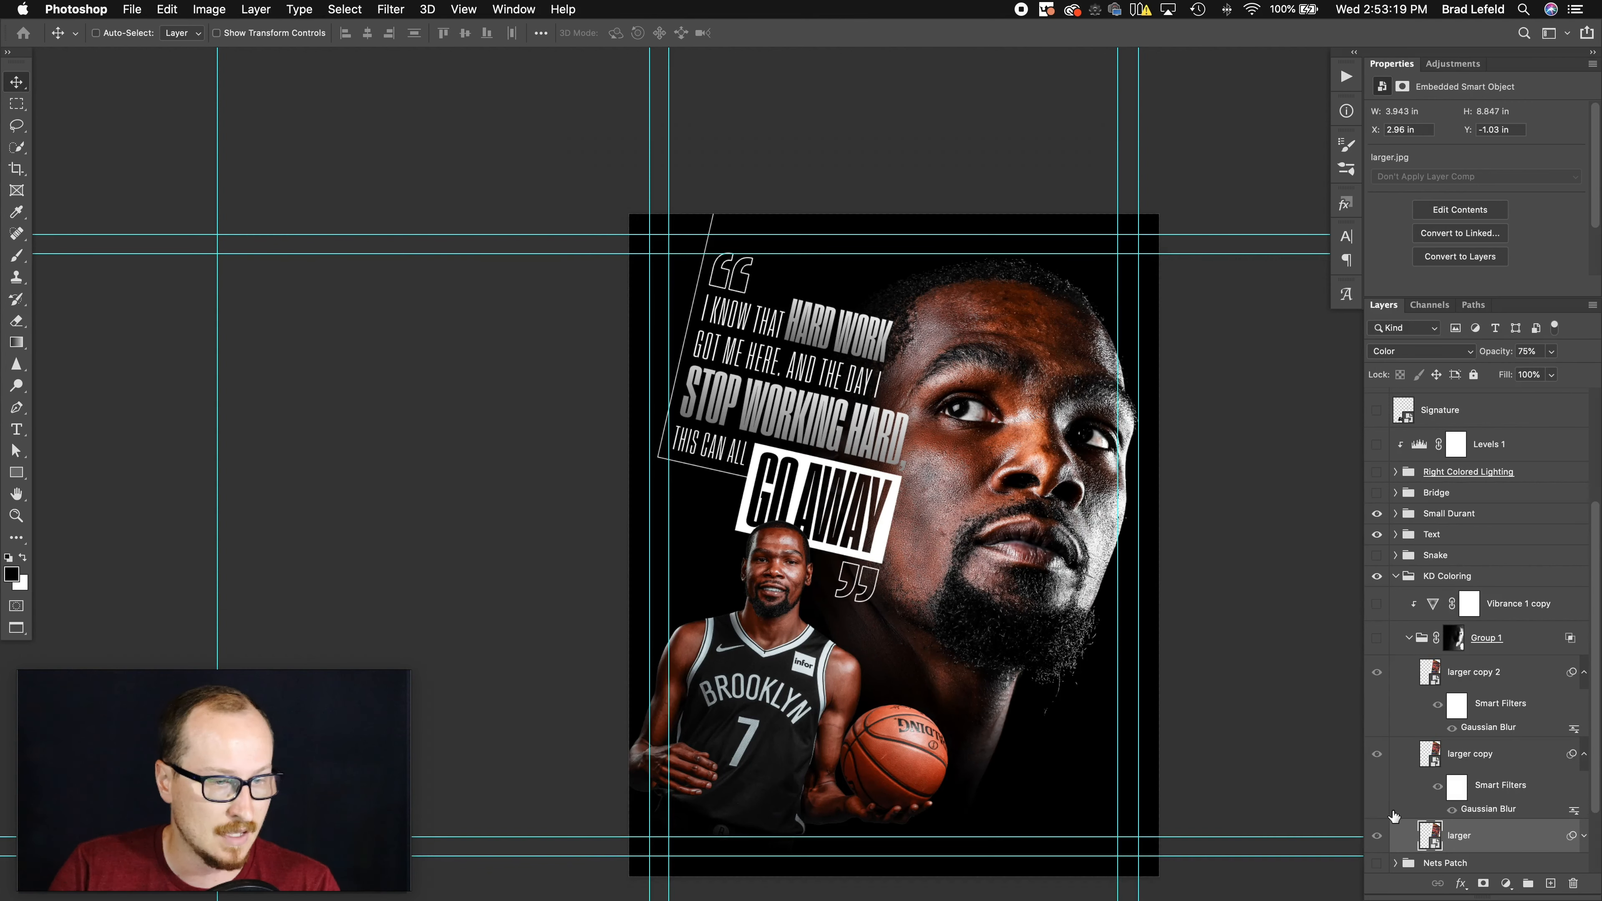
click(1376, 638)
click(1376, 671)
click(1377, 753)
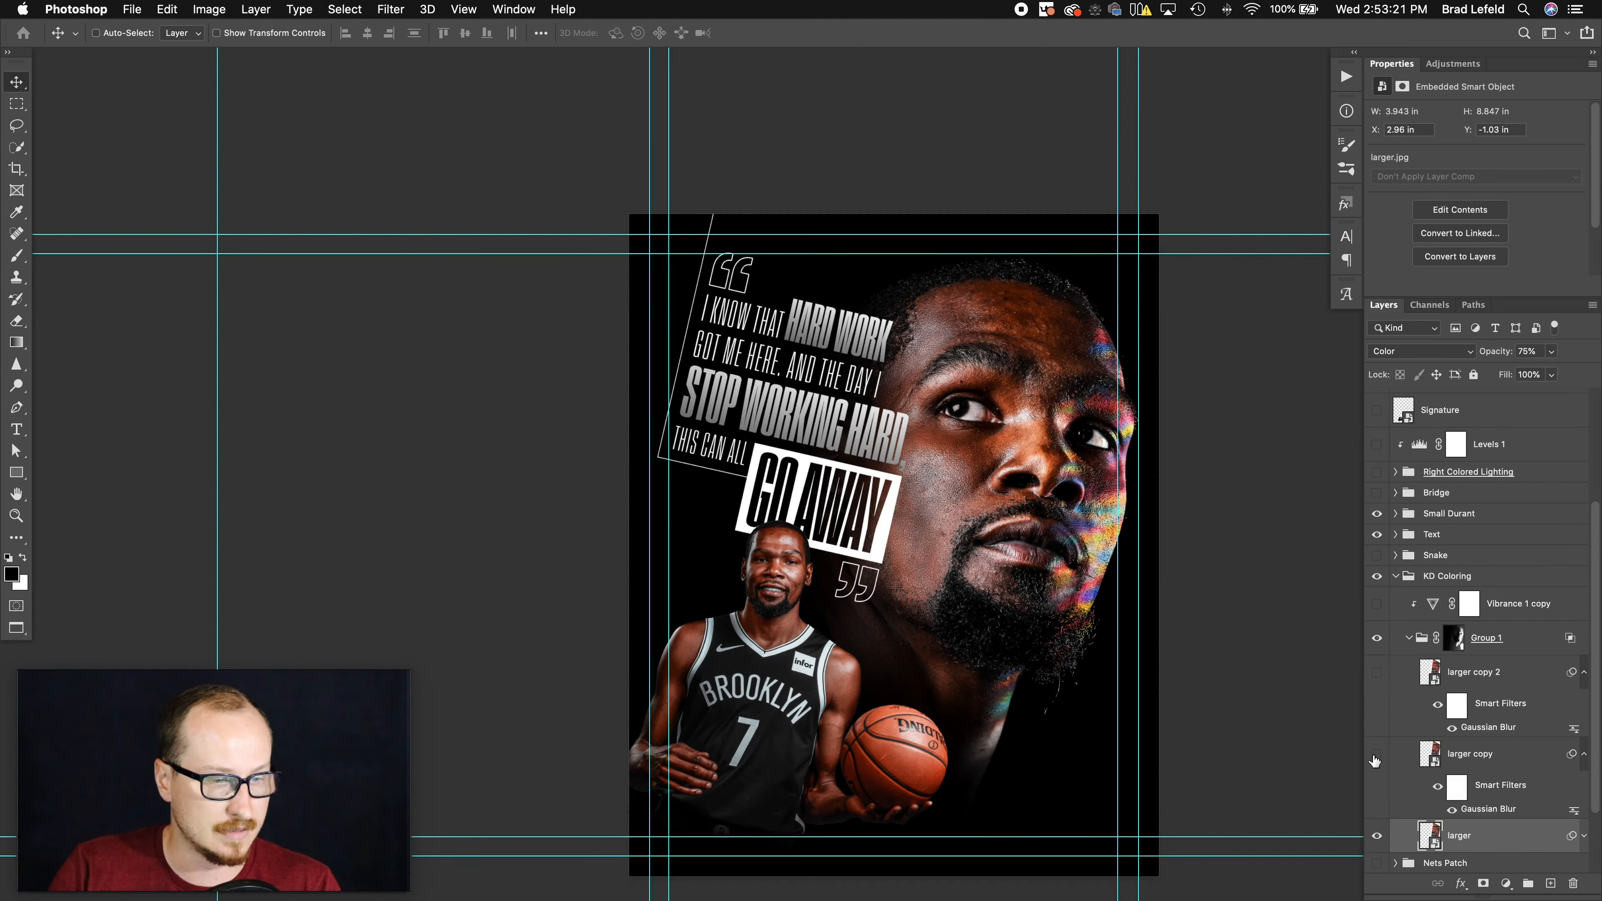
super+click(1431, 837)
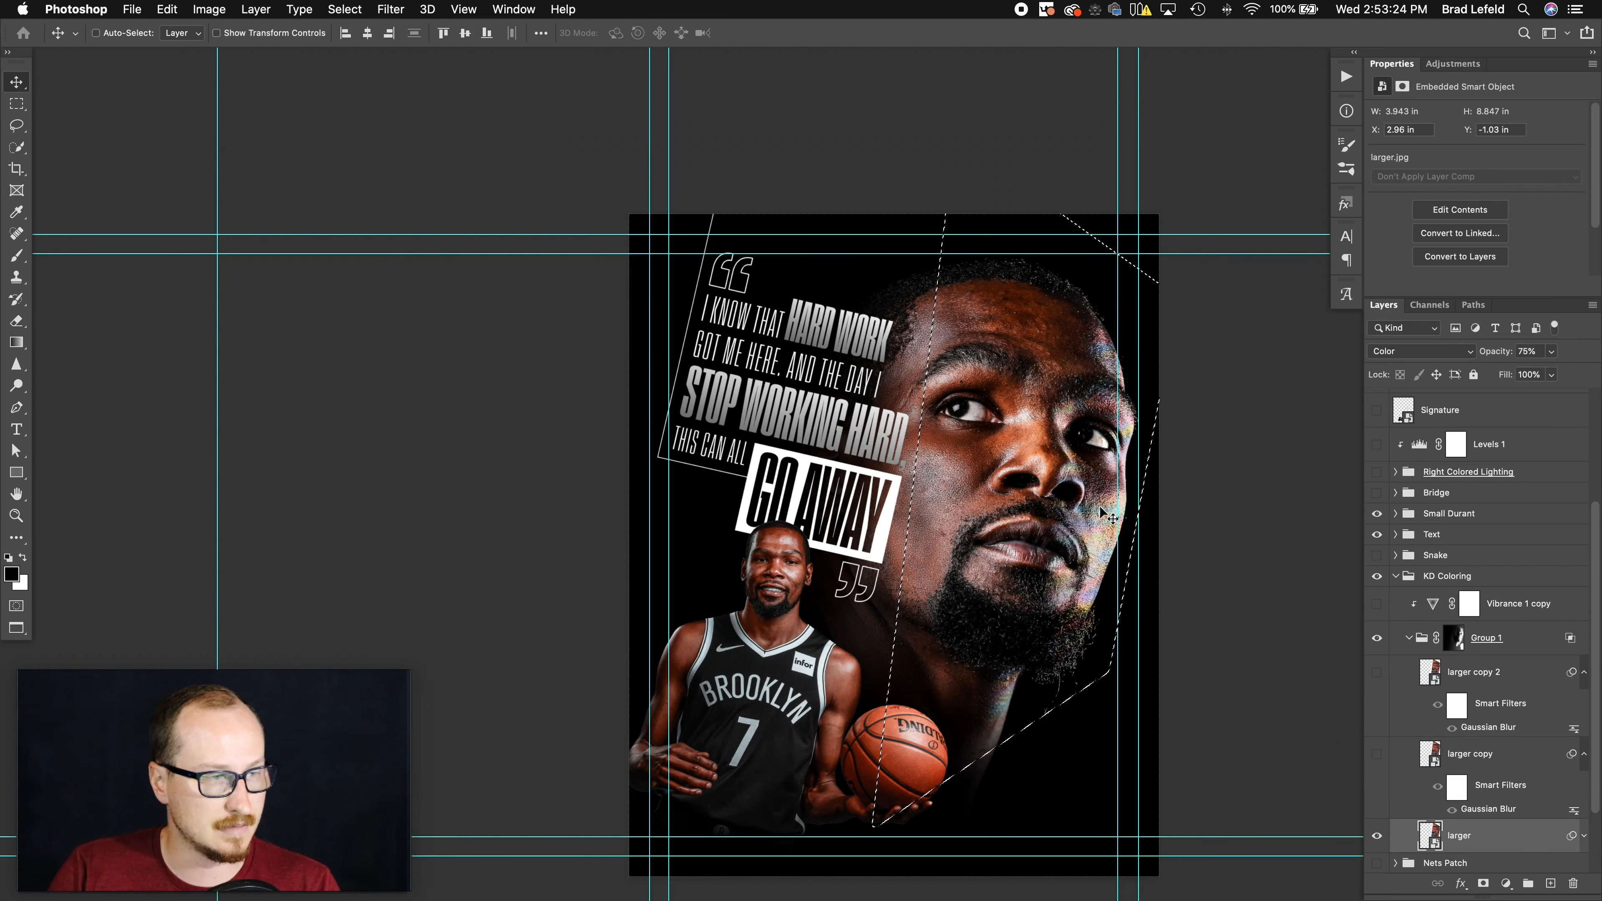
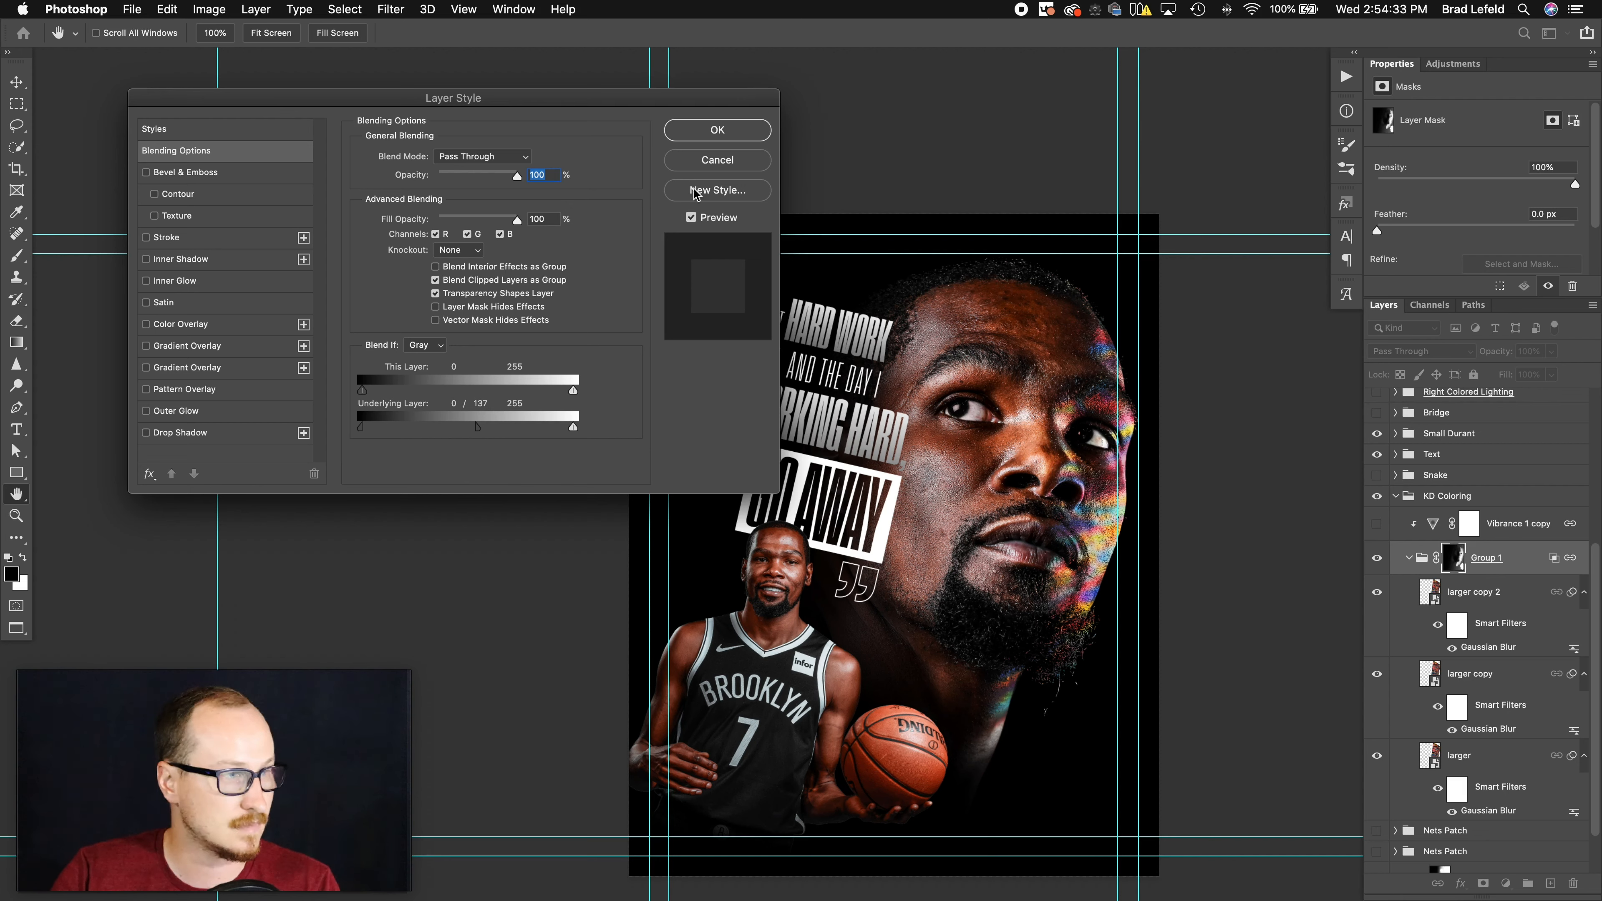
- Reset Group 1's Blend If underlying shadow slider and split it again to 0 / 123
drag(480, 430, 344, 432)
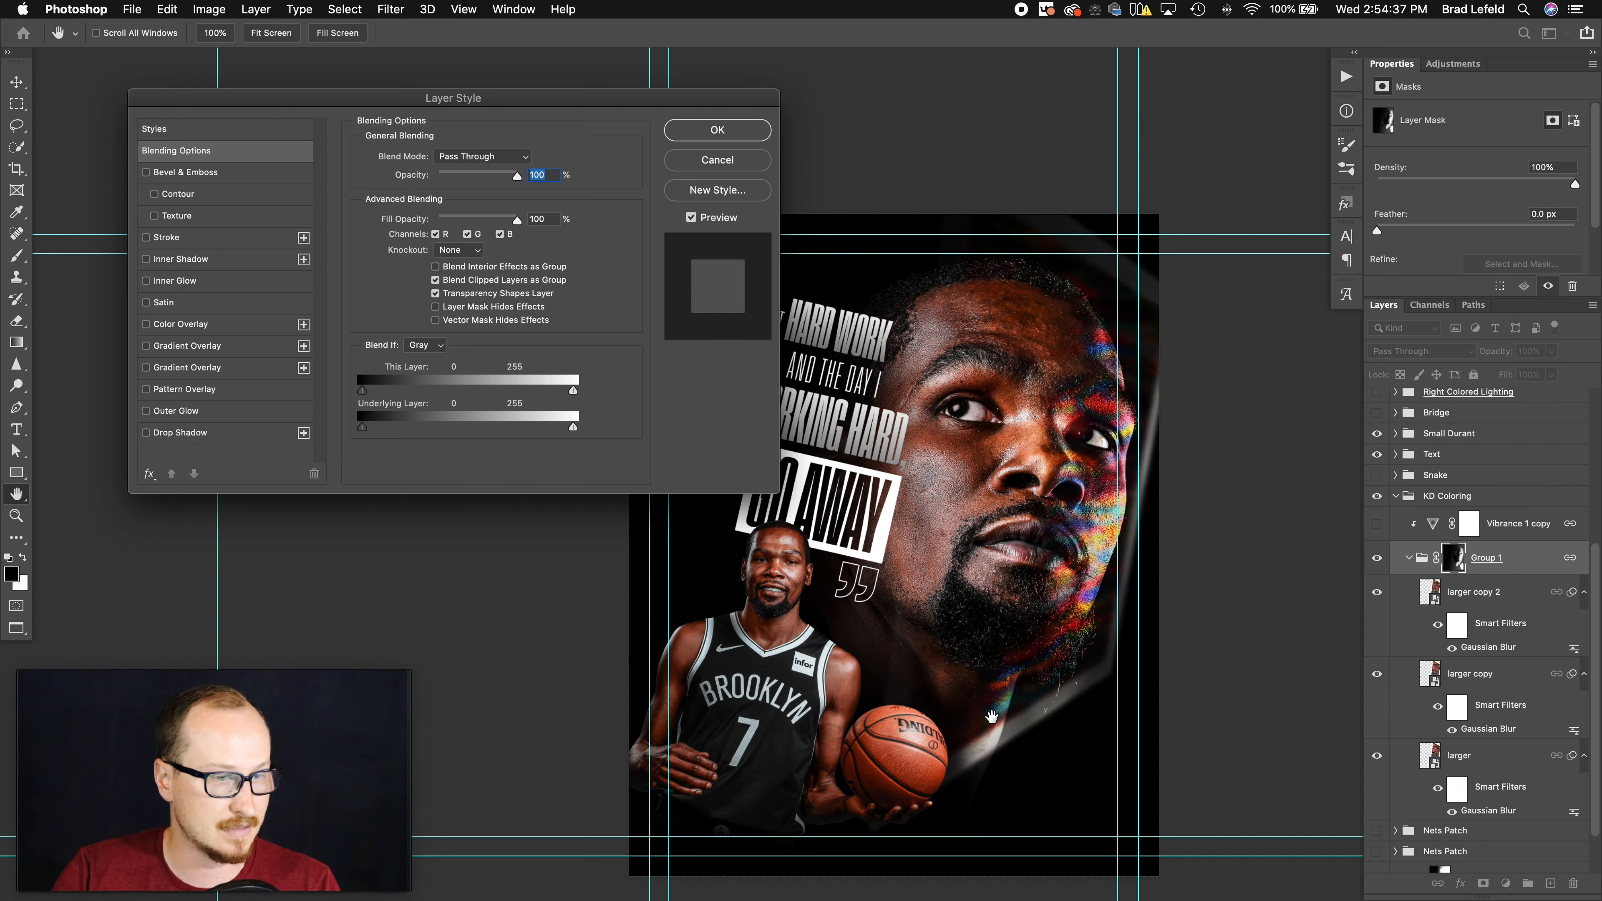
drag(362, 427, 434, 428)
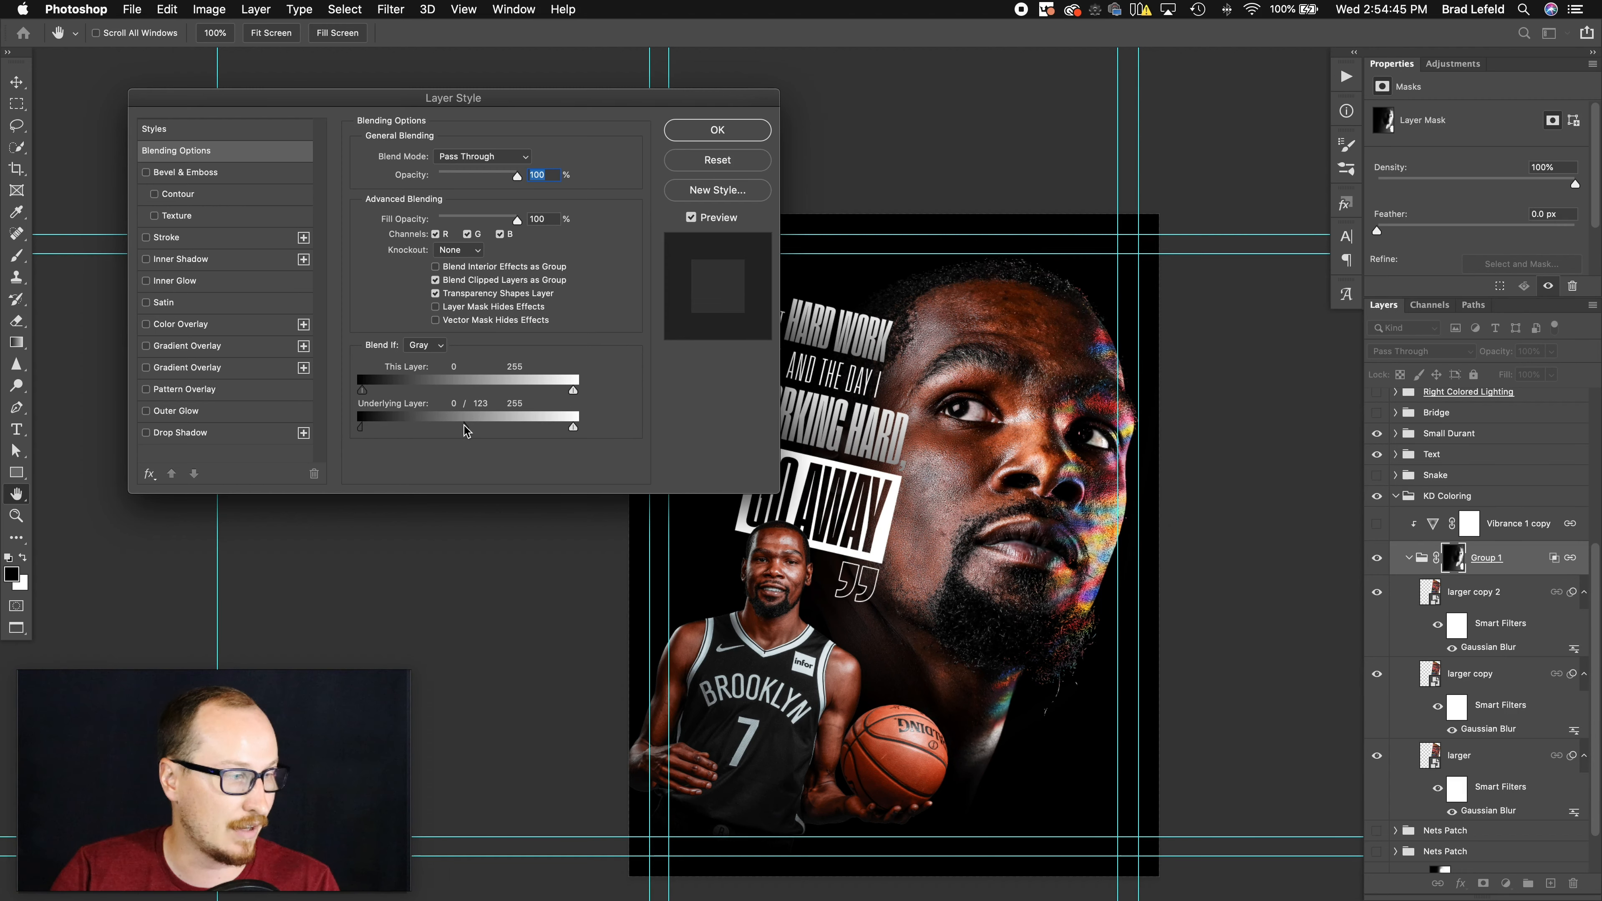
click(710, 131)
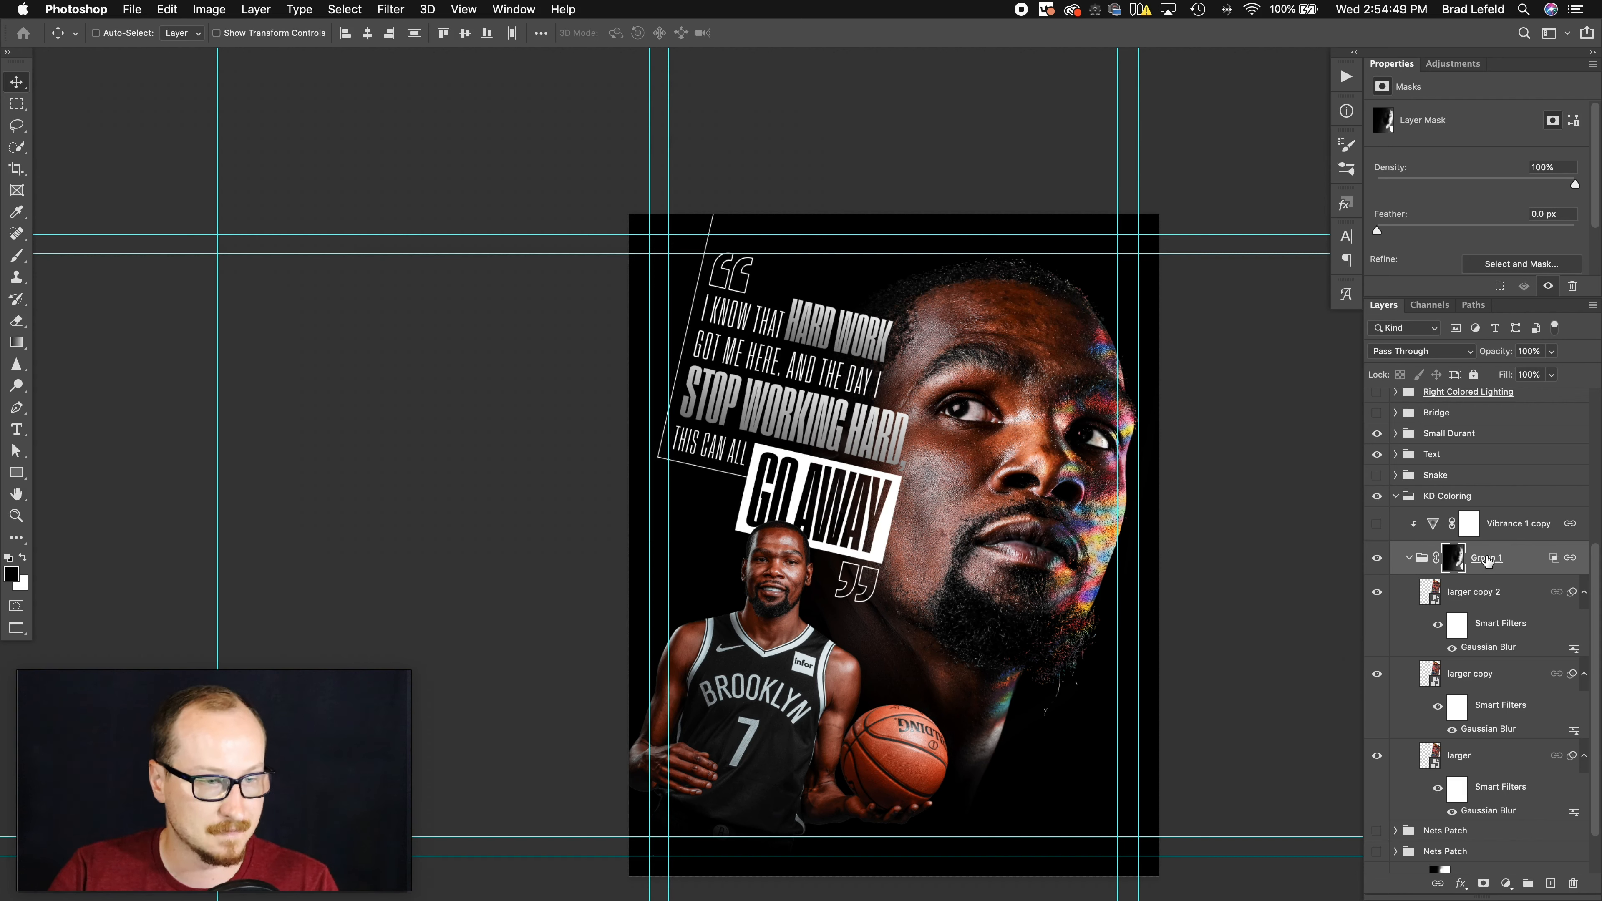
- Check the blend mode and opacity of the larger, larger copy and larger copy 2 layers in Group 1
click(1467, 765)
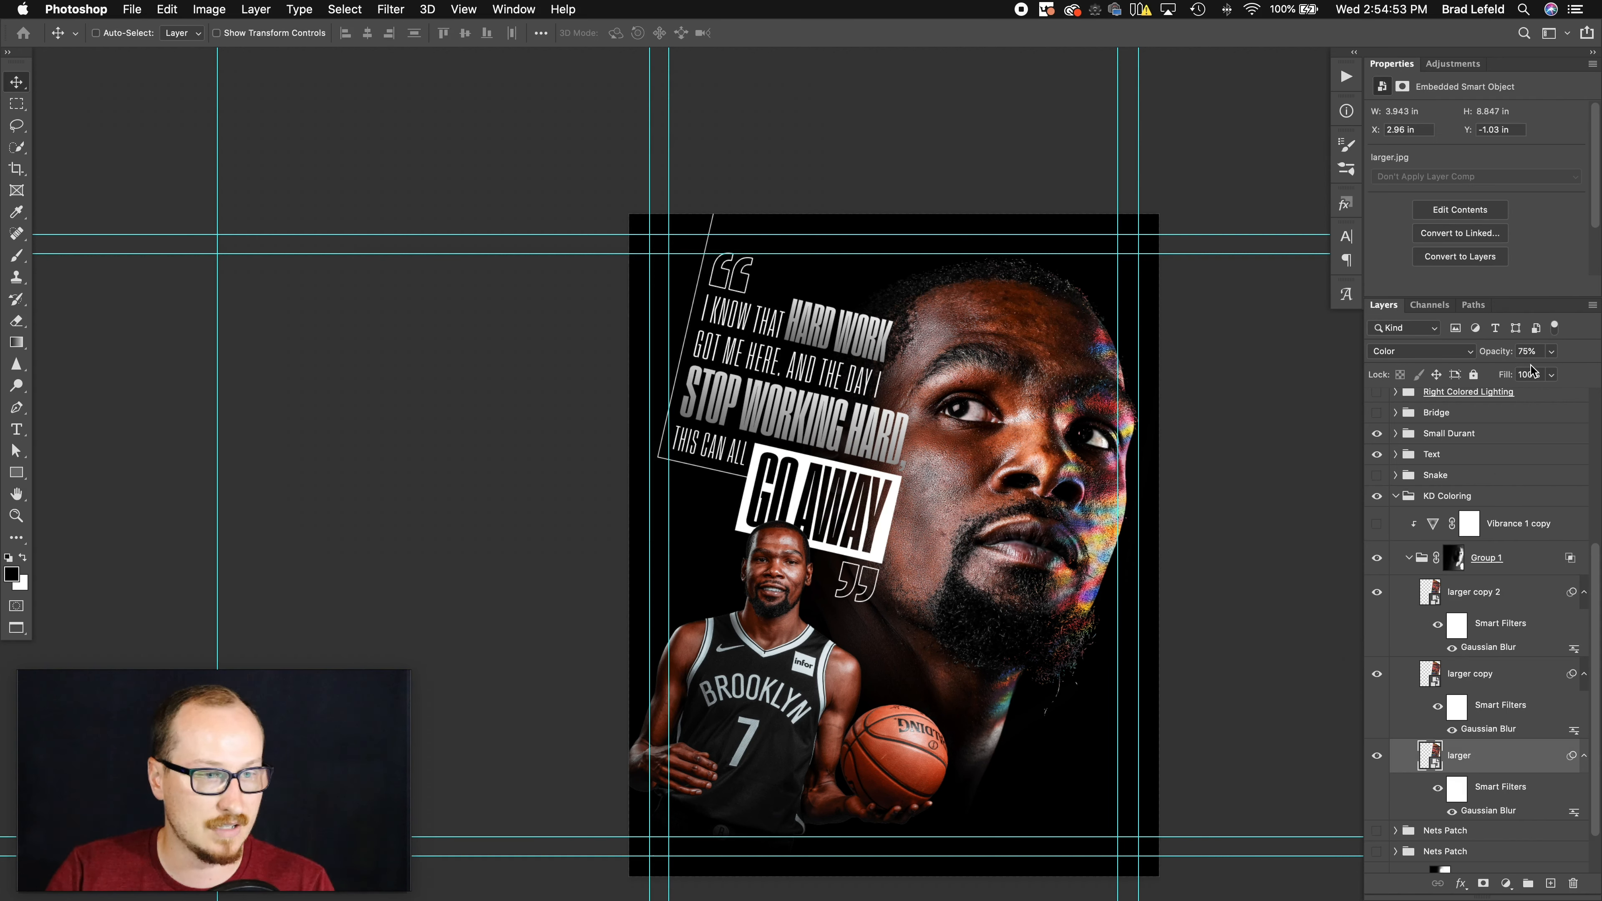
click(1472, 678)
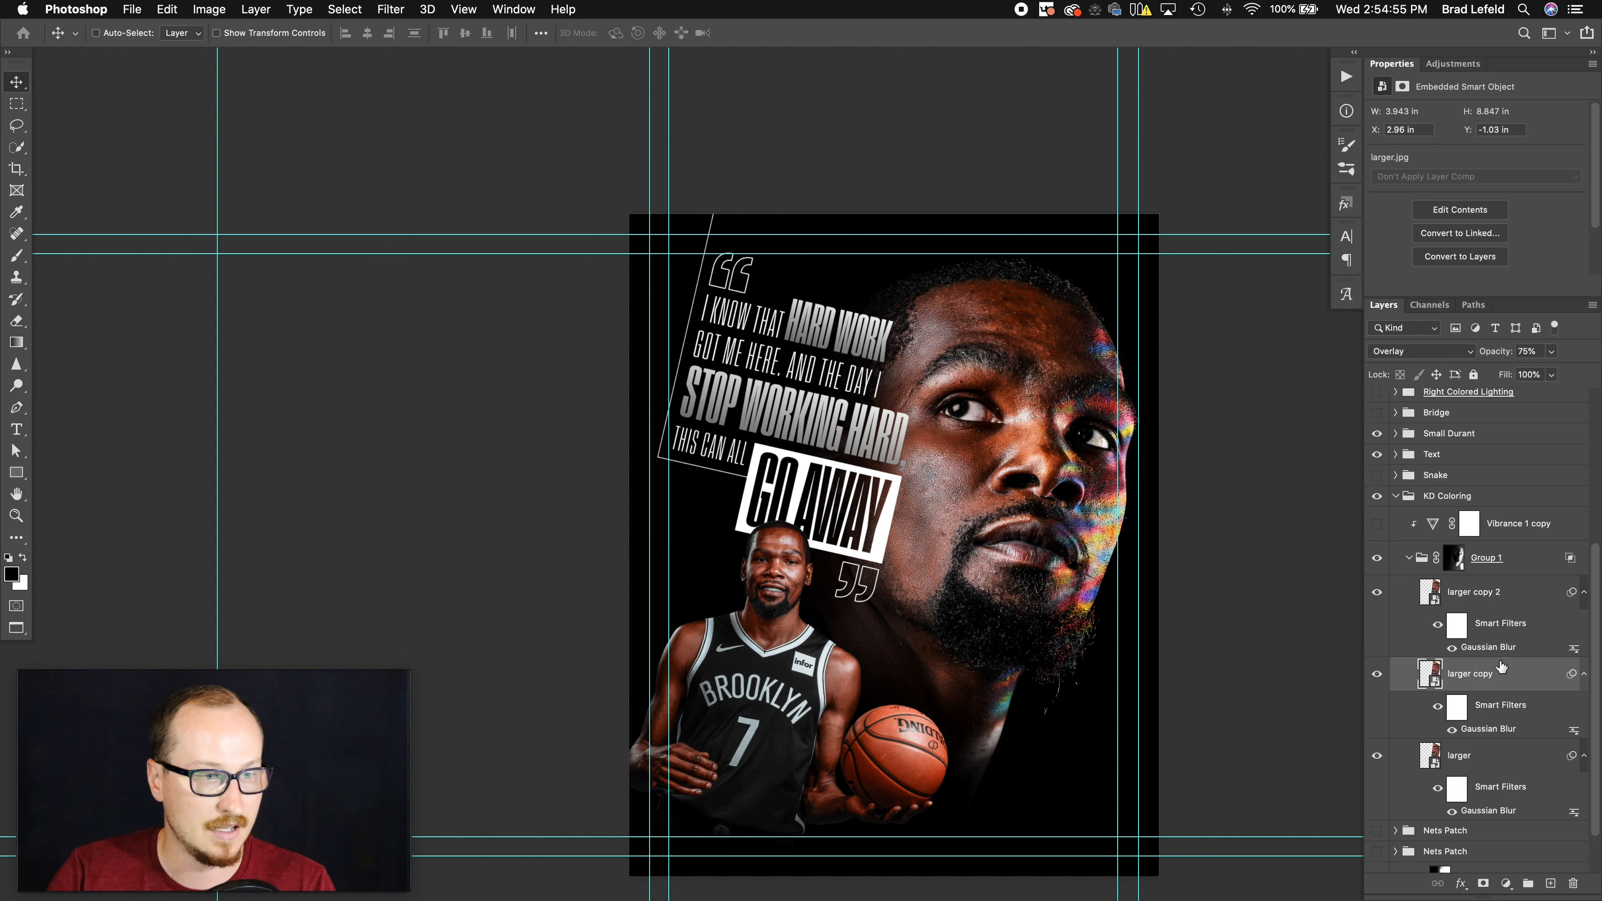
click(1507, 591)
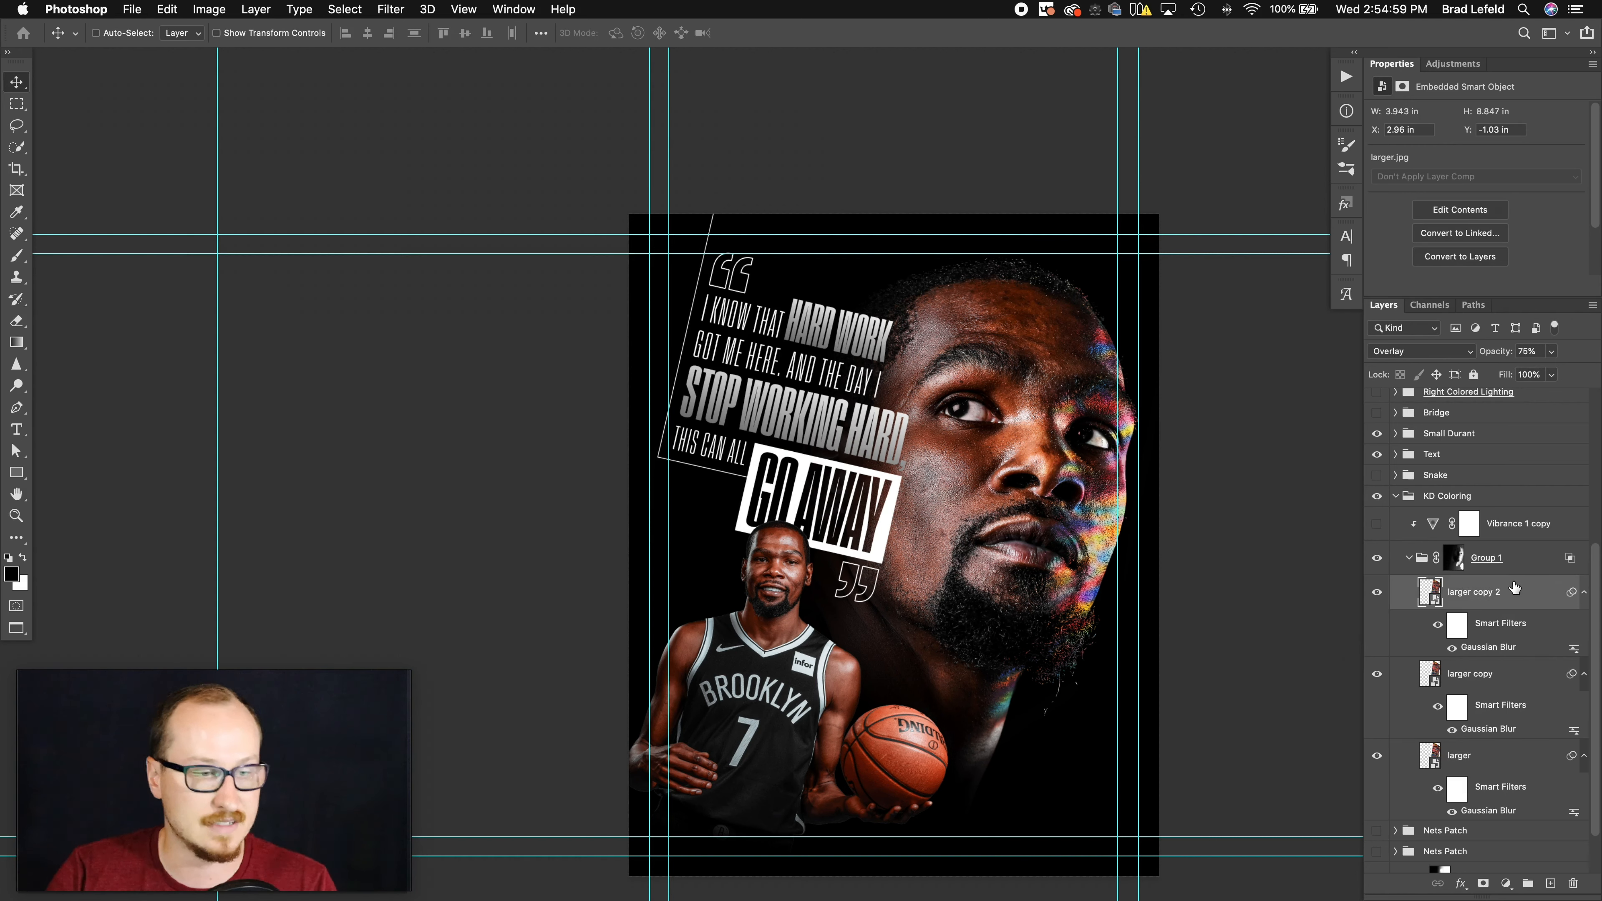
- Show the Vibrance 1 copy adjustment, select Group 1's layer mask and examine the coloring on the face up close
click(1376, 524)
click(1453, 559)
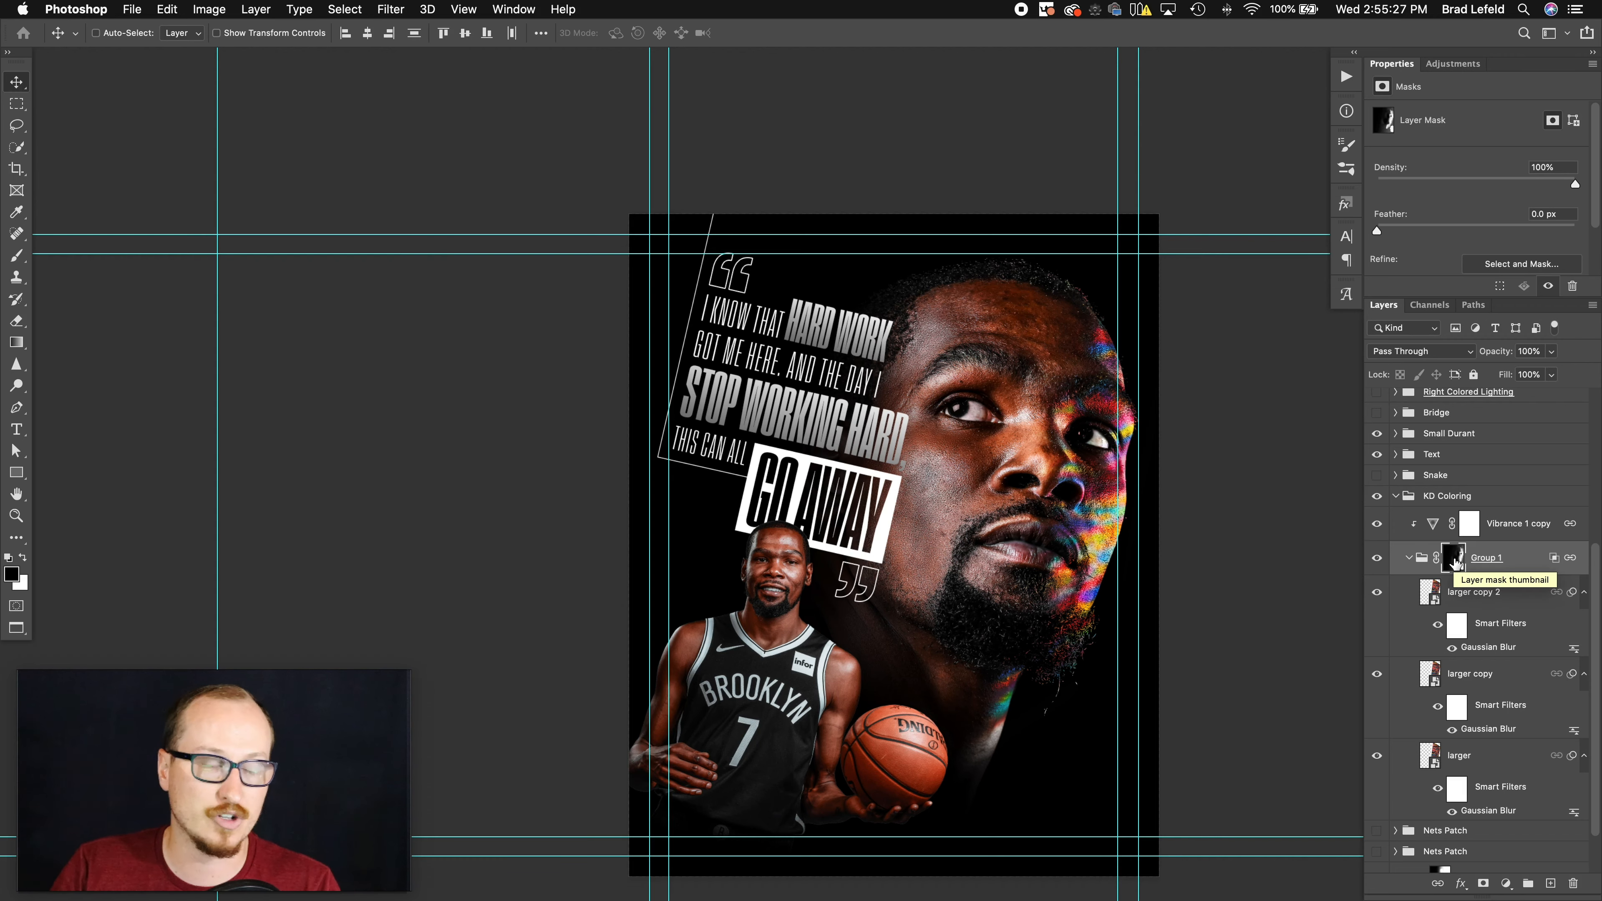
key(z)
click(1149, 497)
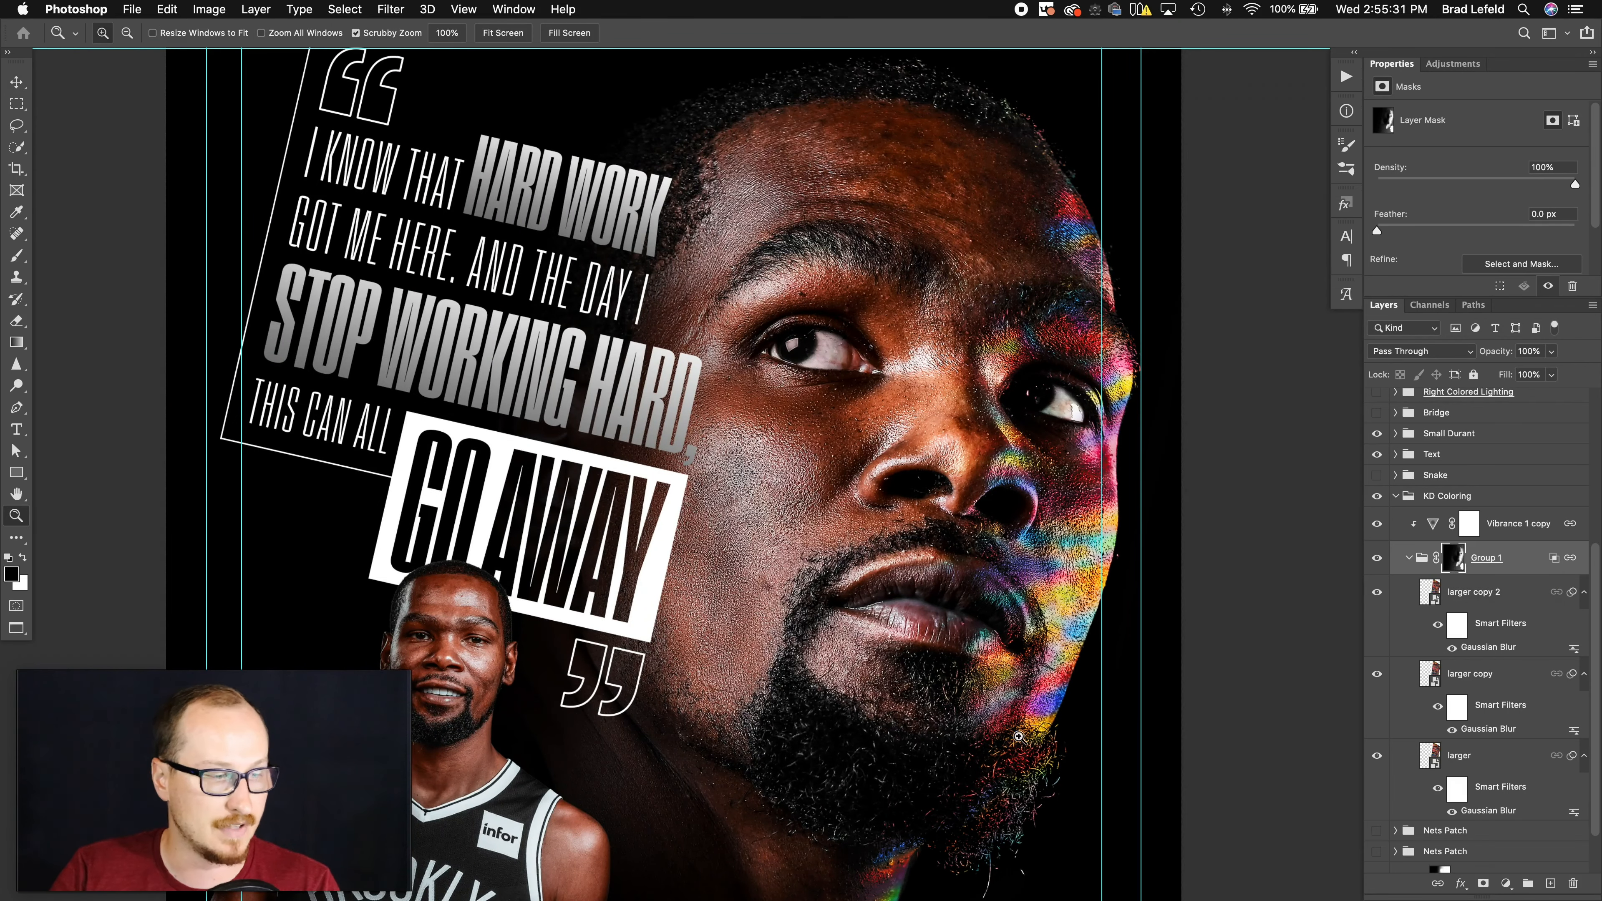
drag(1010, 760, 1058, 584)
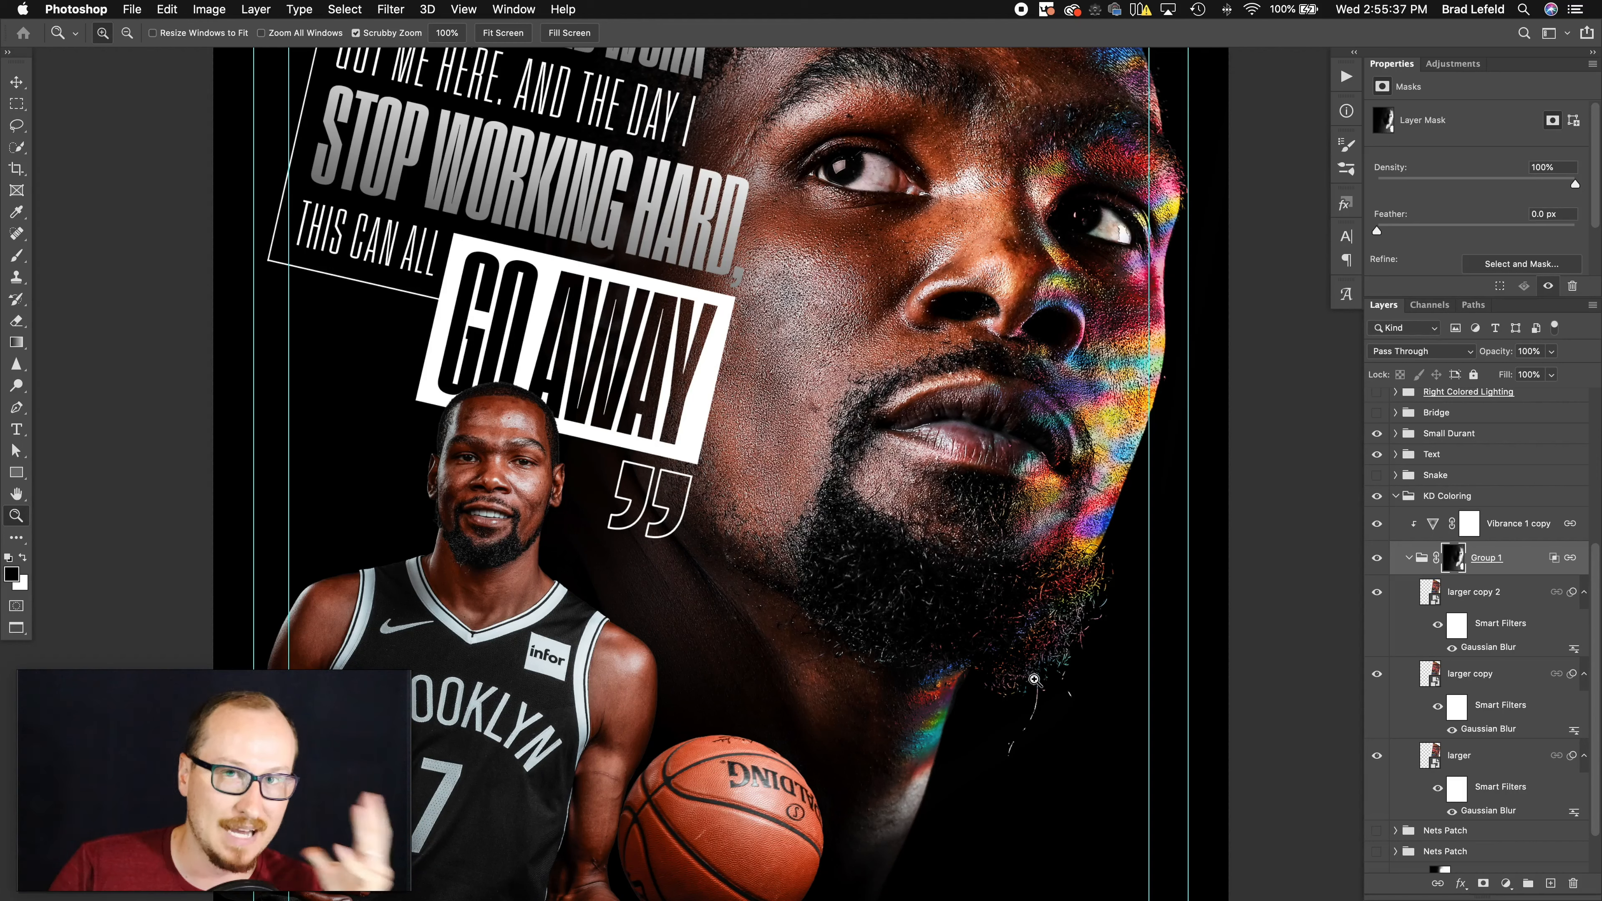
- Compare the face with Group 1 off and on, and load the group's mask as a selection
click(1377, 558)
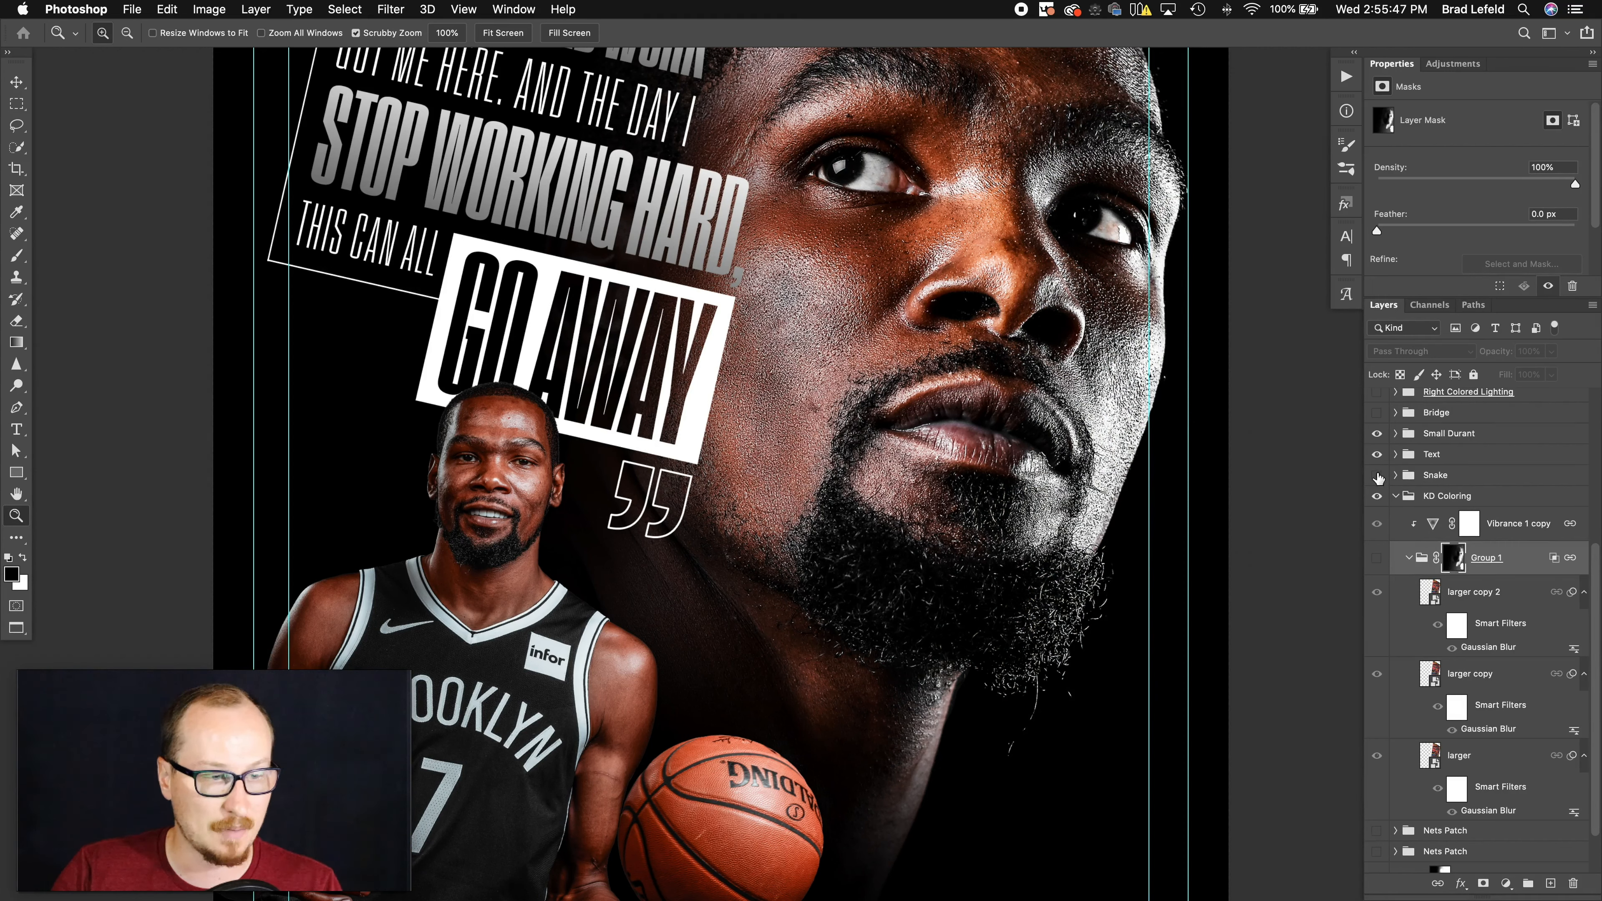
click(1377, 558)
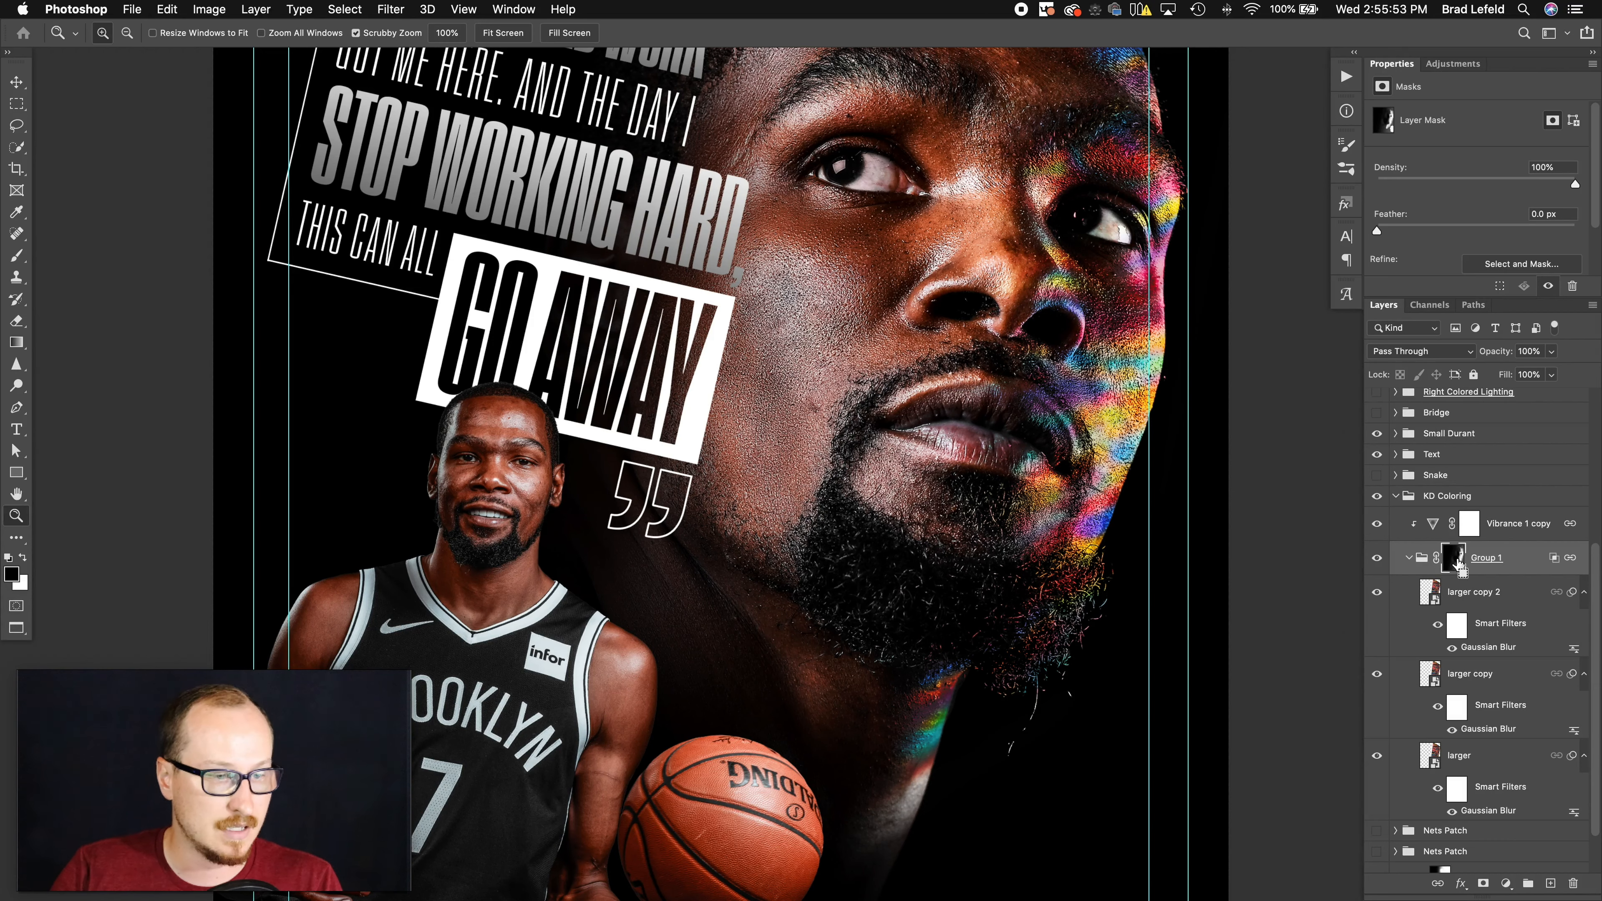
super+click(1454, 559)
alt+click(1052, 341)
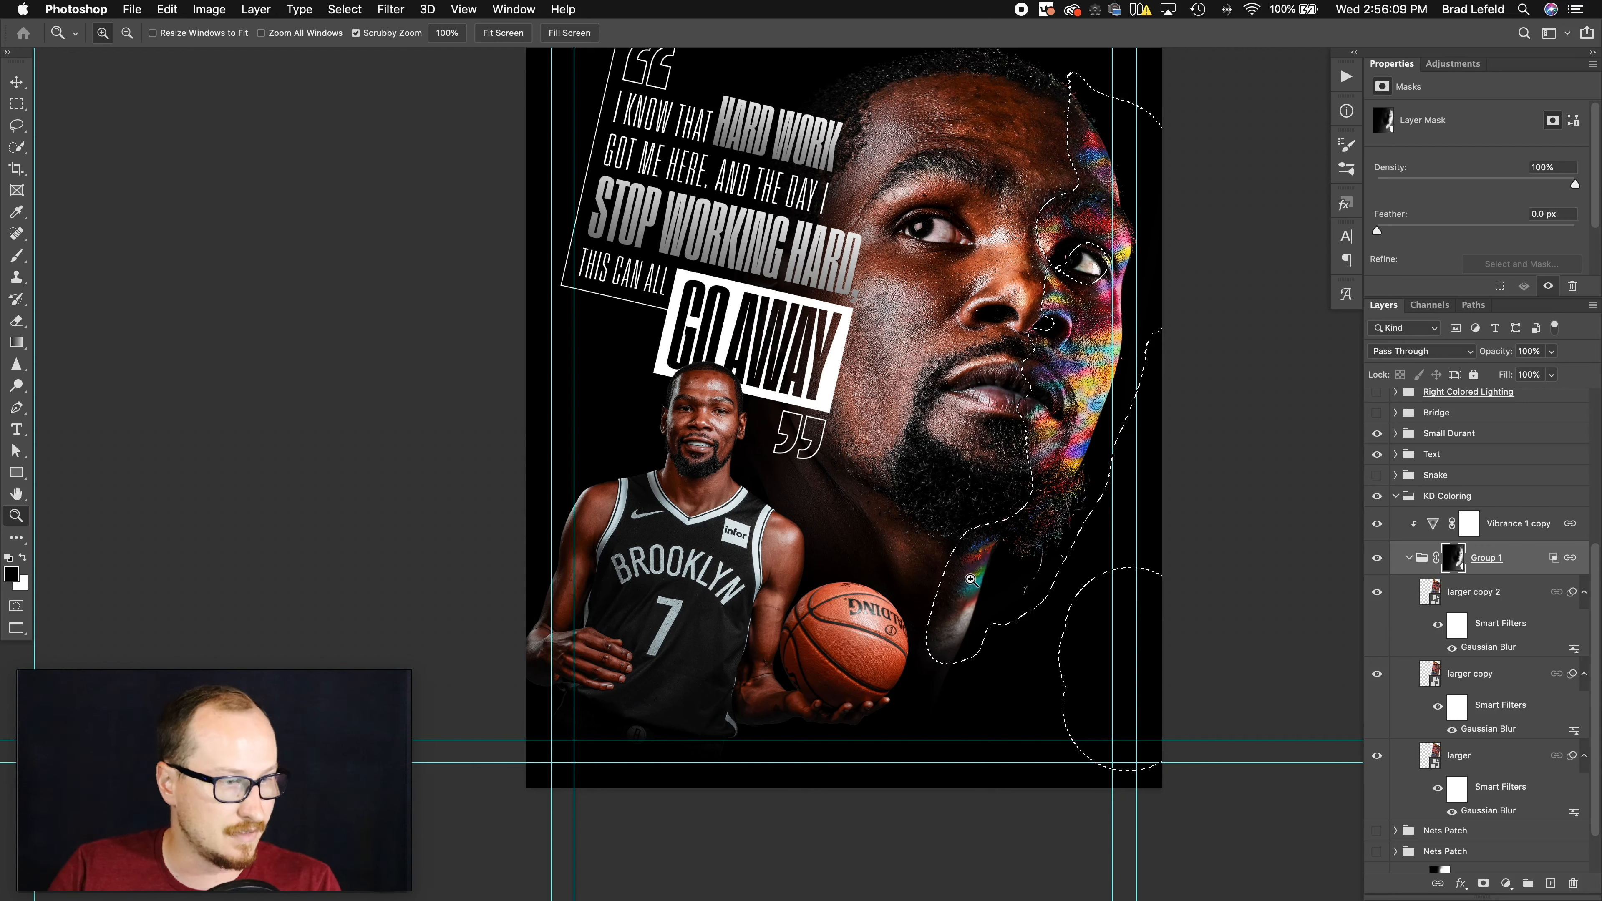
- Clear the mask selection, fit the whole poster in view and collapse the KD Coloring group
click(1493, 557)
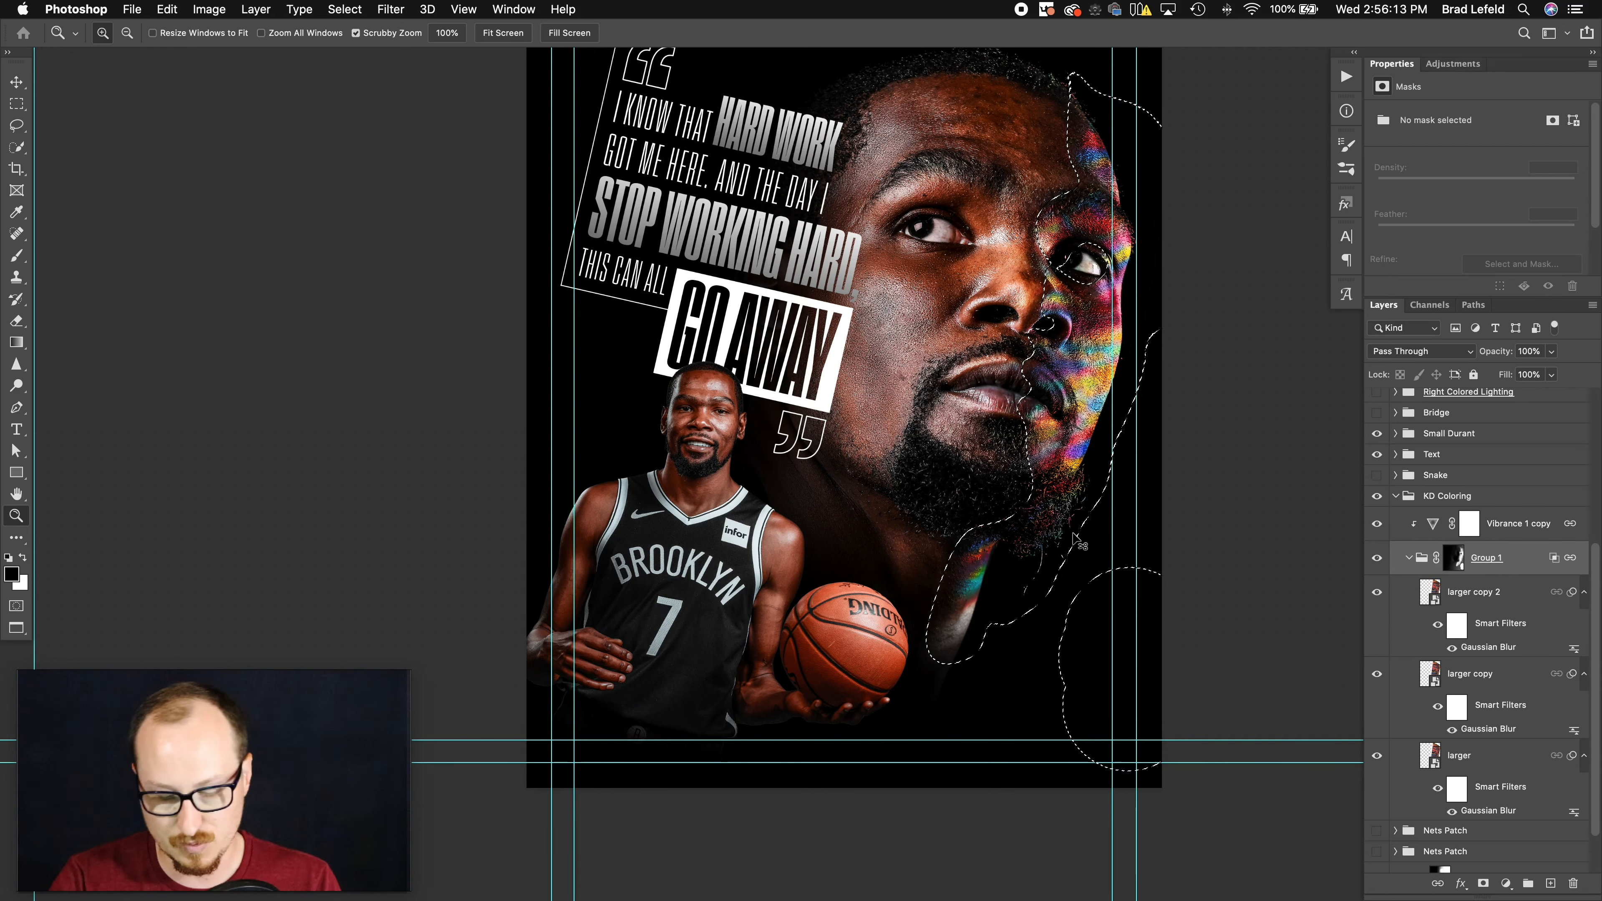
key(super+0)
key(super+d)
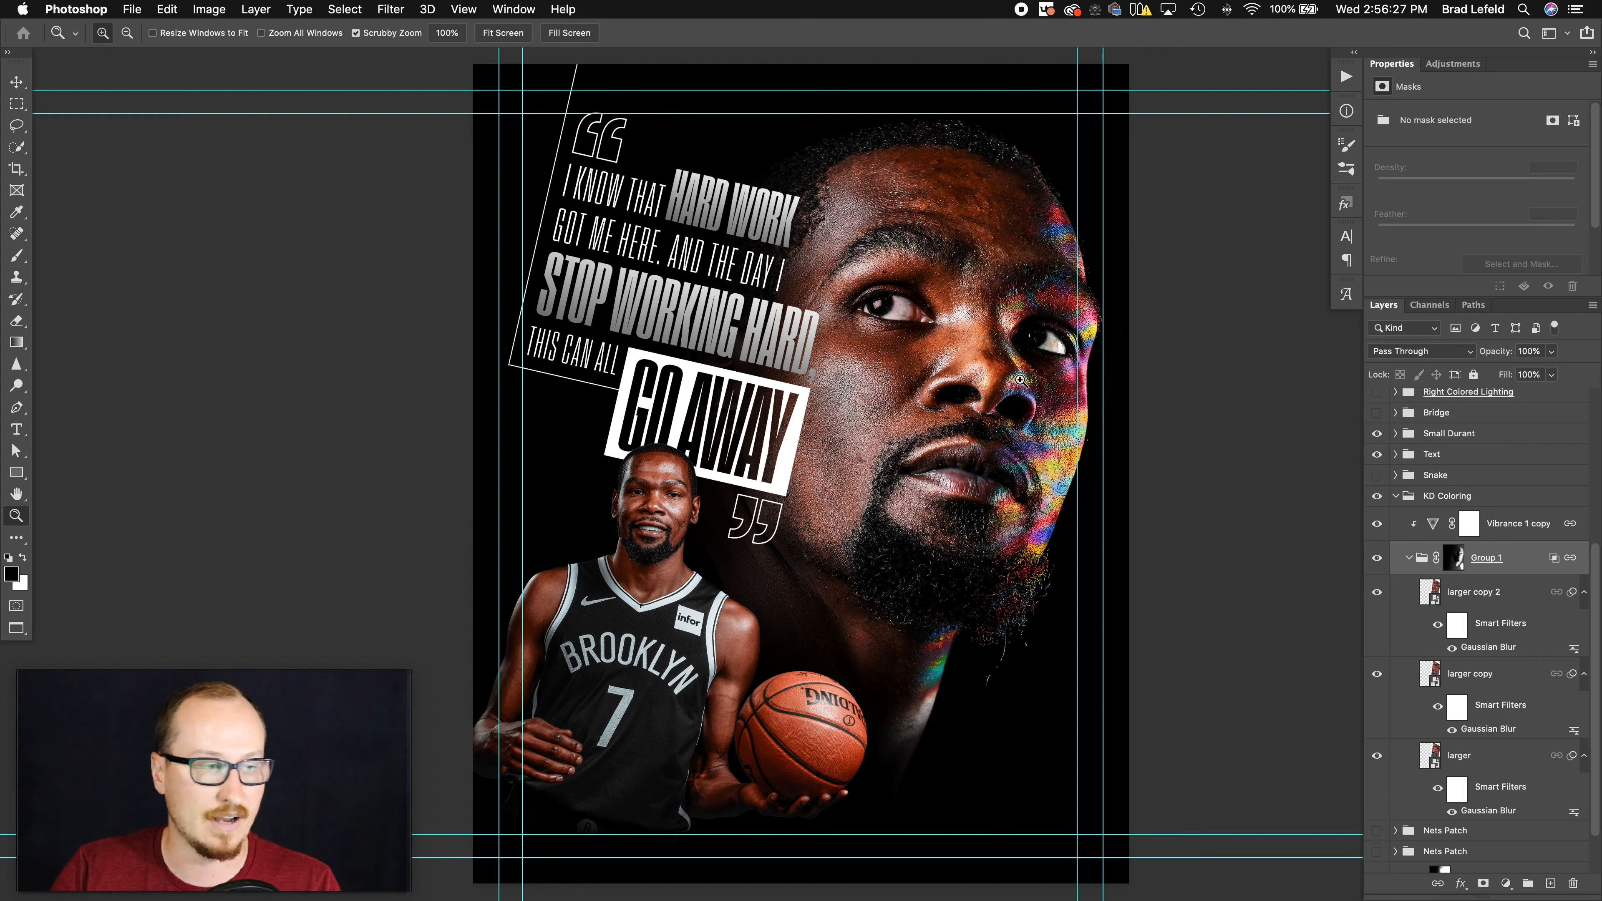
click(1395, 497)
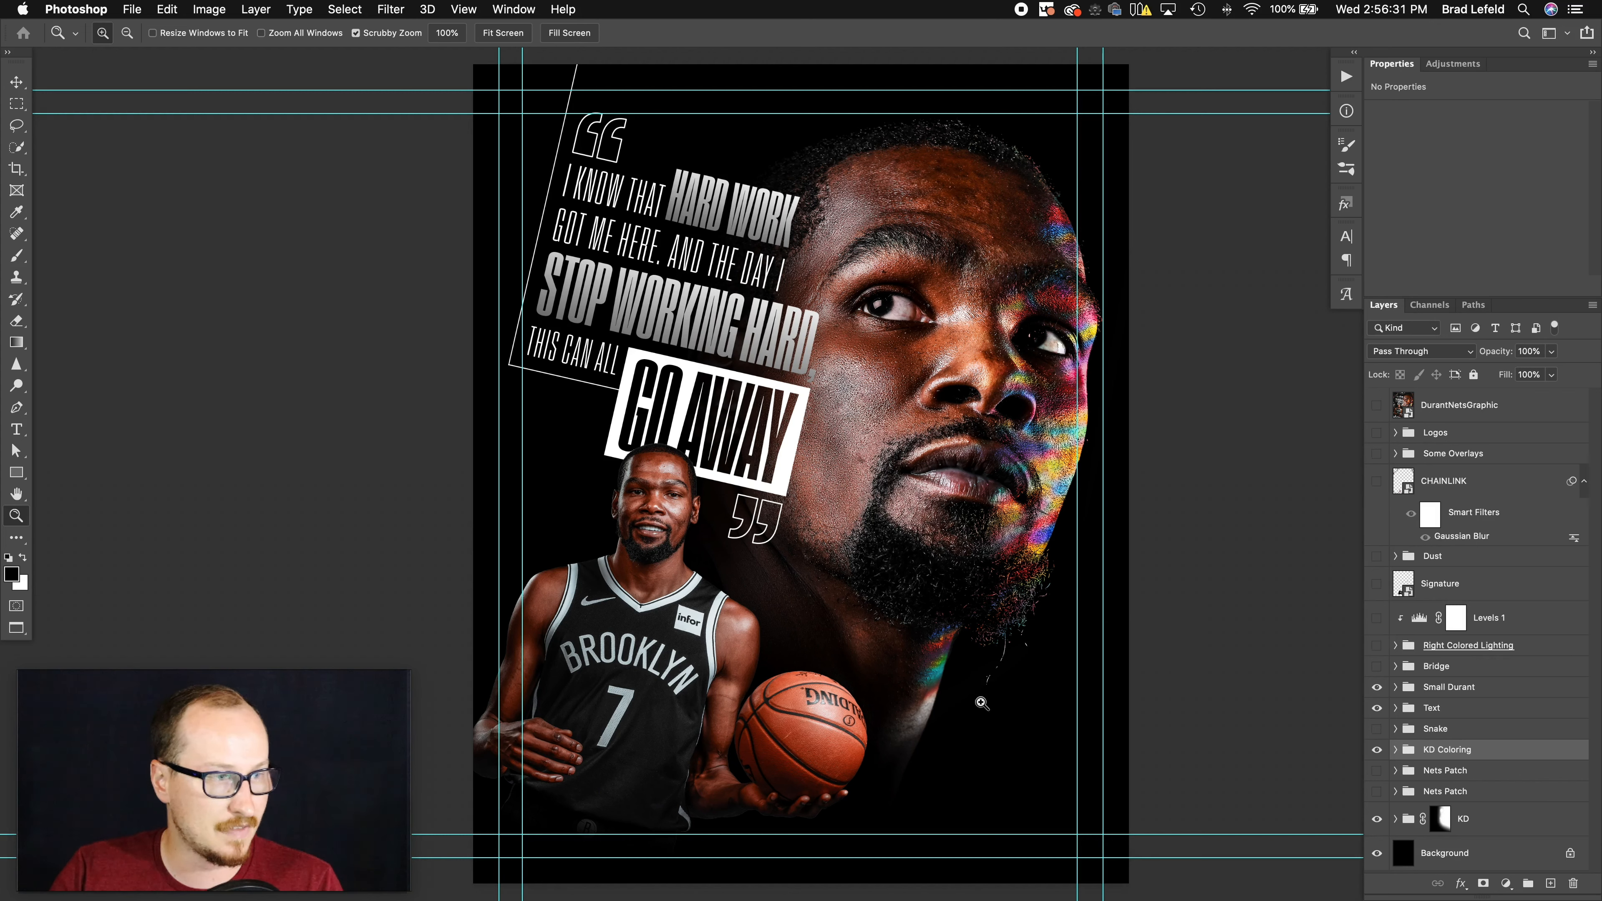
- Show and expand the Right Colored Lighting group, and hide larger copy 4 to isolate larger copy 3
click(1394, 647)
click(1376, 645)
click(1395, 645)
drag(1382, 675, 1379, 753)
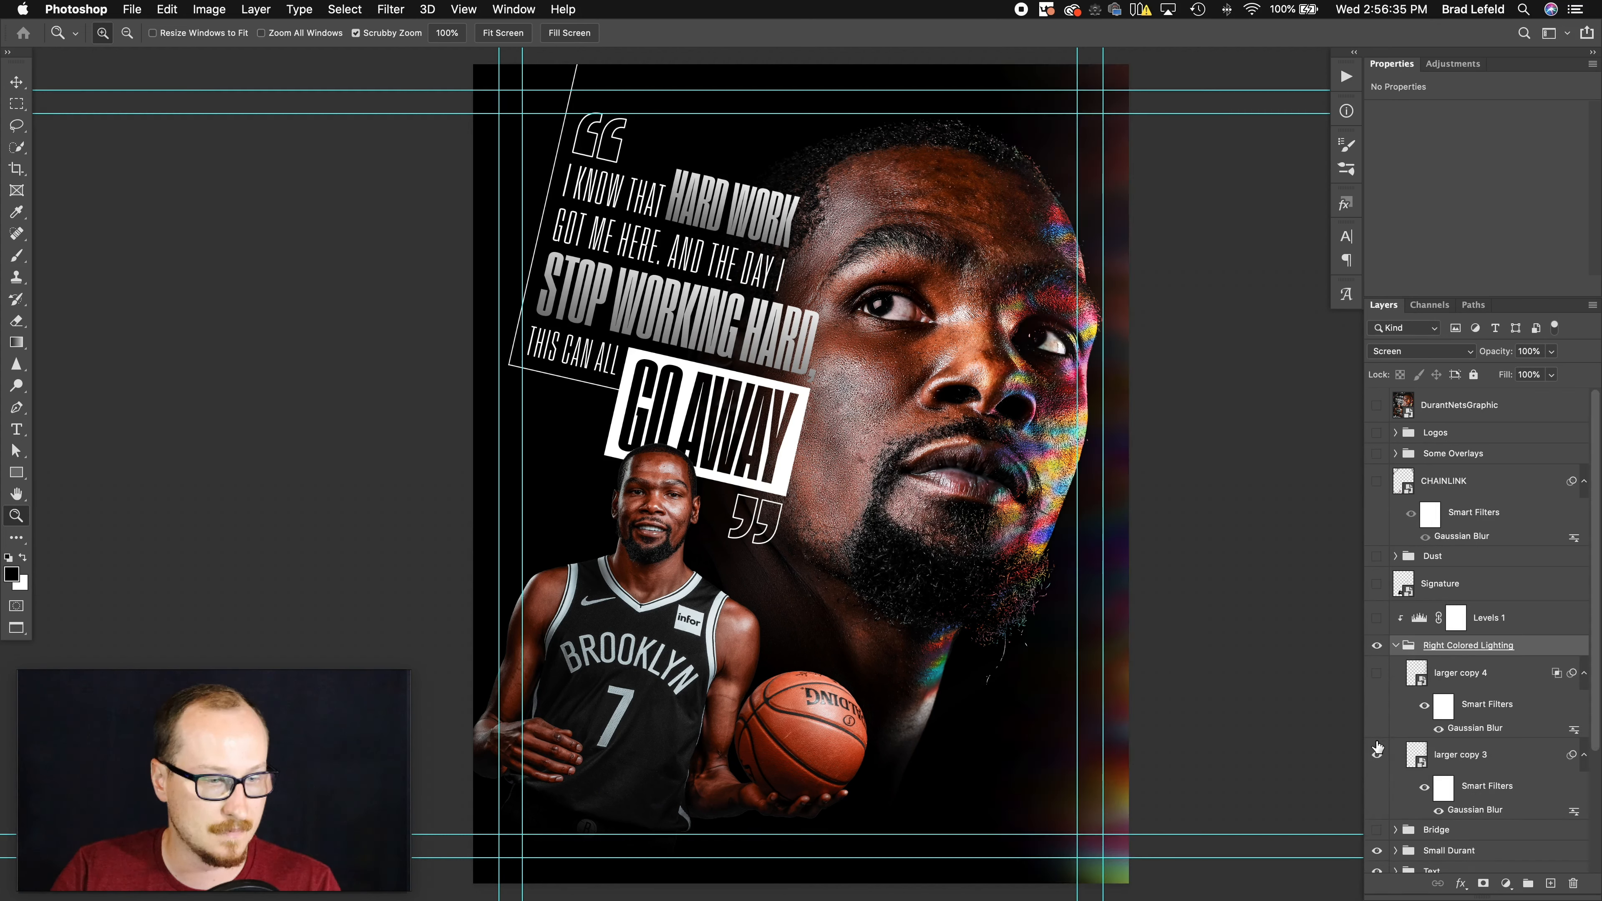
- Open the contents of larger copy 3, hide everything above its base photo layer, and switch to another open document
click(1417, 754)
double_click(1417, 755)
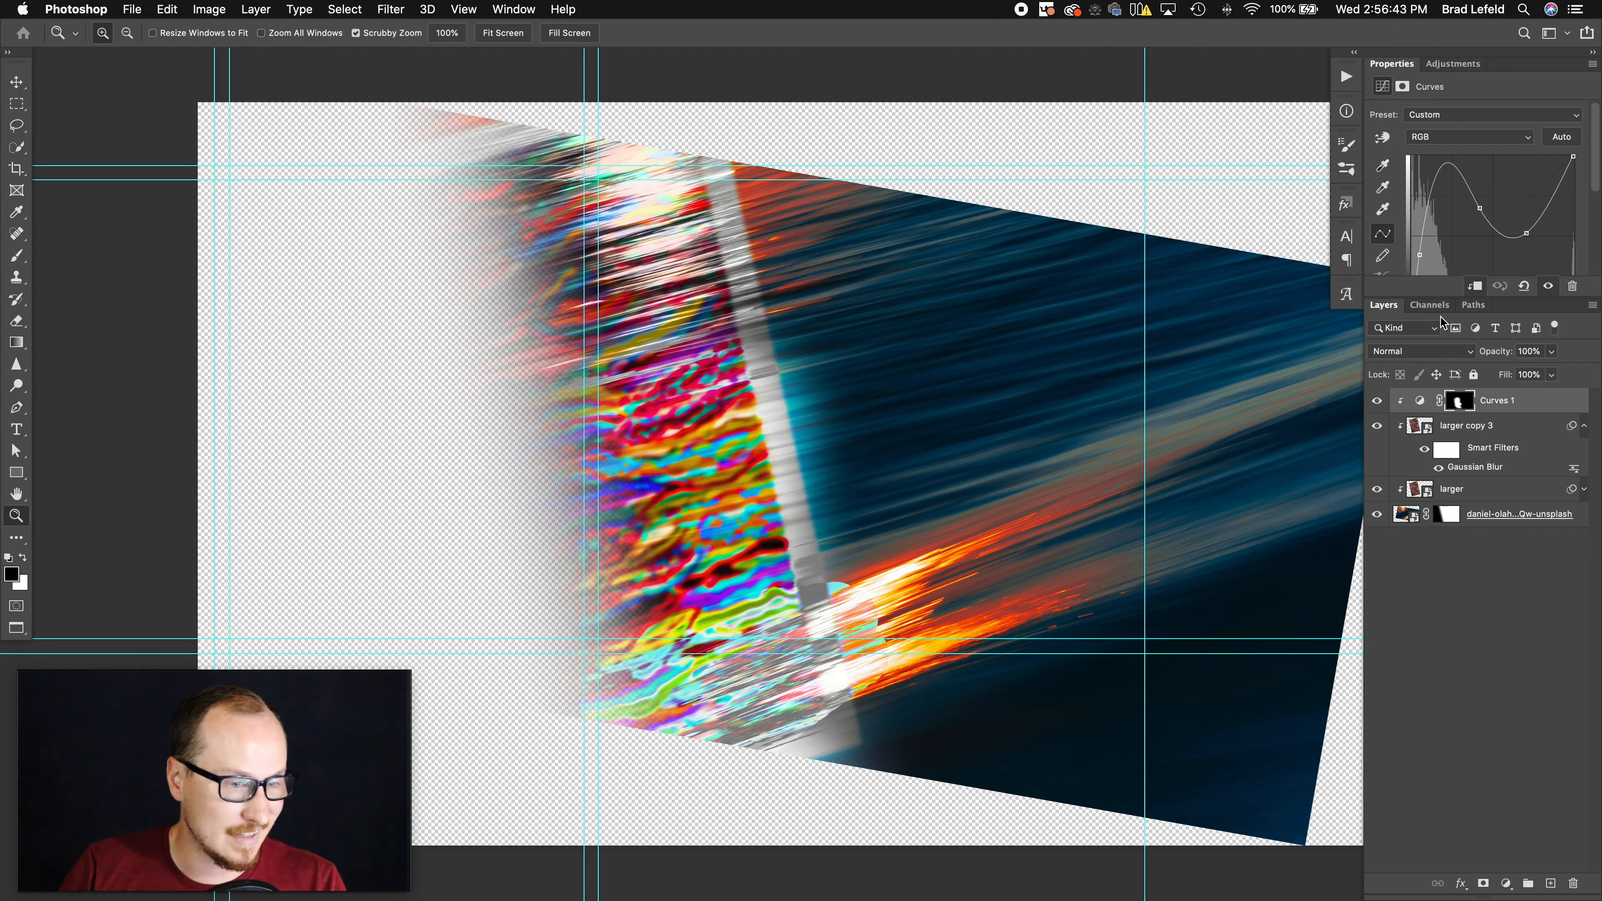
drag(1377, 490, 1377, 401)
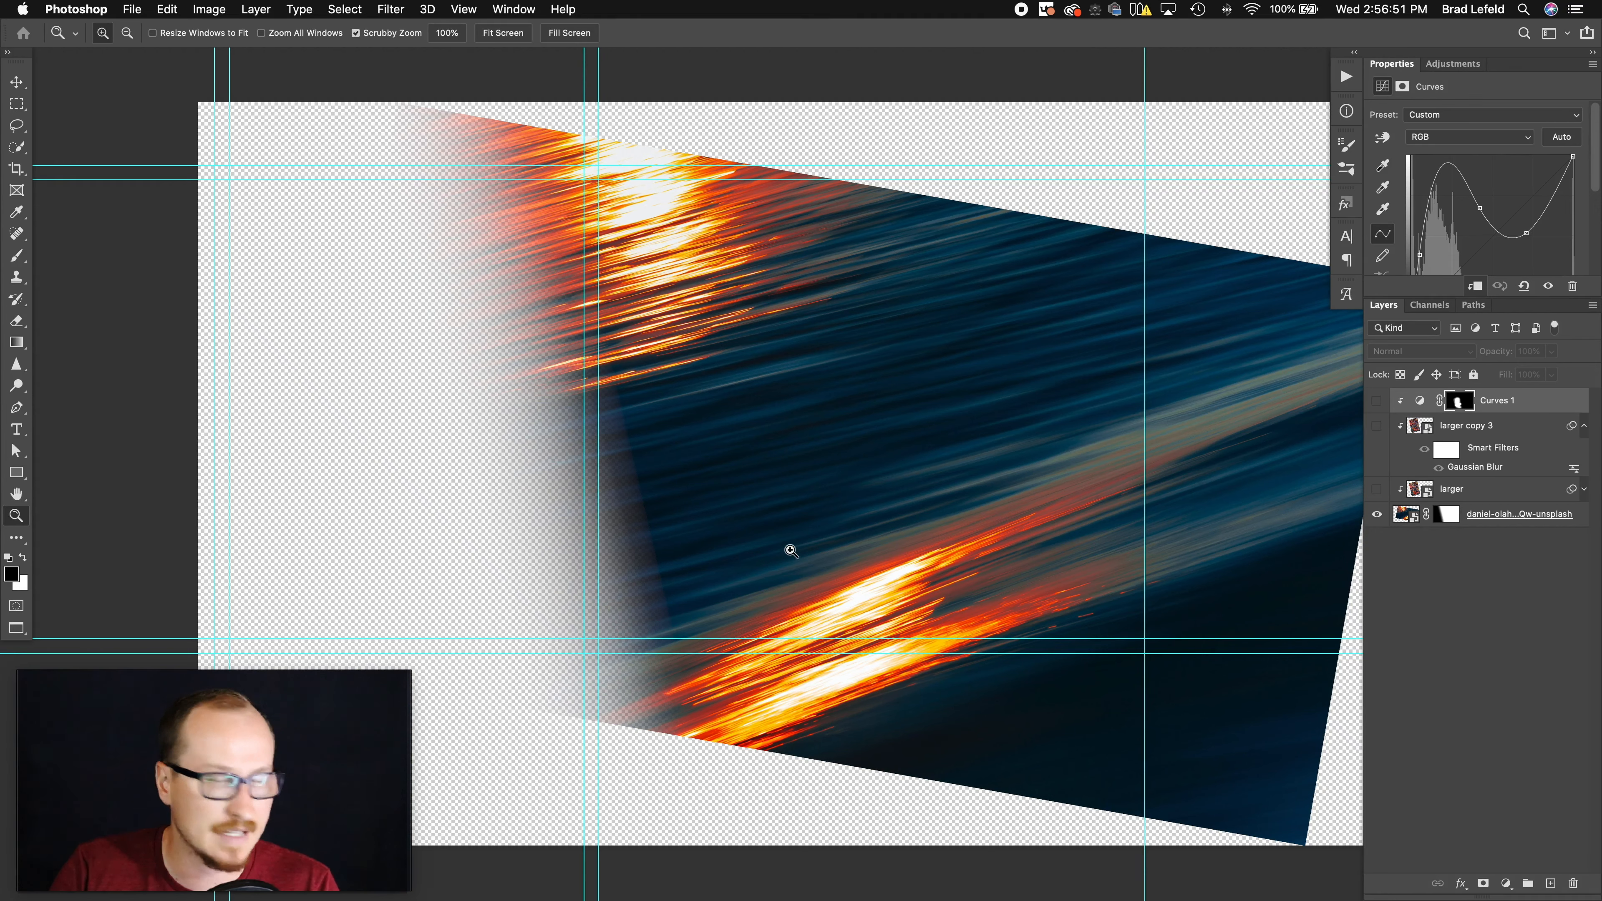
key(super+grave)
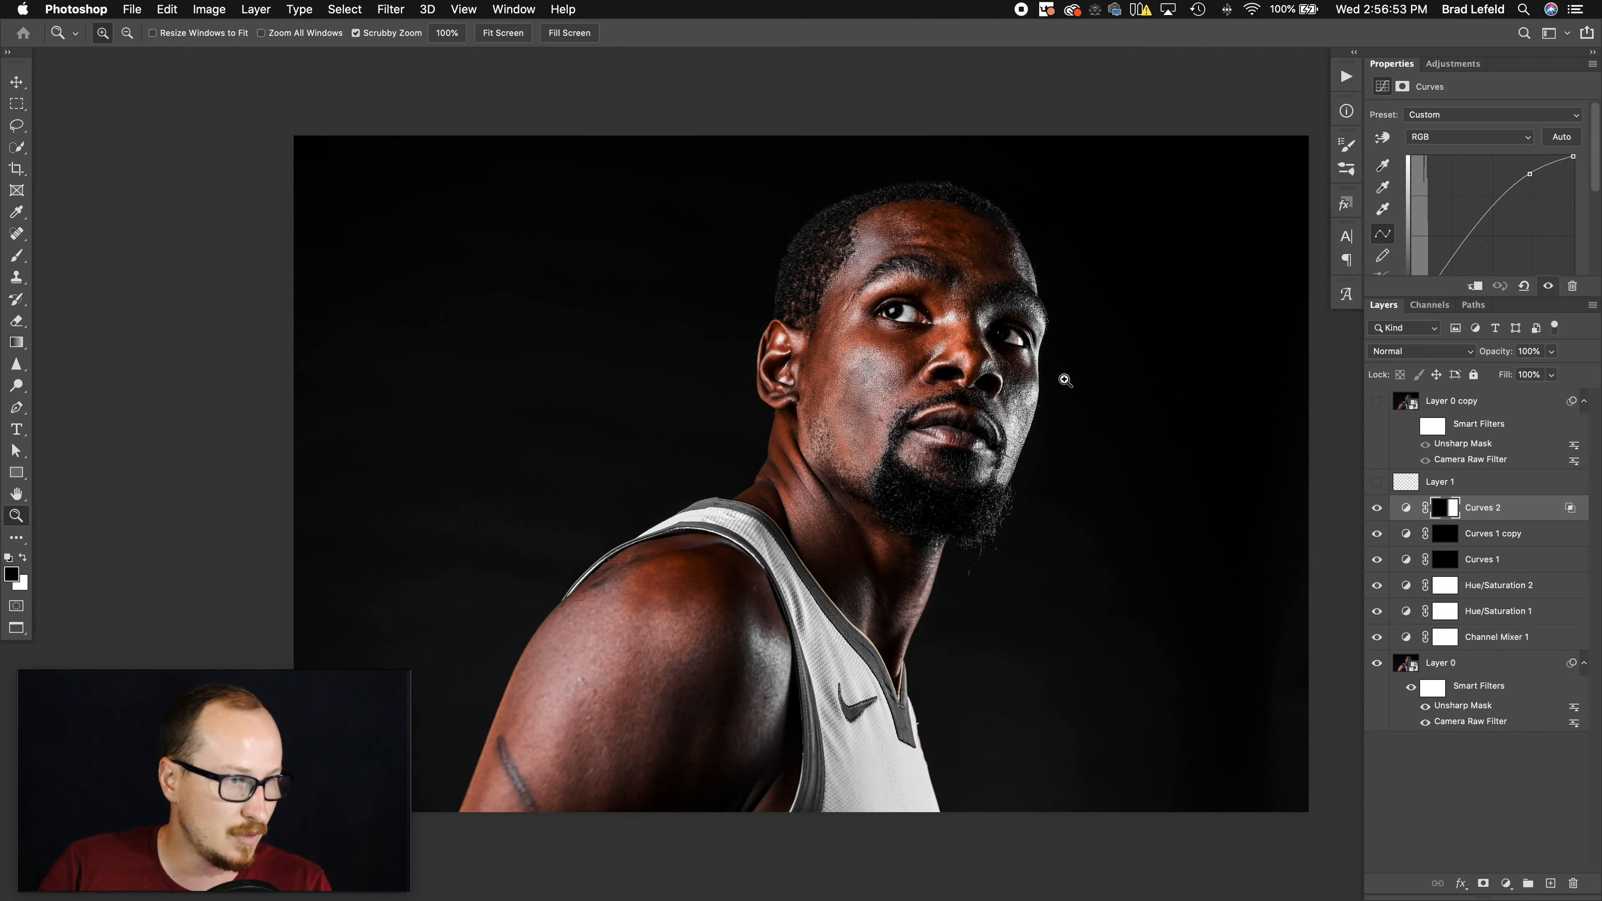
- Close Durantedited.psd without saving, return to the poster, and make larger copy 3 and larger copy 4 visible
key(super+w)
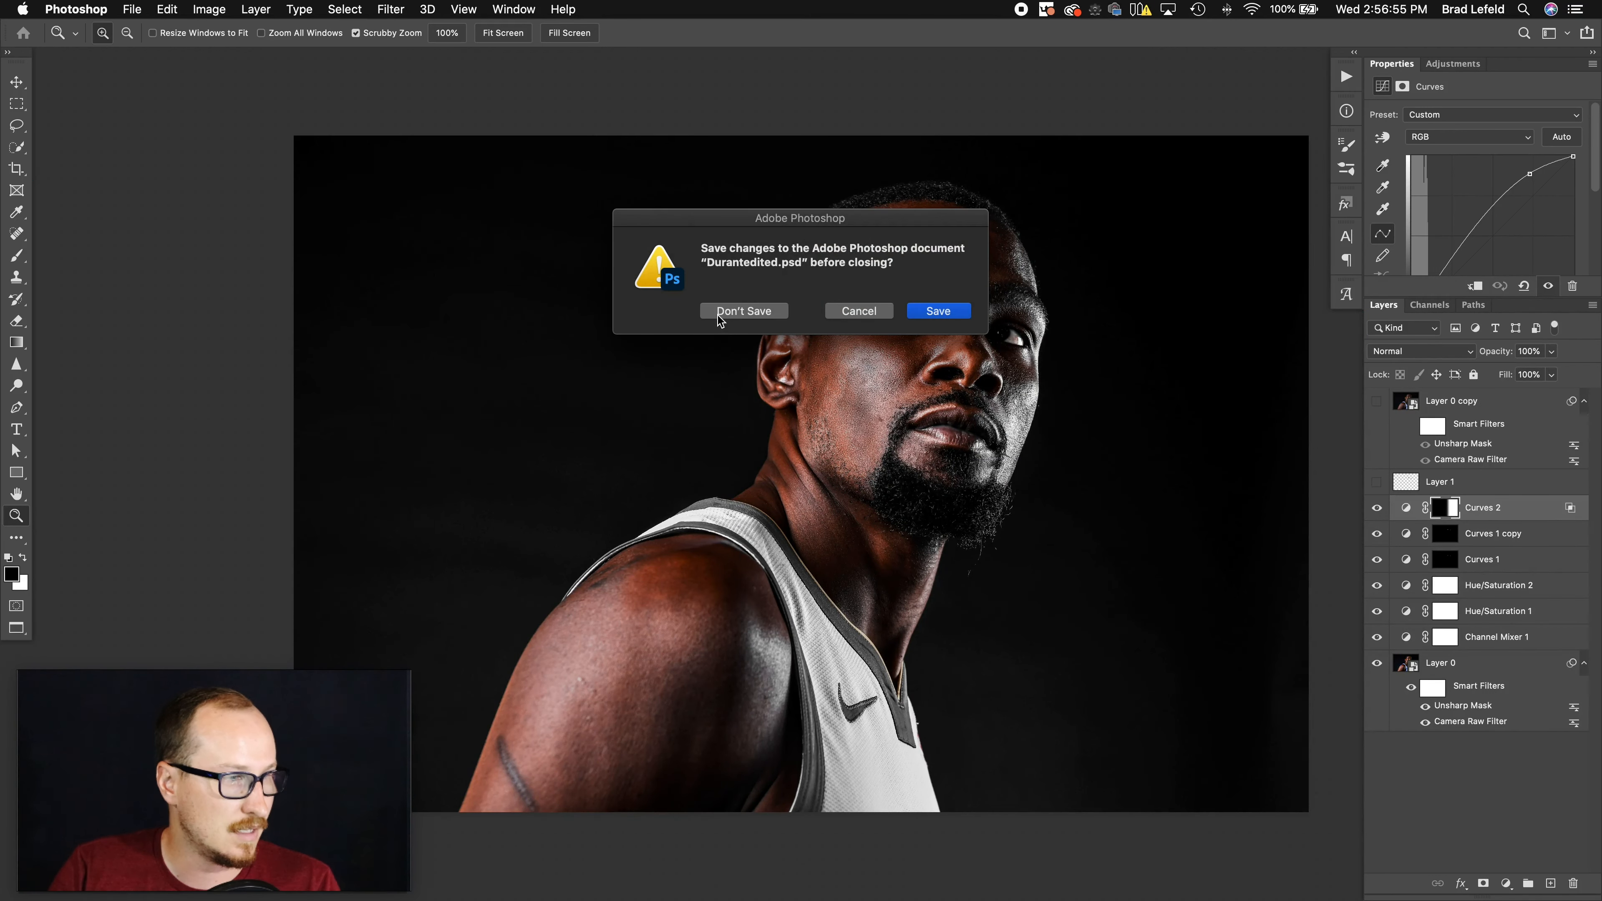
click(743, 311)
key(super+grave)
key(v)
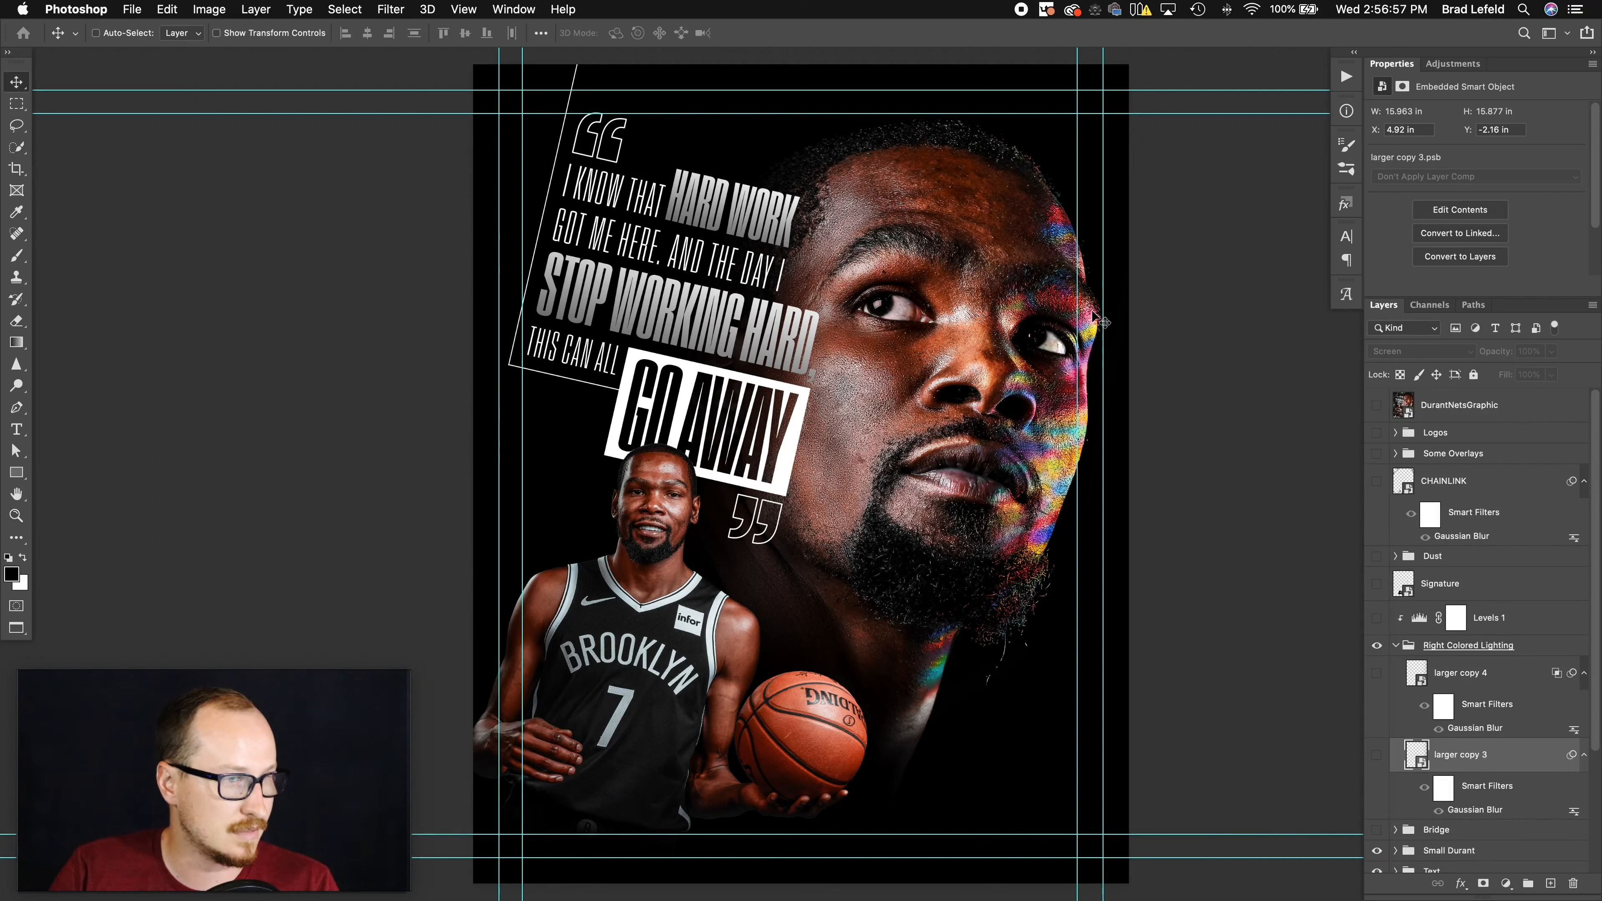
click(1377, 755)
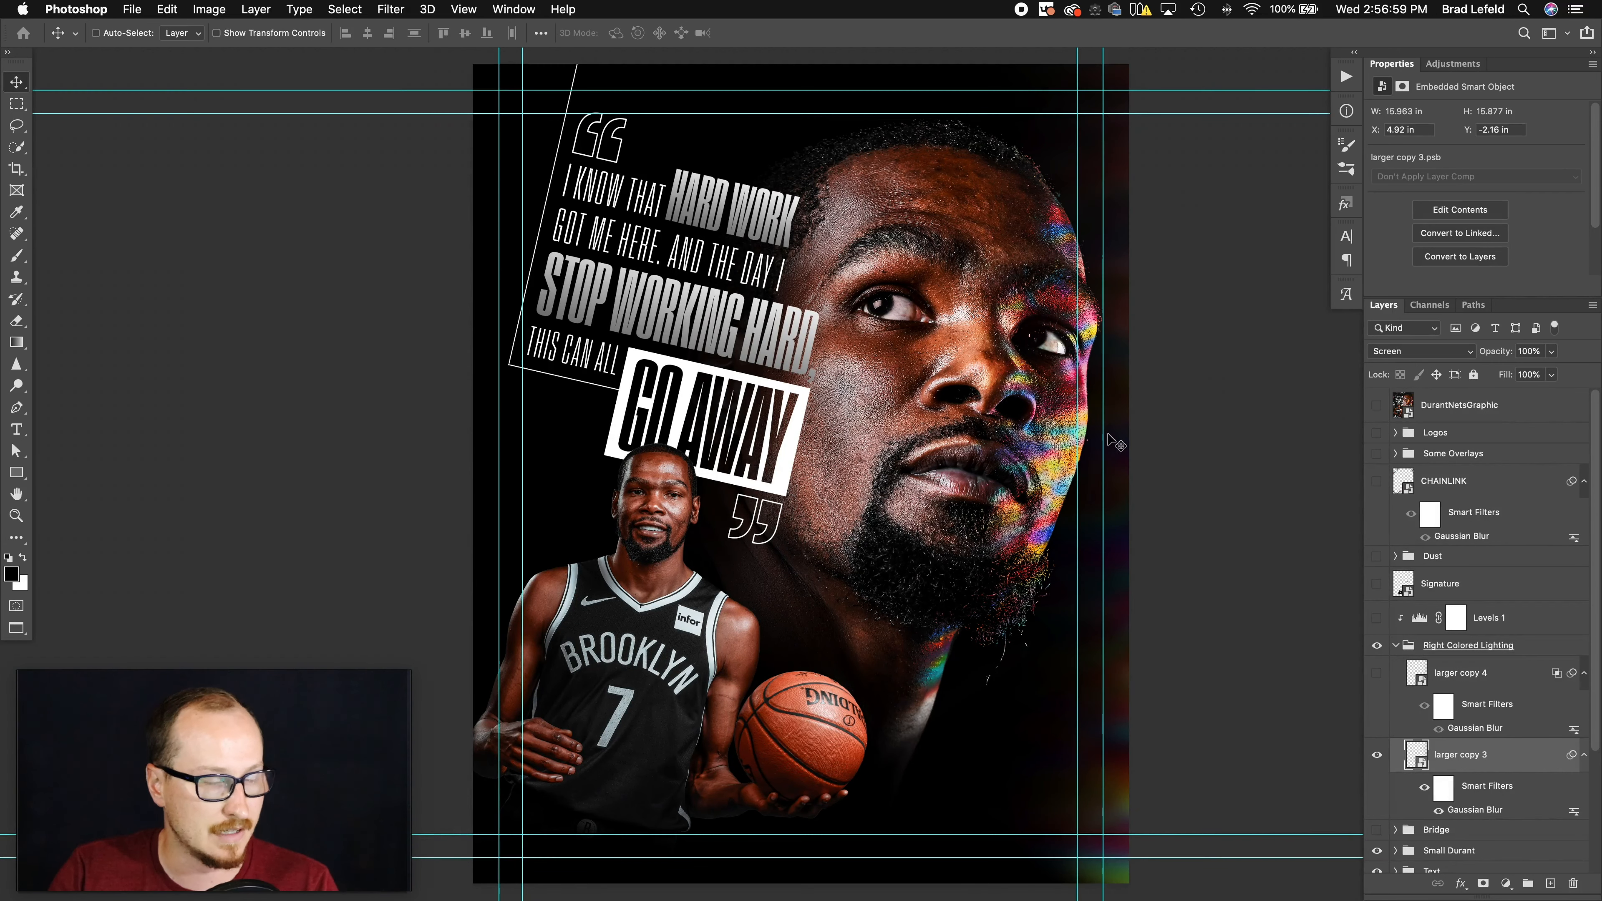
click(1462, 673)
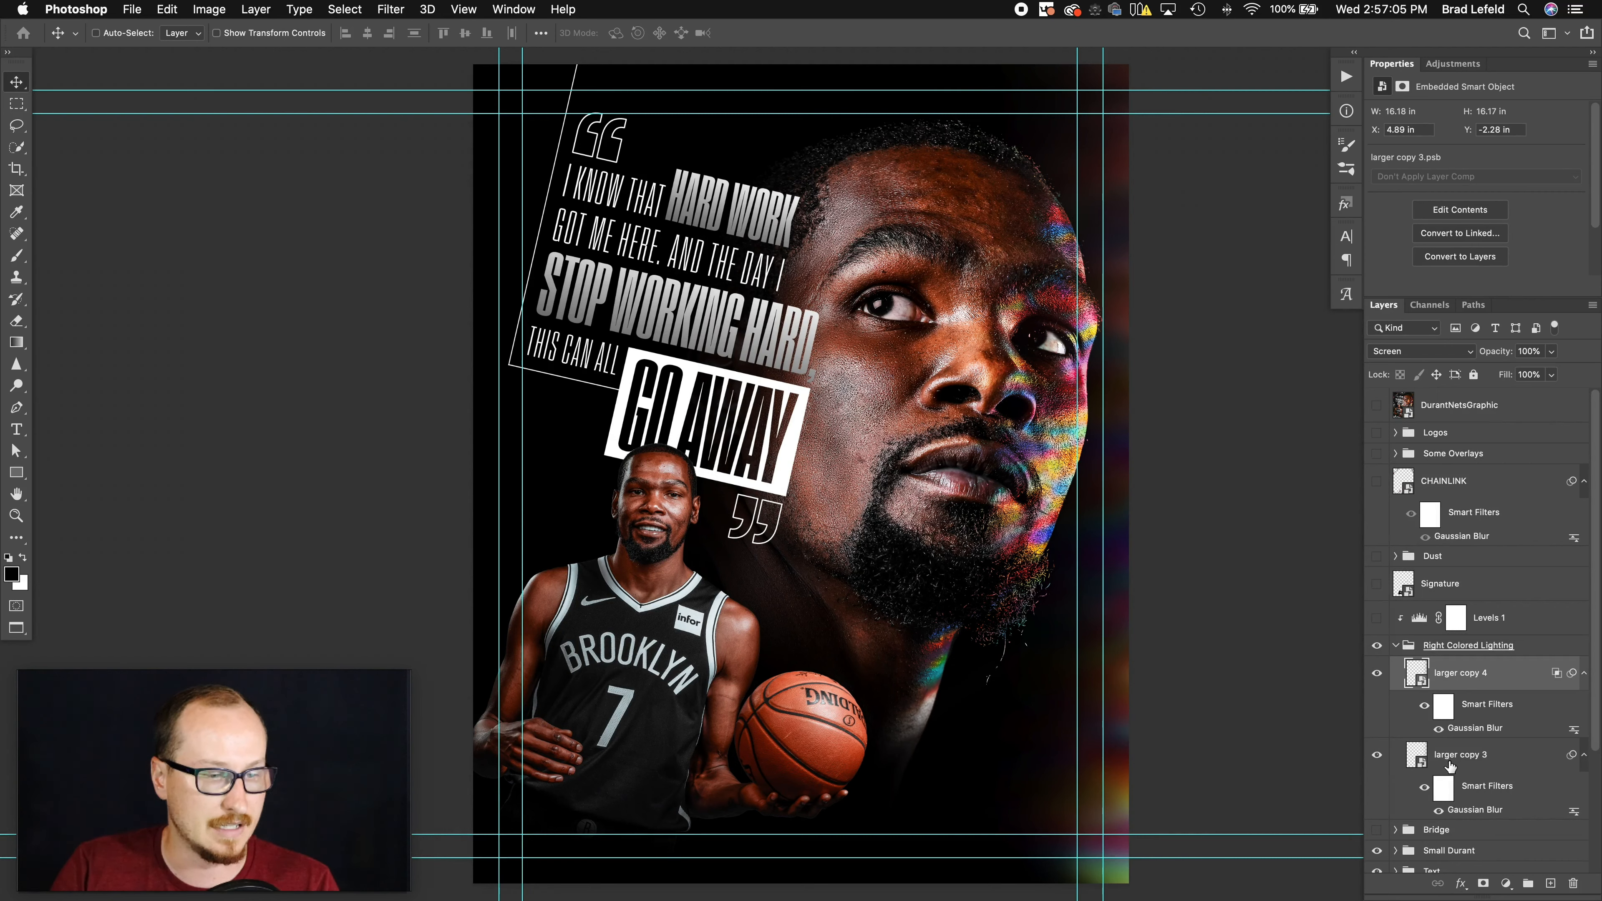
- Turn off the Gaussian Blur on both colored lighting layers and switch to the open contents of larger copy 3
click(1437, 731)
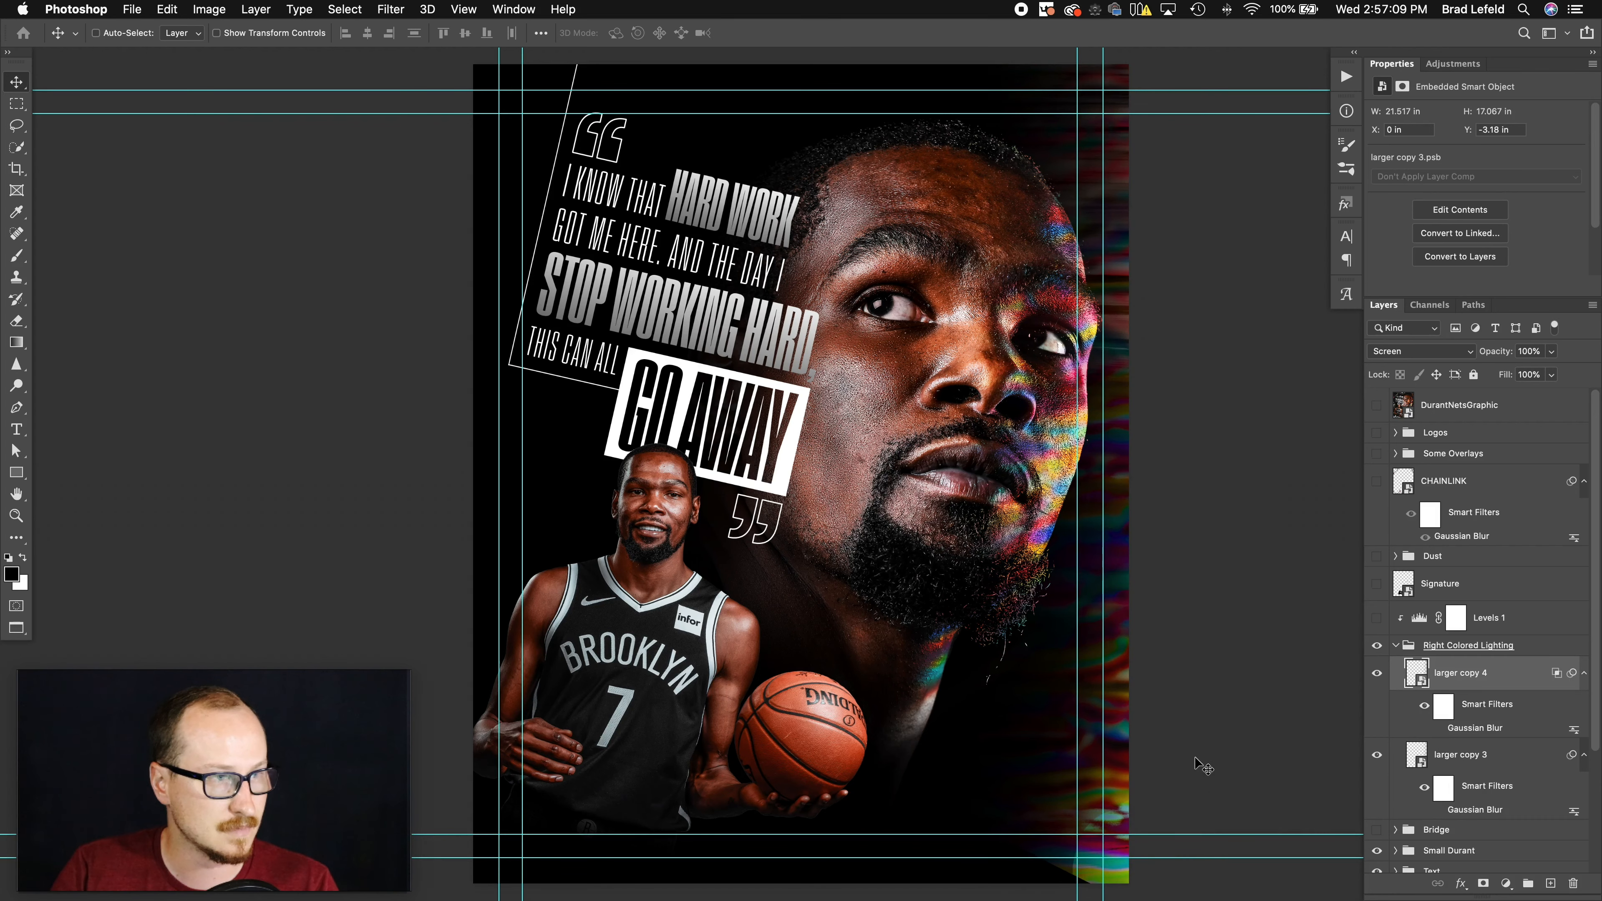
key(super+grave)
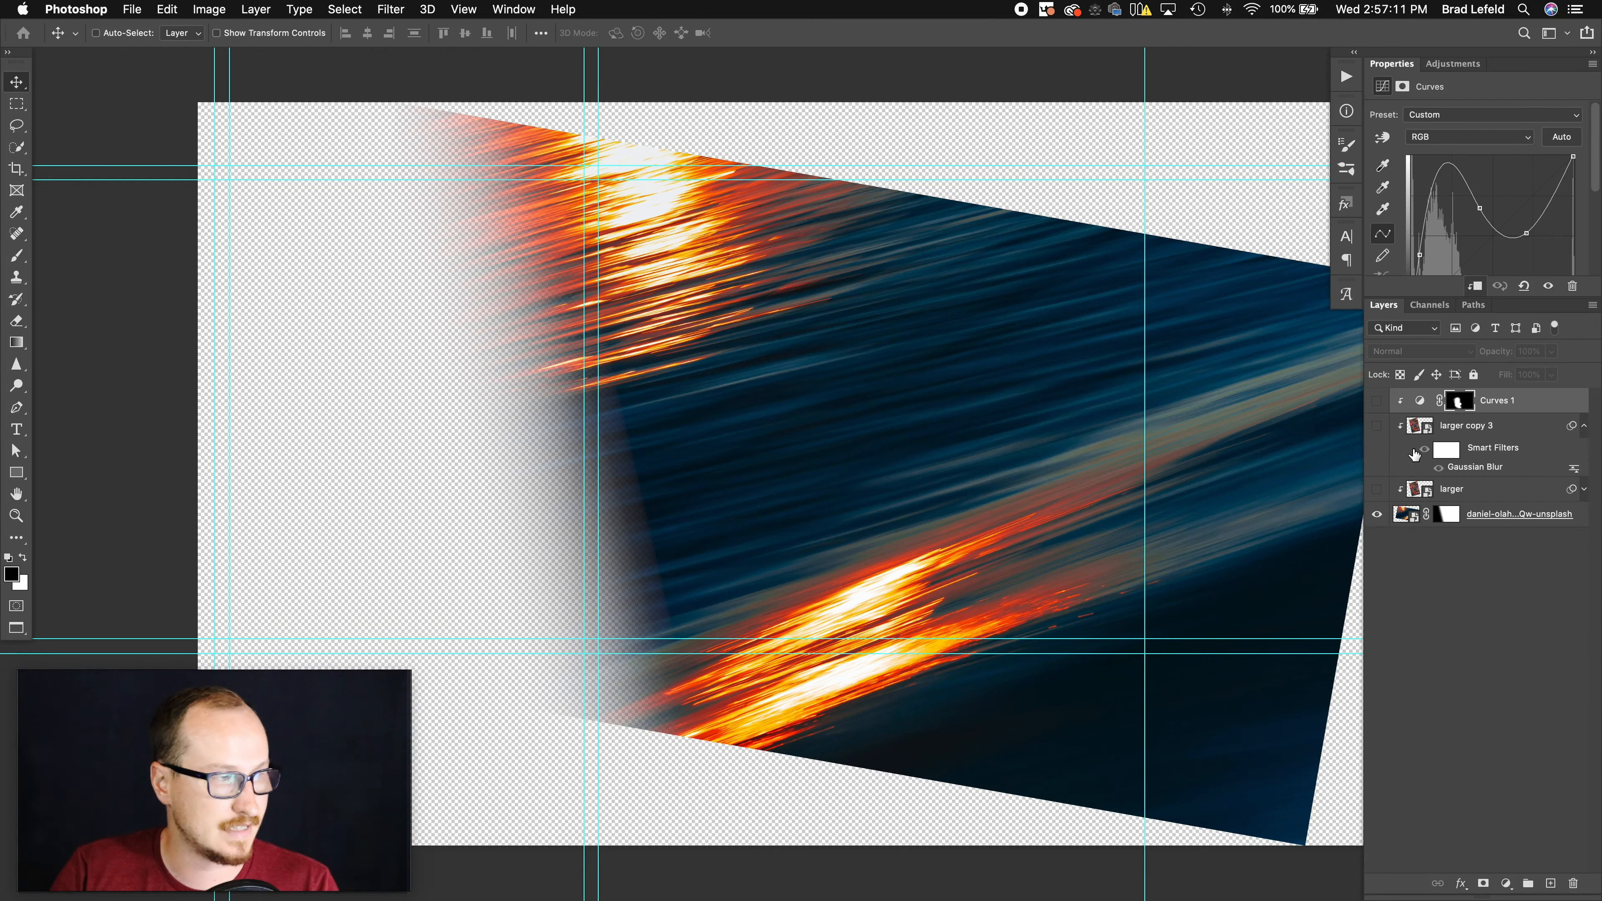
key(super+grave)
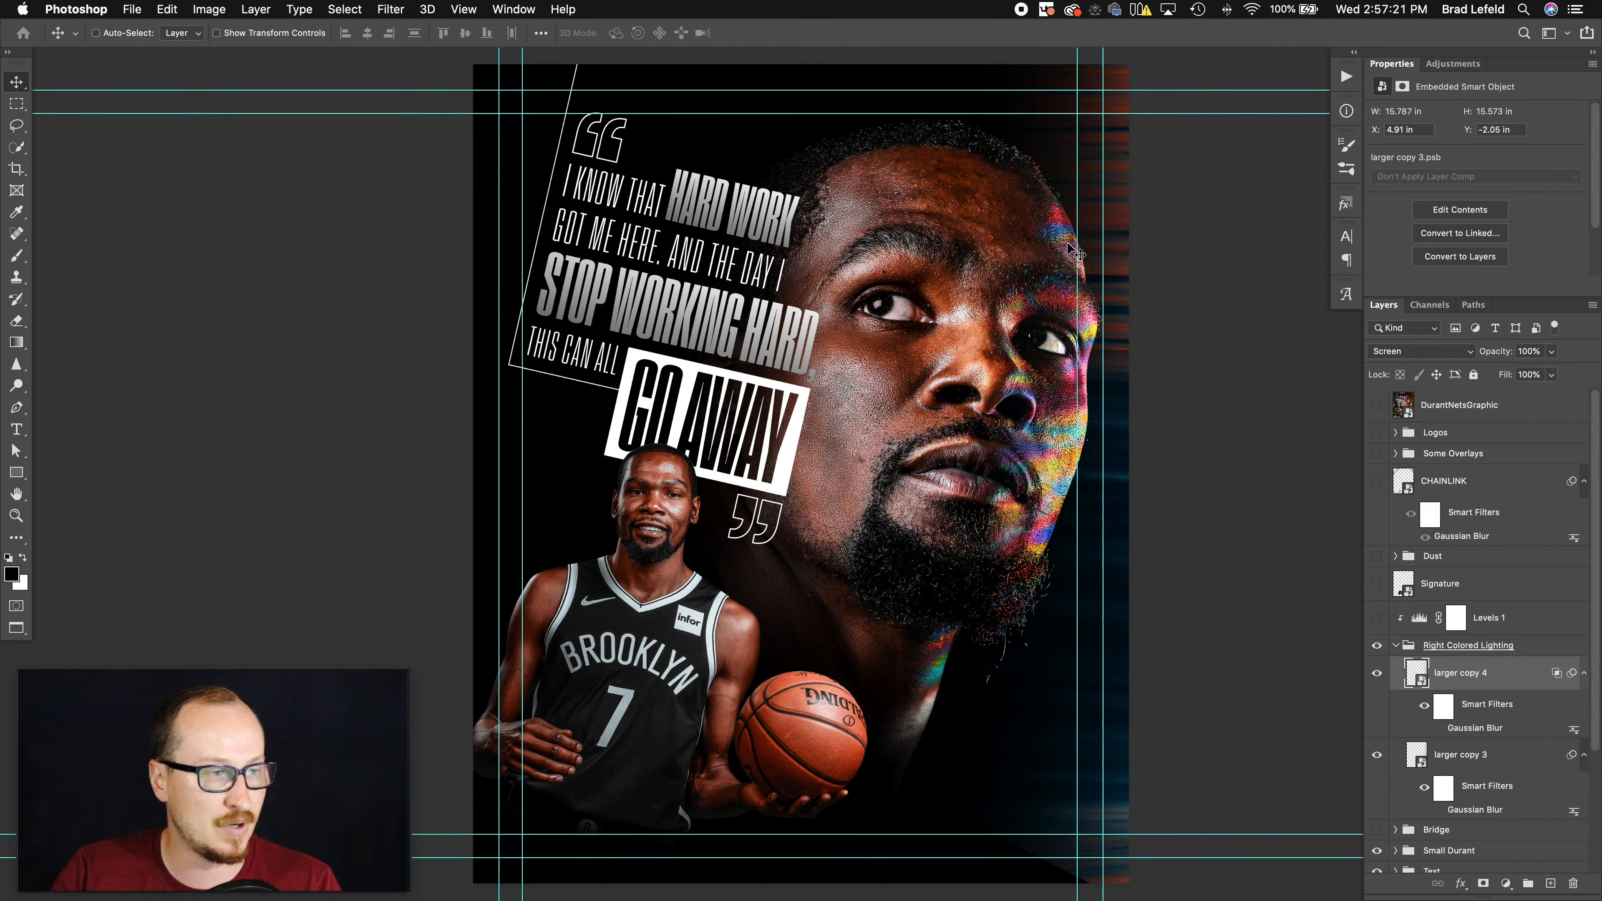
key(ctrl+Tab)
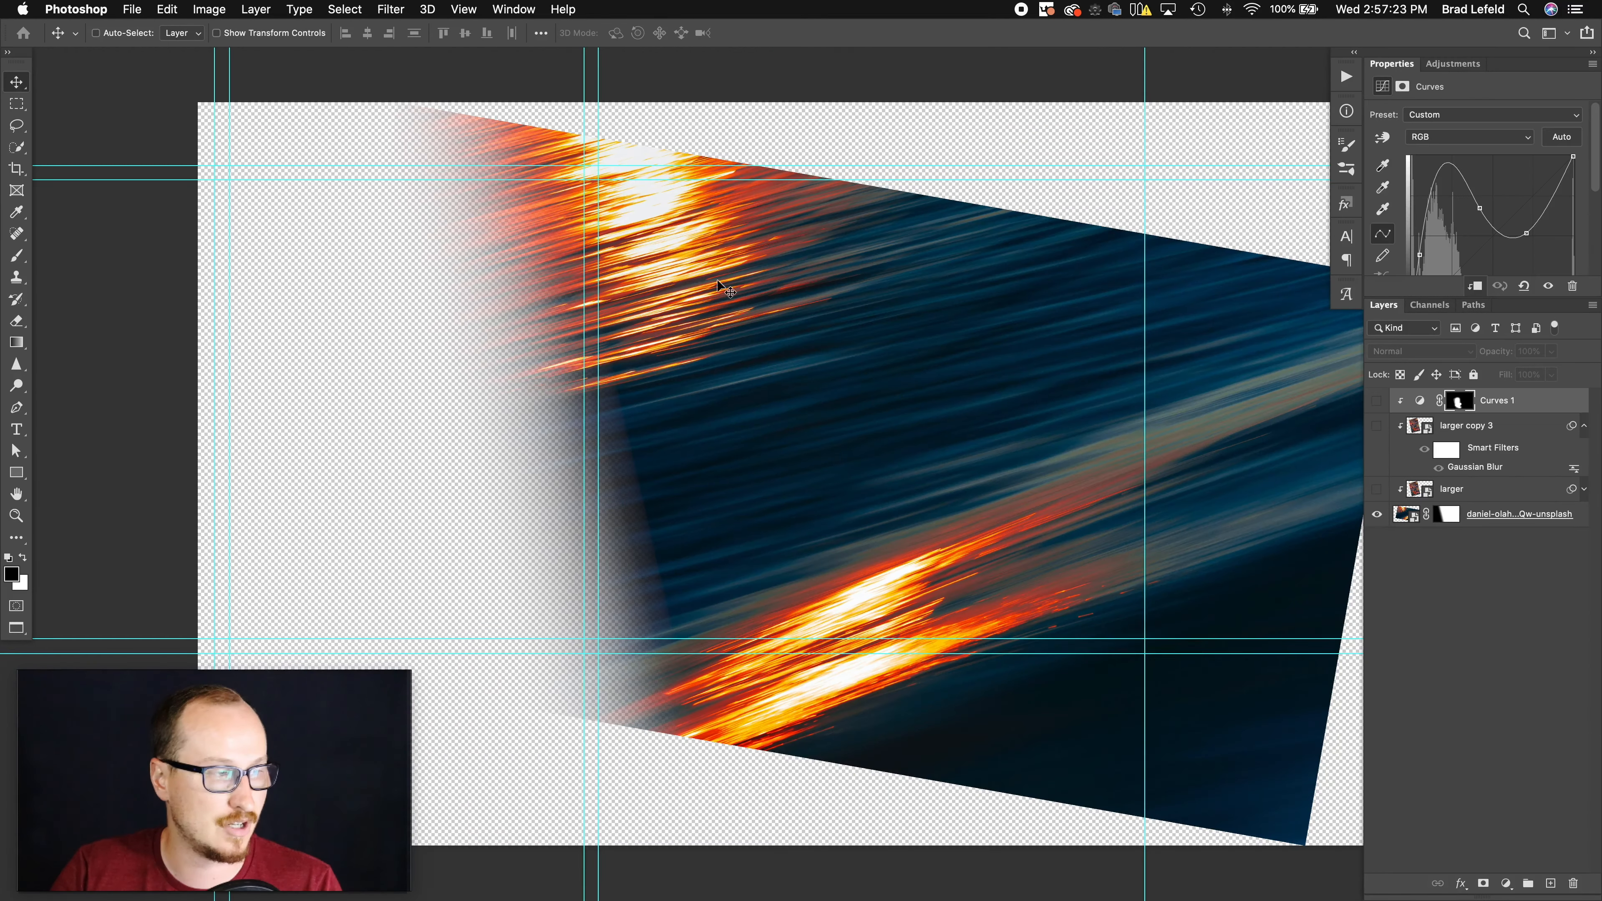
- Show the larger, larger copy 3 and Curves 1 layers one by one above the base light-streak photo, and select larger
click(1378, 489)
click(1454, 491)
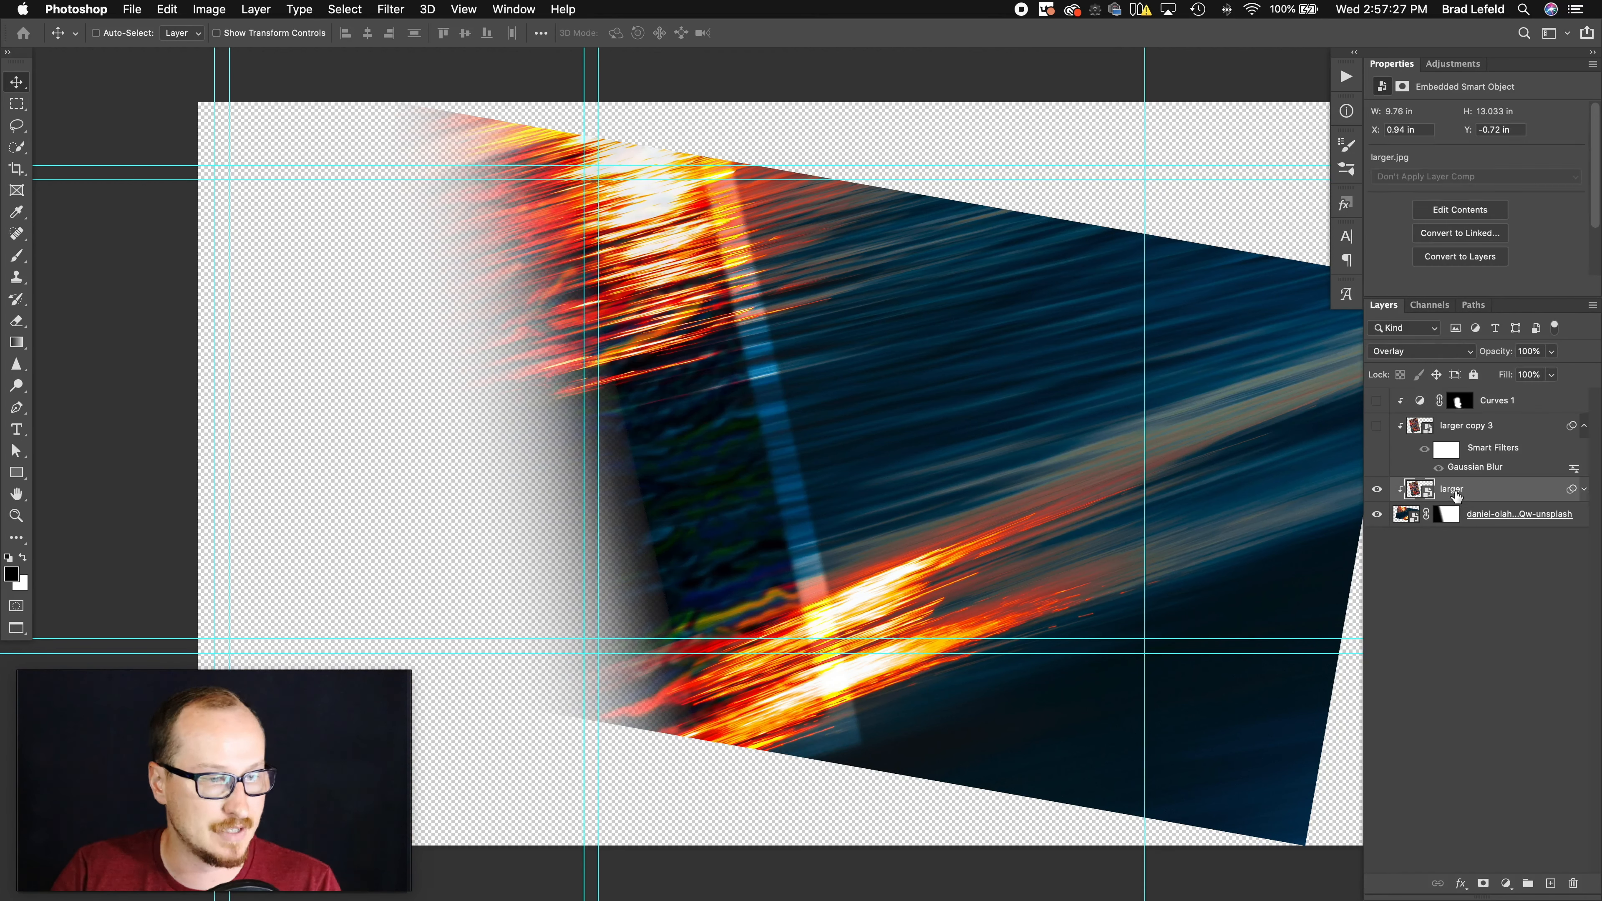
click(1377, 426)
click(1477, 428)
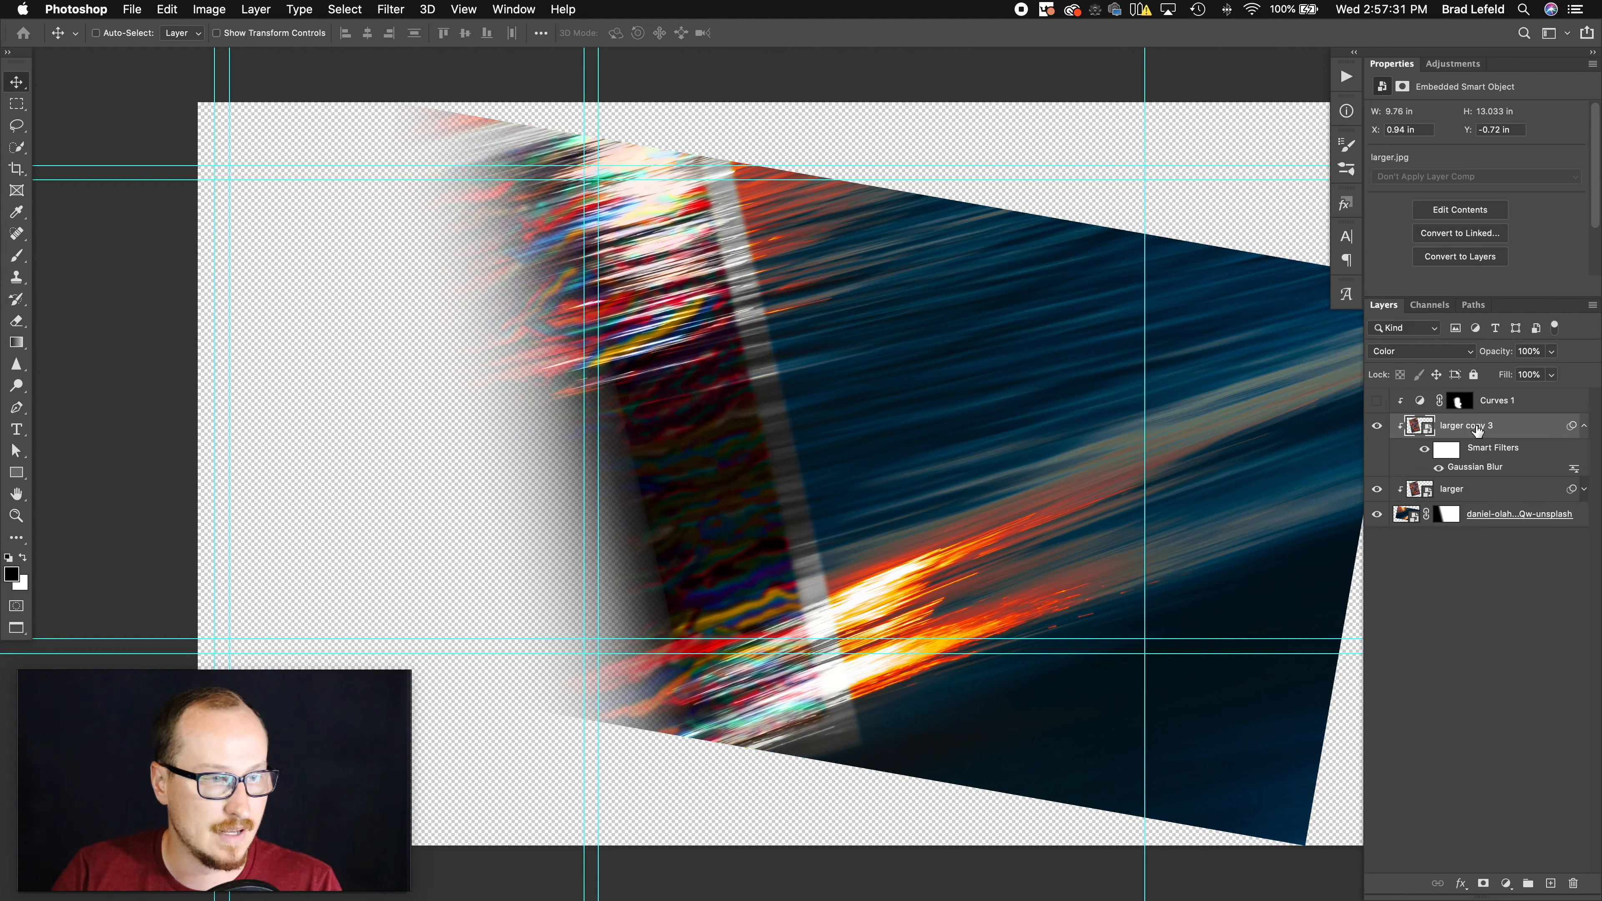
click(1494, 401)
click(1377, 401)
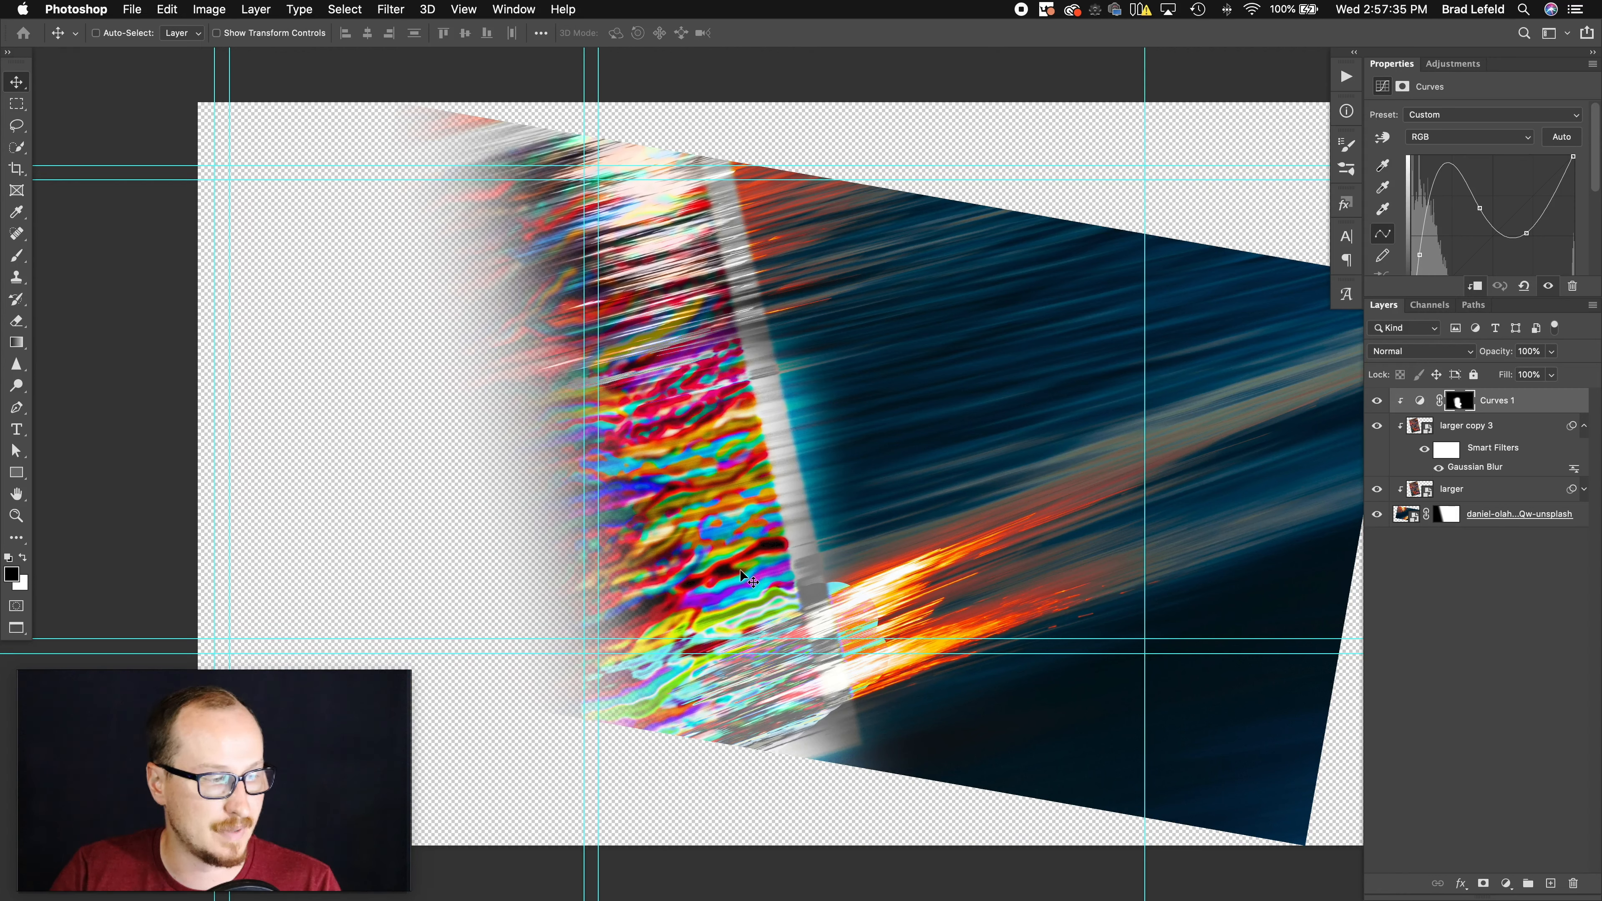
click(1517, 435)
click(1485, 491)
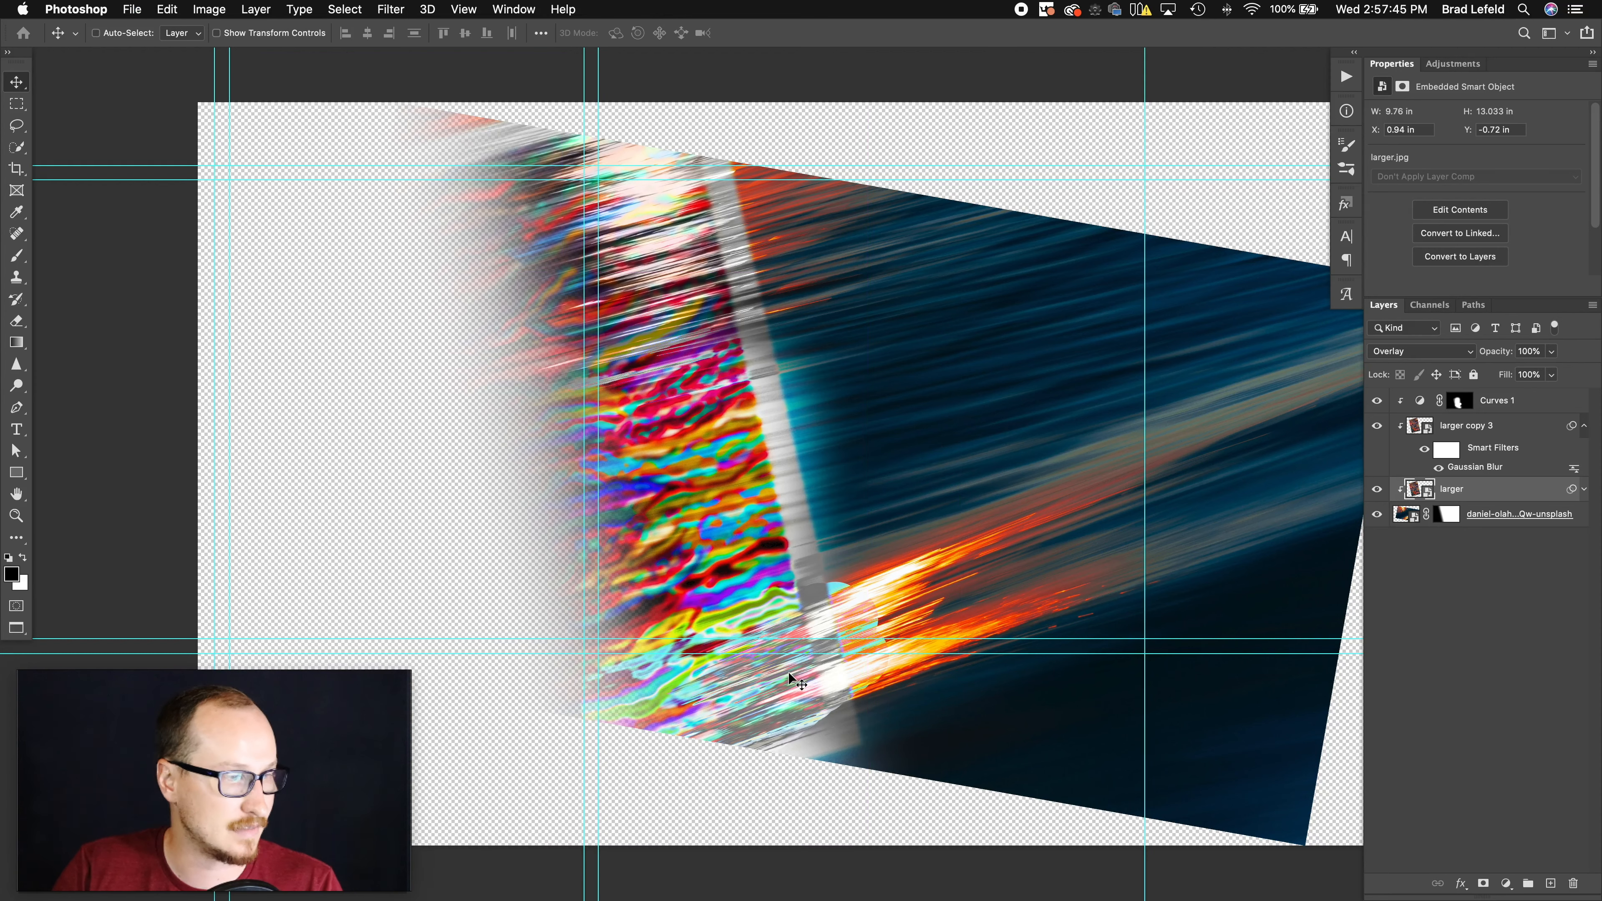
- Close the smart object contents, turn Gaussian Blur back on for both lighting layers, and show and select Levels 1
key(super+w)
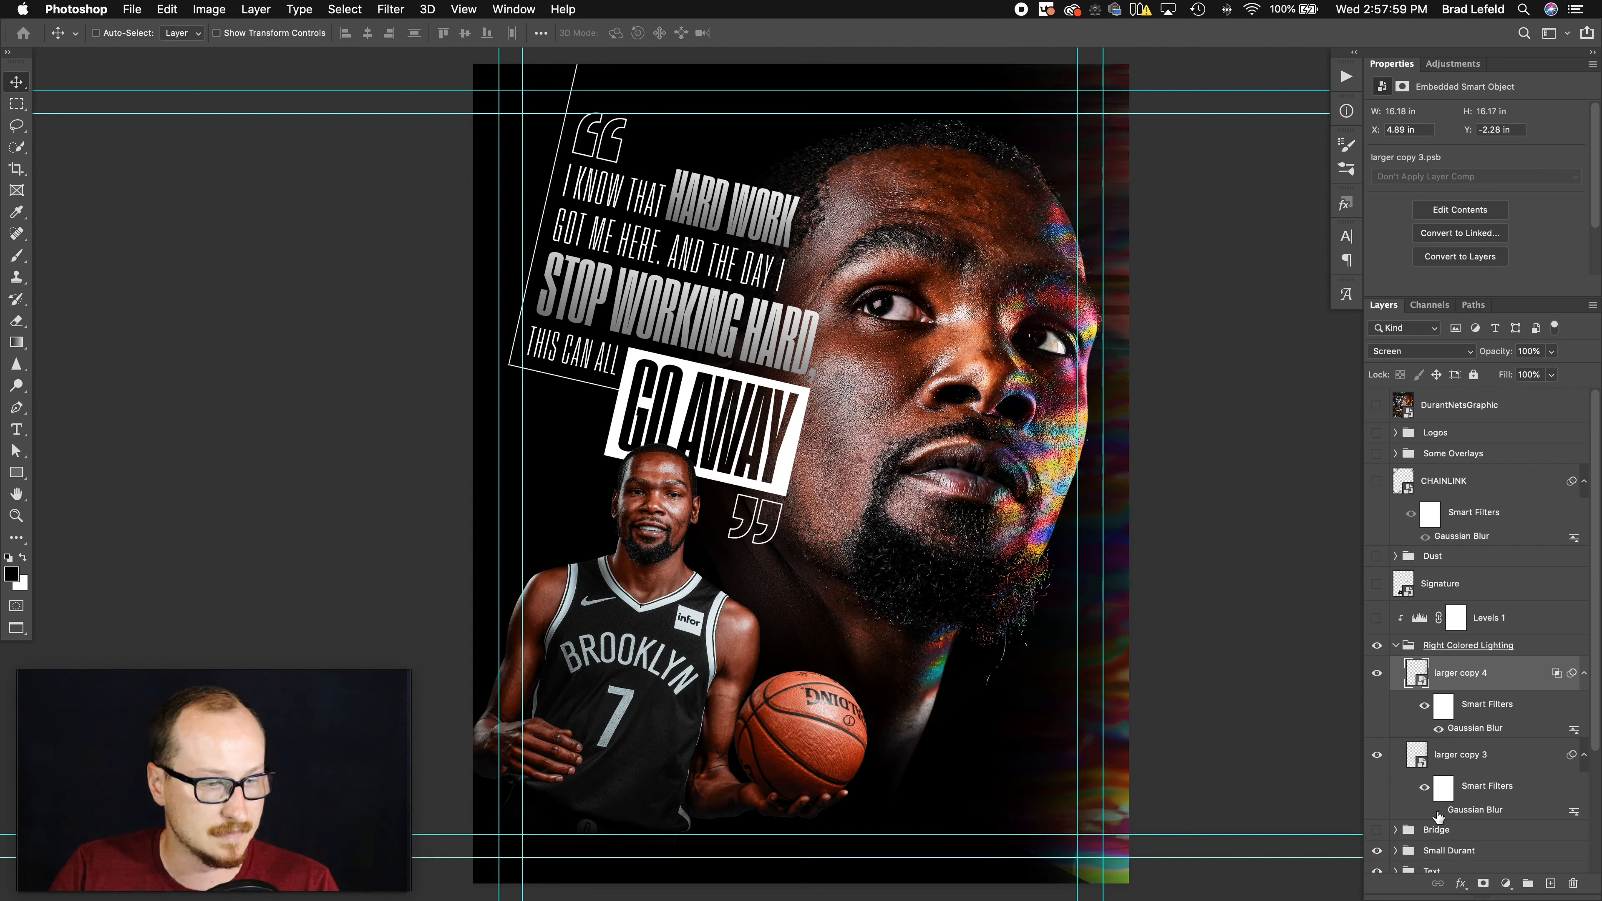
click(1438, 812)
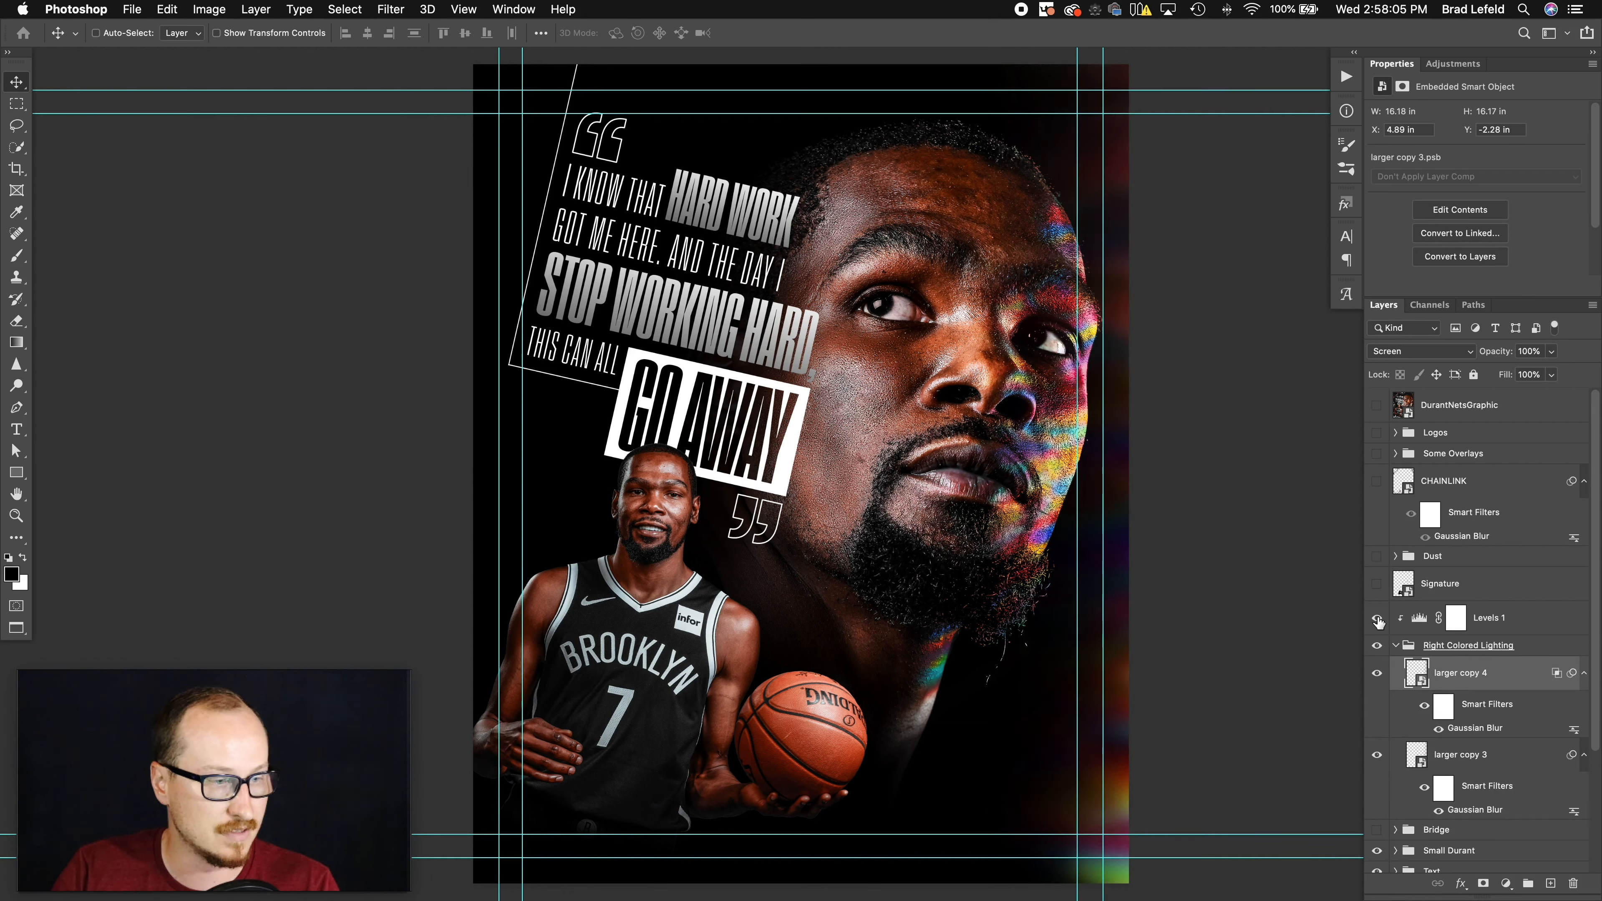
click(1504, 621)
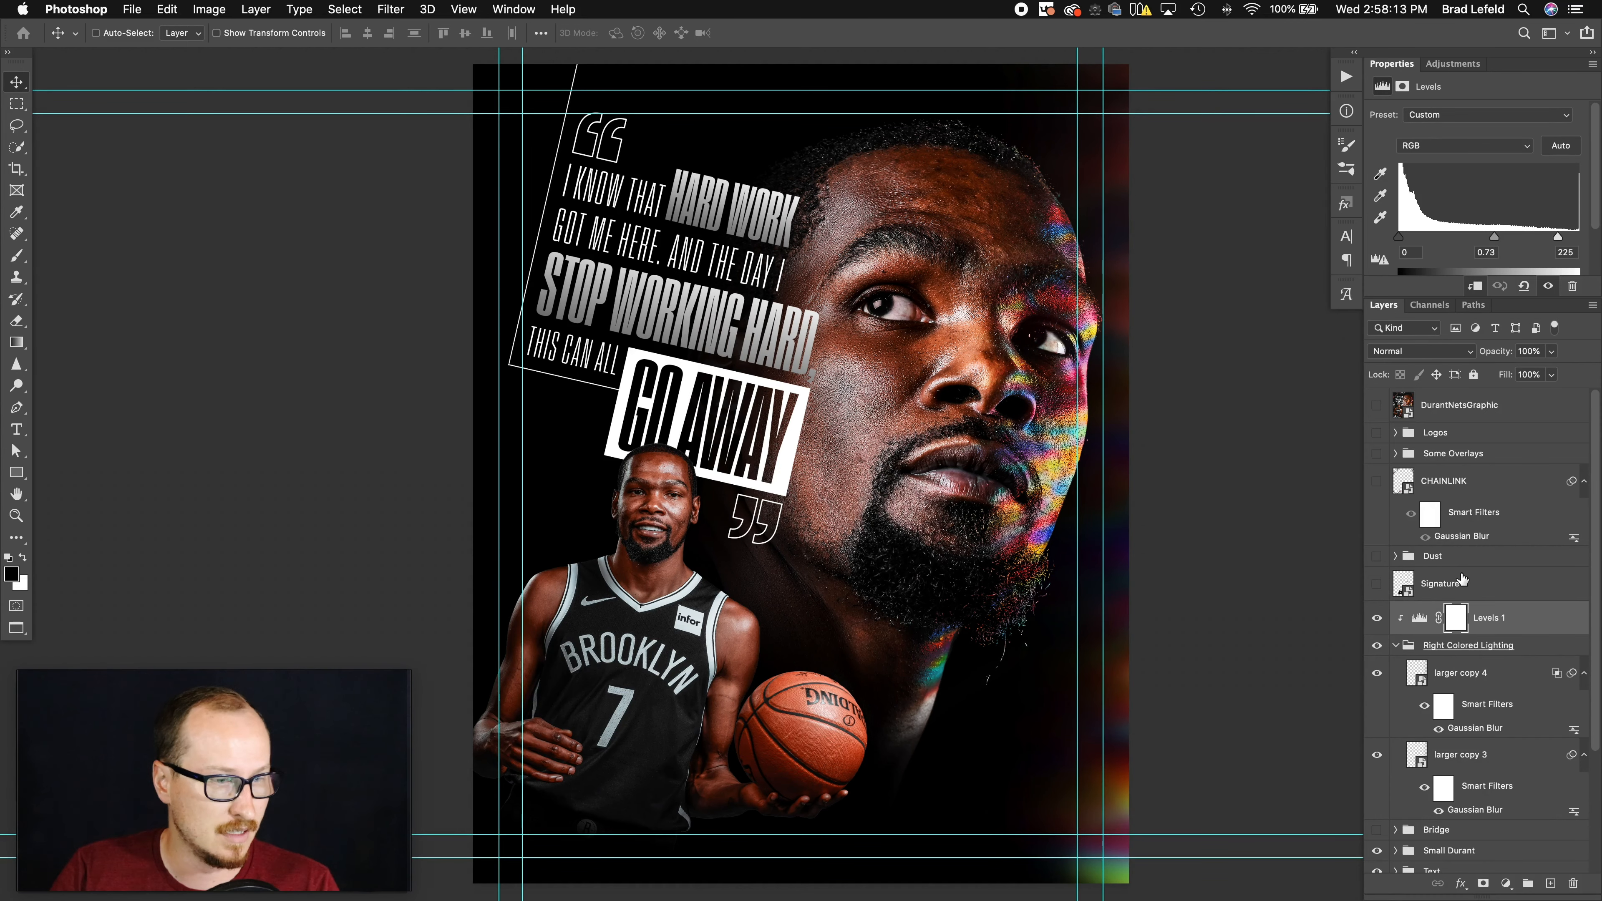
- Select the Signature layer and make it visible over the small Durant figure
click(1461, 582)
scroll(968, 584, down, 5)
scroll(978, 595, up, 5)
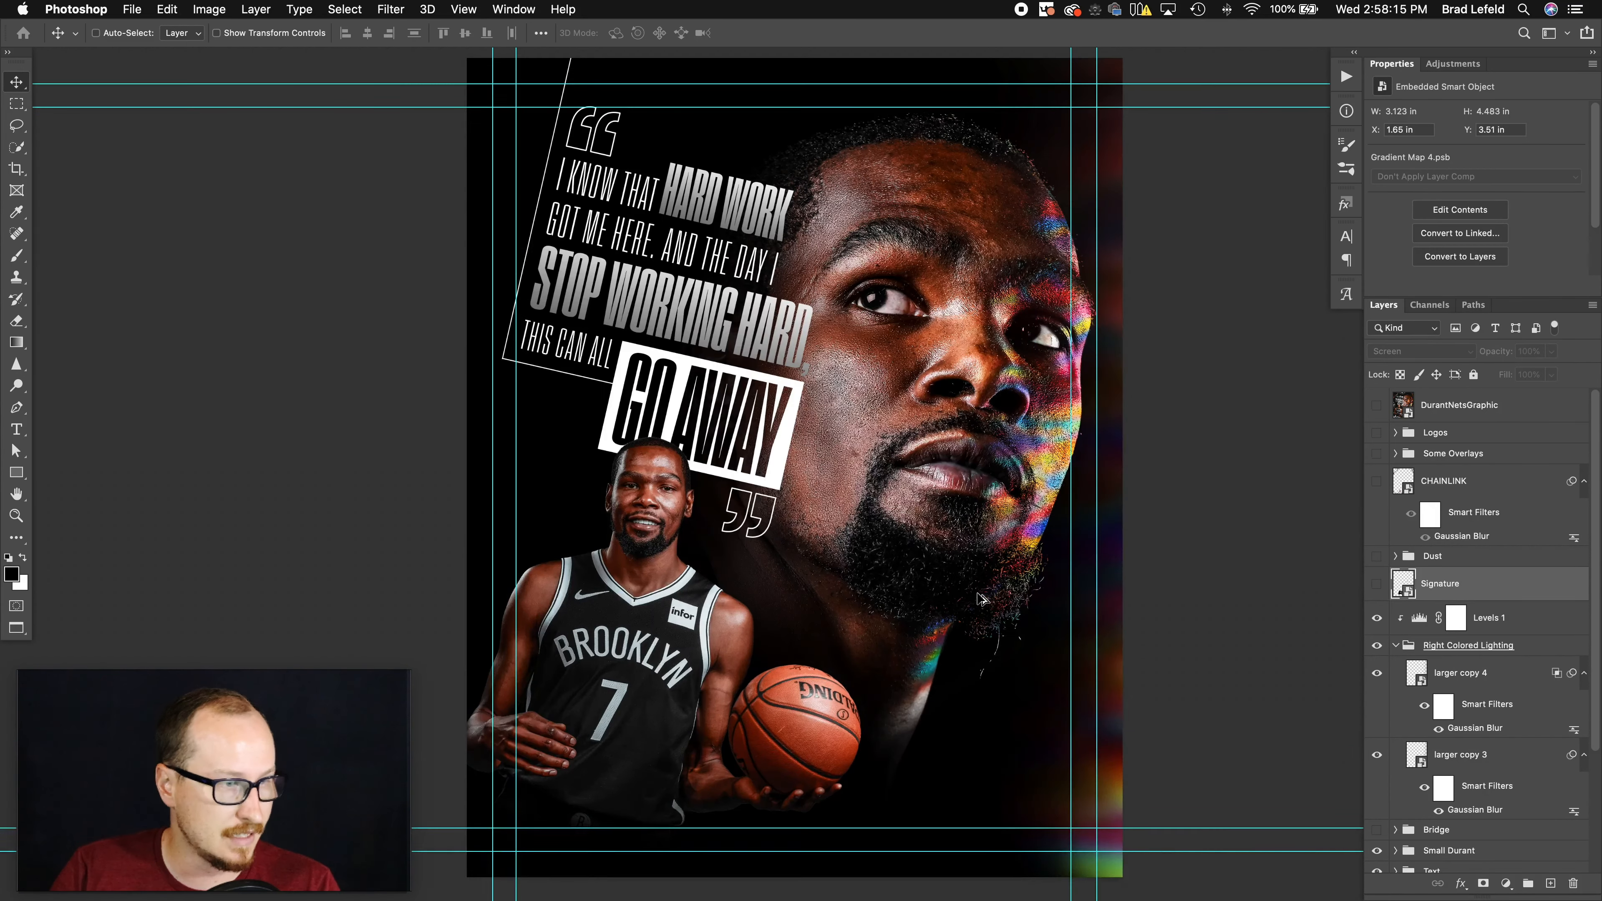
drag(838, 556, 877, 566)
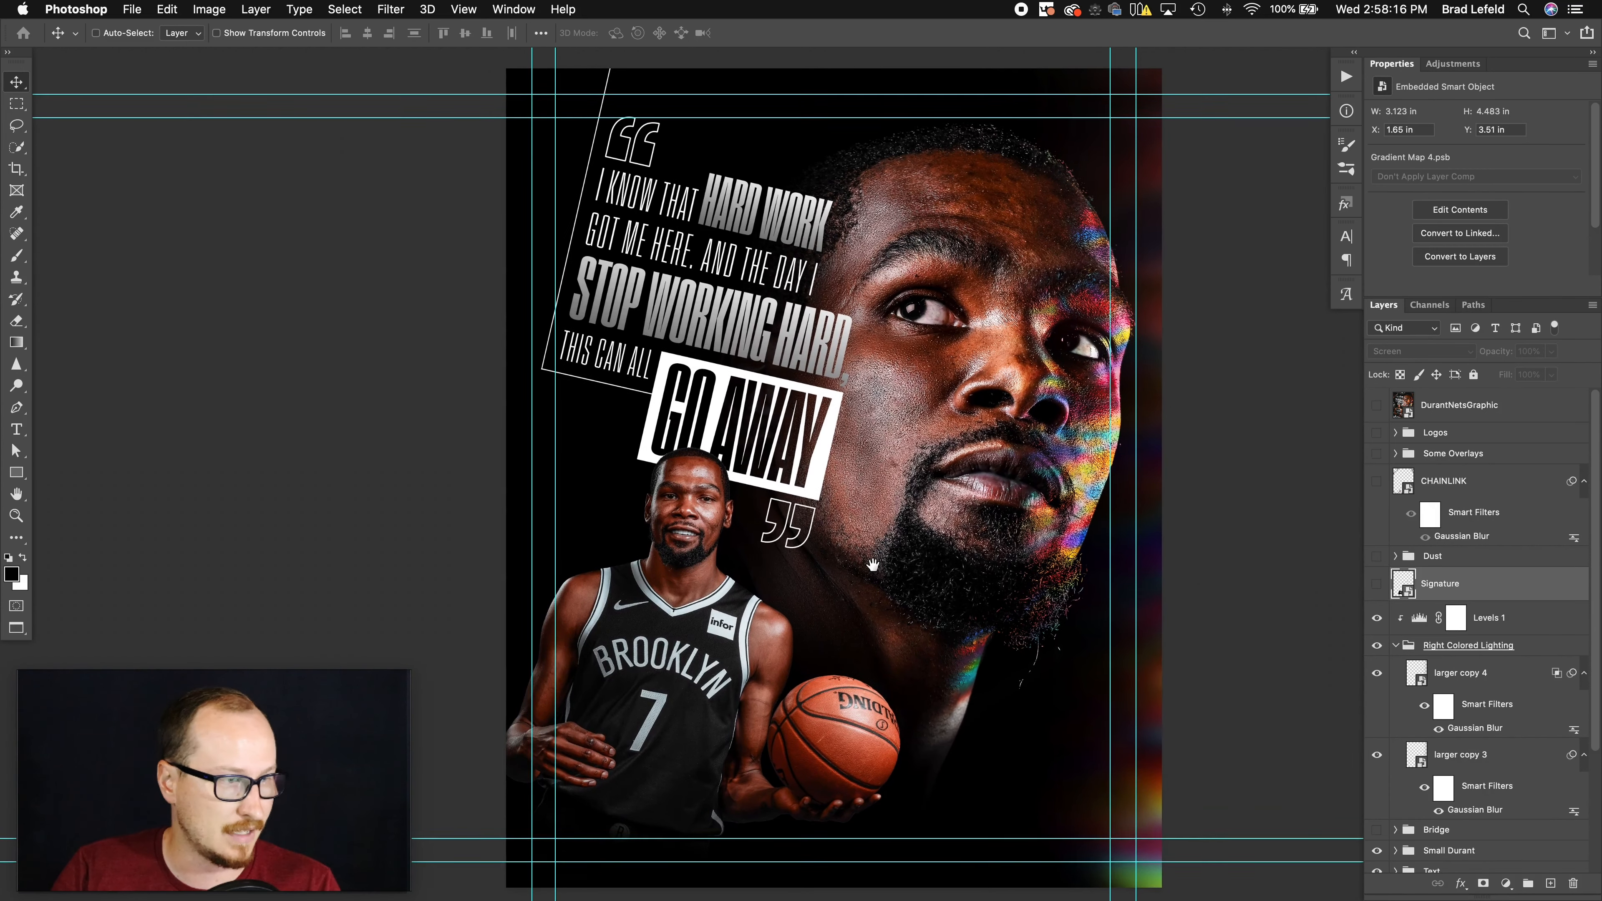
click(1376, 585)
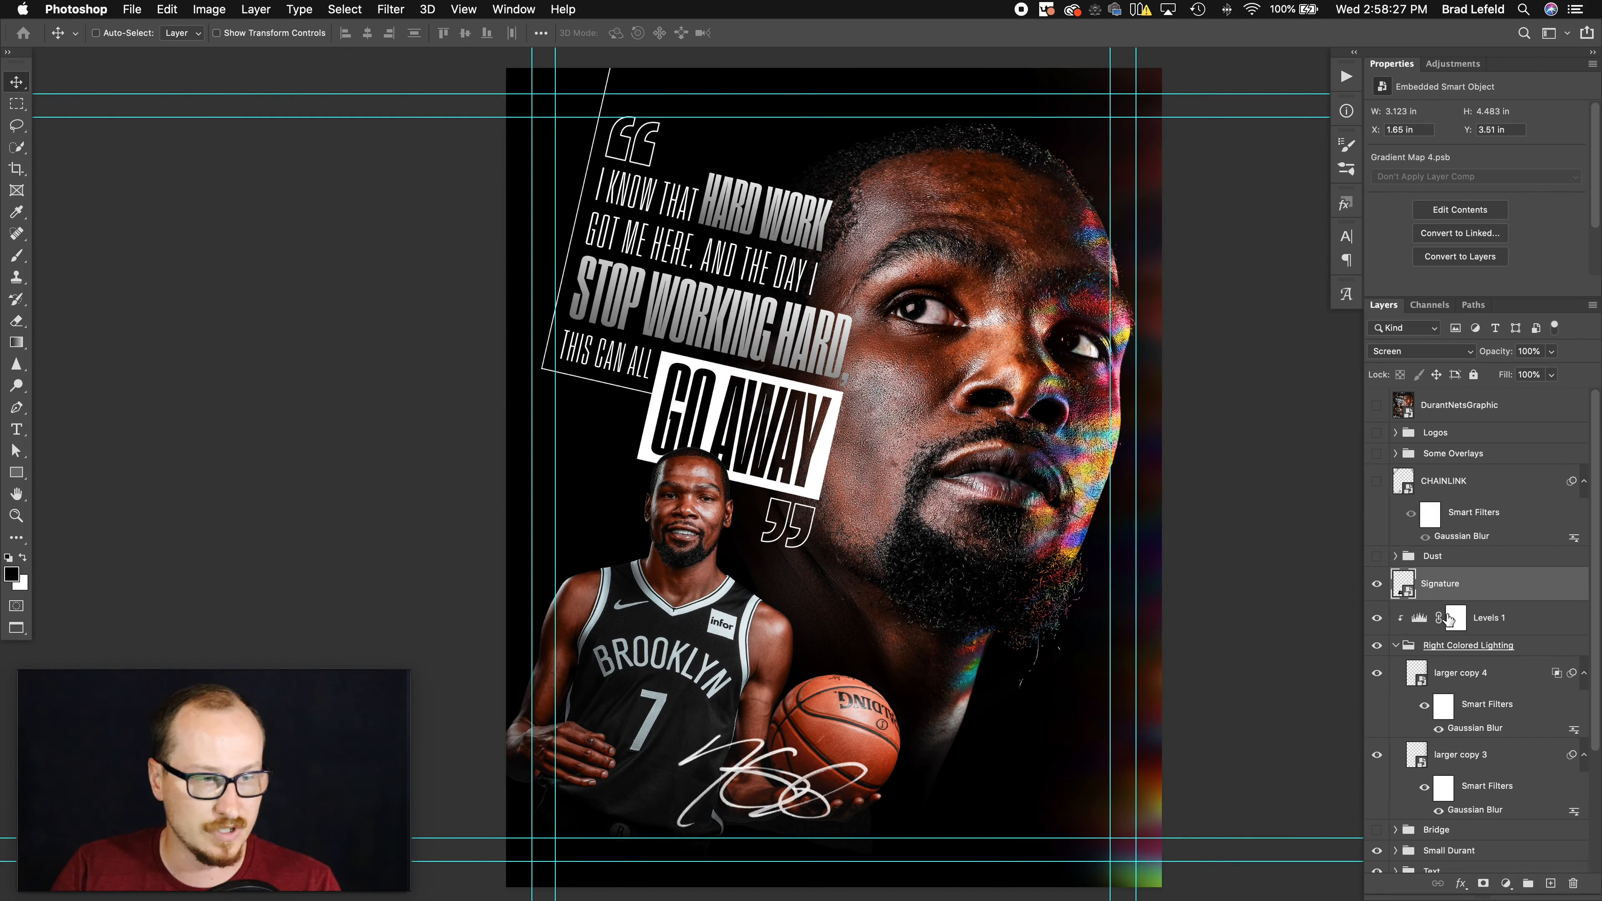
- Expand the lower Nets Patch group and make both Nets Patch groups visible
scroll(1451, 593, down, 4)
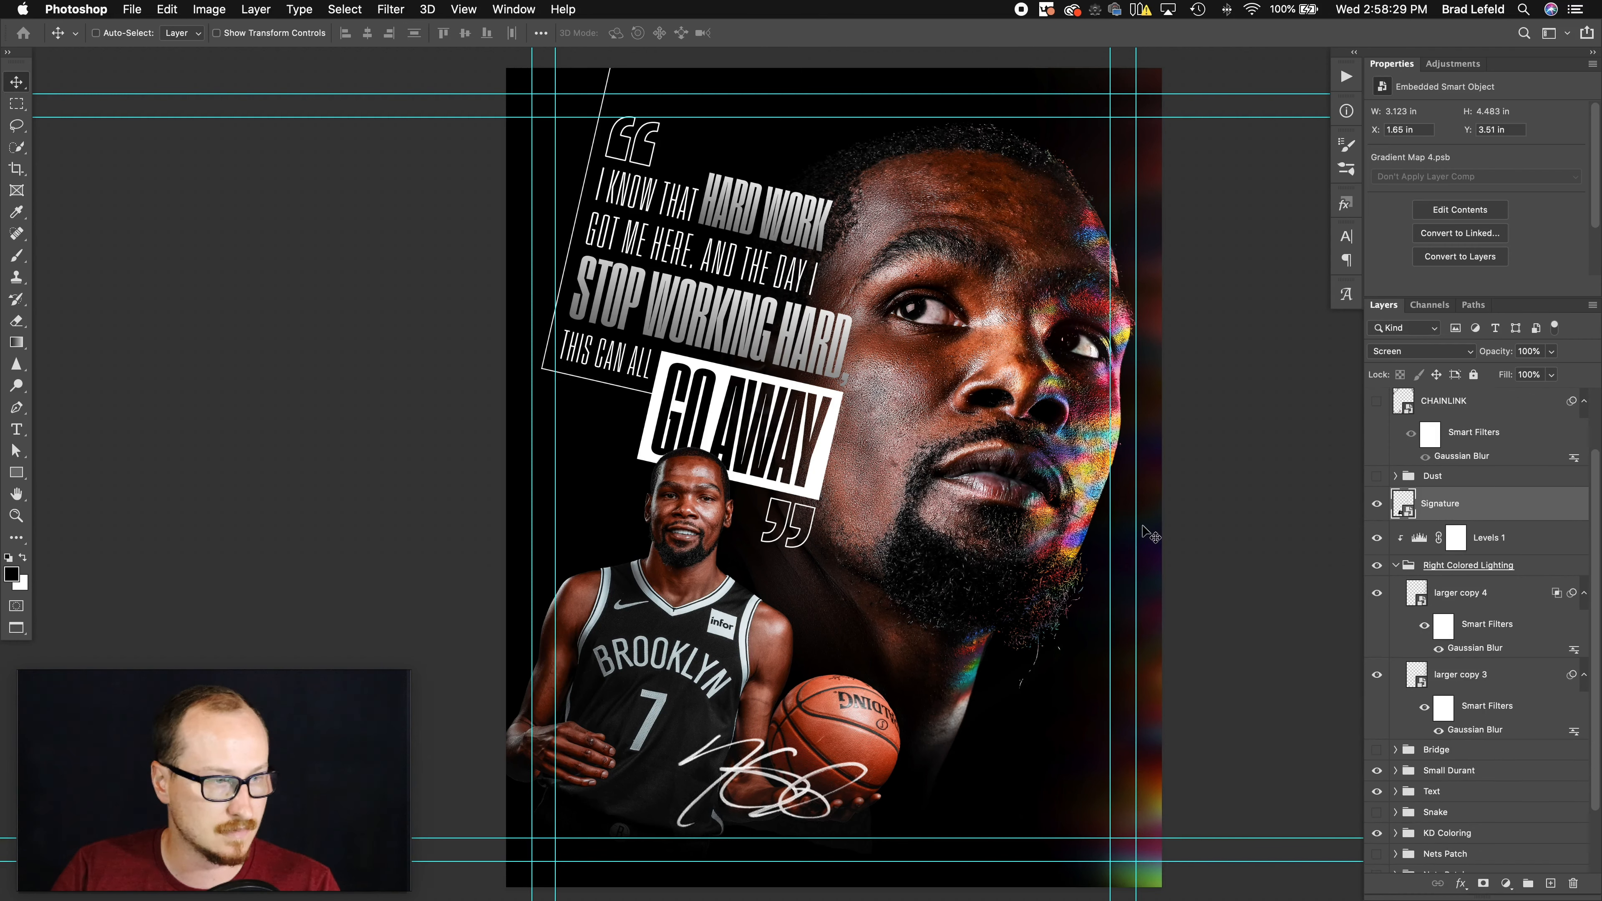
scroll(1444, 631, down, 4)
click(1401, 795)
click(1395, 794)
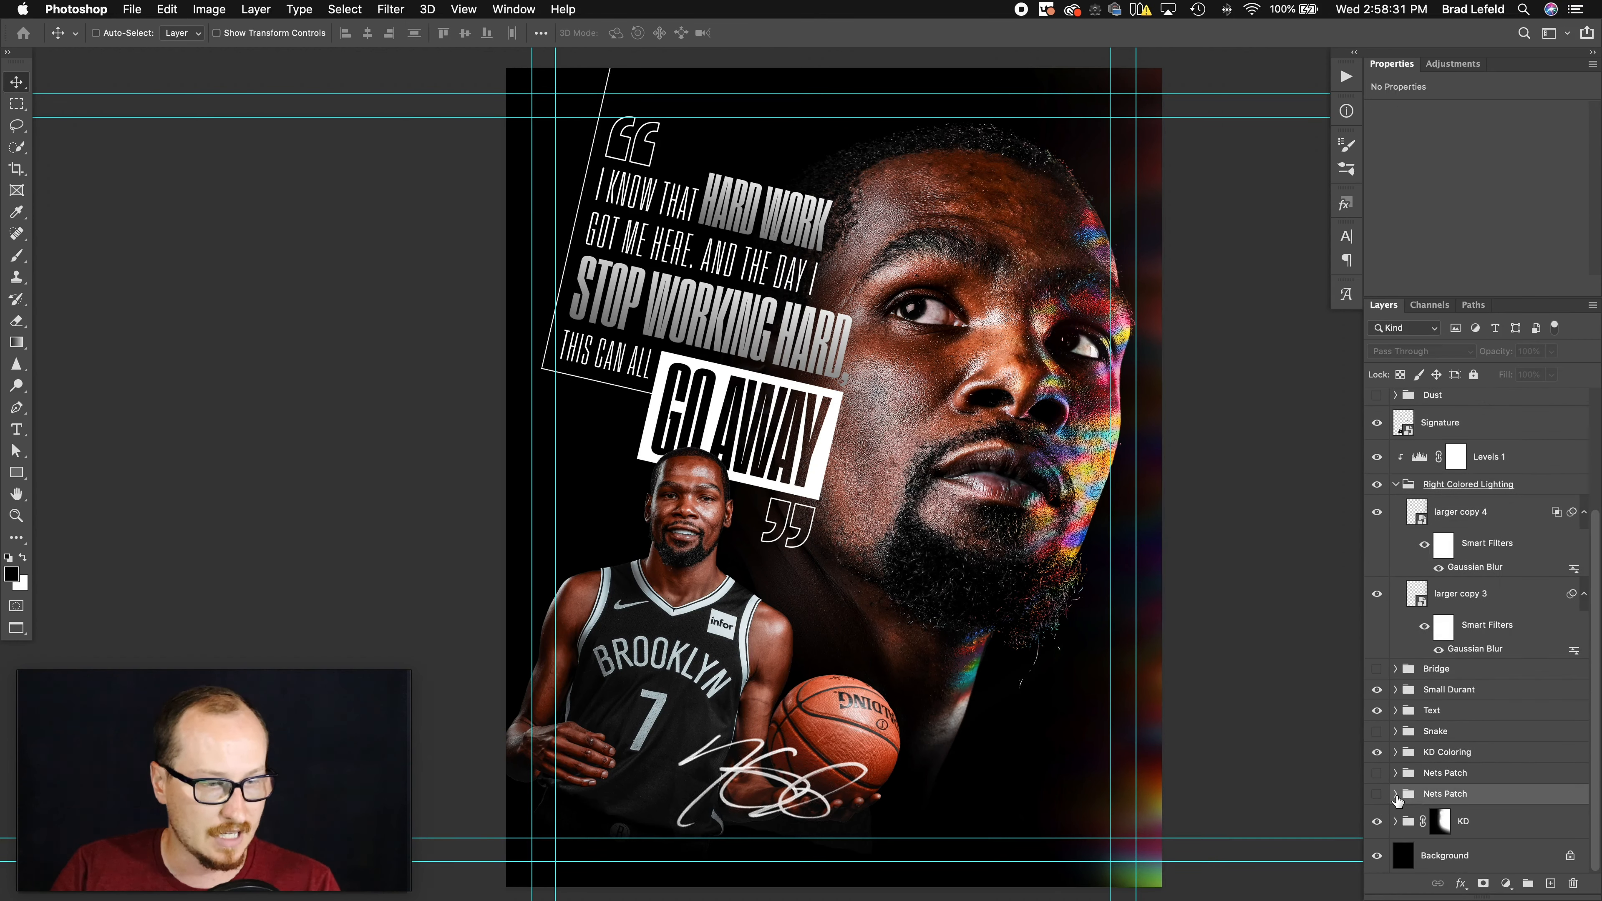
scroll(1394, 783, down, 2)
click(1377, 754)
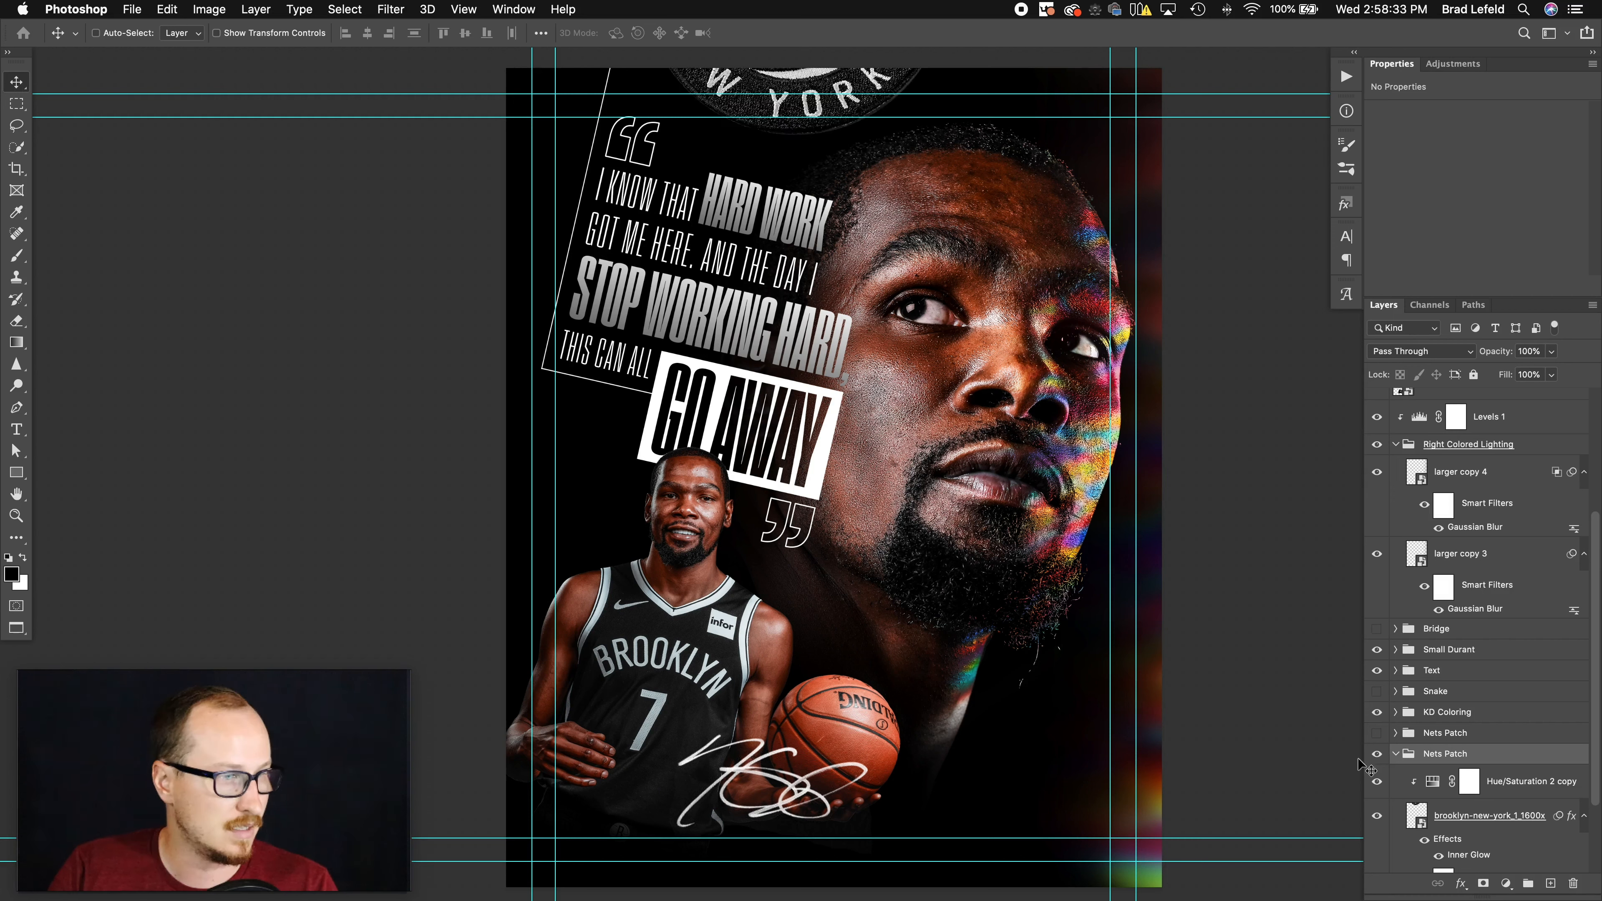
click(1377, 732)
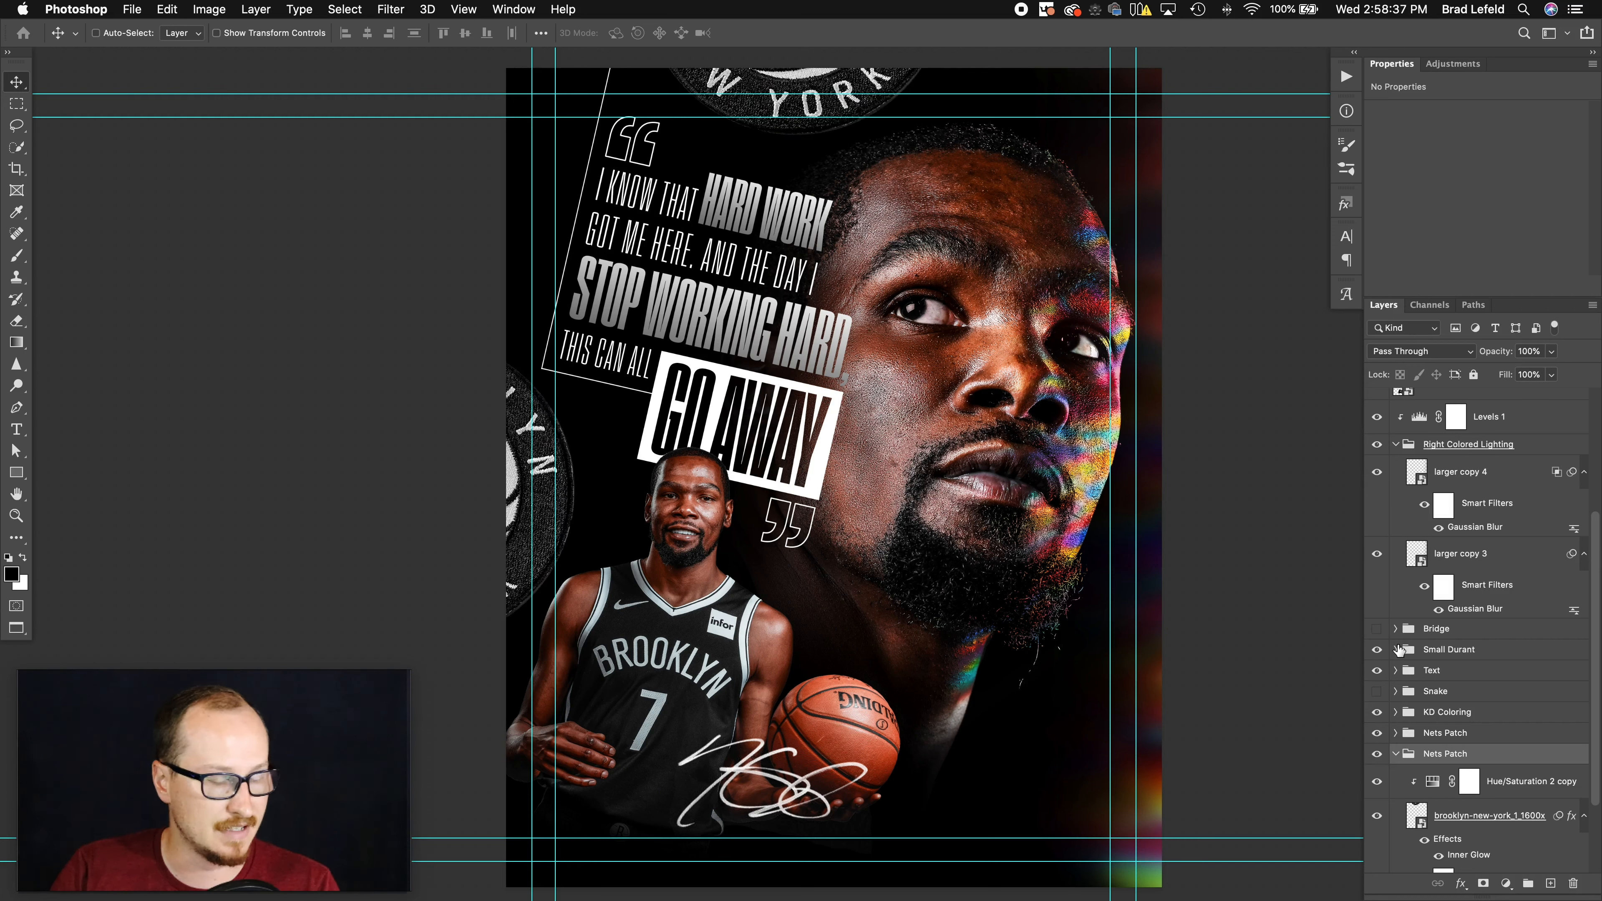
- Open the contents of the brooklyn-new-york_1_1600x smart object to examine the patch image, and close them again
scroll(1507, 651, down, 5)
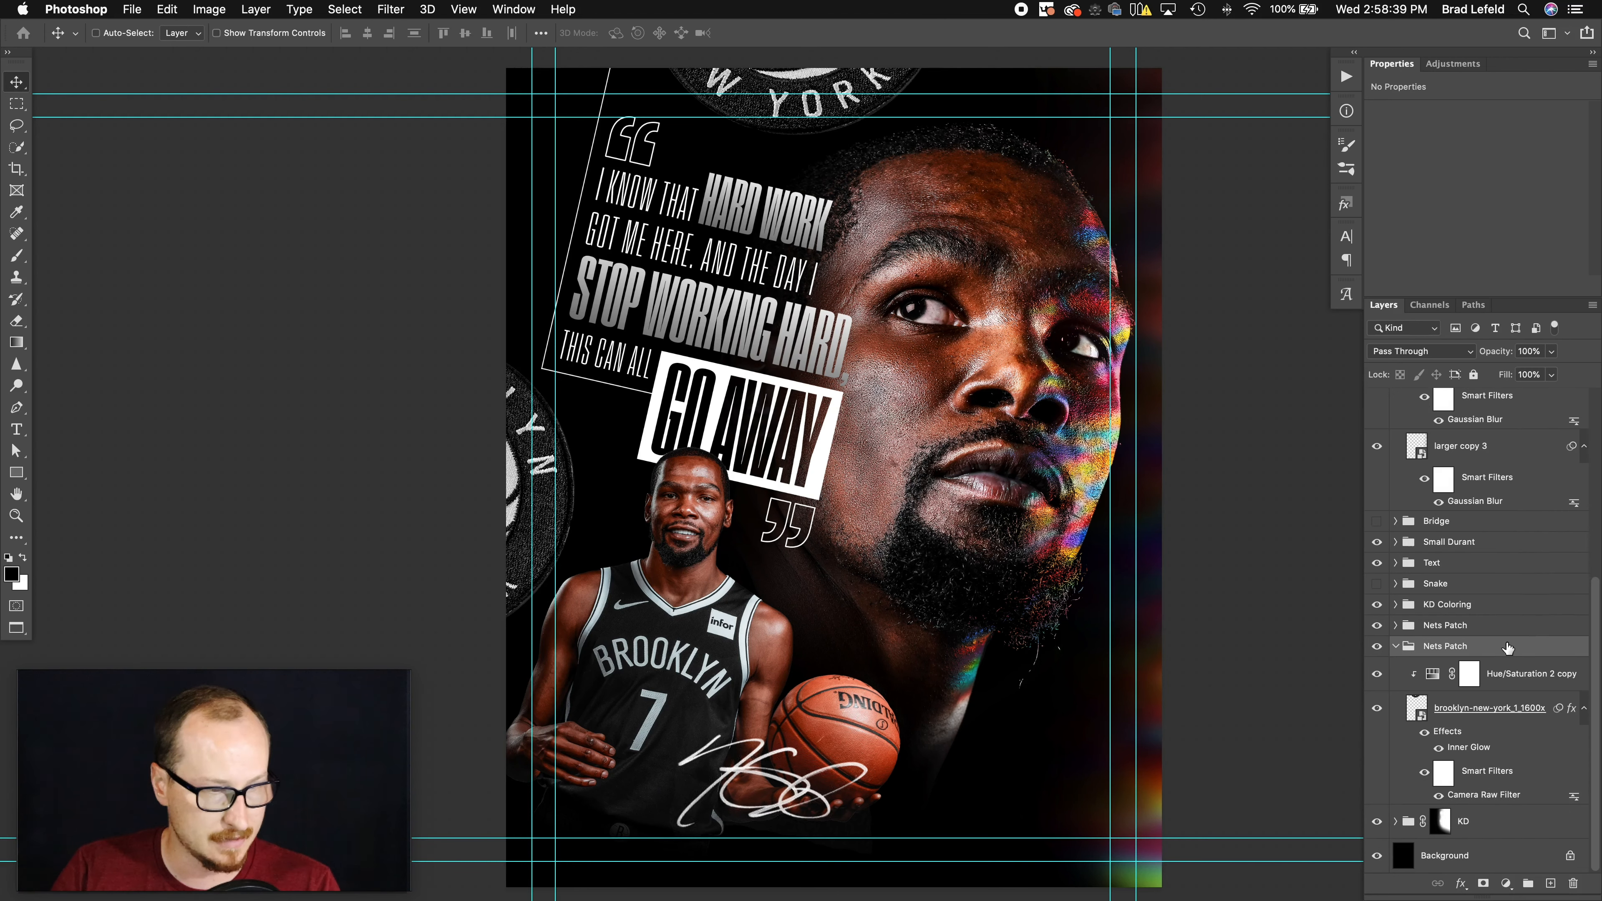
click(1514, 706)
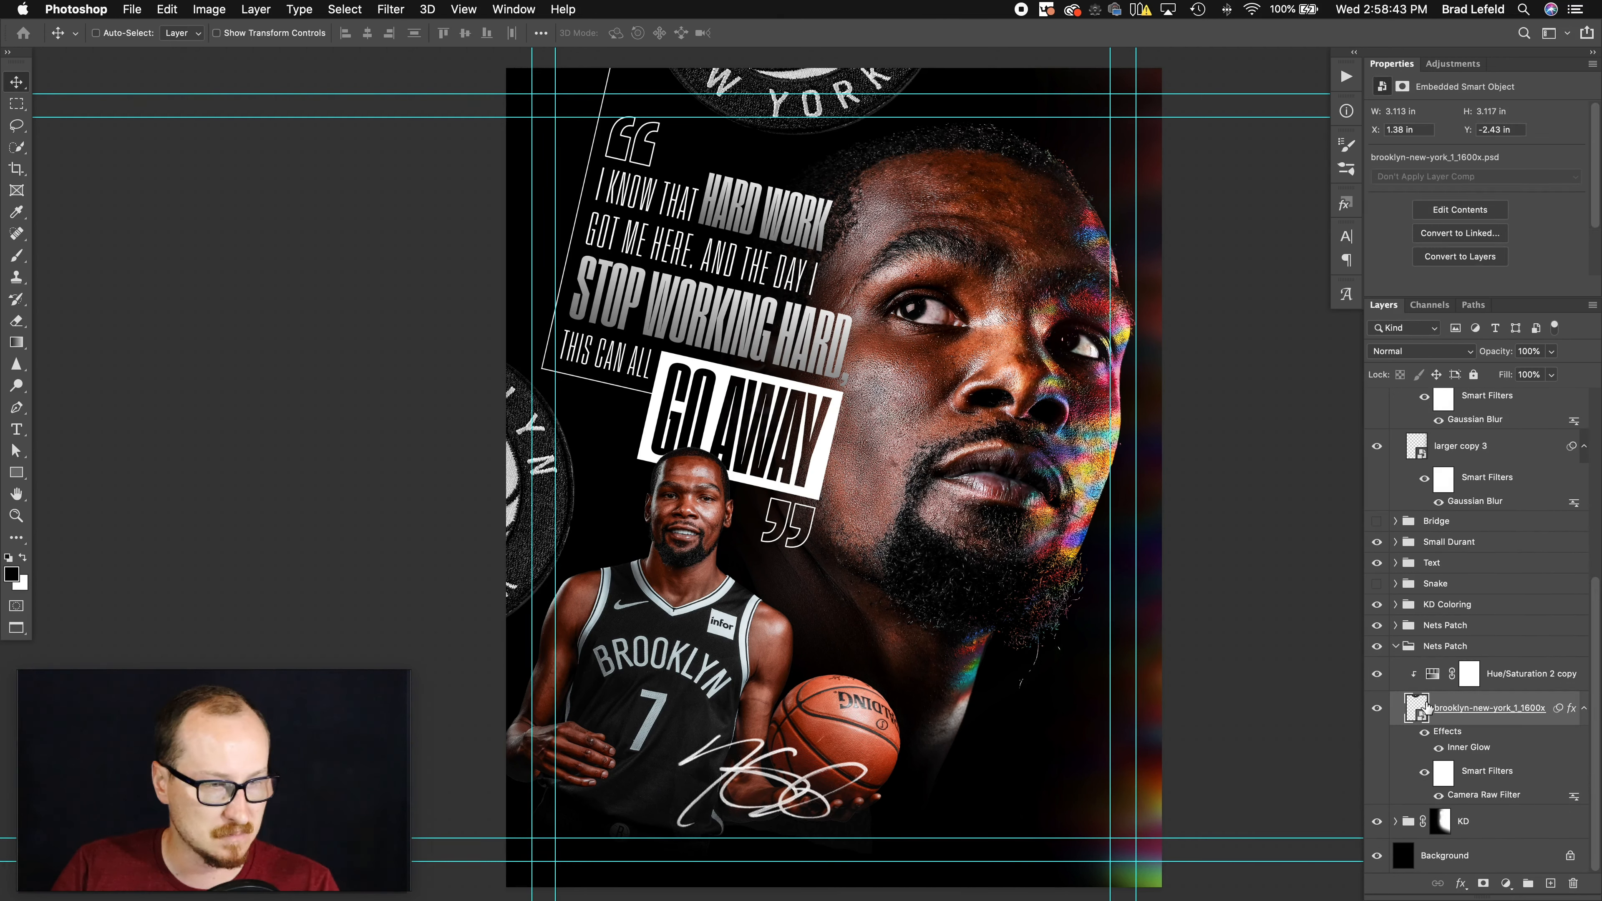
double_click(1418, 706)
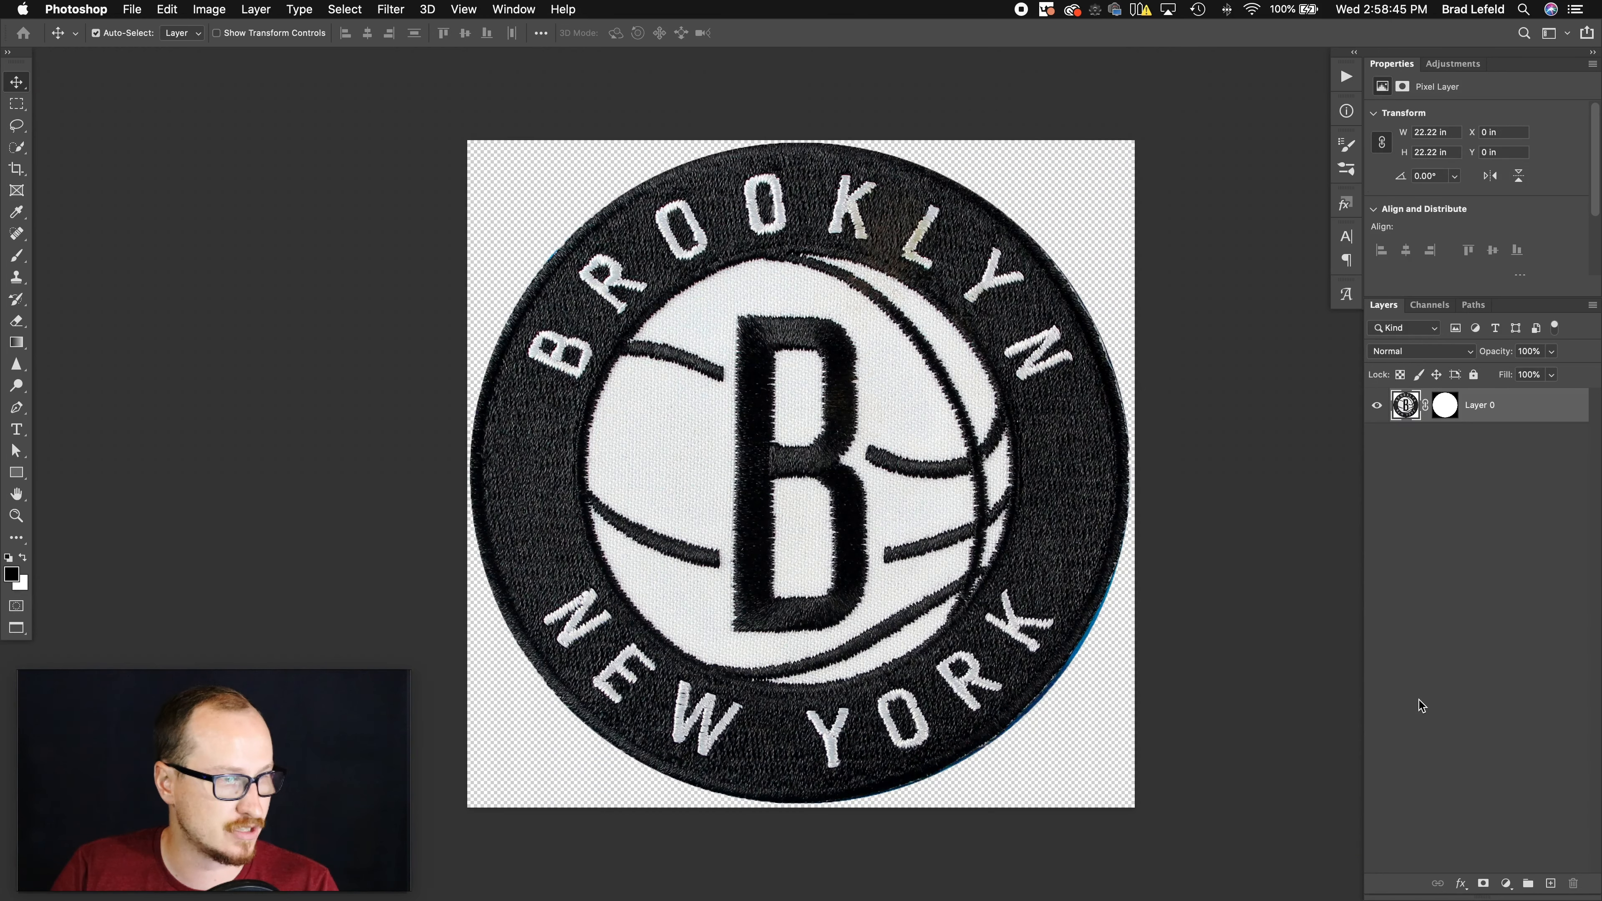
key(super+w)
- Compare the patch with the Hue/Saturation 2 copy adjustment off and on
click(1418, 748)
click(1377, 745)
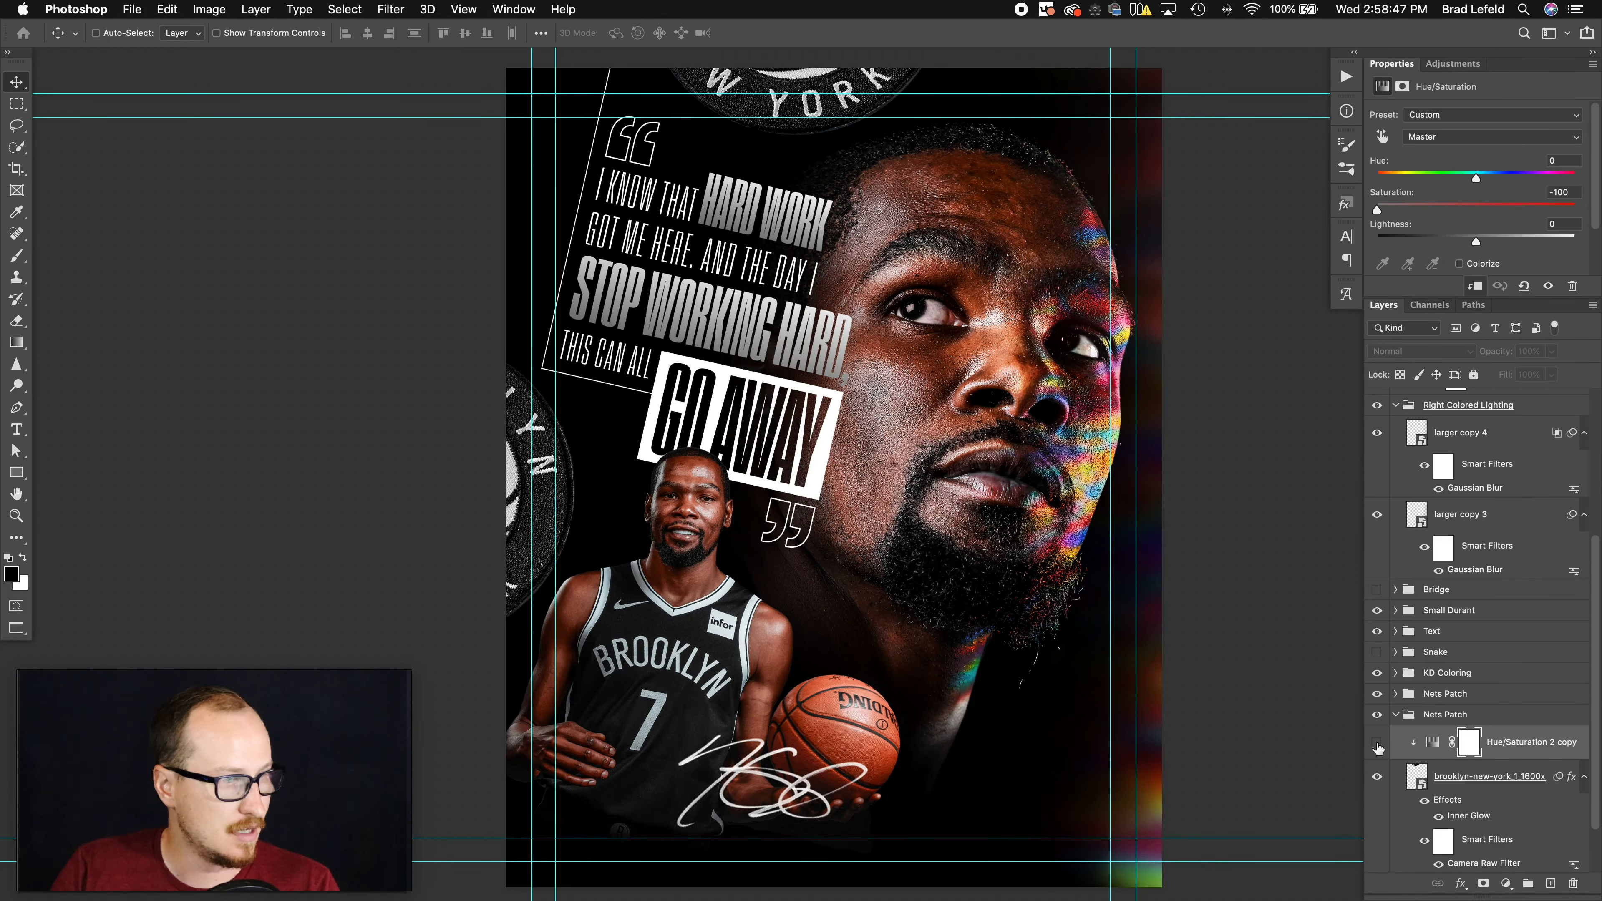
click(1377, 744)
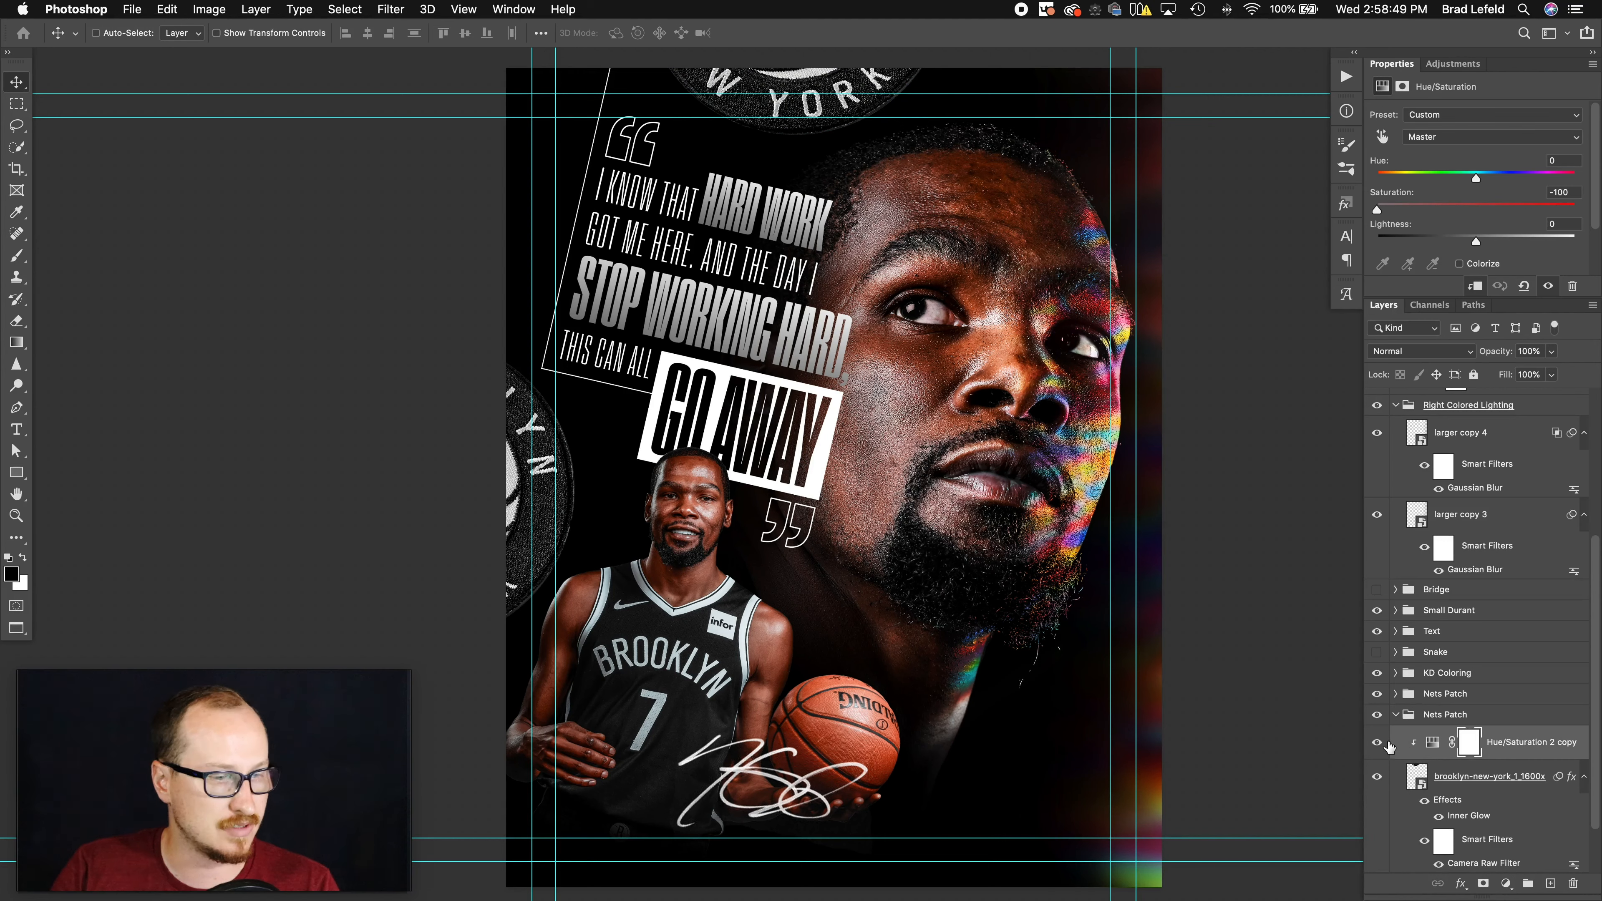
click(1378, 745)
click(1378, 744)
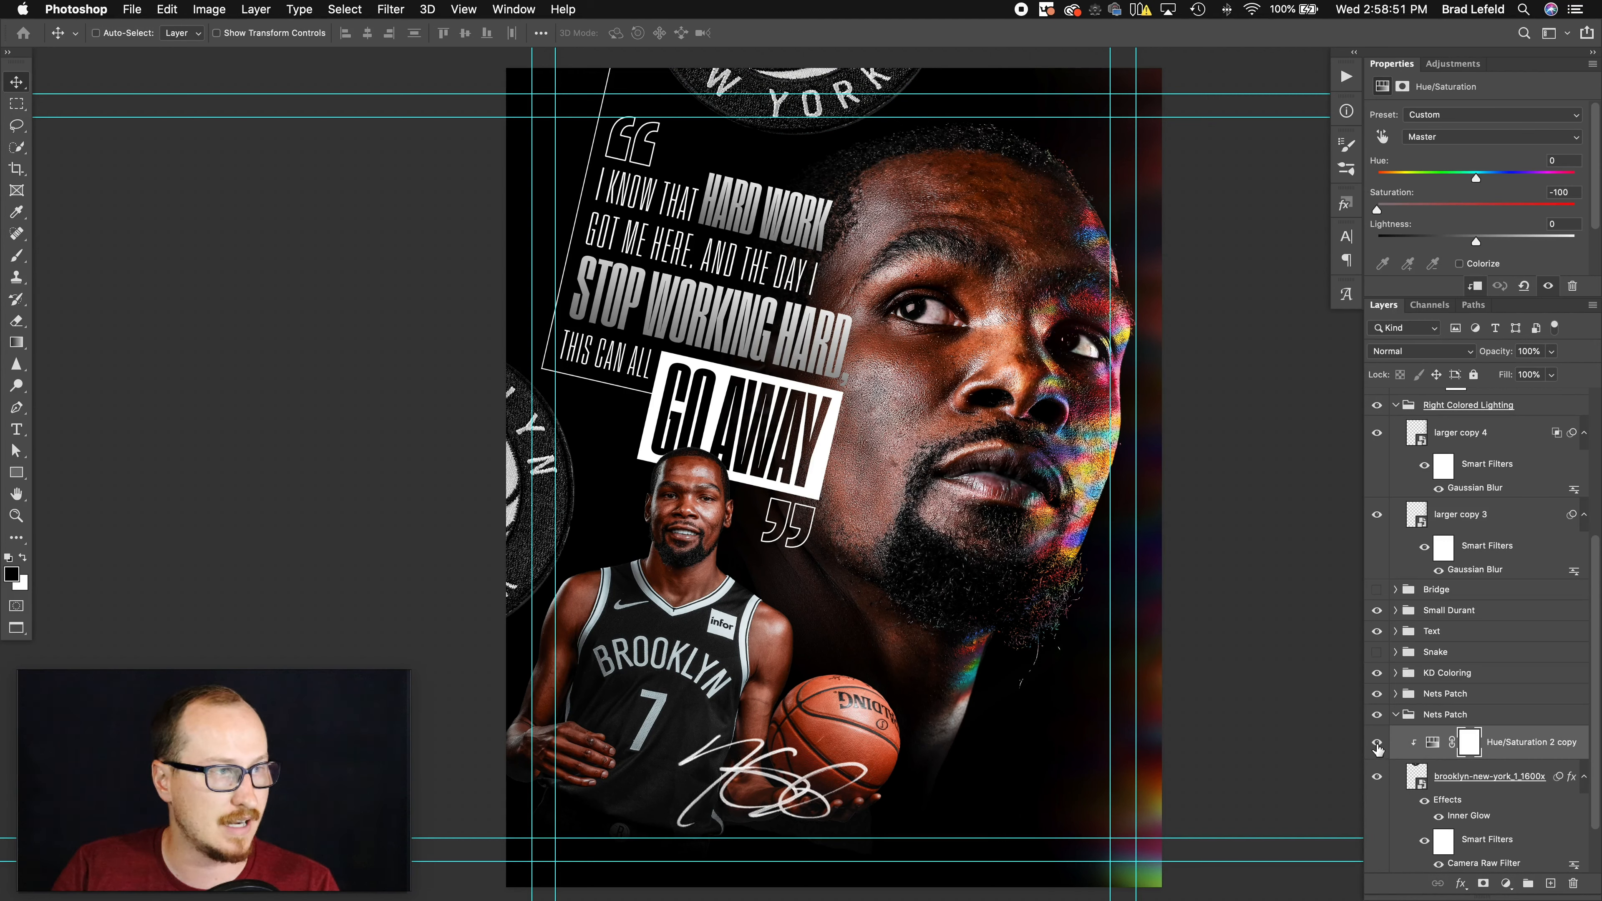
click(1378, 745)
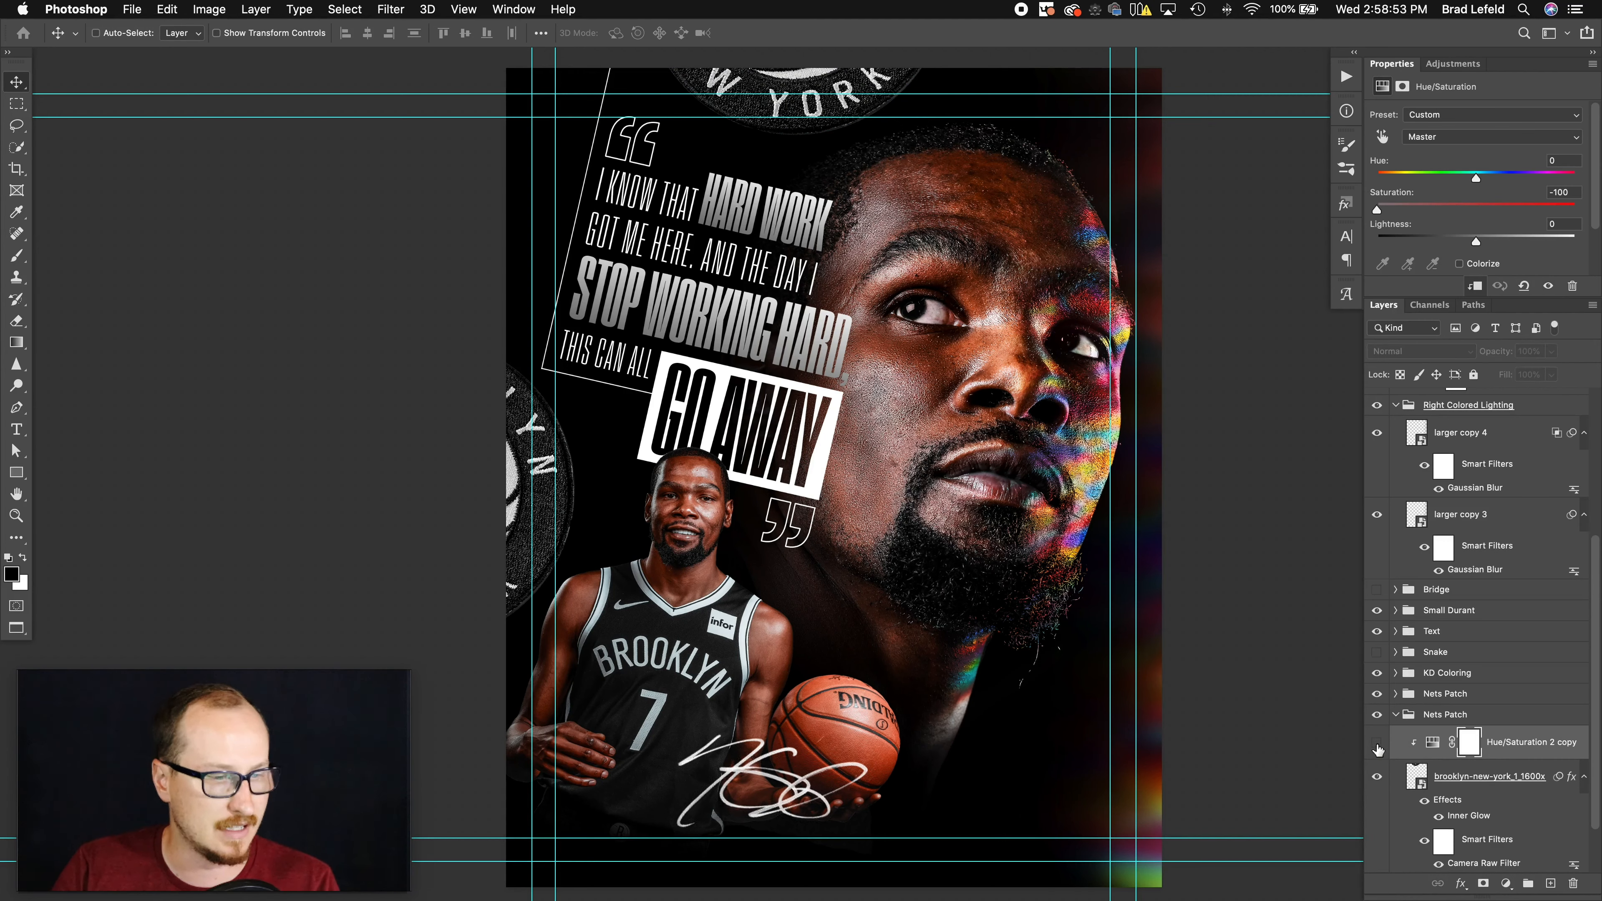
click(1377, 744)
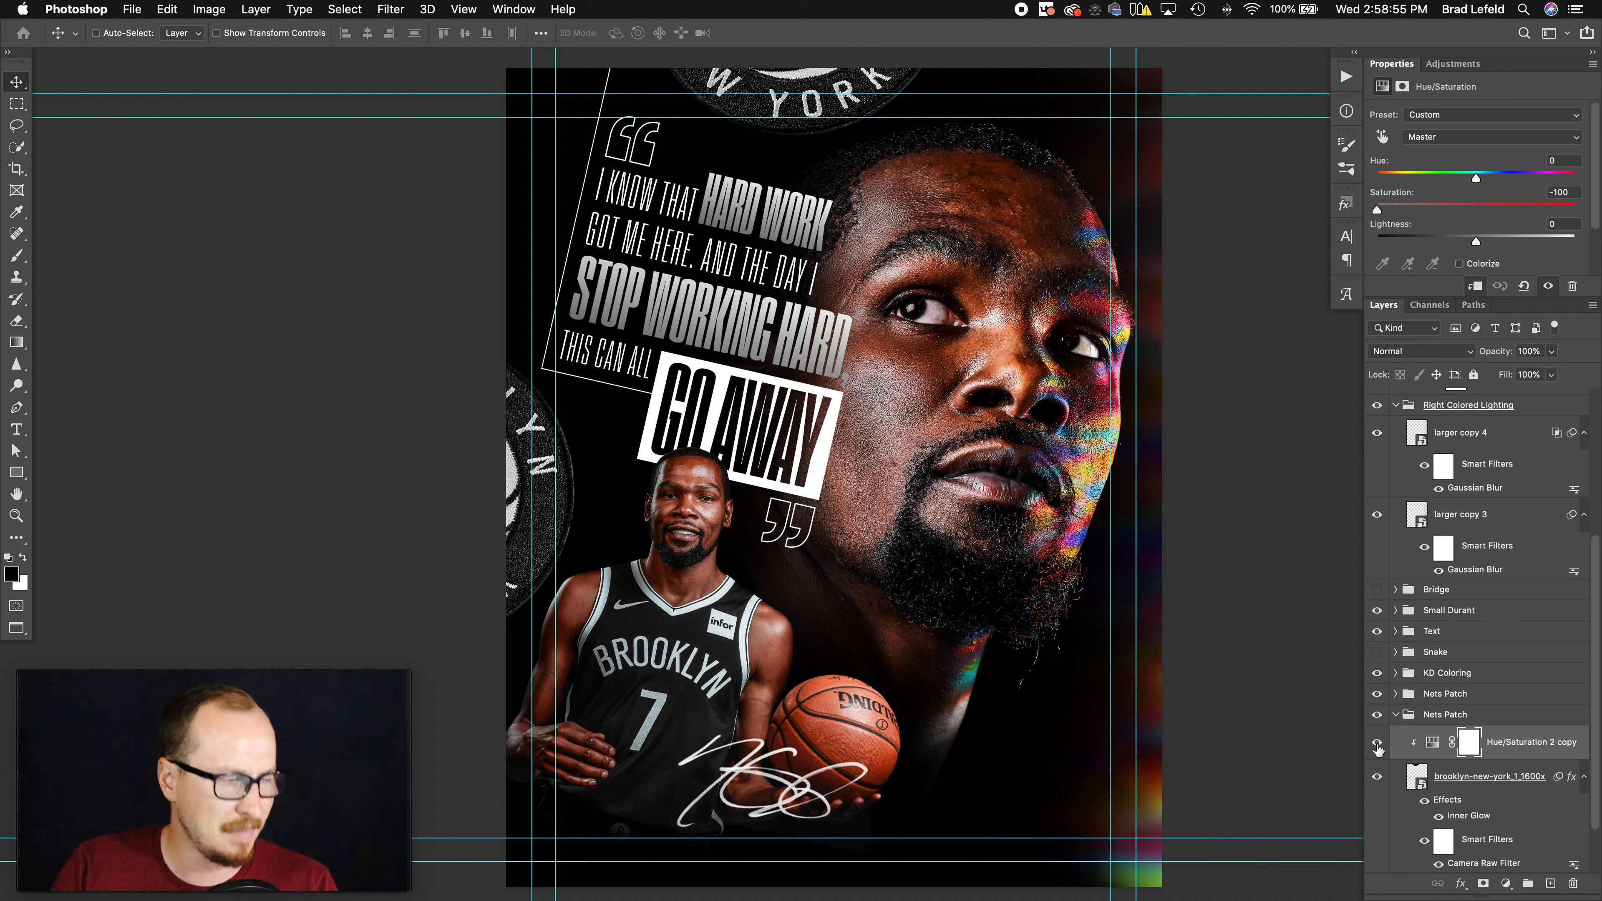
- Compare the patch with its Camera Raw Filter off and on, and collapse the lower Nets Patch group
scroll(1438, 795, down, 2)
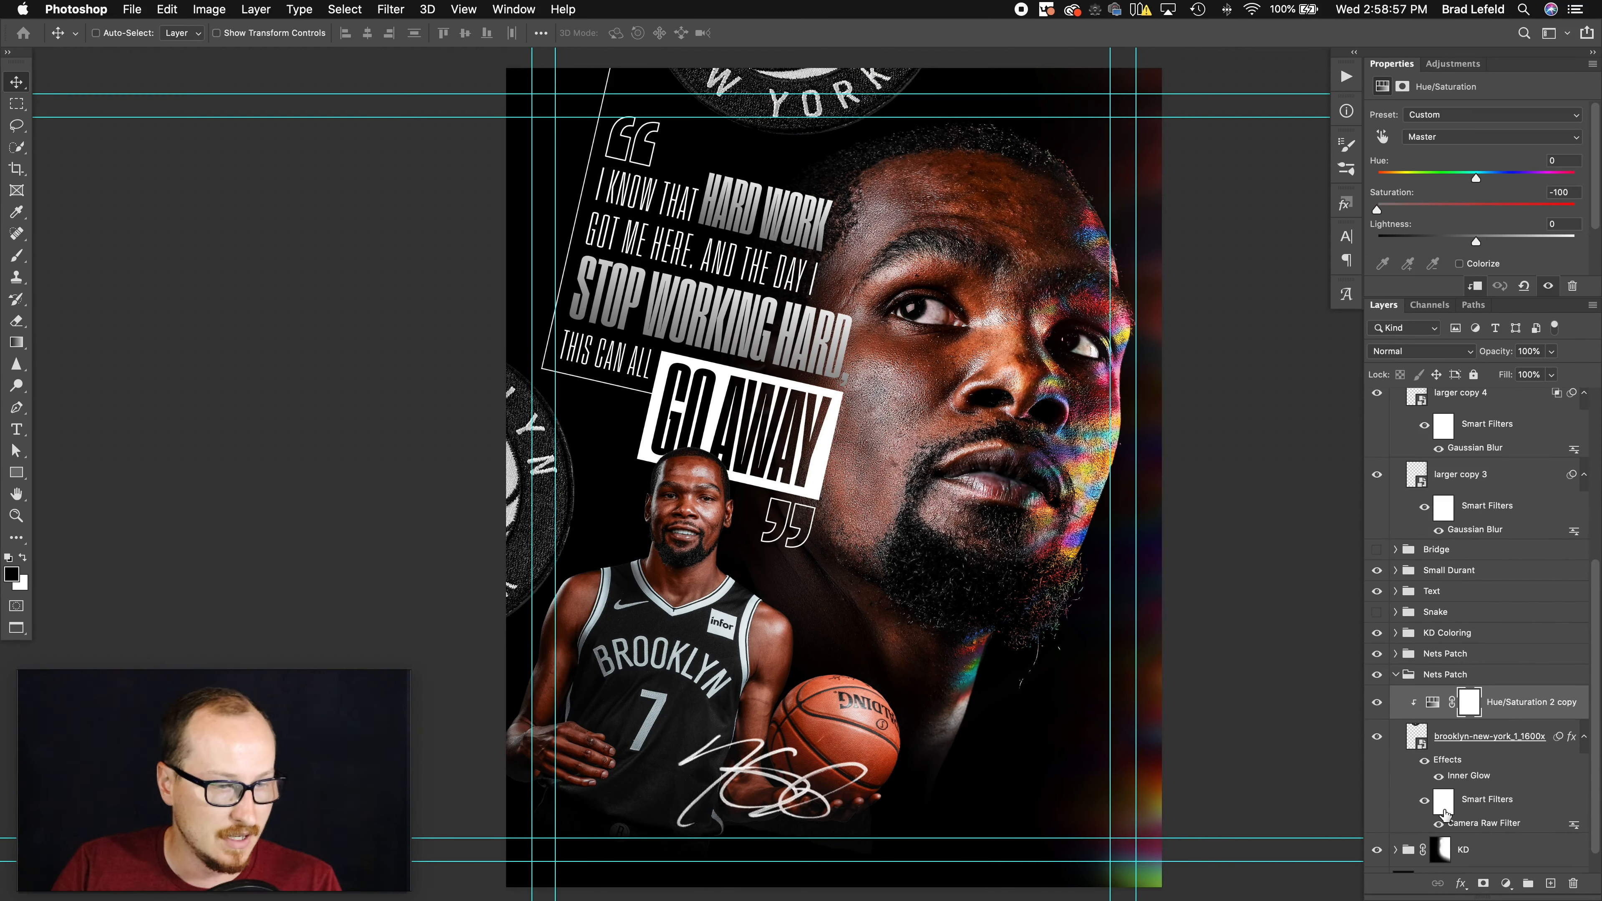
click(1439, 824)
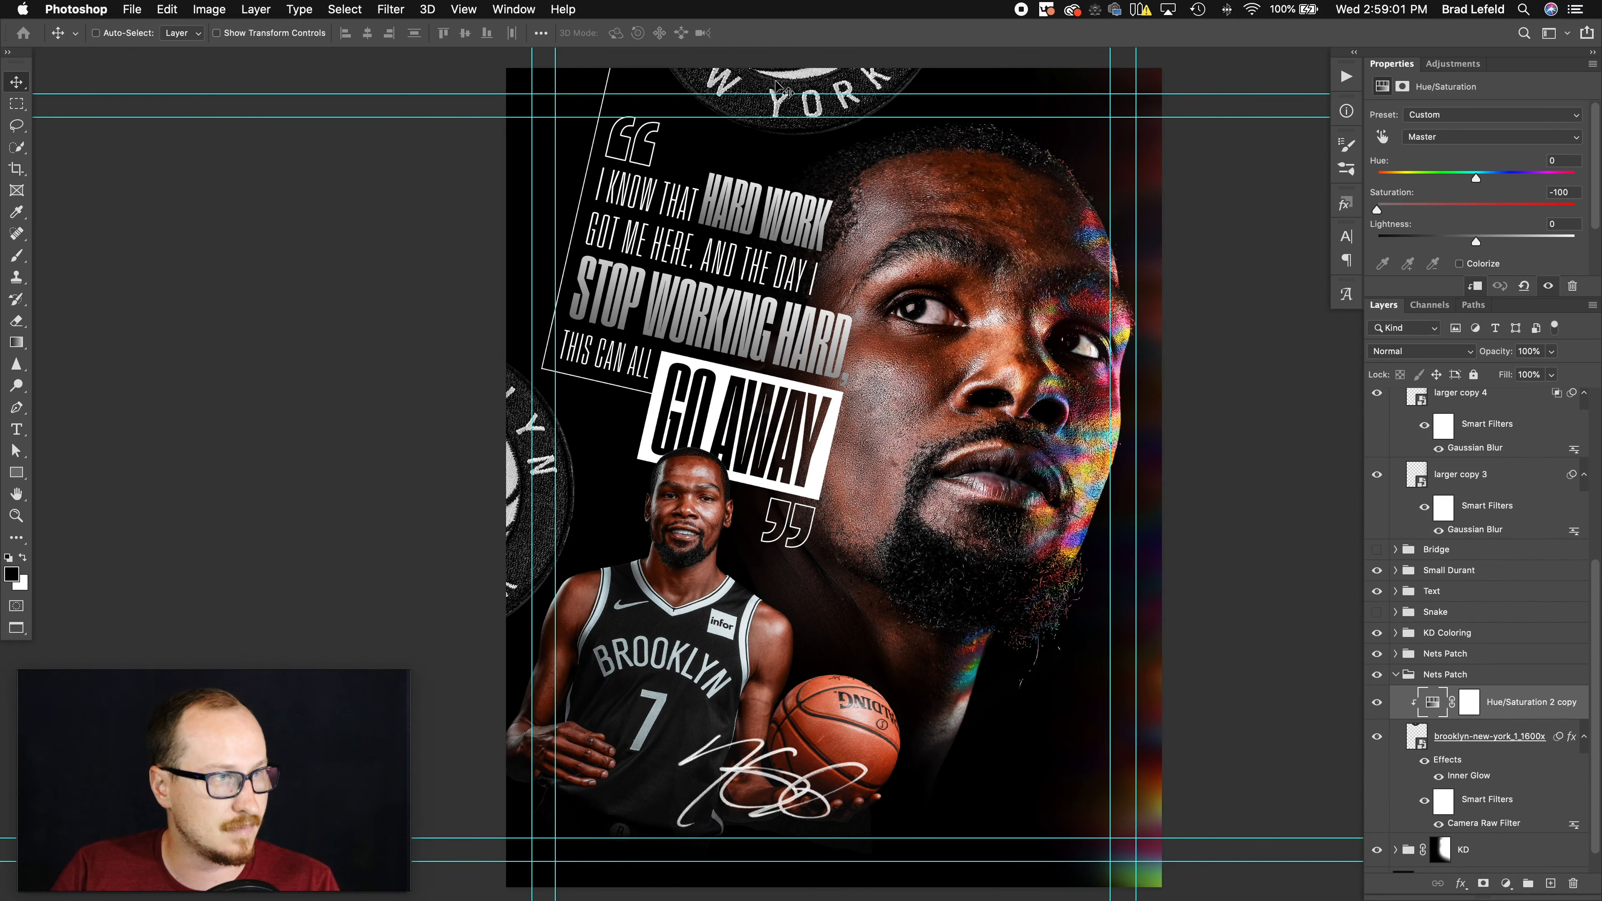
click(1395, 675)
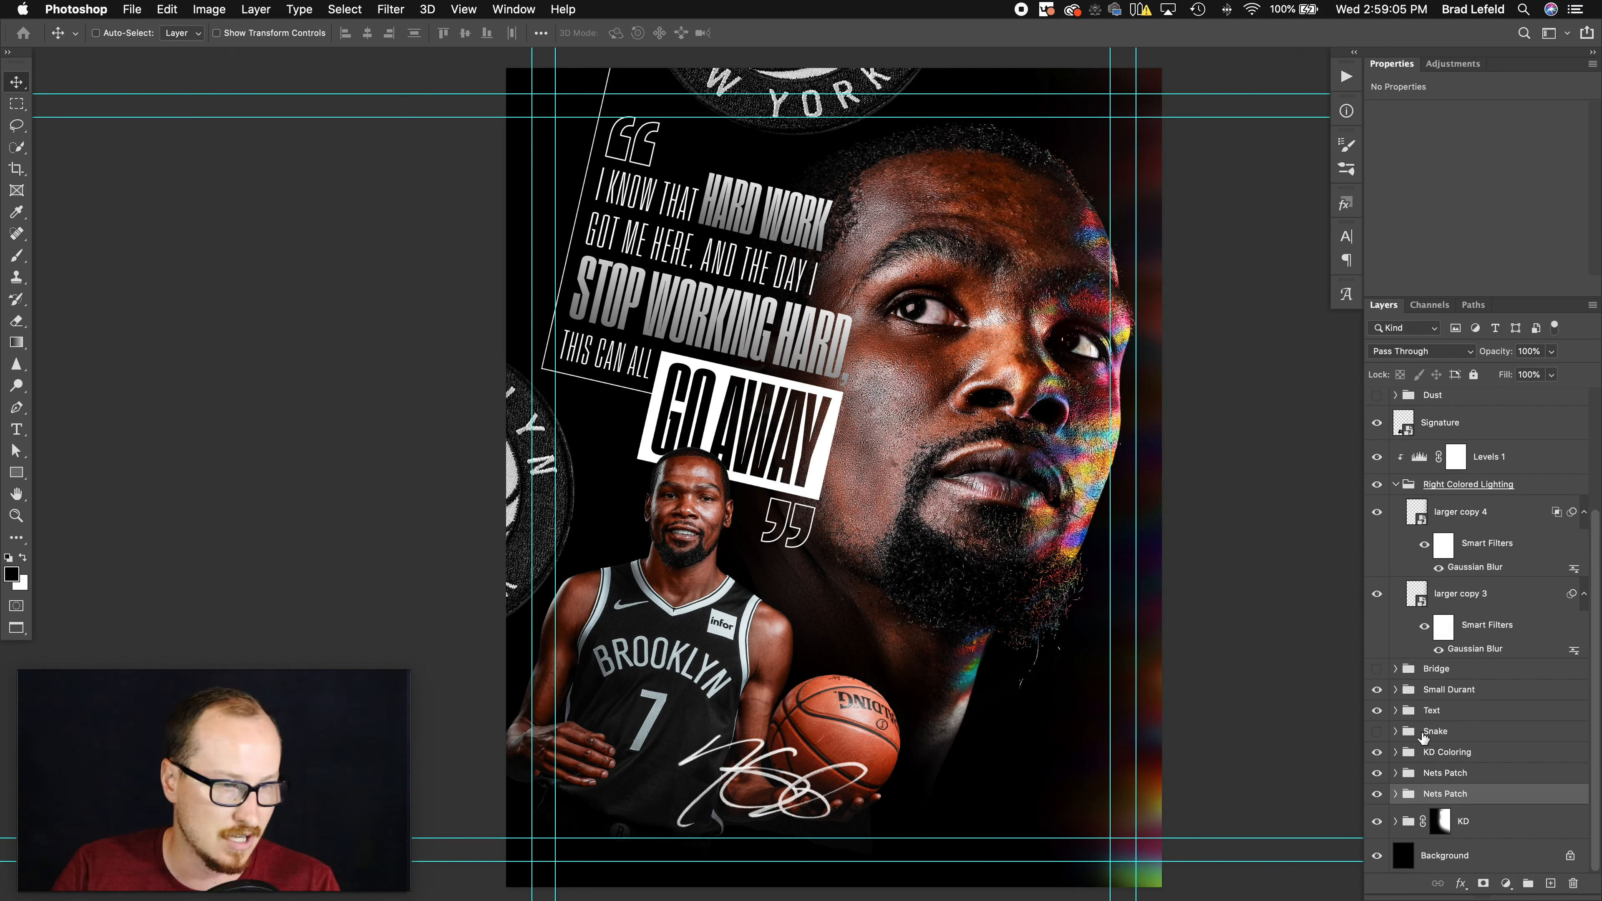
- Make the Bridge group visible and expand it to reveal its layers
click(1453, 731)
scroll(1424, 739, up, 2)
click(1427, 710)
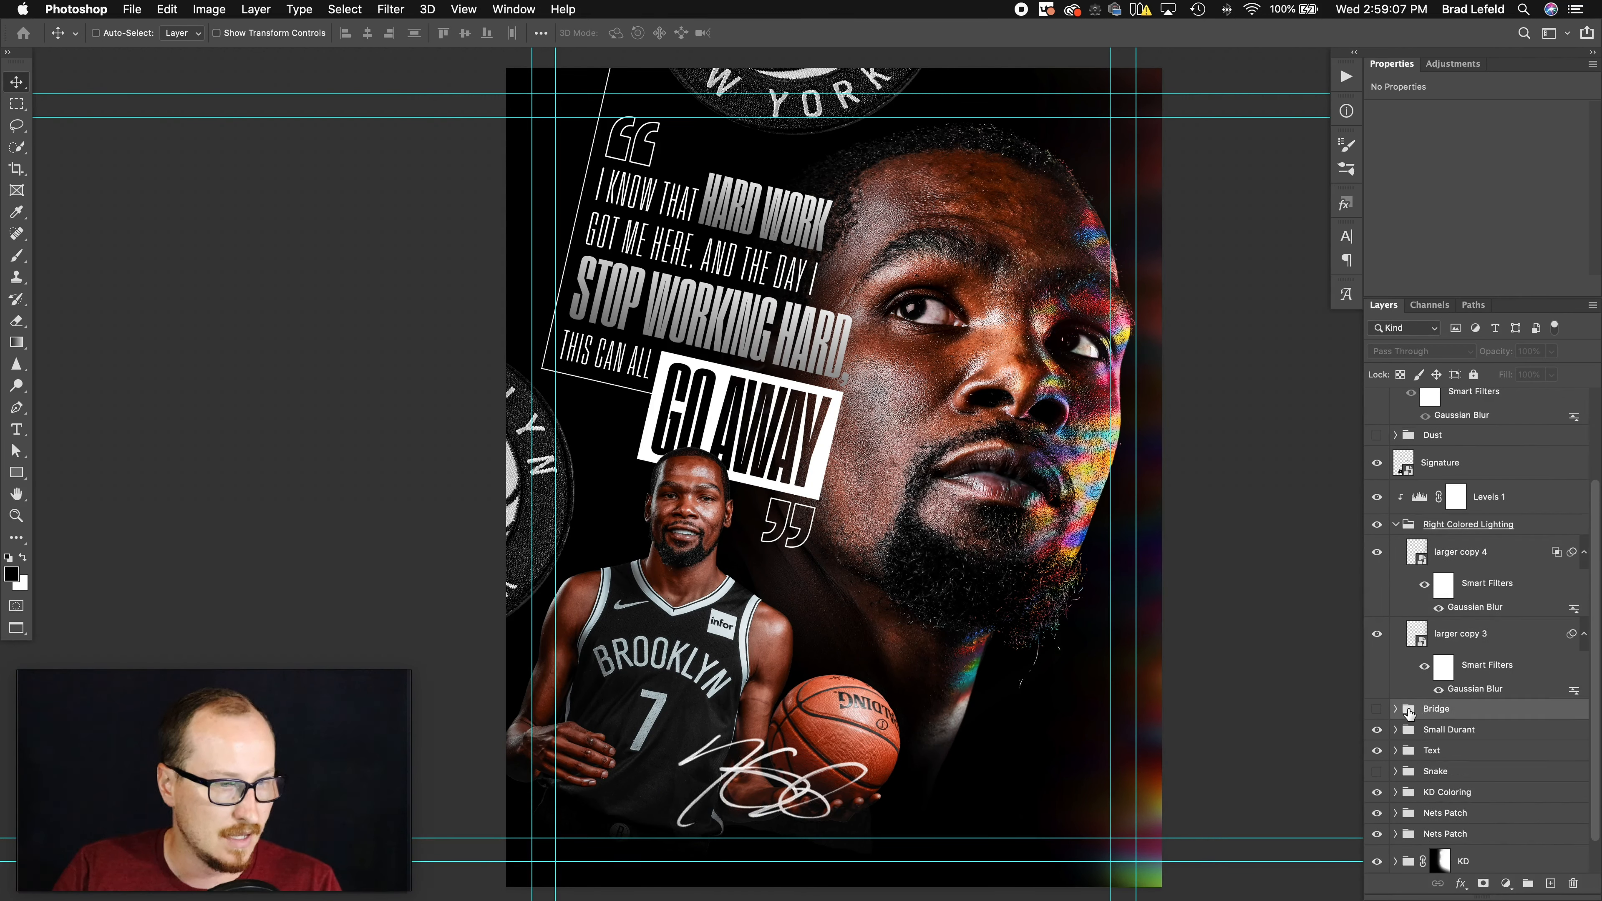
click(1378, 710)
click(1396, 707)
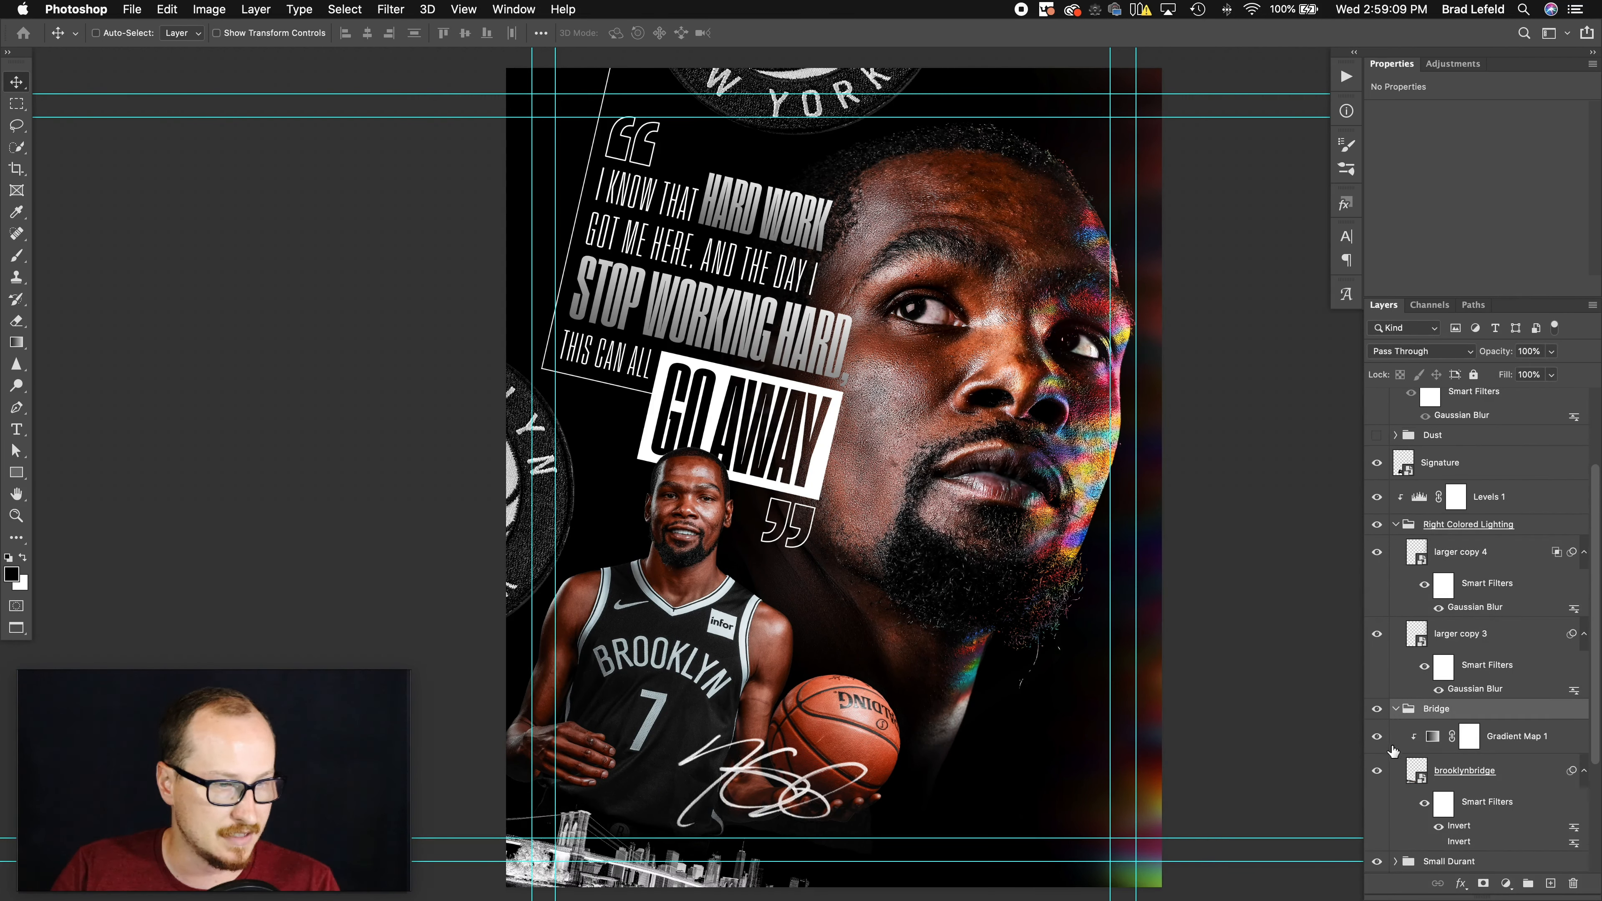
- Compare the bridge with the Gradient Map 1 adjustment and the Invert smart filter off and on
click(1377, 736)
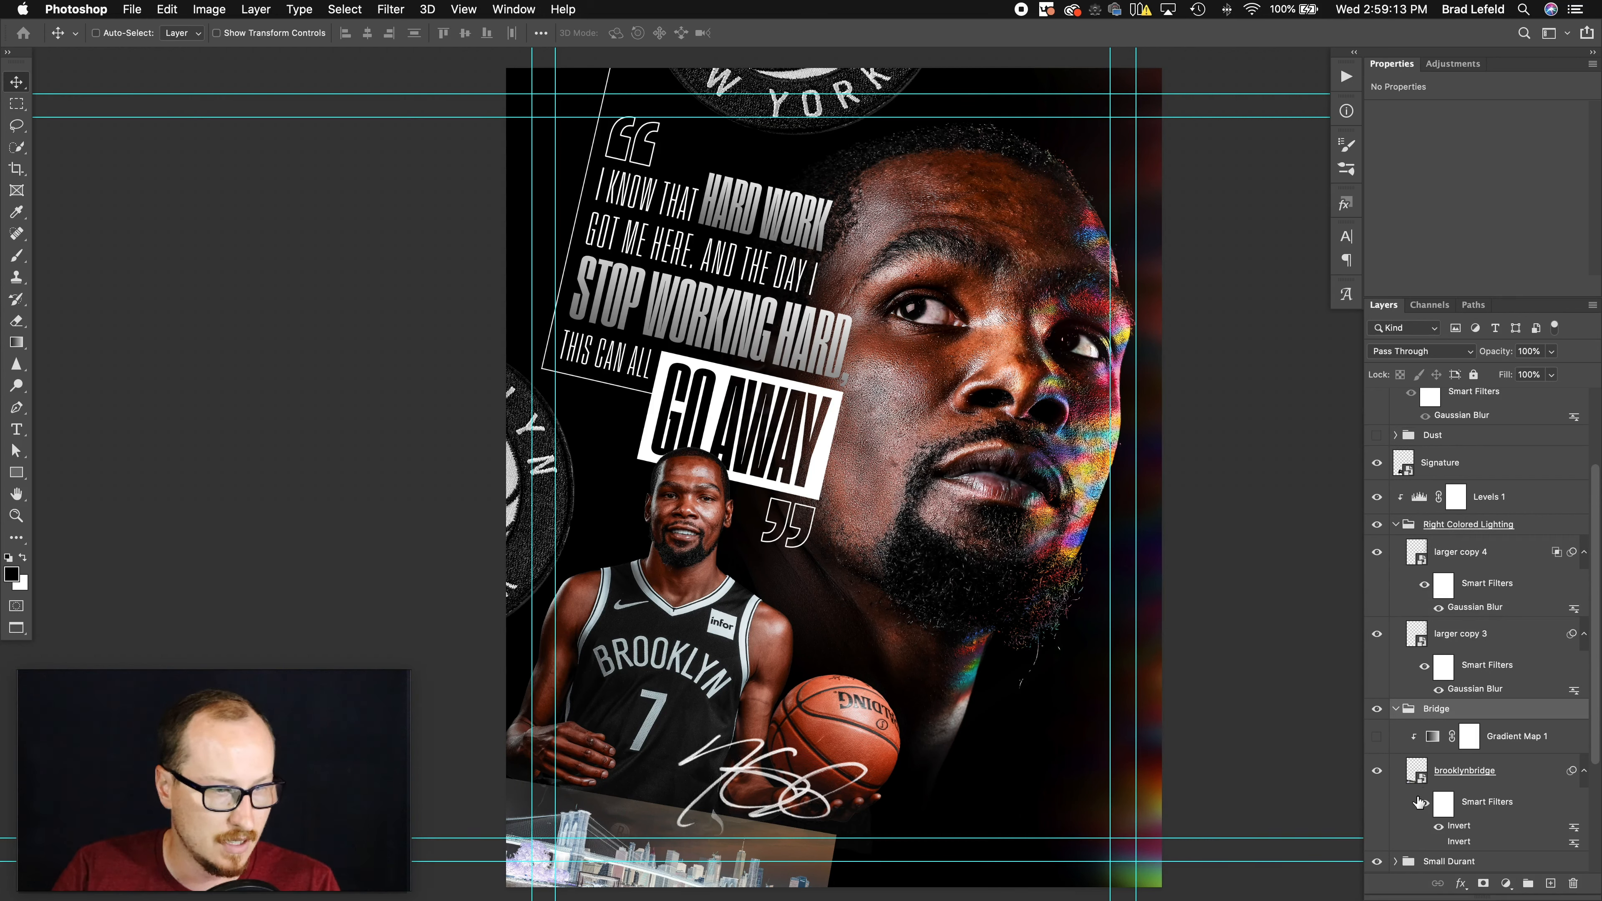
click(1439, 826)
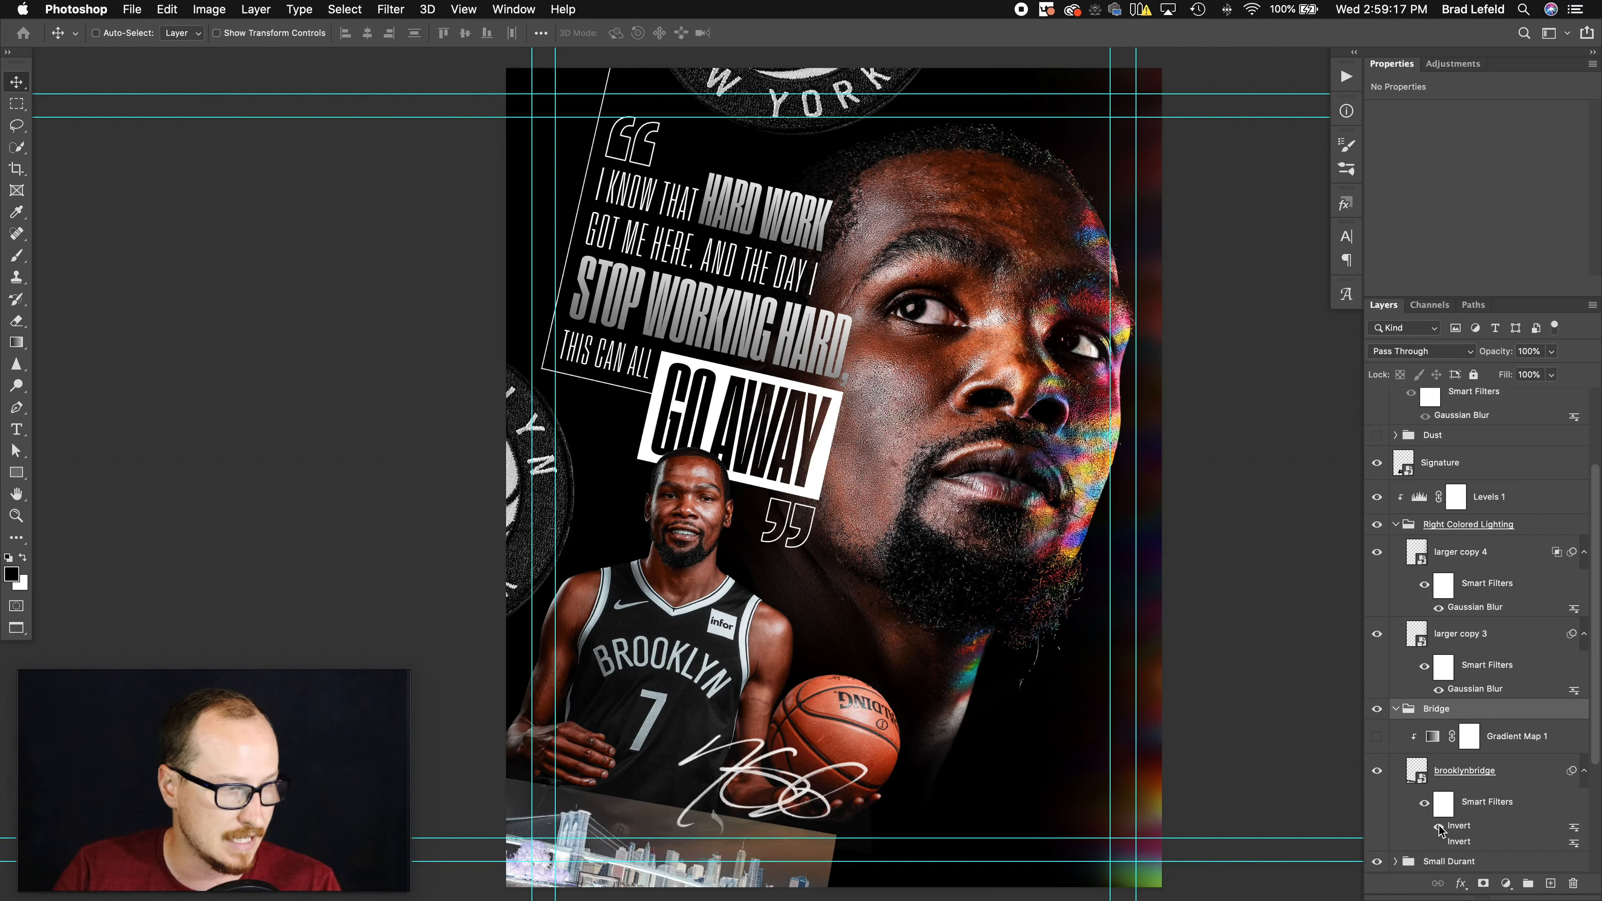
click(1377, 736)
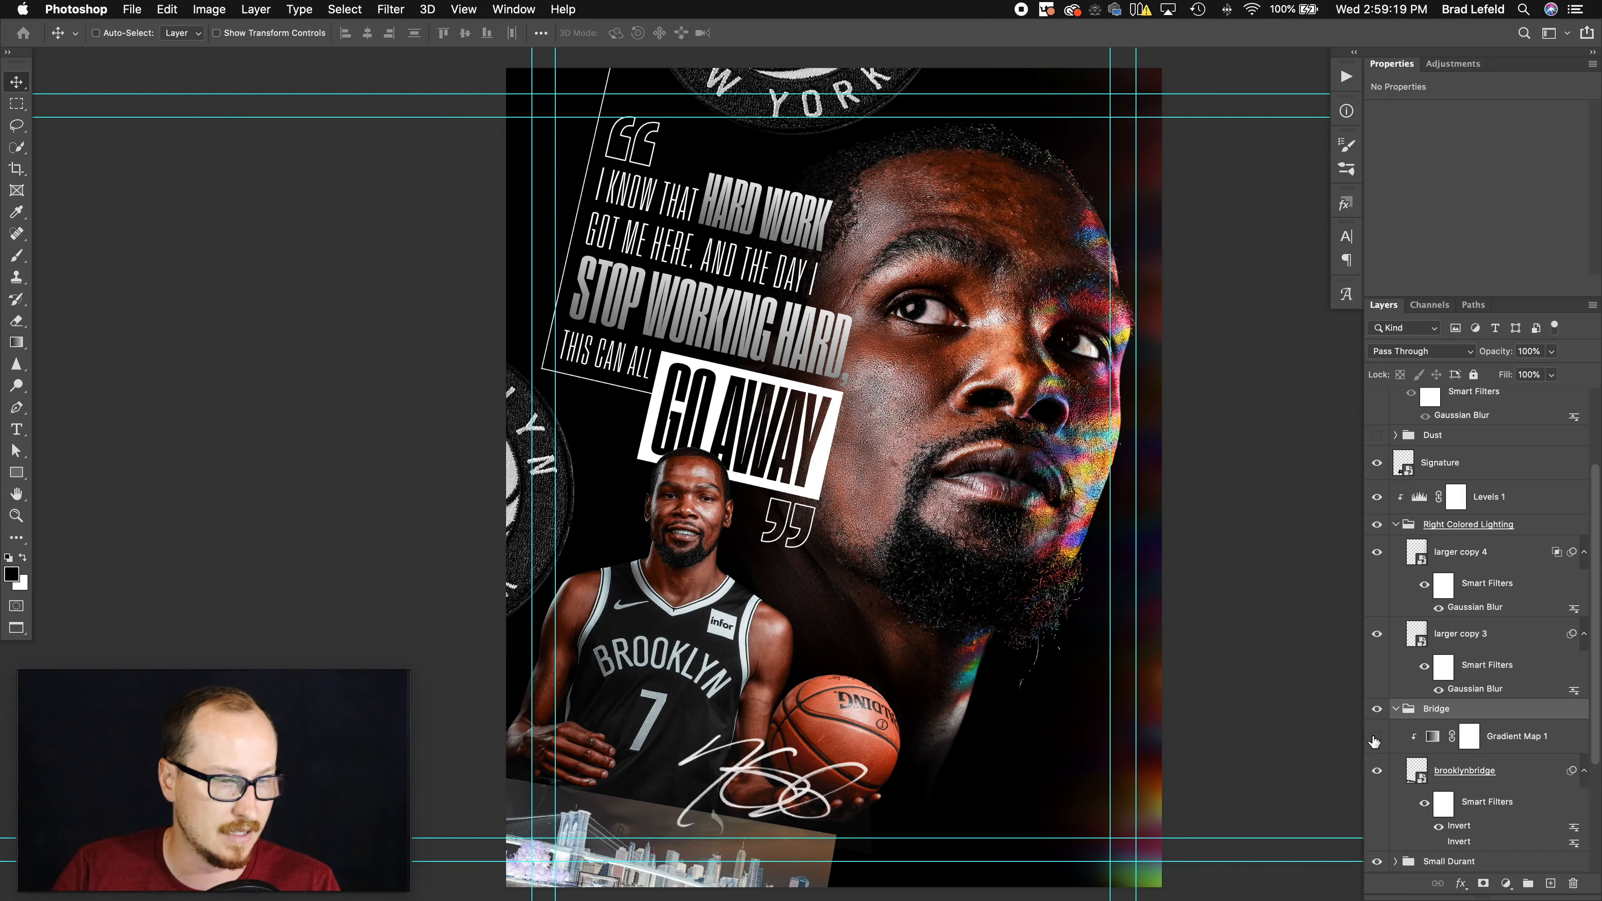
click(1504, 746)
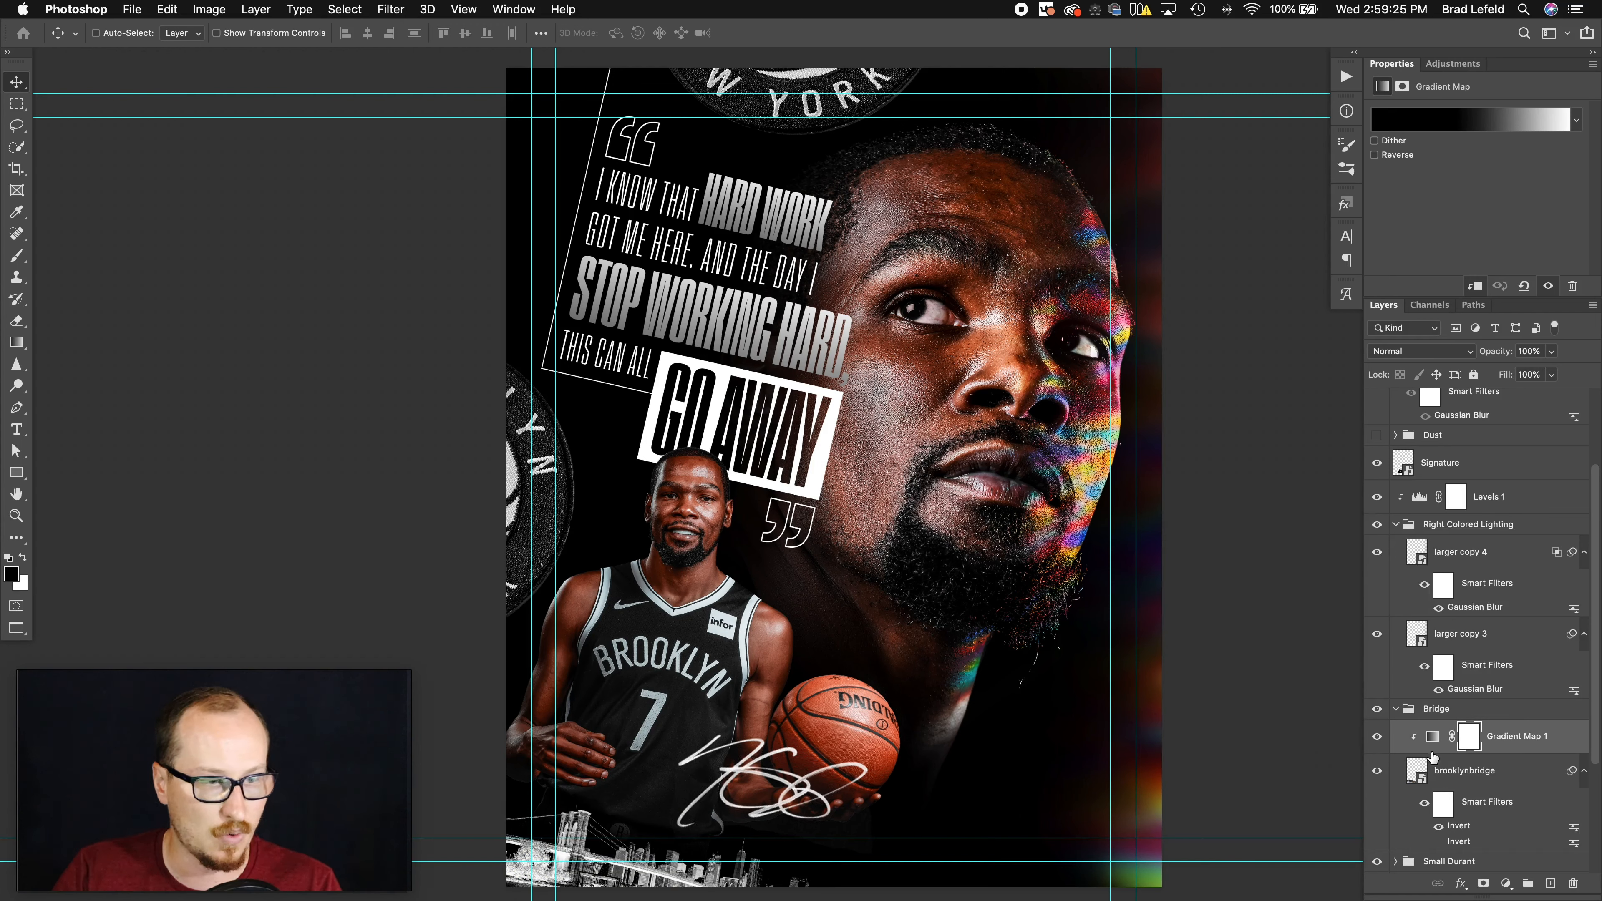
- Collapse the Bridge and Right Colored Lighting groups, and make the Snake group visible and expanded
click(1396, 709)
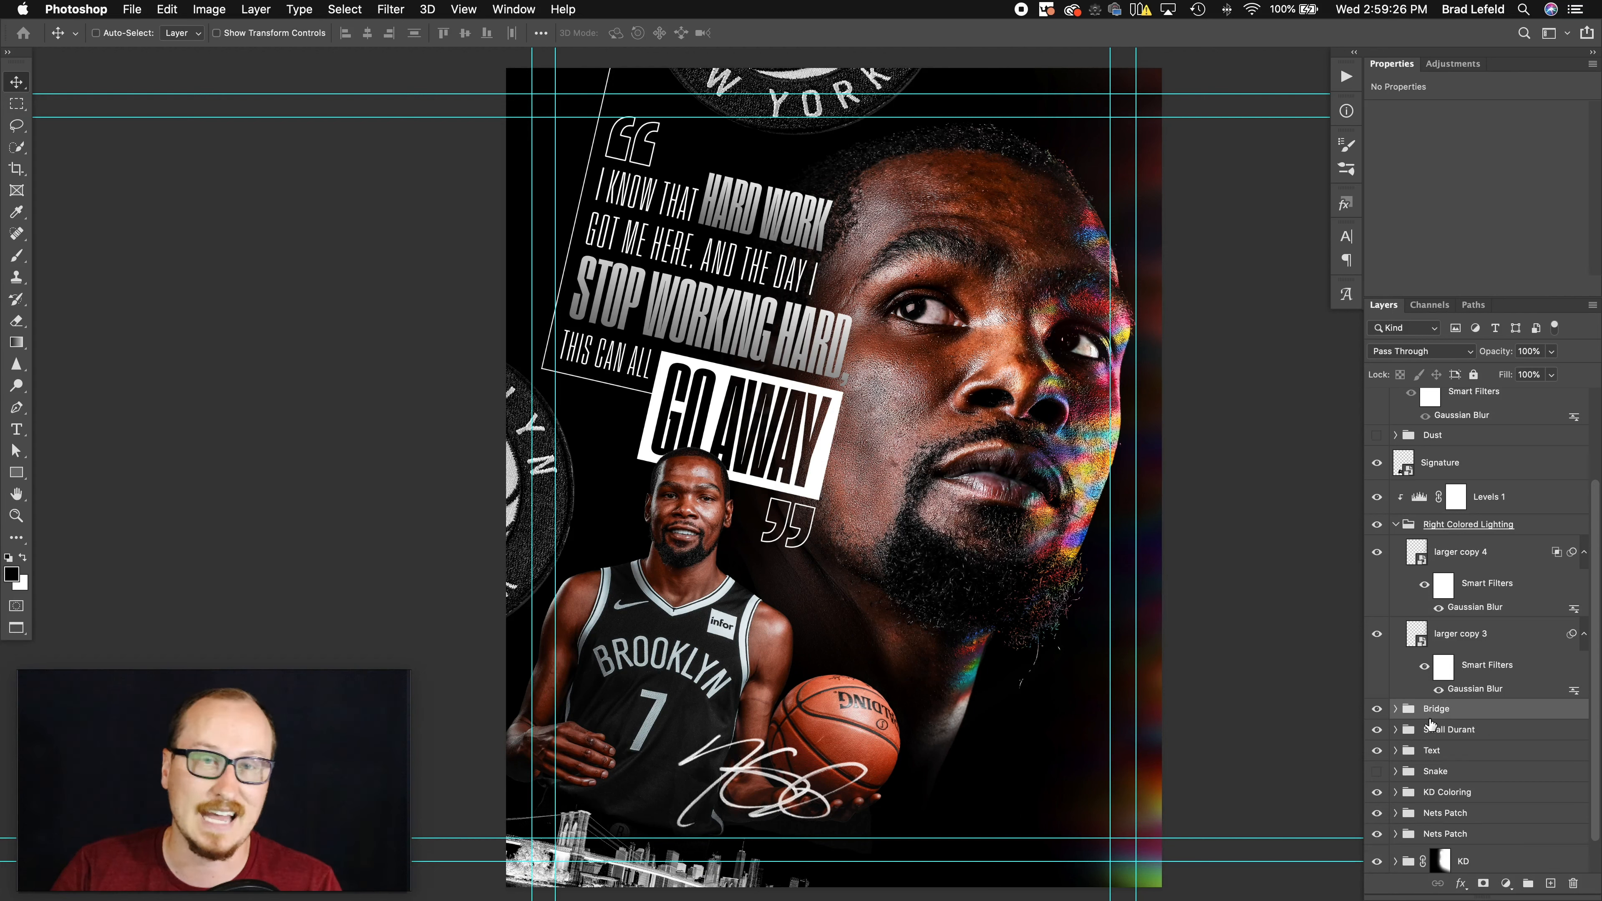
click(1396, 524)
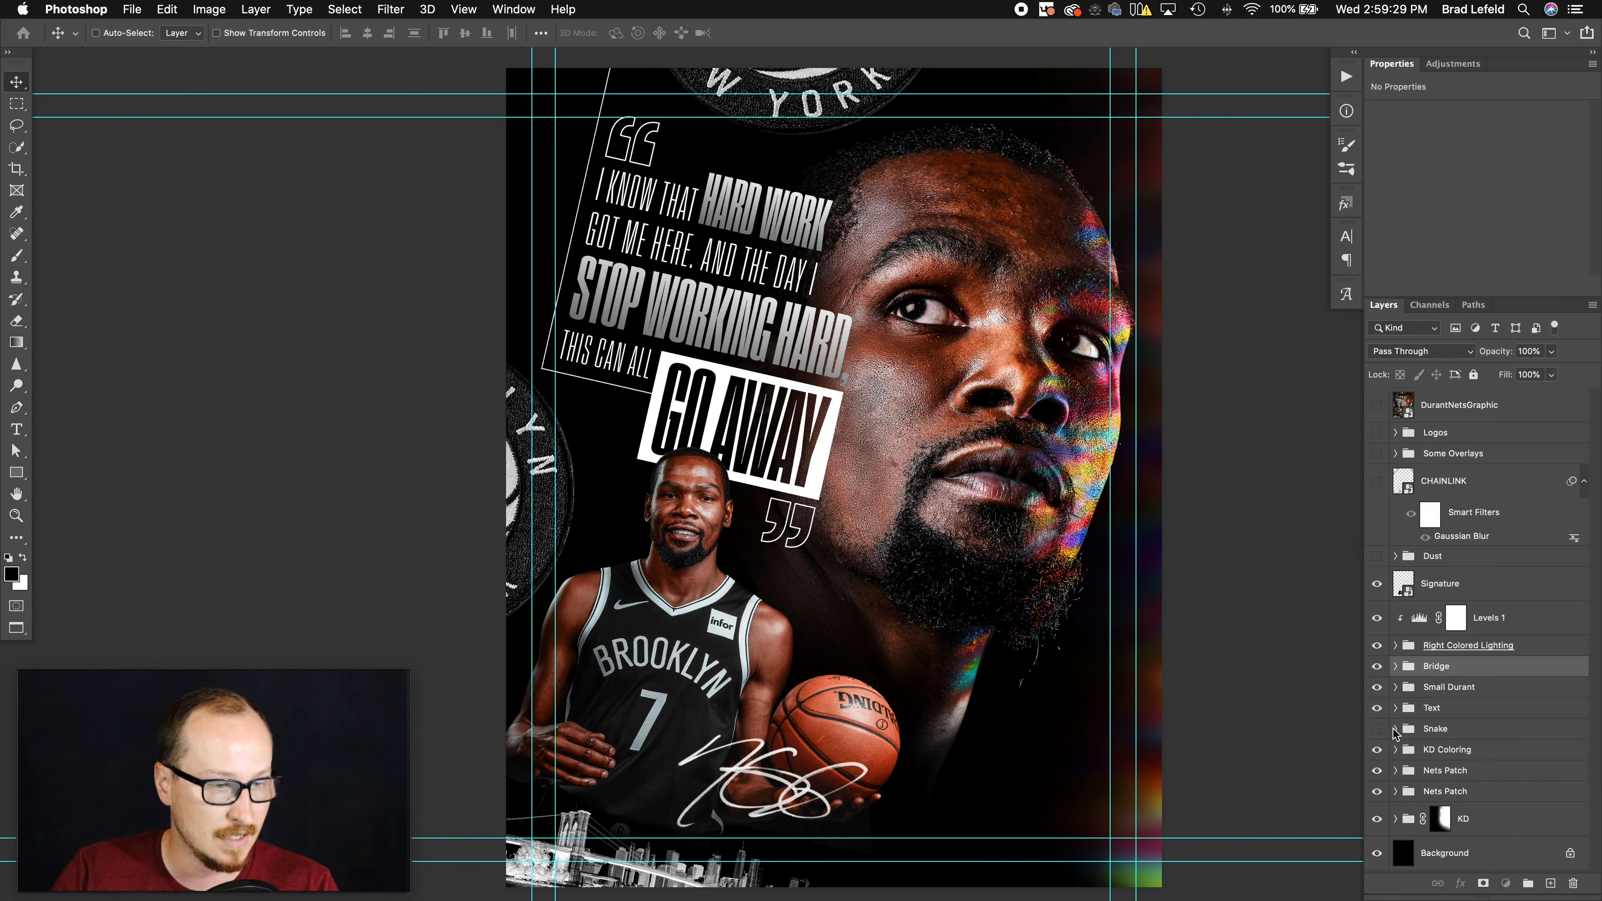
click(1394, 729)
click(1377, 729)
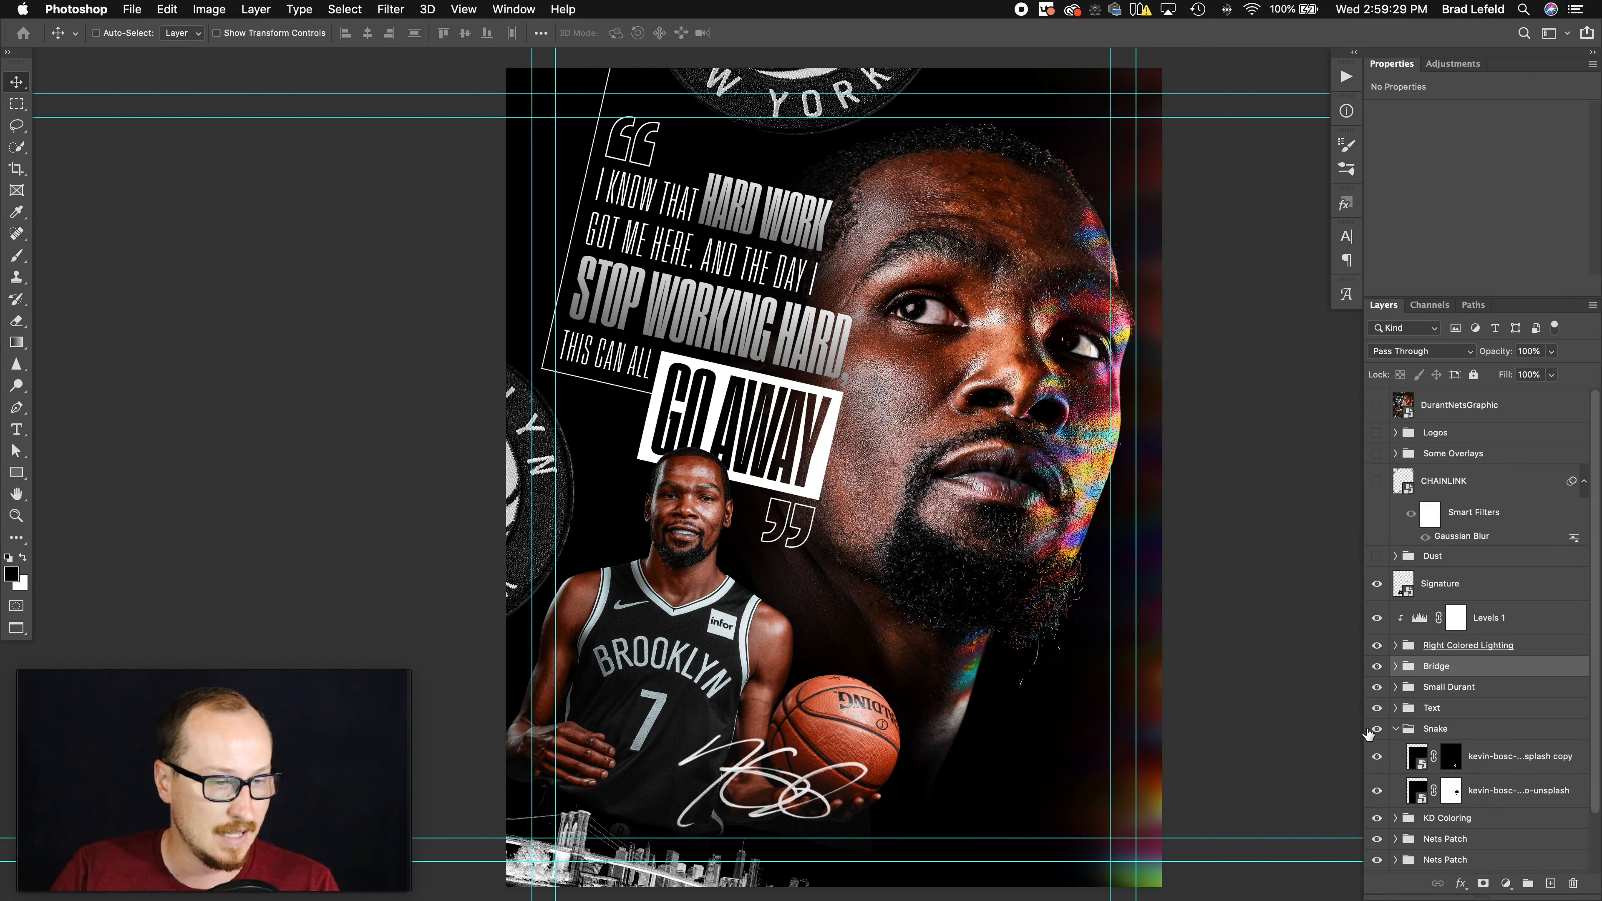
- Open the lower snake layer's smart object to examine the original snake photo up close, and return to the poster
click(1421, 789)
double_click(1419, 791)
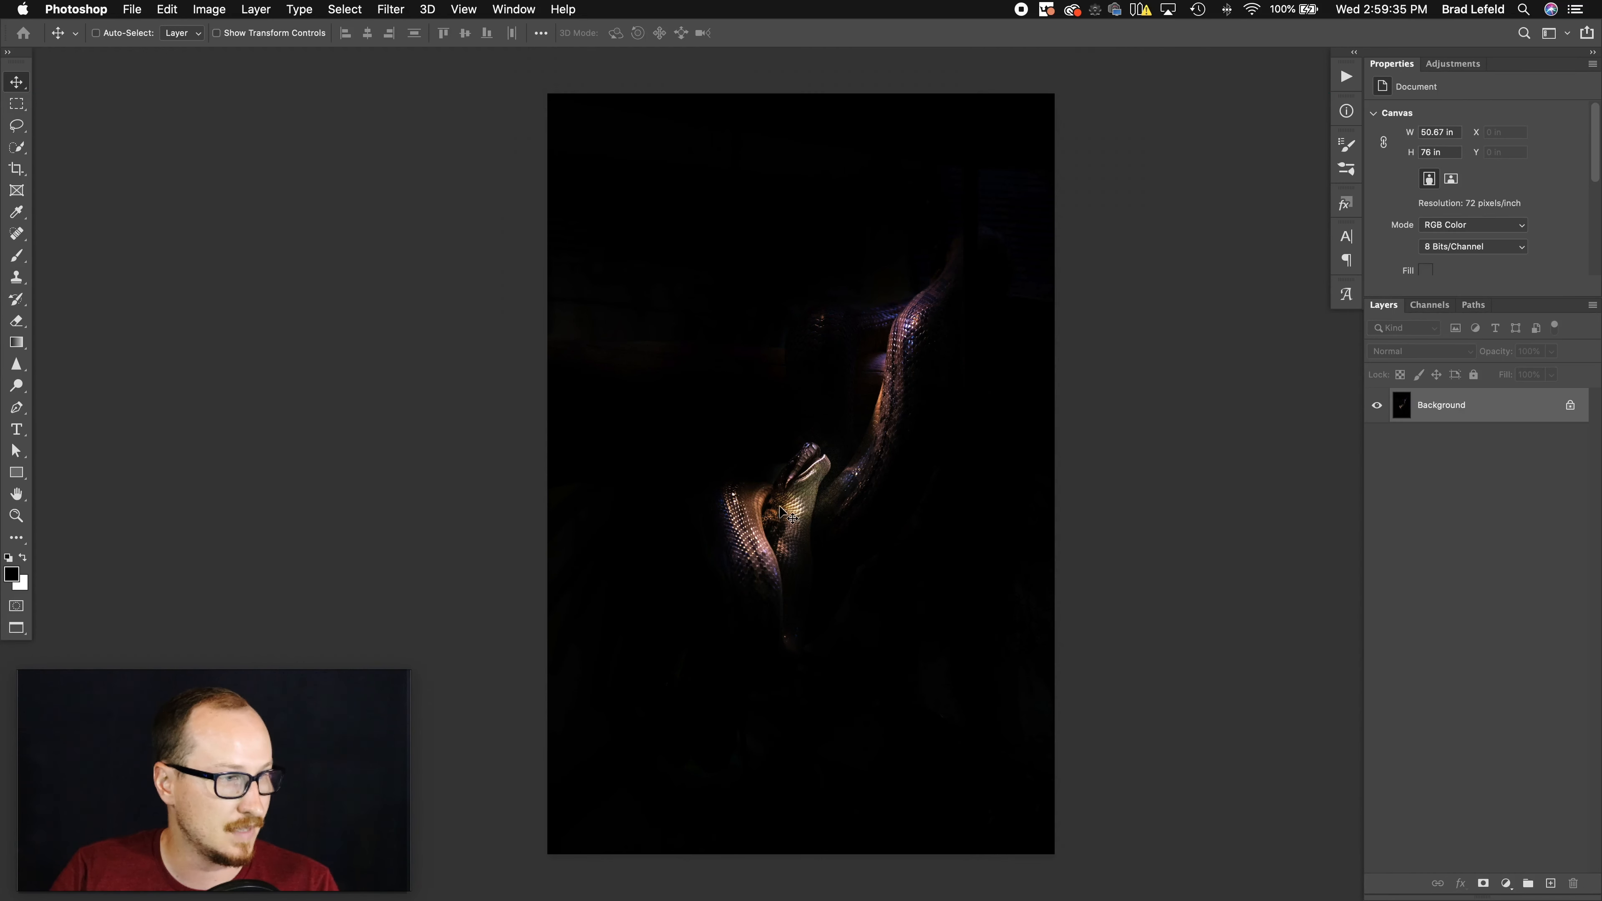
key(alt+space)
alt+drag(809, 451, 862, 452)
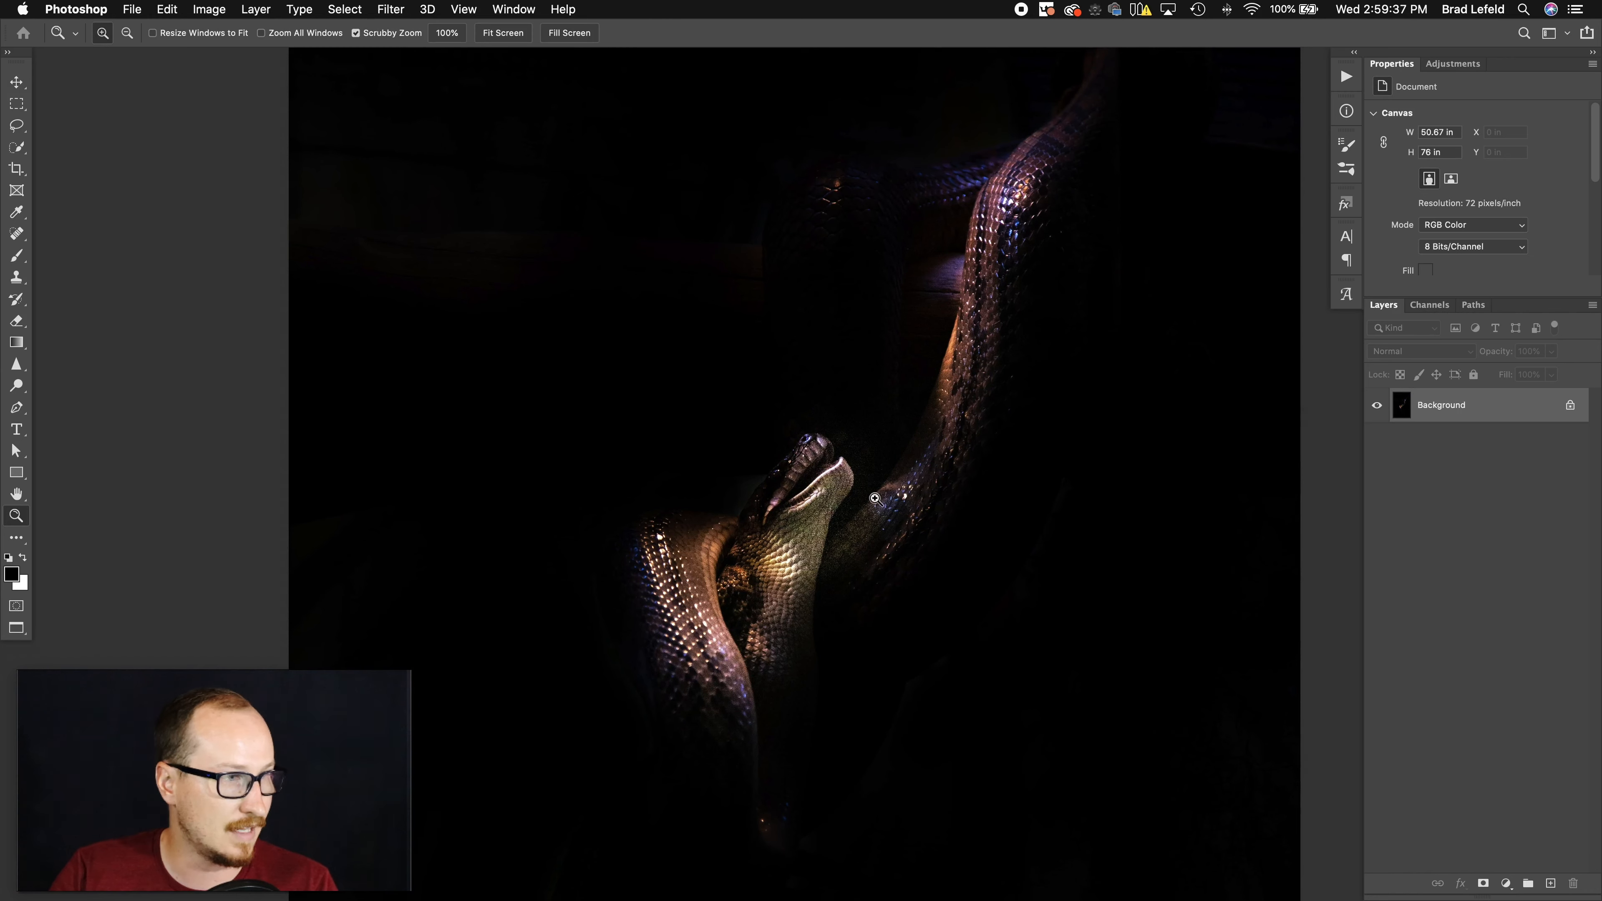
key(v)
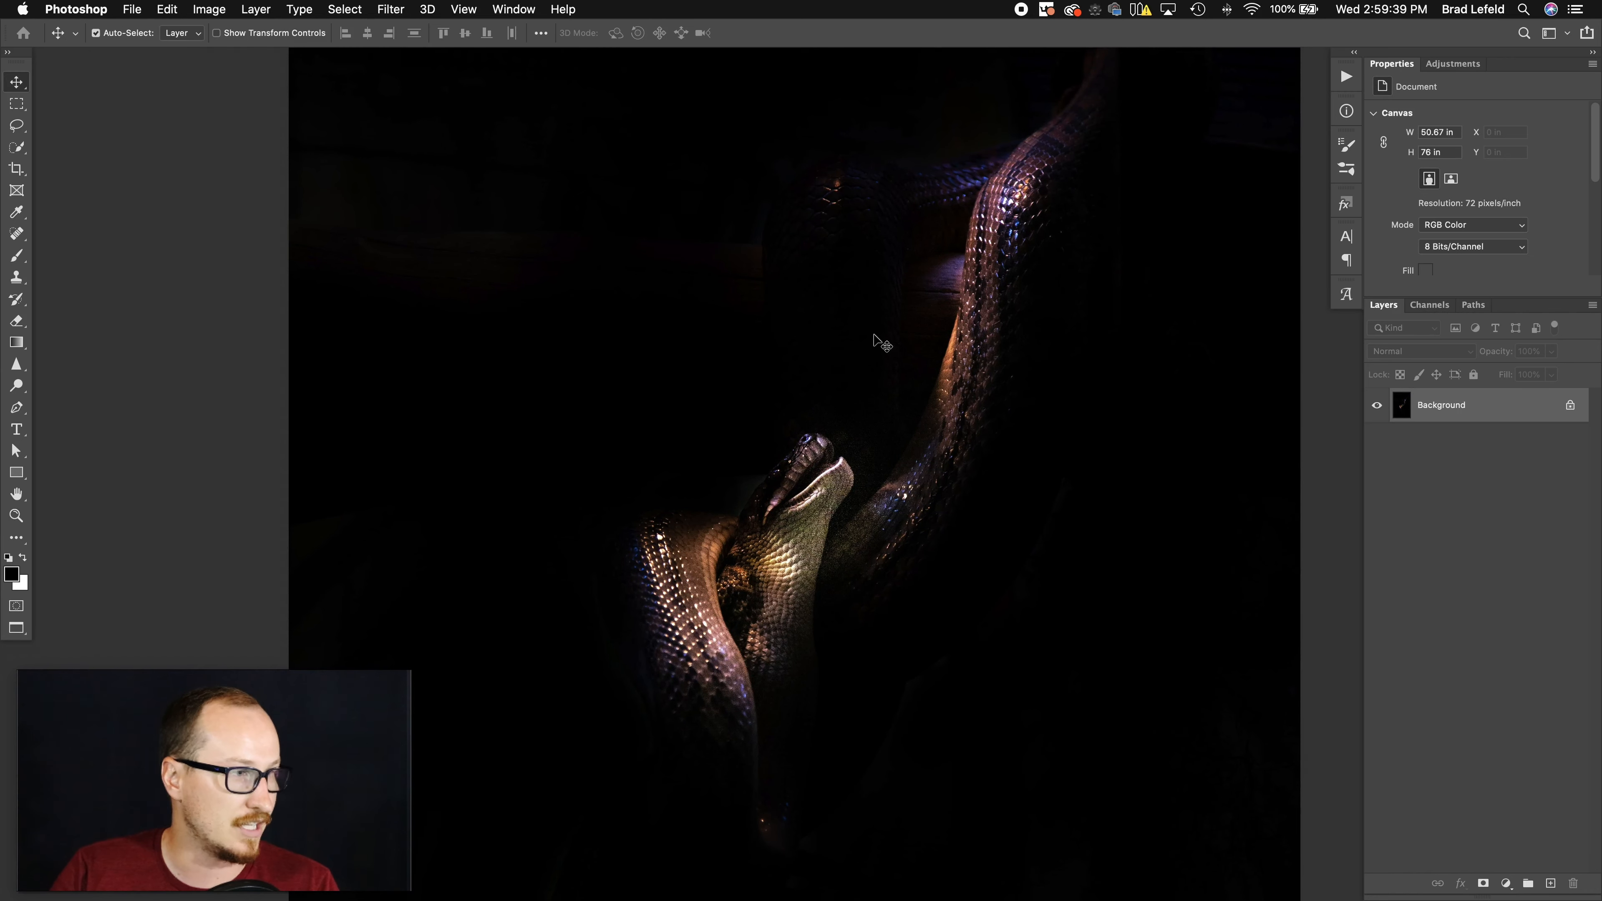
key(ctrl+Tab)
key(ctrl+Tab)
key(ctrl+Tab)
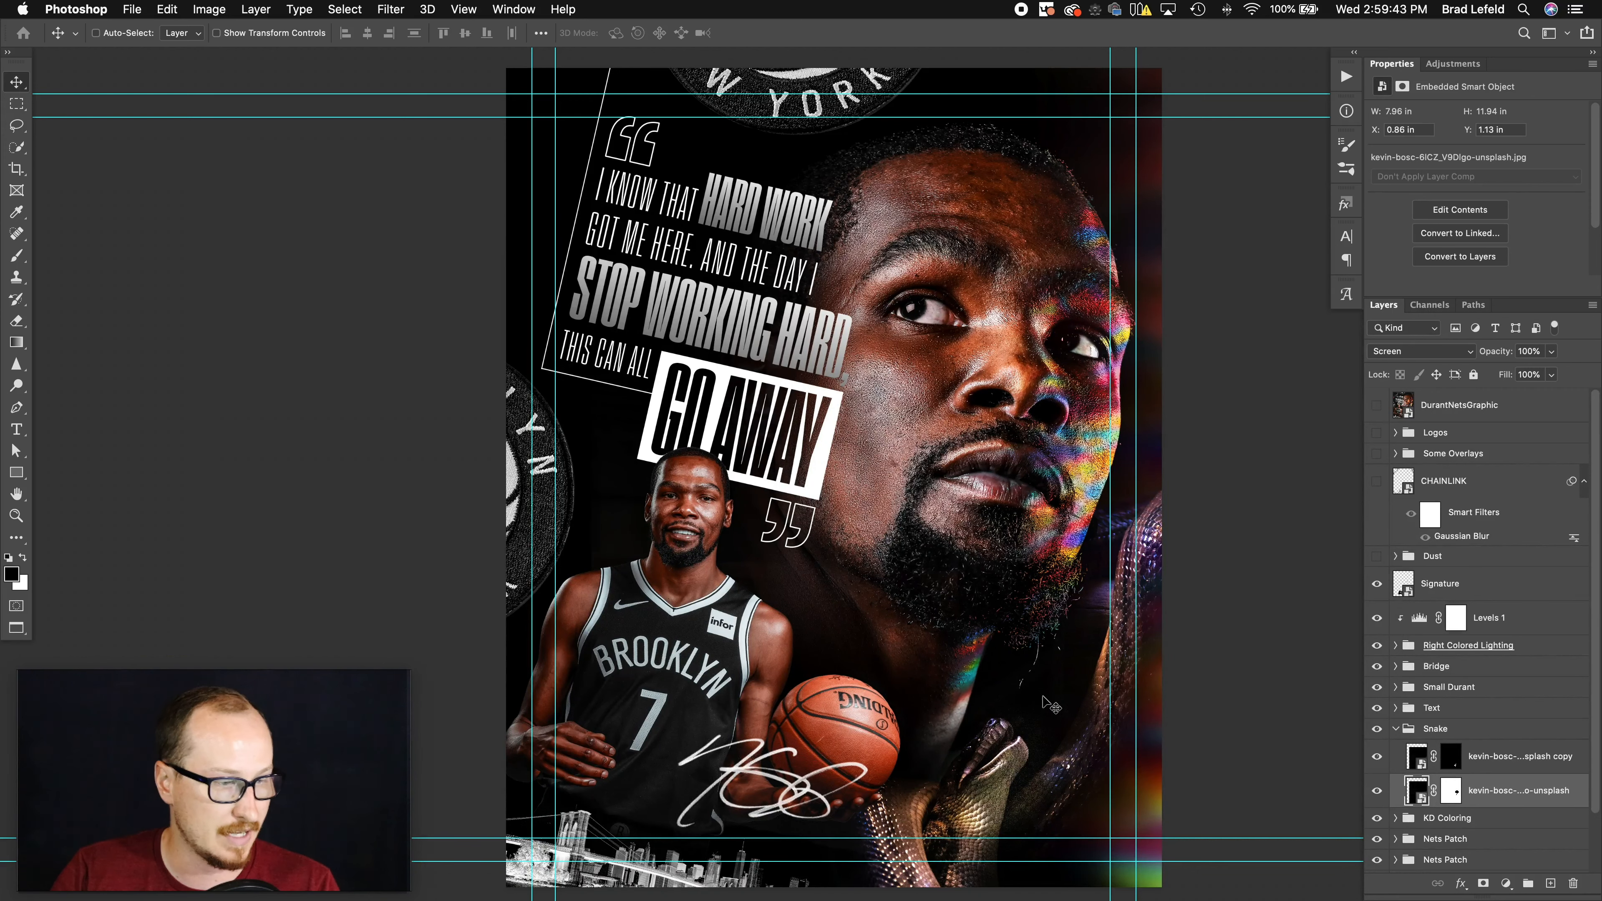
- Compare the snake with its masked copy layer in the Snake group hidden and shown
click(1487, 764)
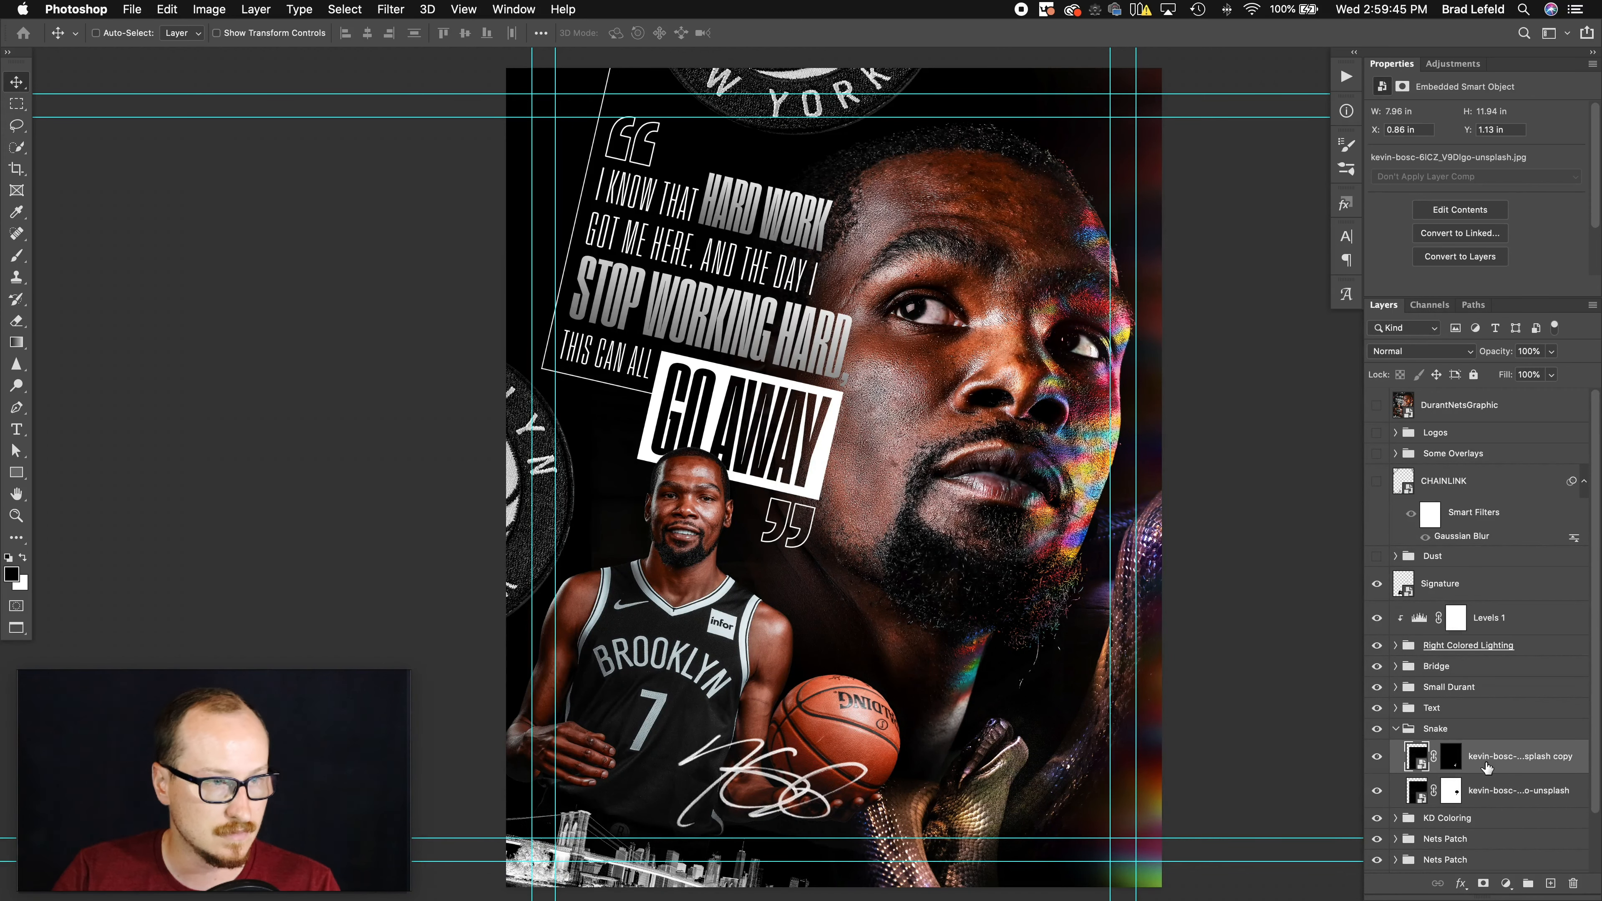
click(1379, 759)
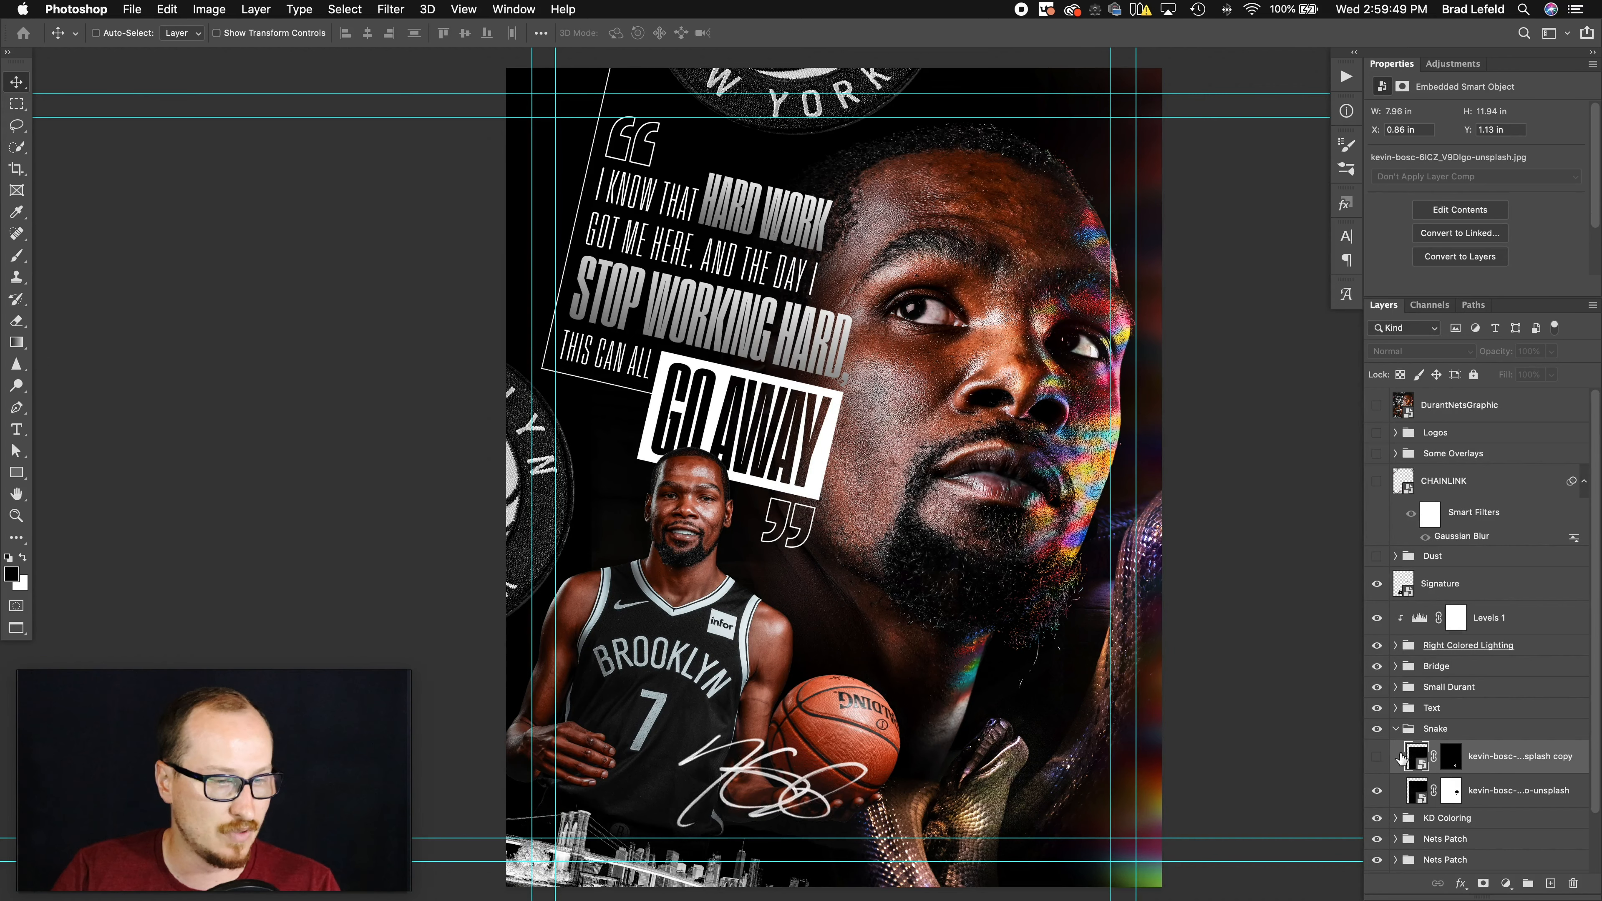
click(1377, 757)
- Try moving the lower snake layer up and toward the basketball, and undo the move
click(1527, 791)
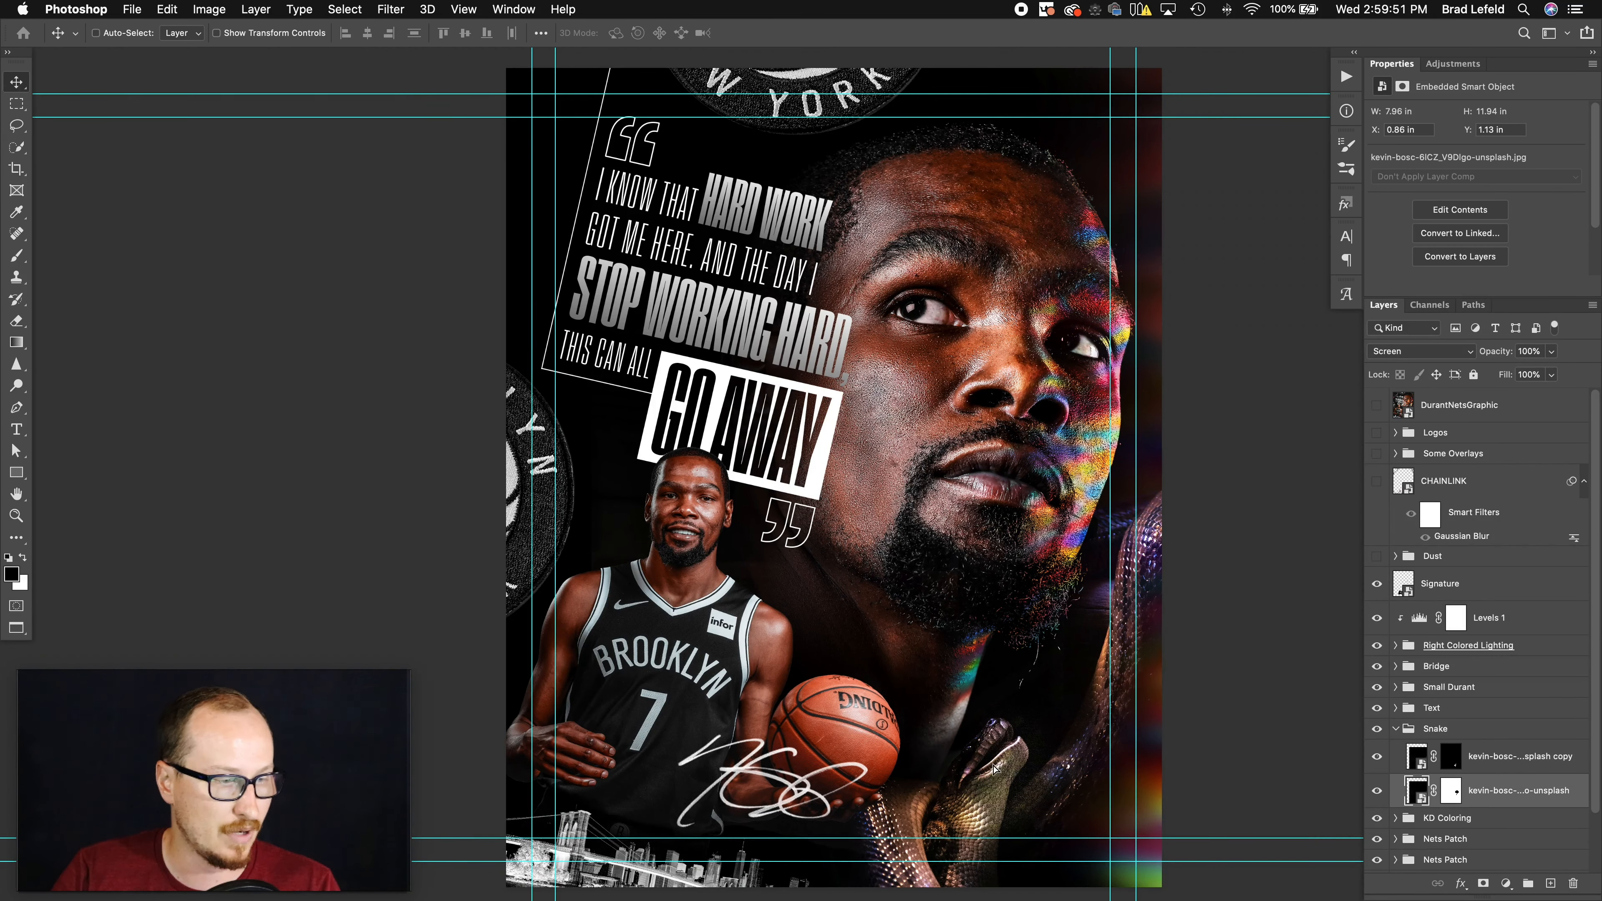
drag(993, 769, 955, 740)
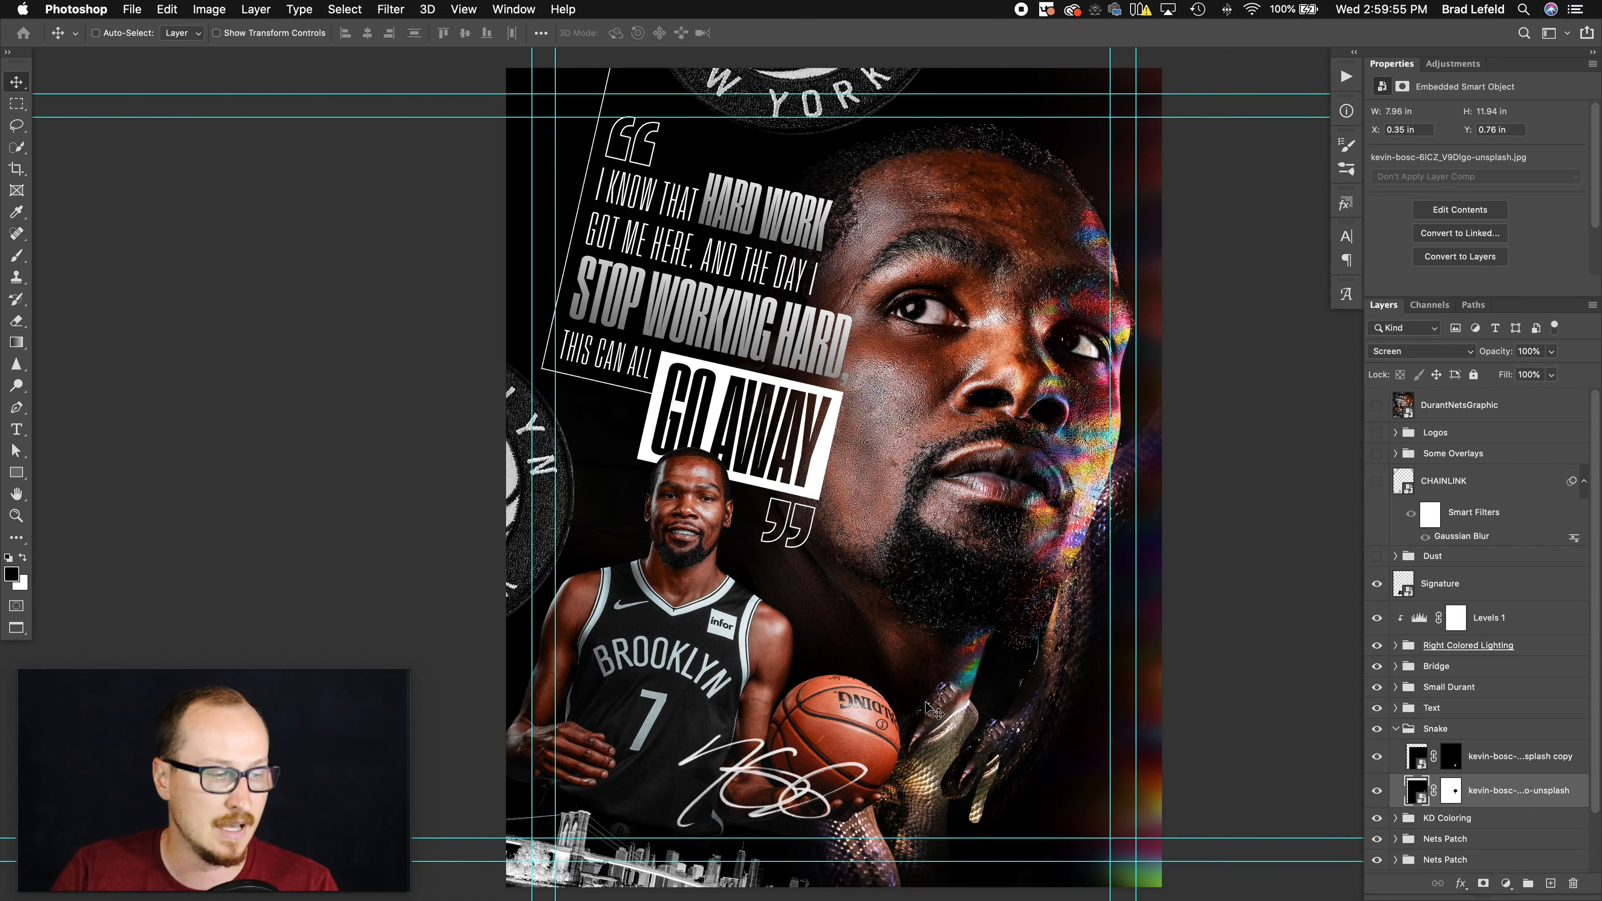
key(super+z)
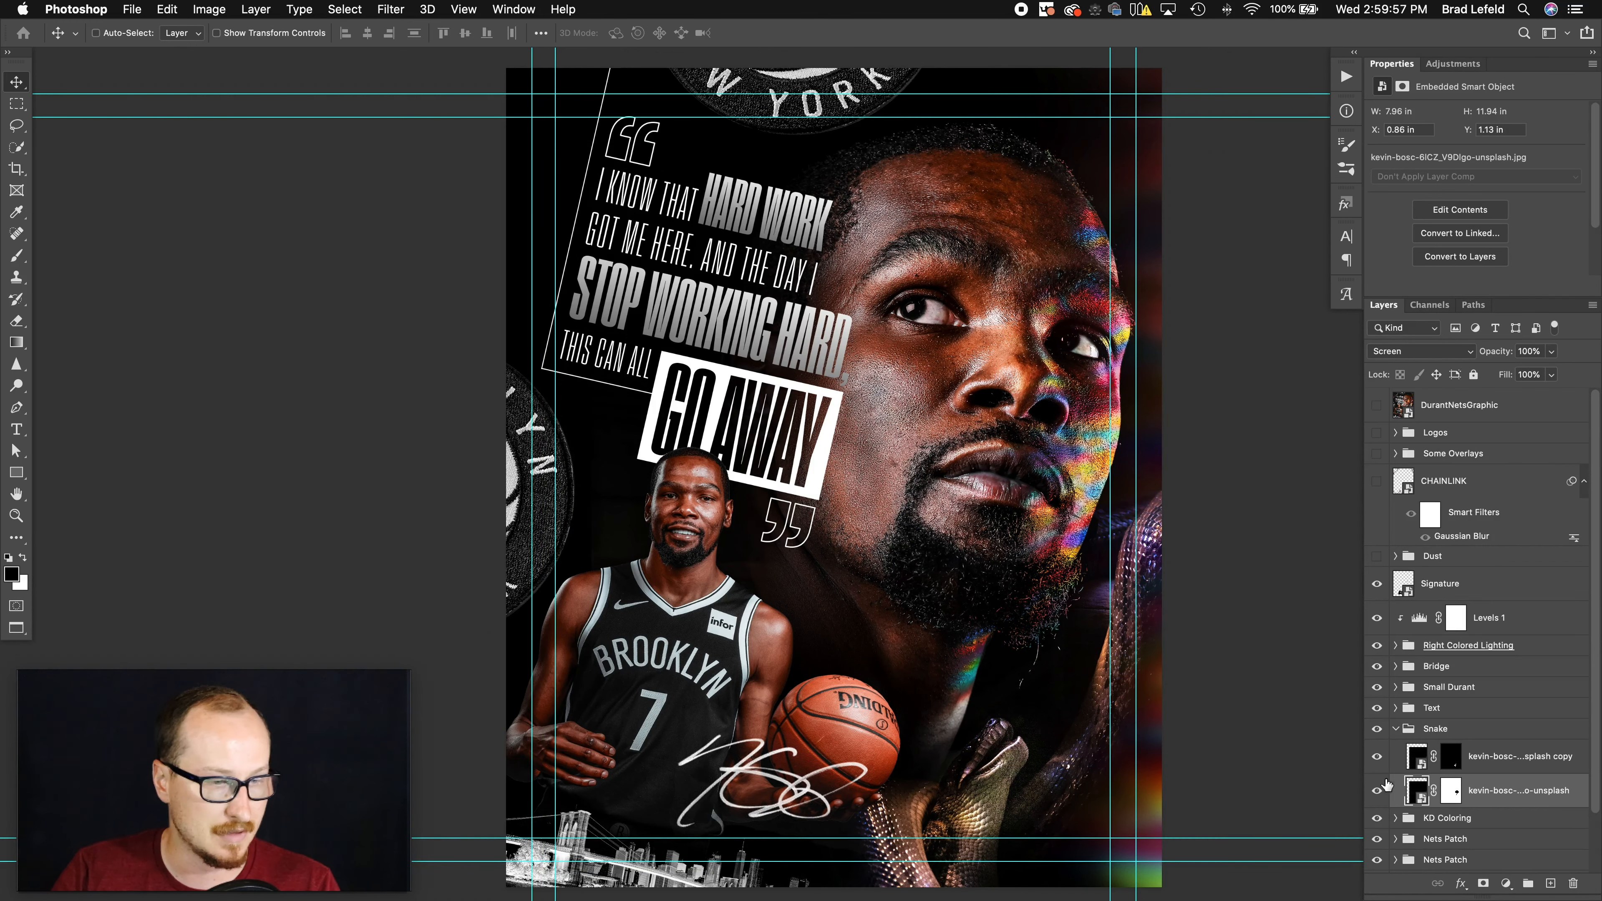
- Collapse the Snake group, and make the Dust group visible and expanded
click(1427, 765)
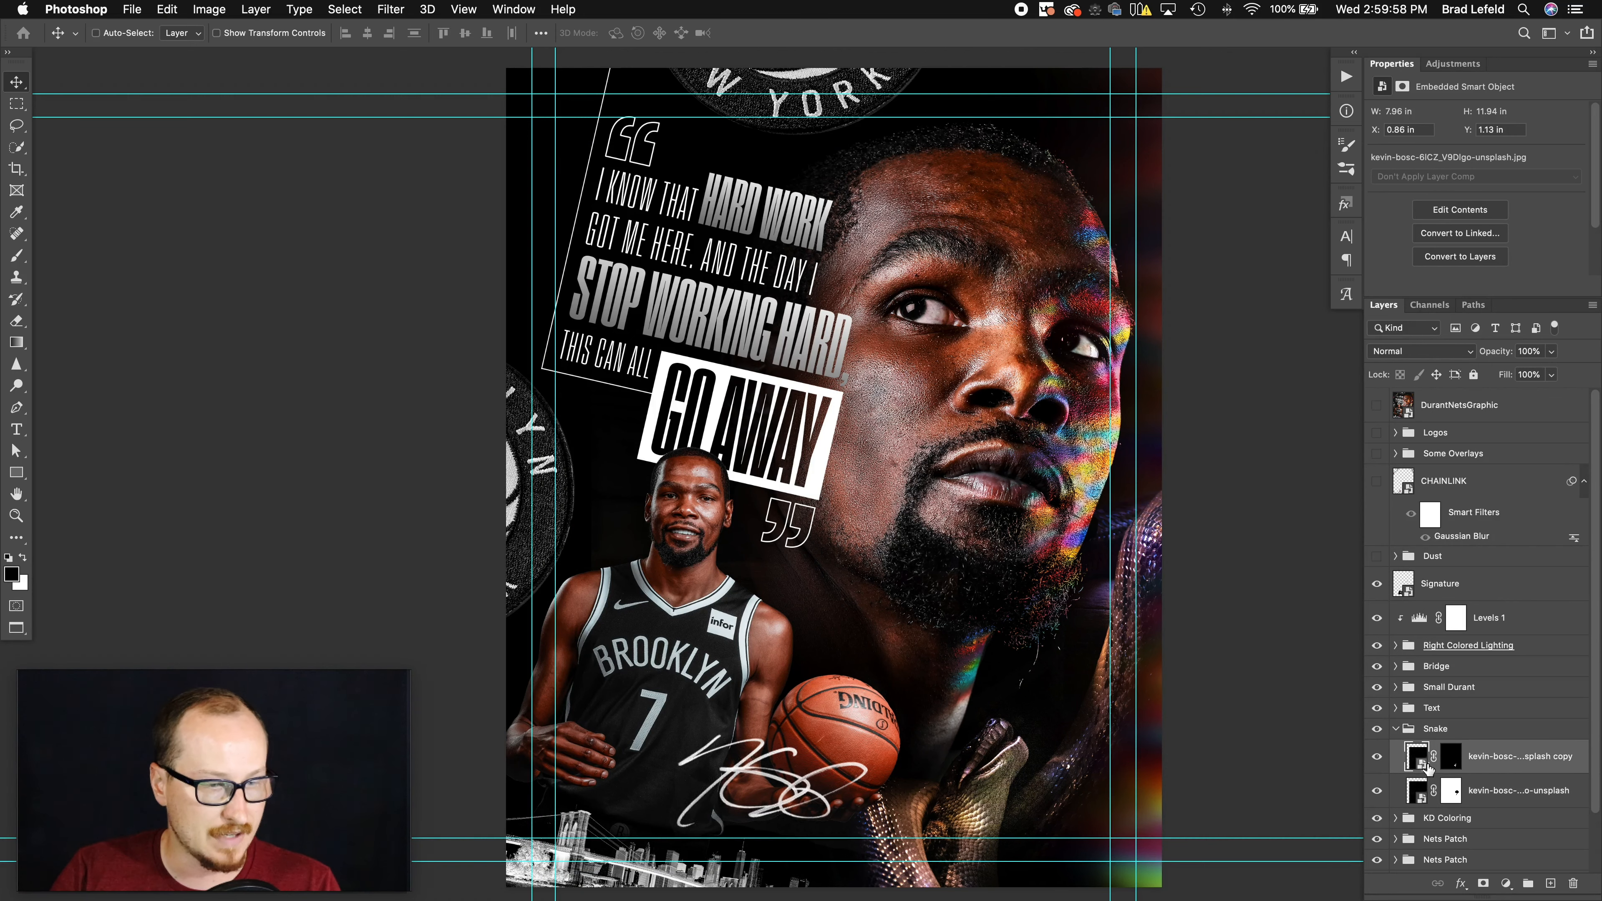
click(1396, 730)
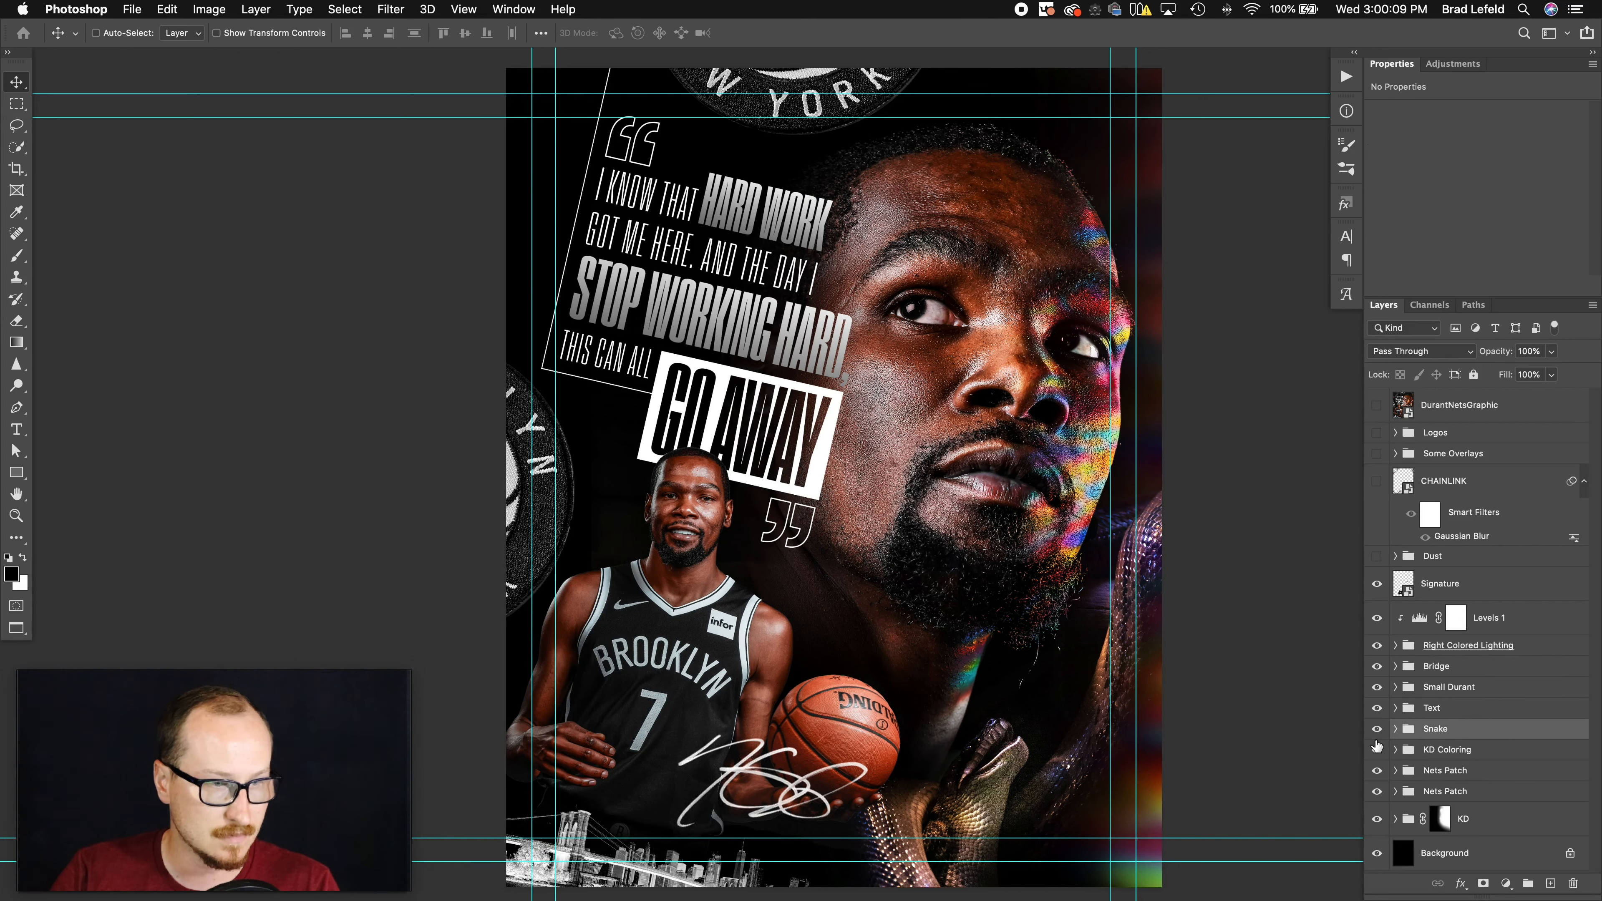
click(1395, 556)
click(1378, 557)
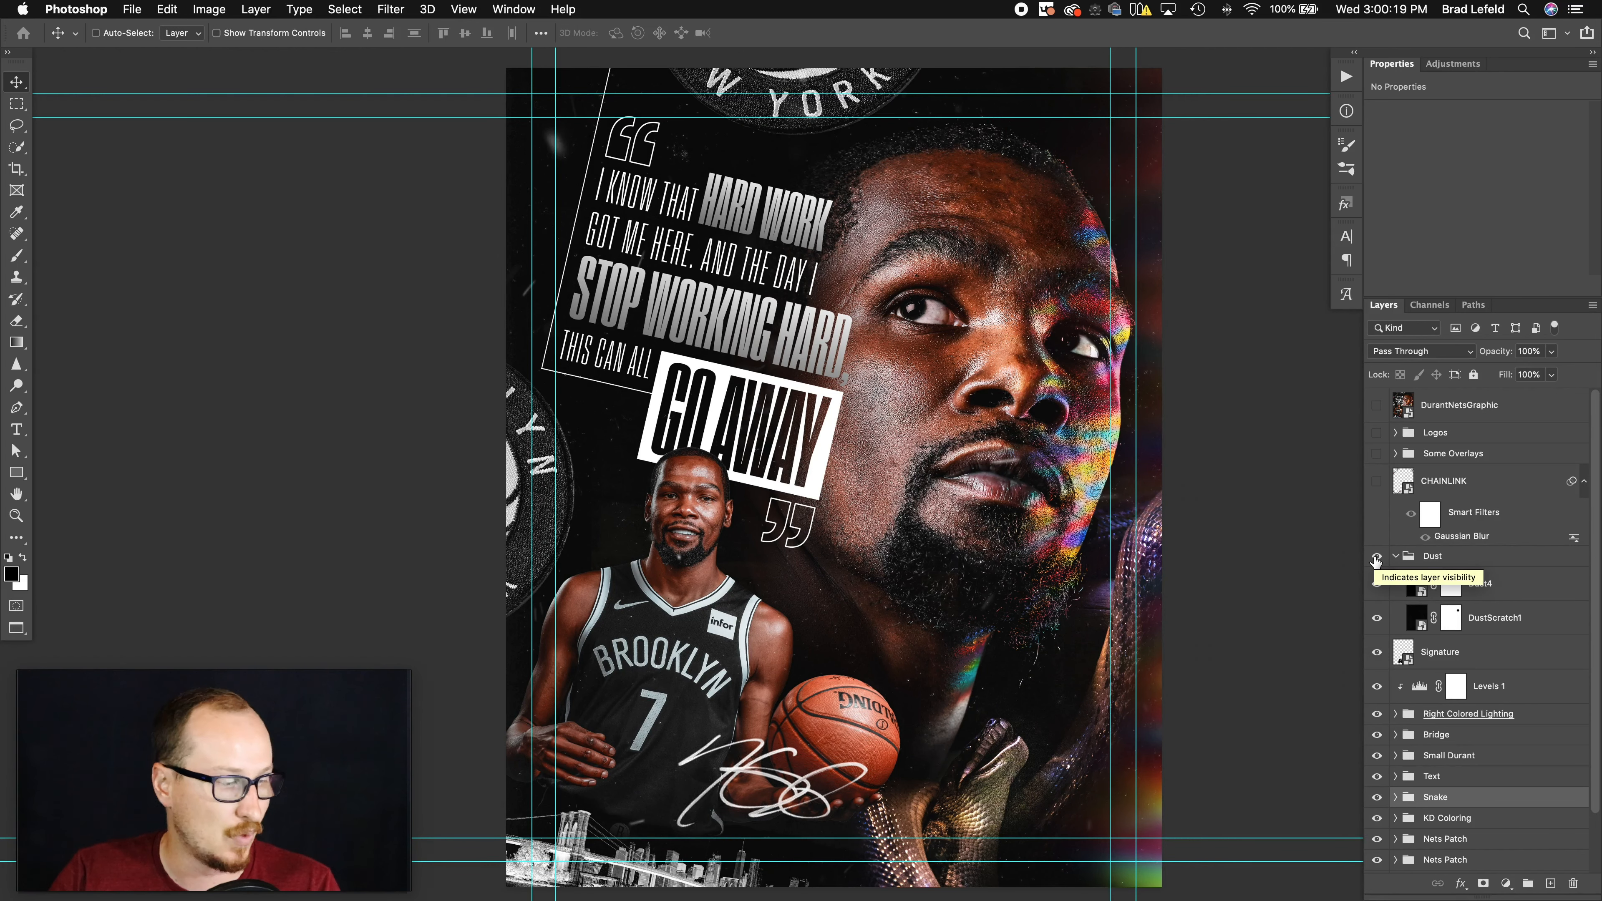
- Review the Dust4 and DustScratch1 layers, opening and closing the contents of the Dust4 smart object
click(1464, 592)
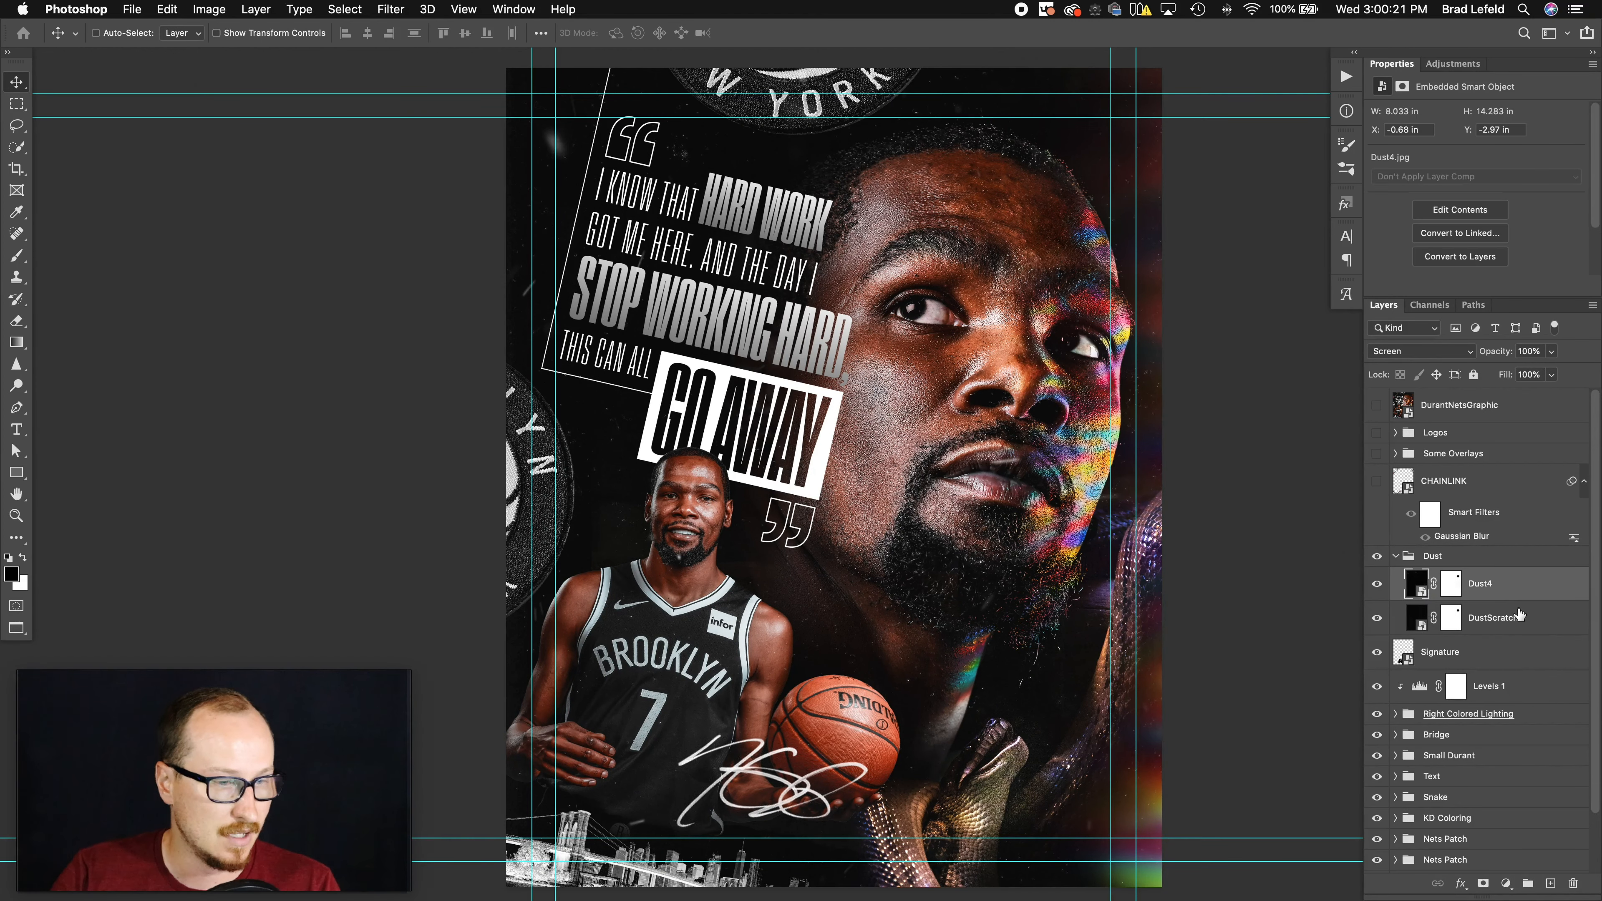
double_click(1418, 586)
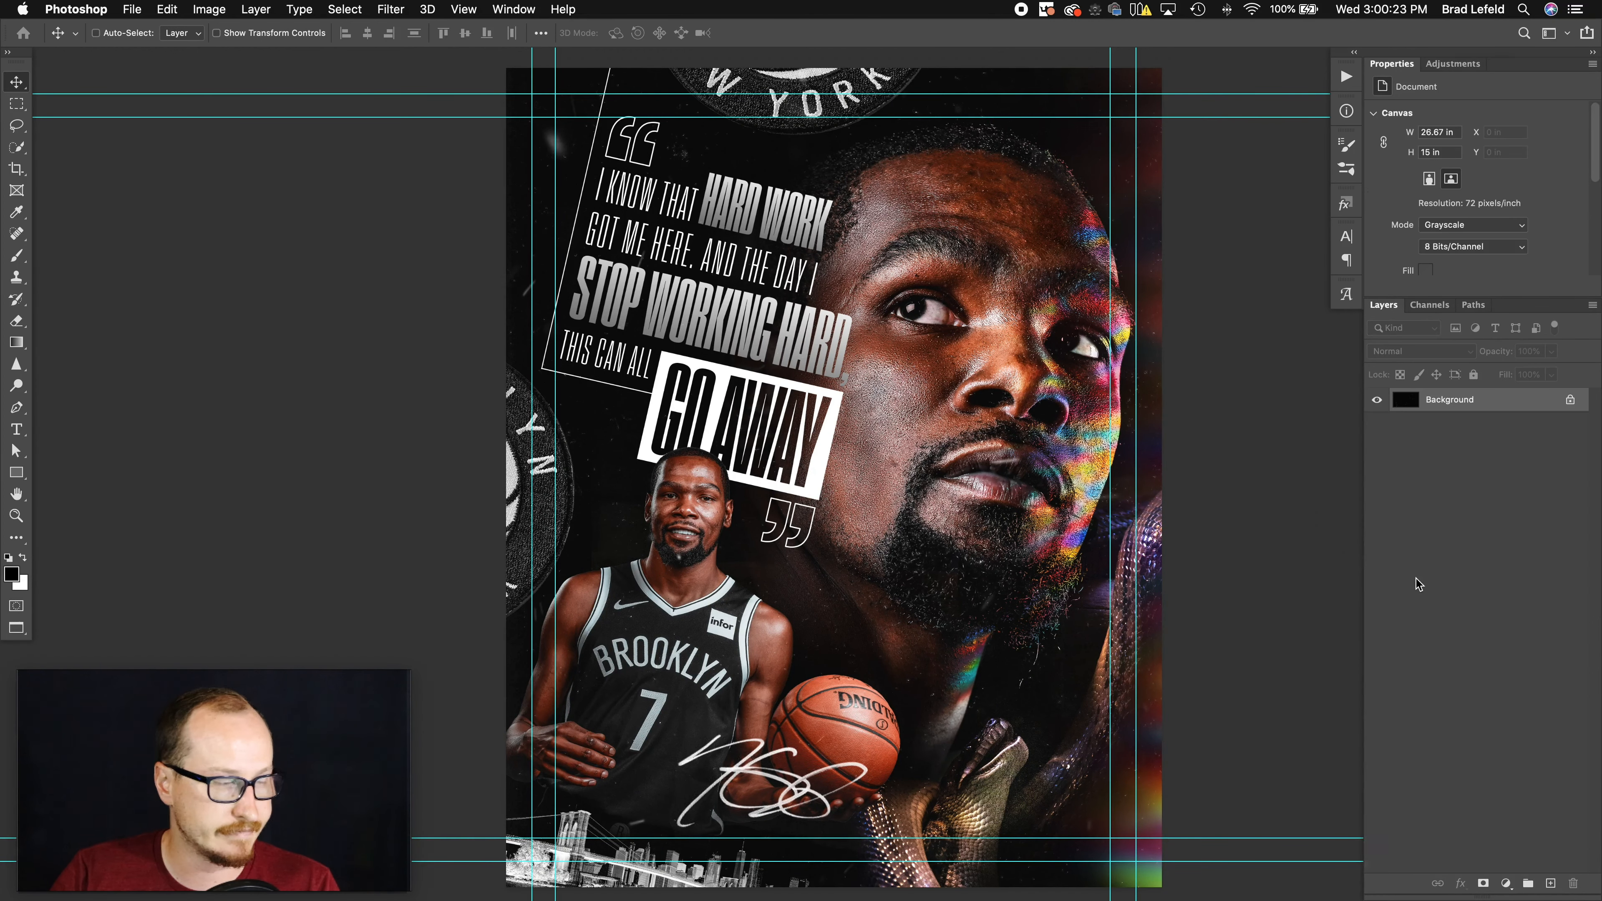
key(super+w)
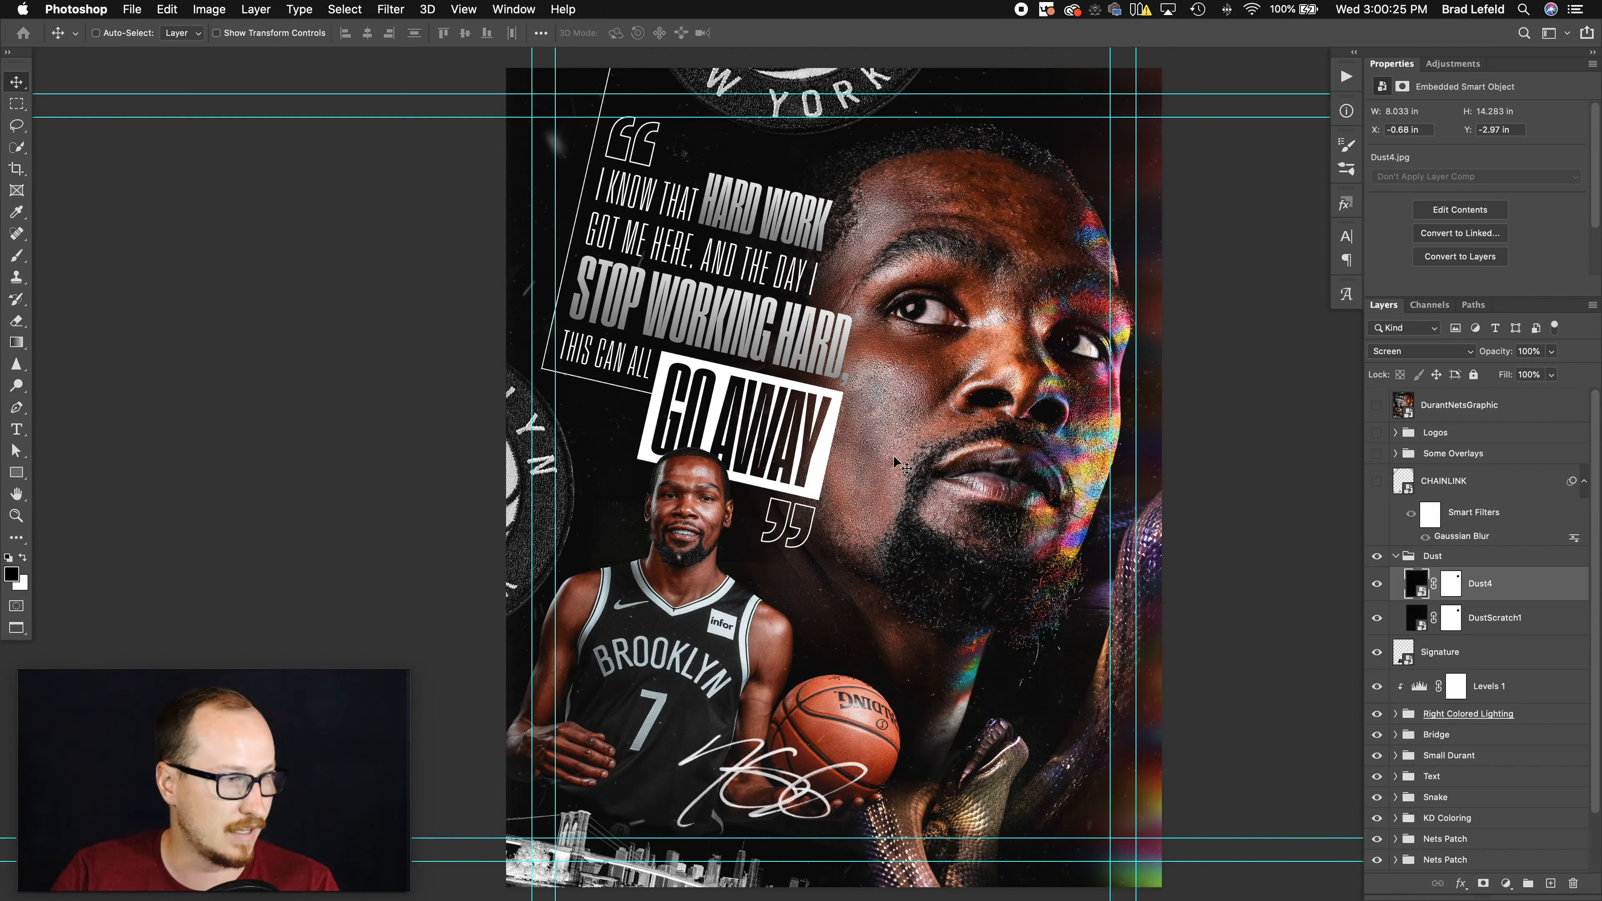
click(1482, 614)
click(1476, 585)
- Collapse the Dust group and make the CHAINLINK layer visible on the poster
click(1442, 484)
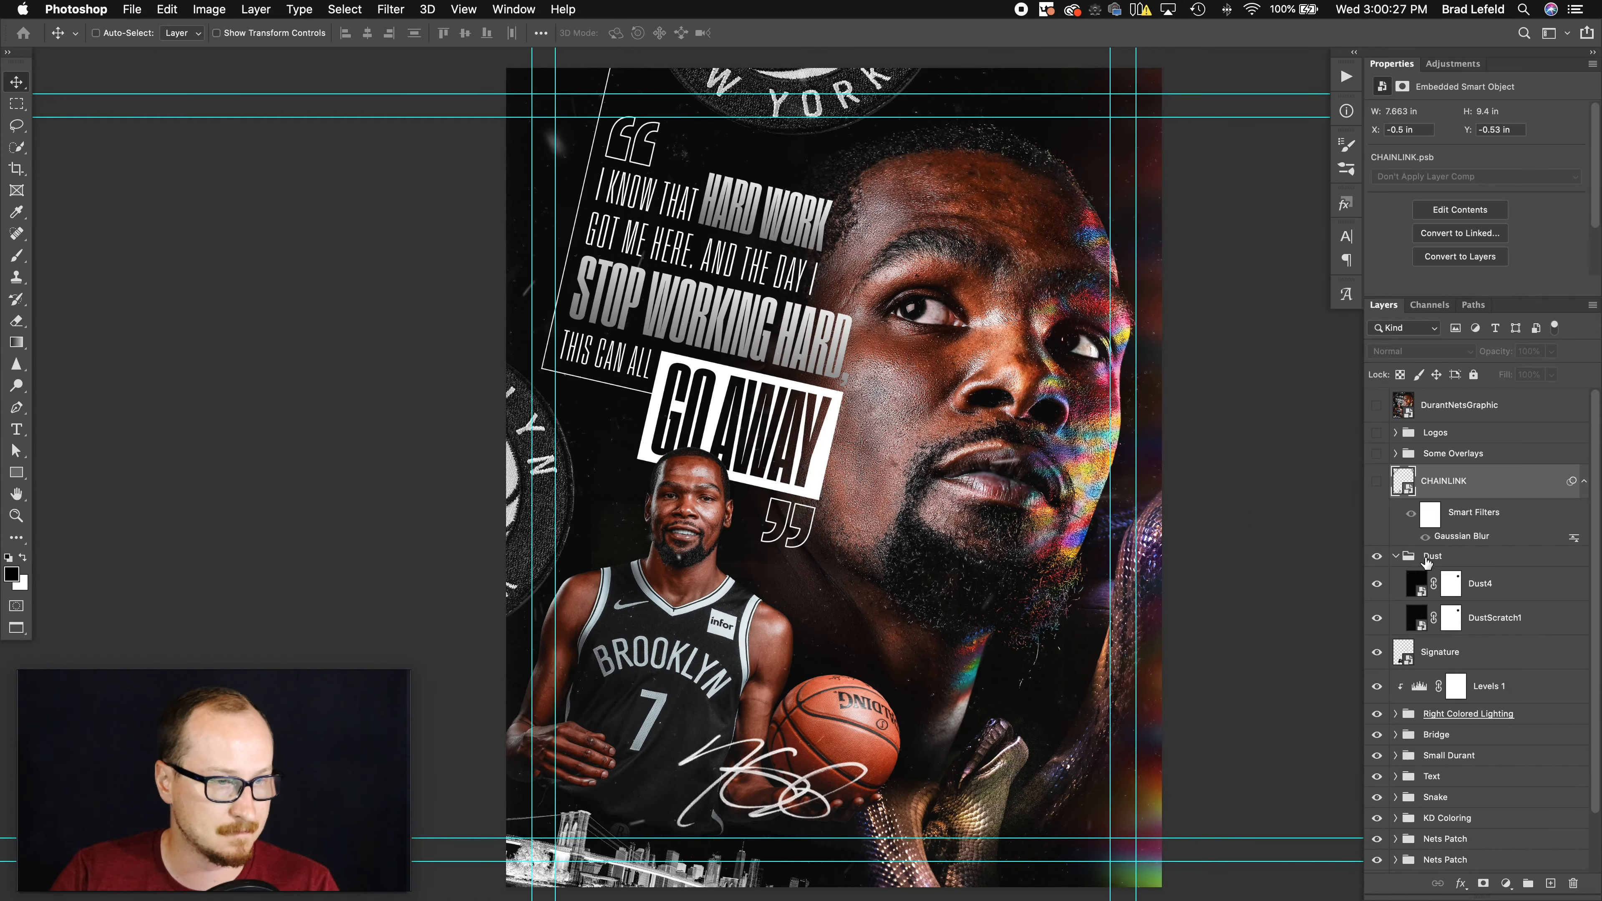
click(1428, 558)
click(1396, 556)
click(1434, 486)
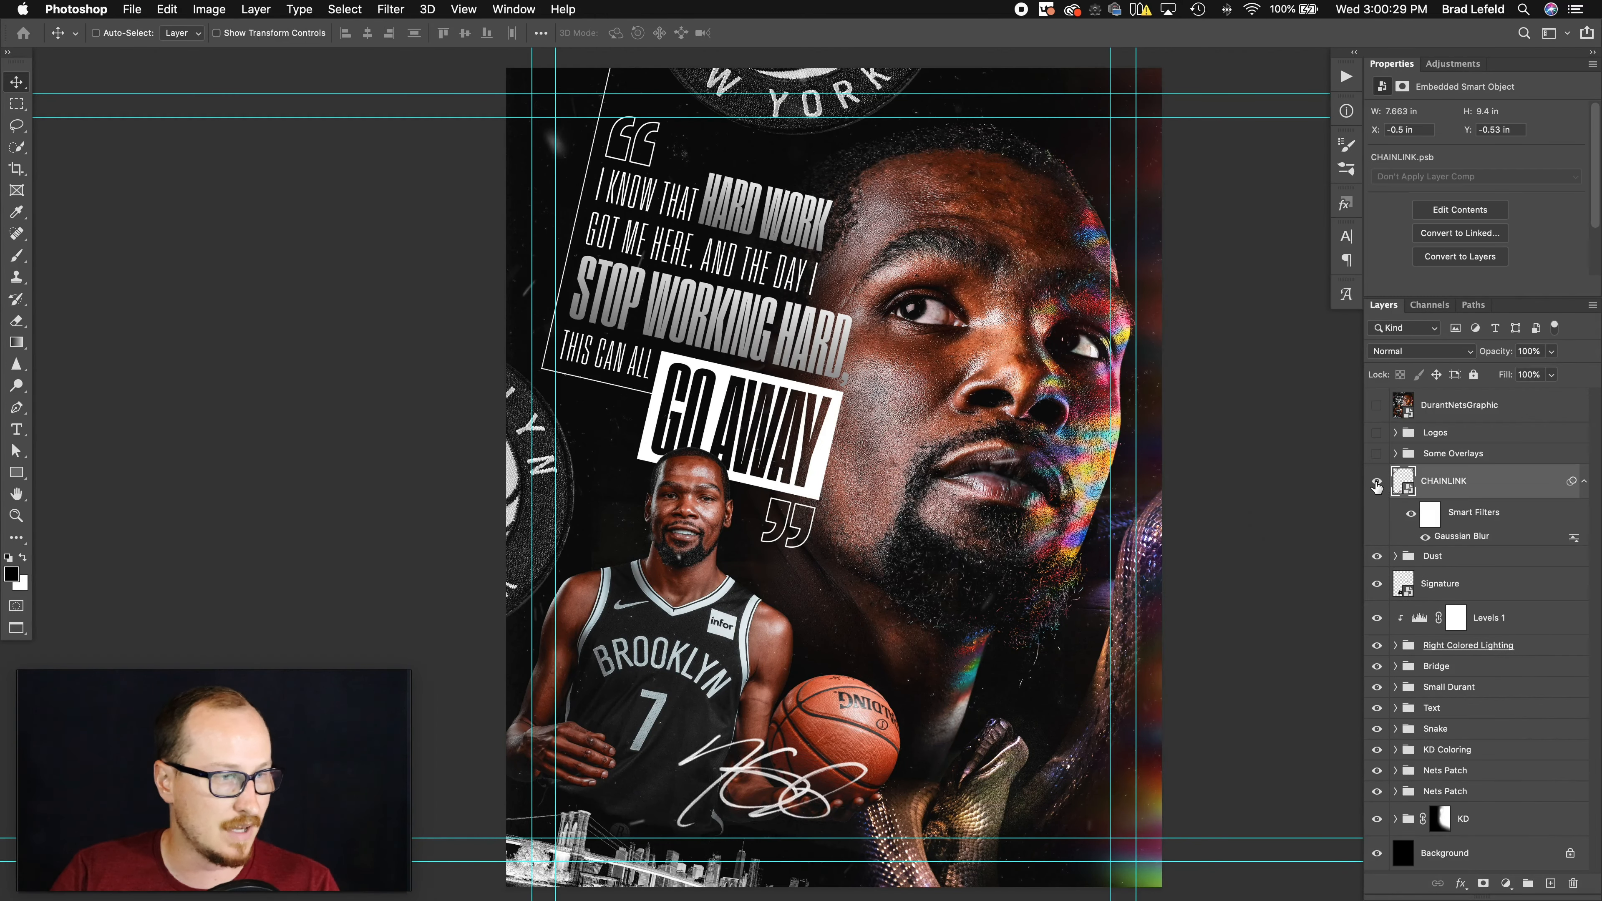
click(1377, 481)
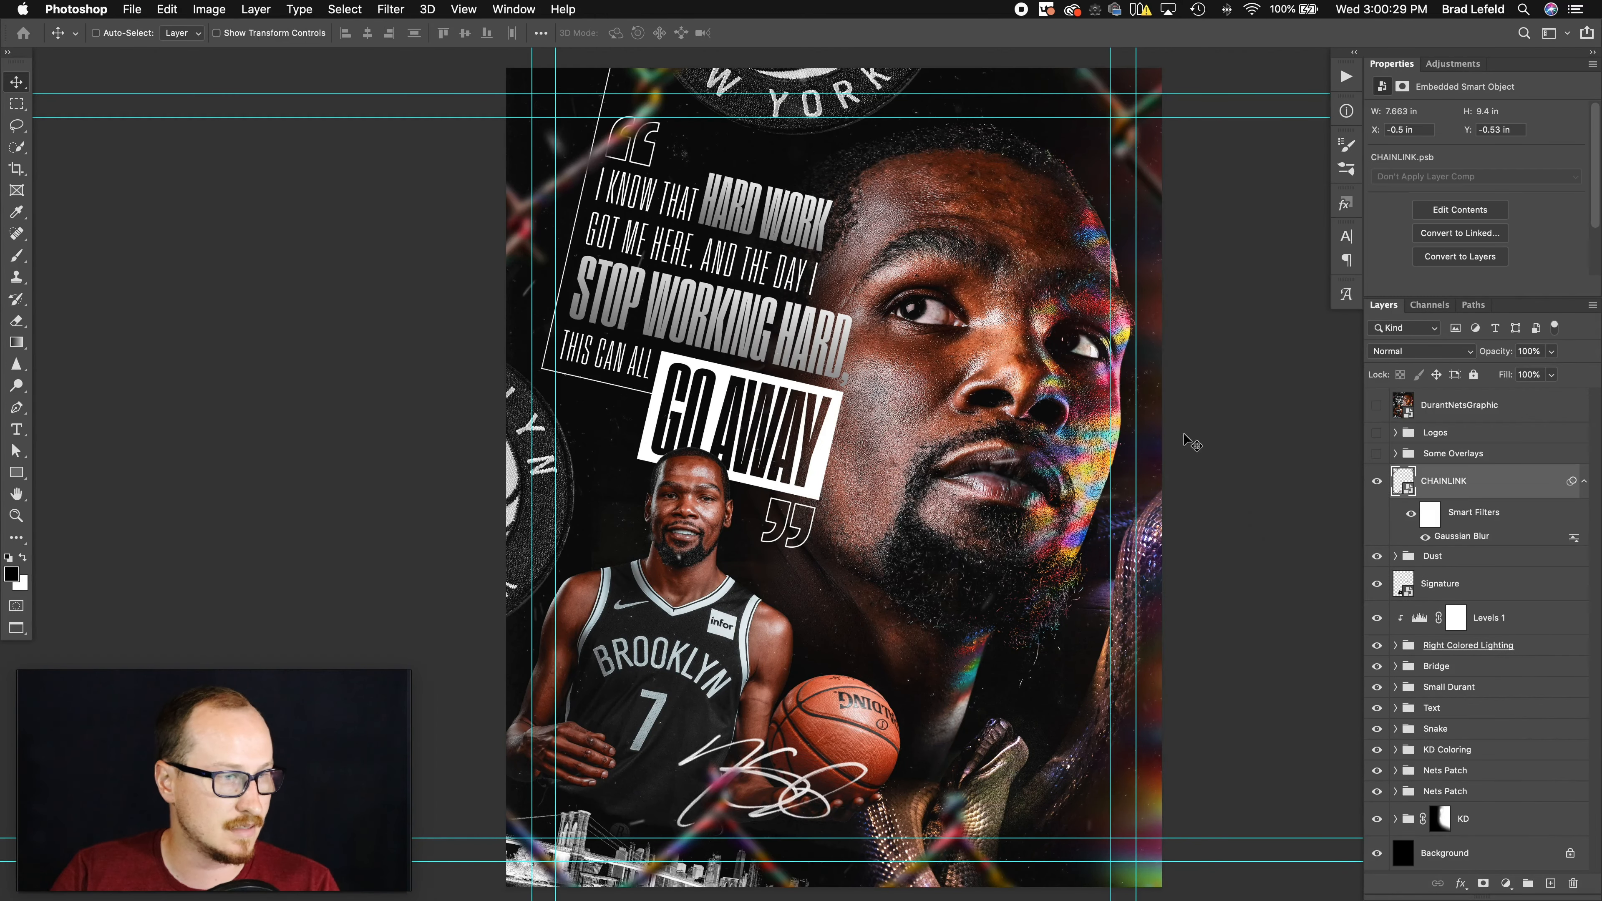
- Open the CHAINLINK smart object and its nested contents to examine the masked fence image, and close the nested file
double_click(1401, 483)
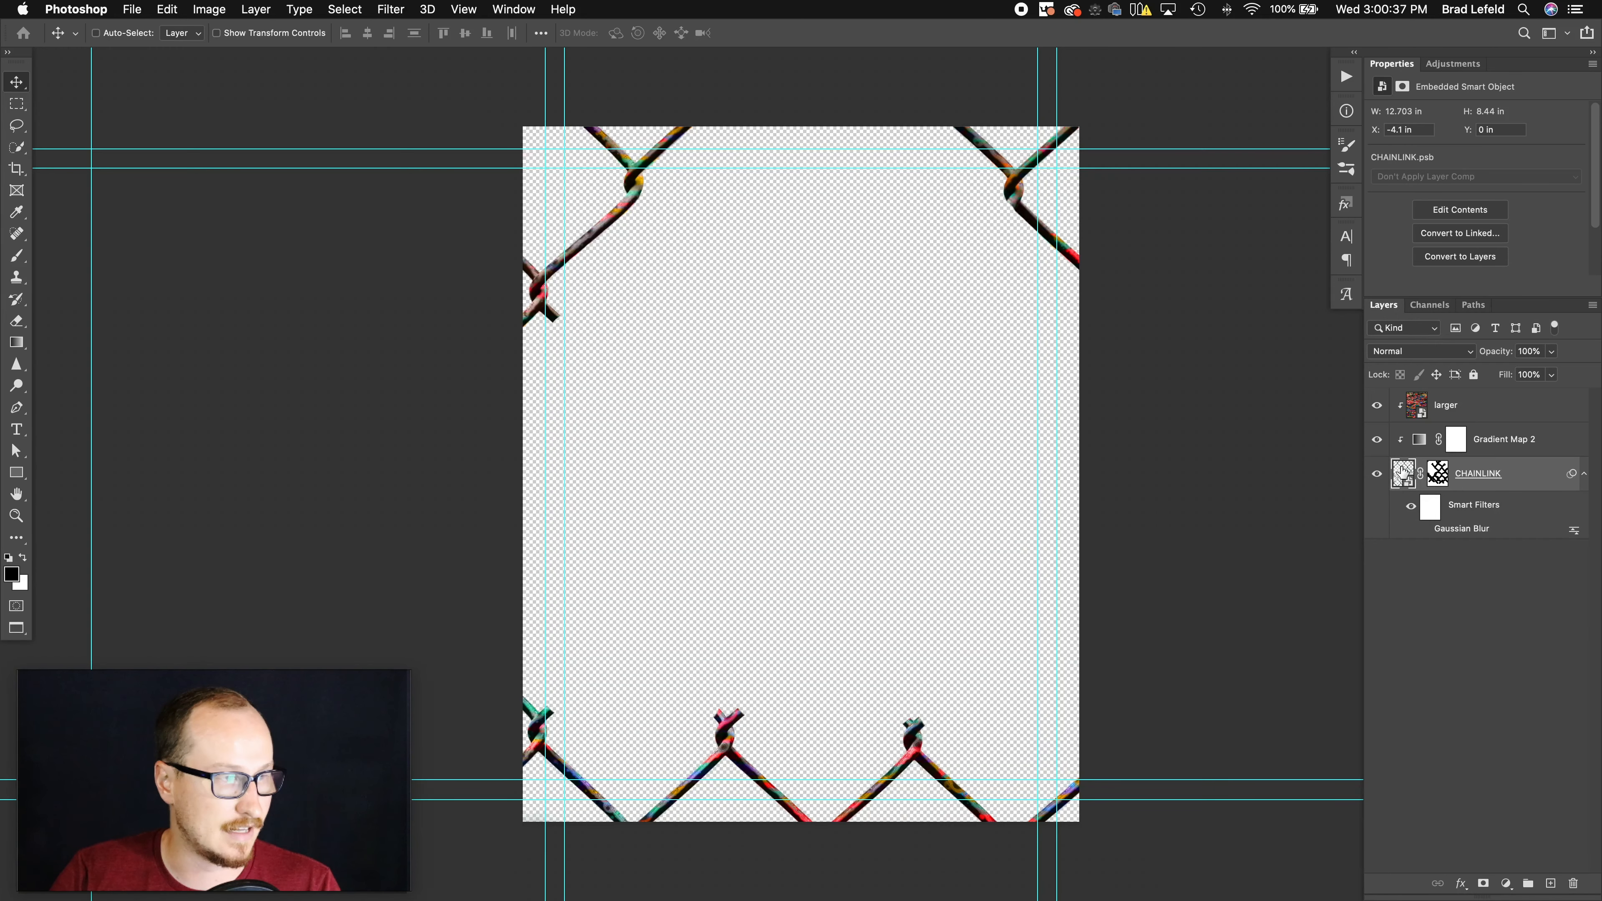
double_click(1401, 470)
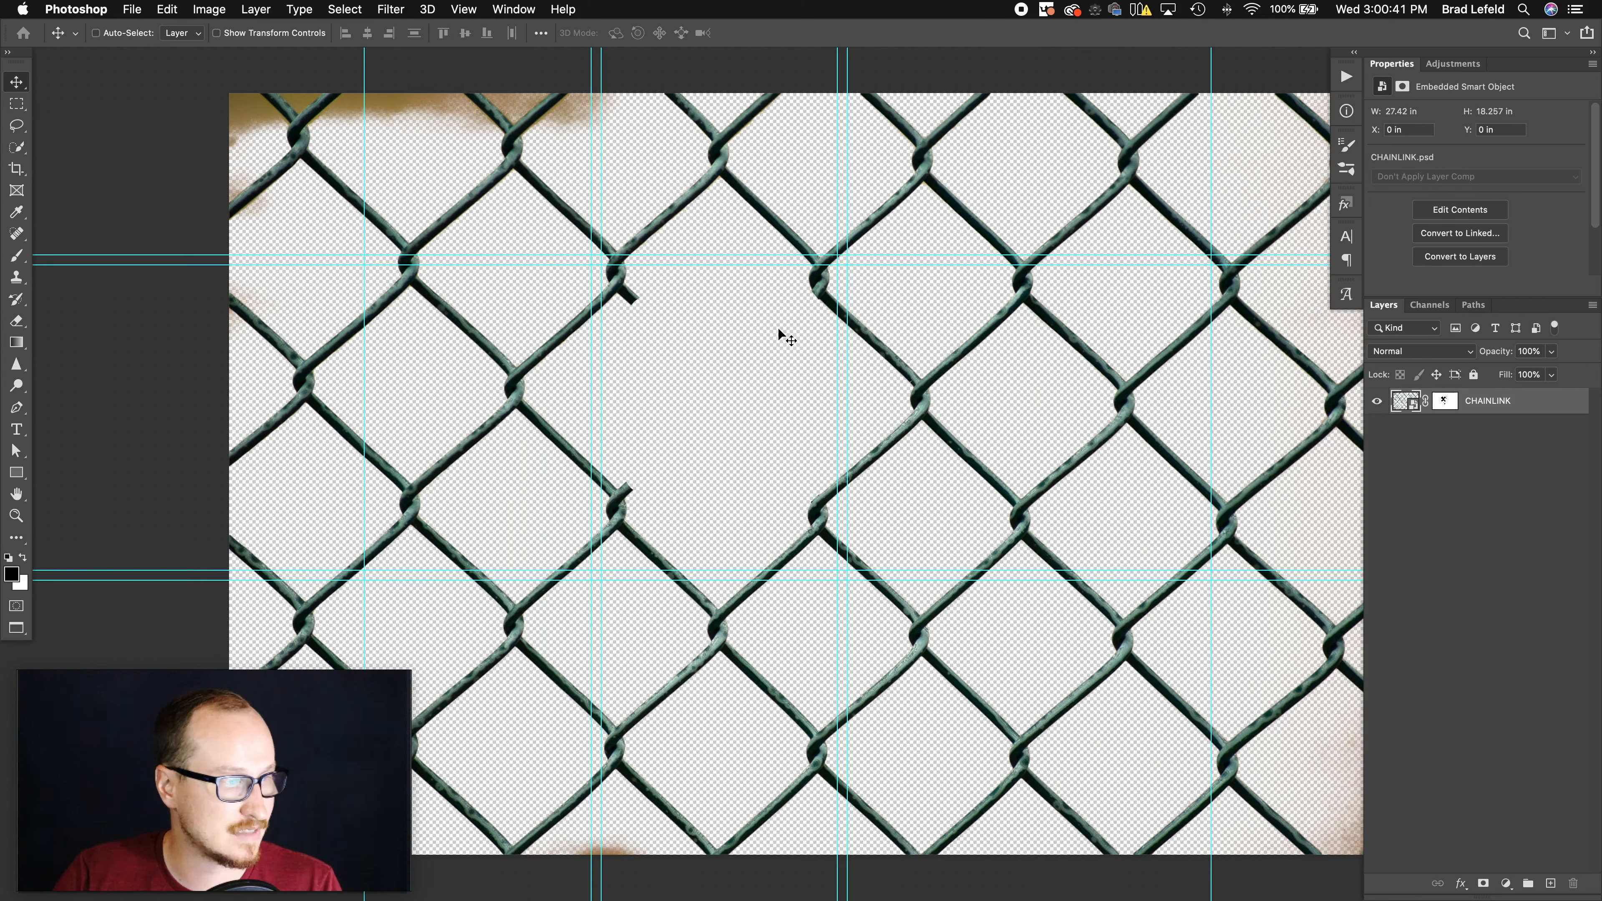
right_click(1443, 404)
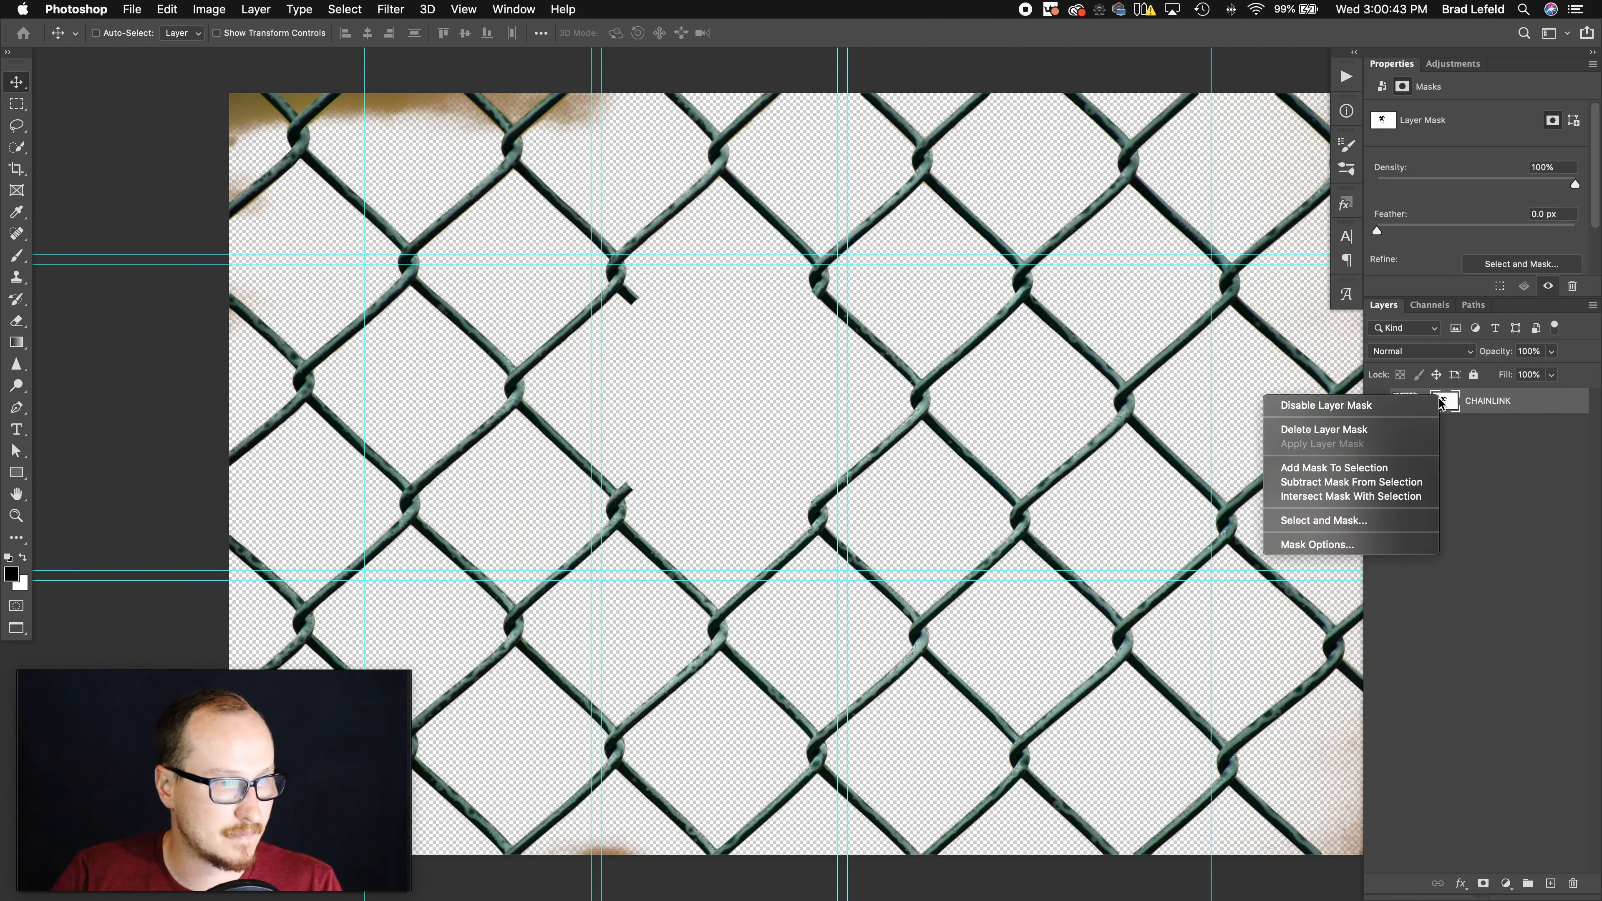
click(1502, 467)
click(1414, 481)
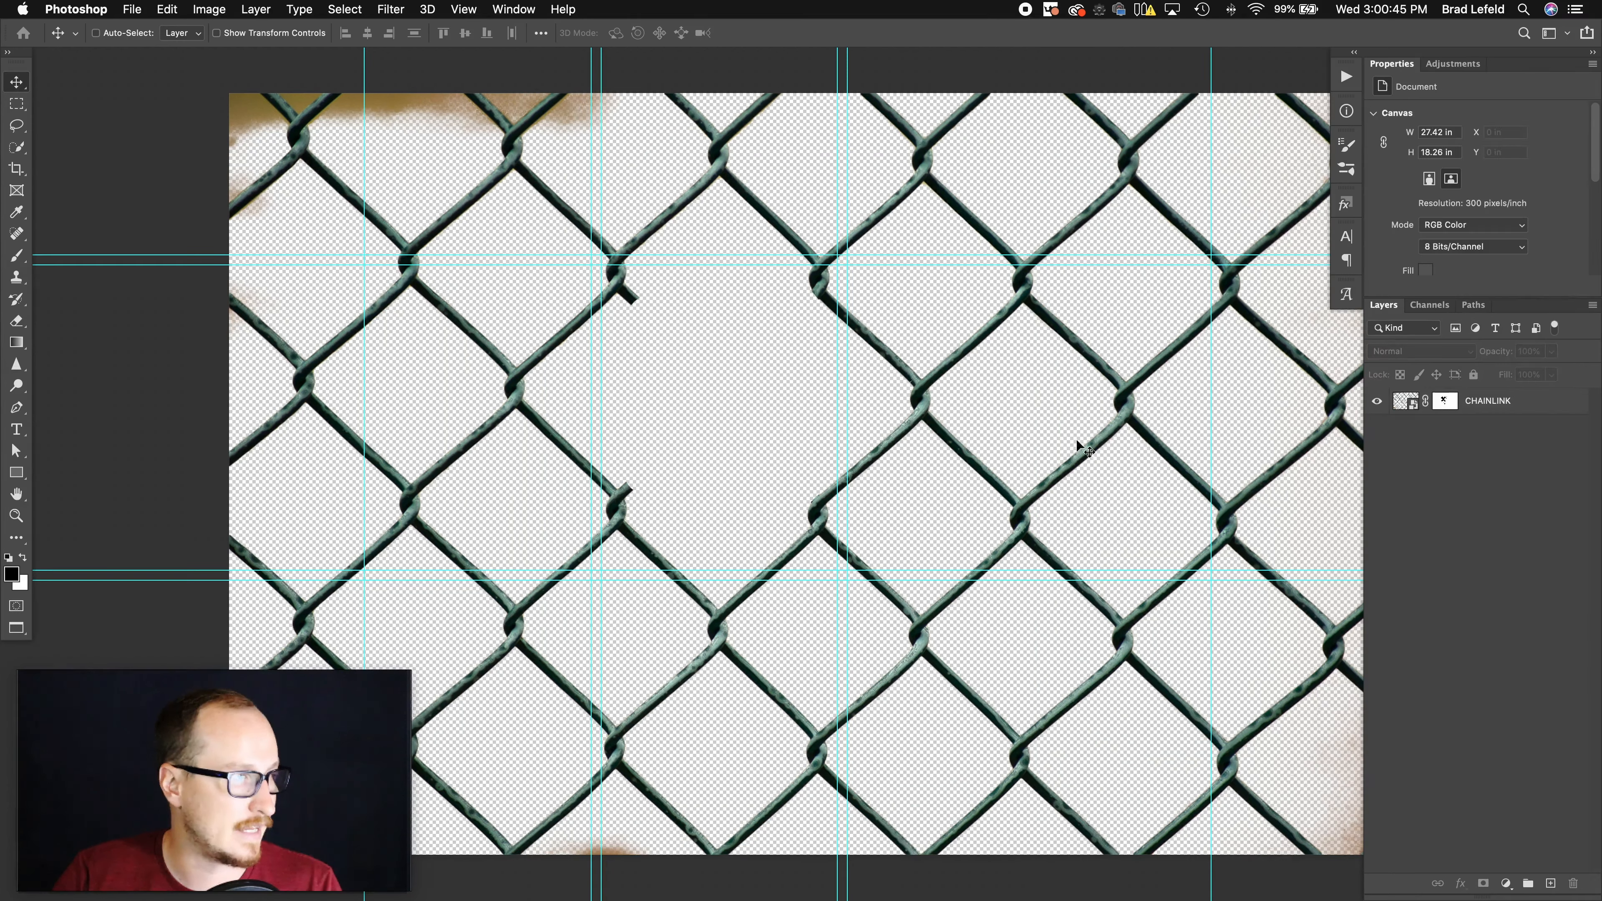
key(super+w)
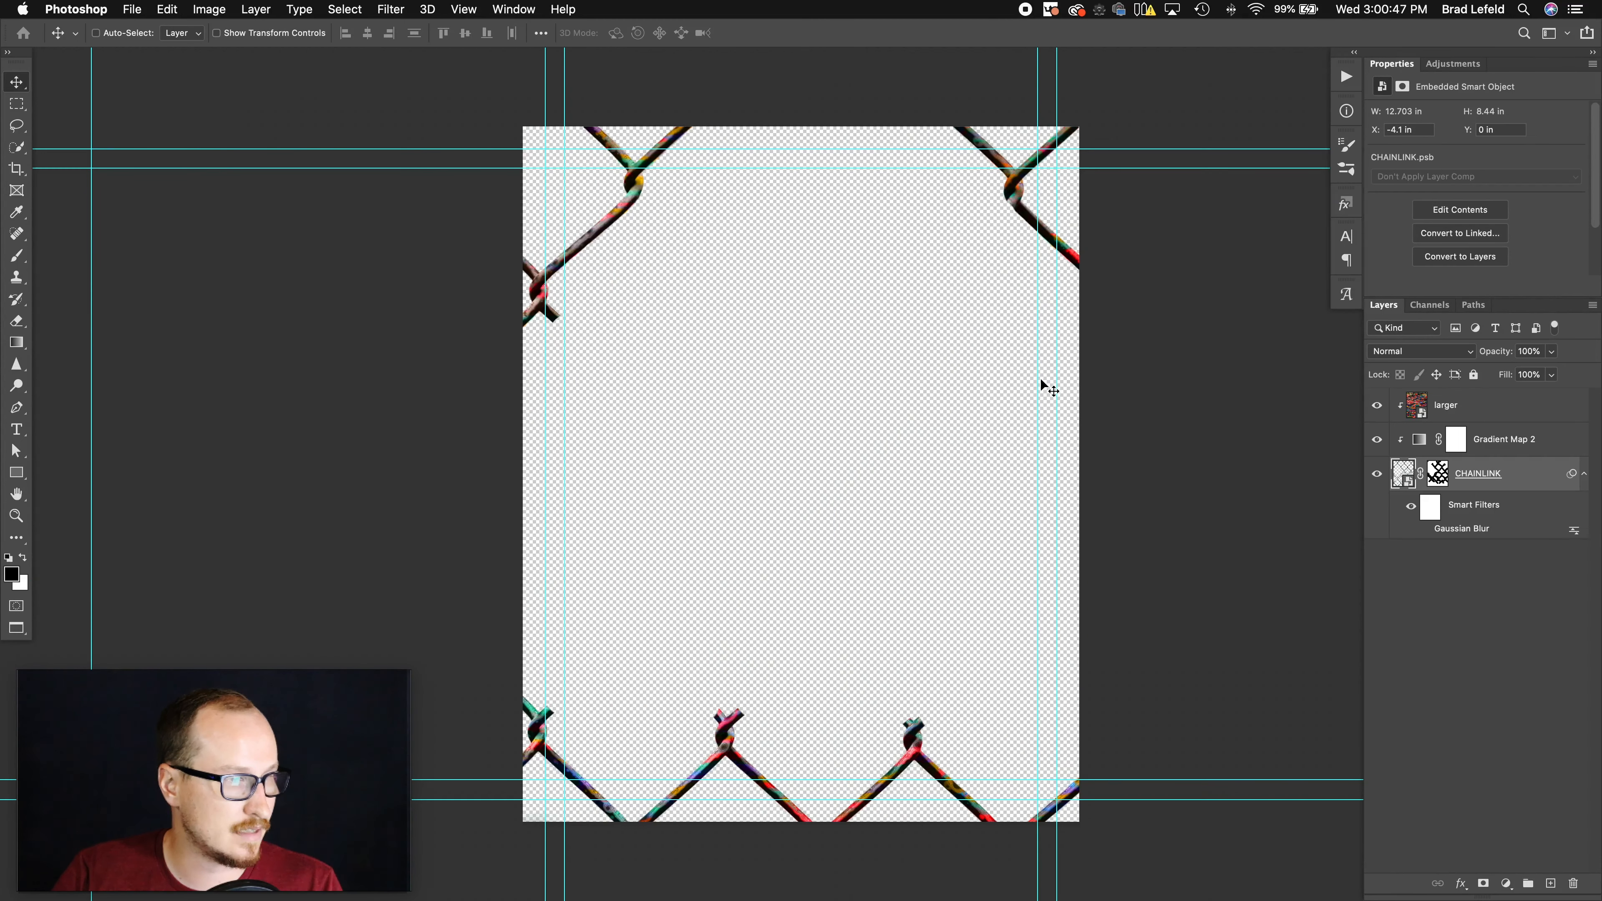
- Examine the chainlink with the larger color overlay and Gradient Map 2 hidden, and return to the poster
click(1432, 409)
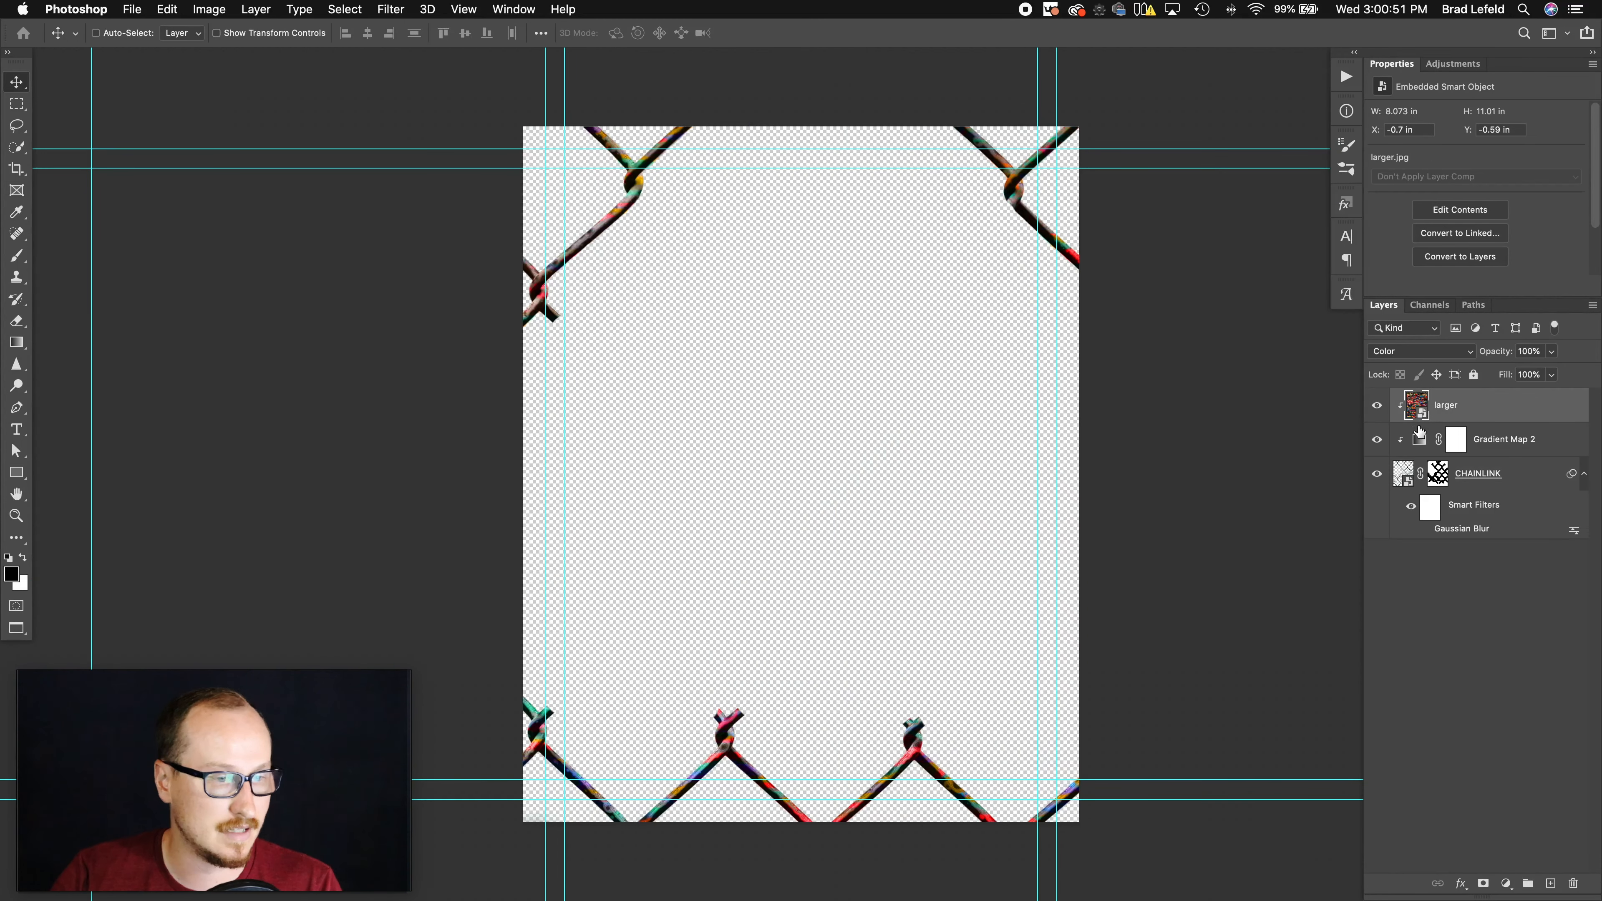
click(1375, 404)
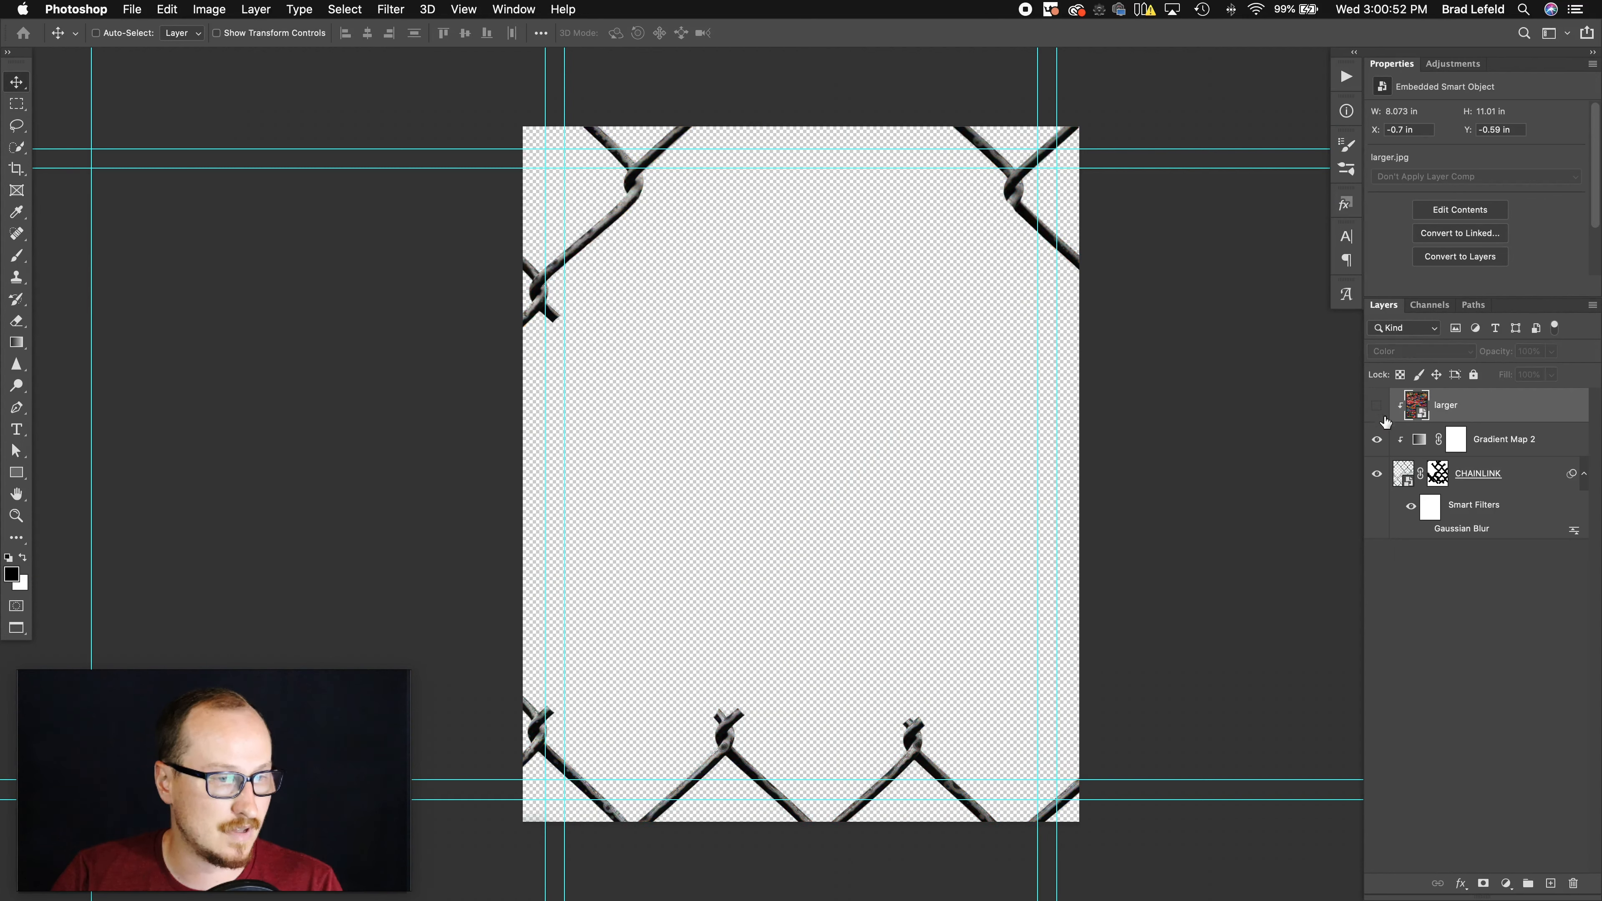
click(1411, 445)
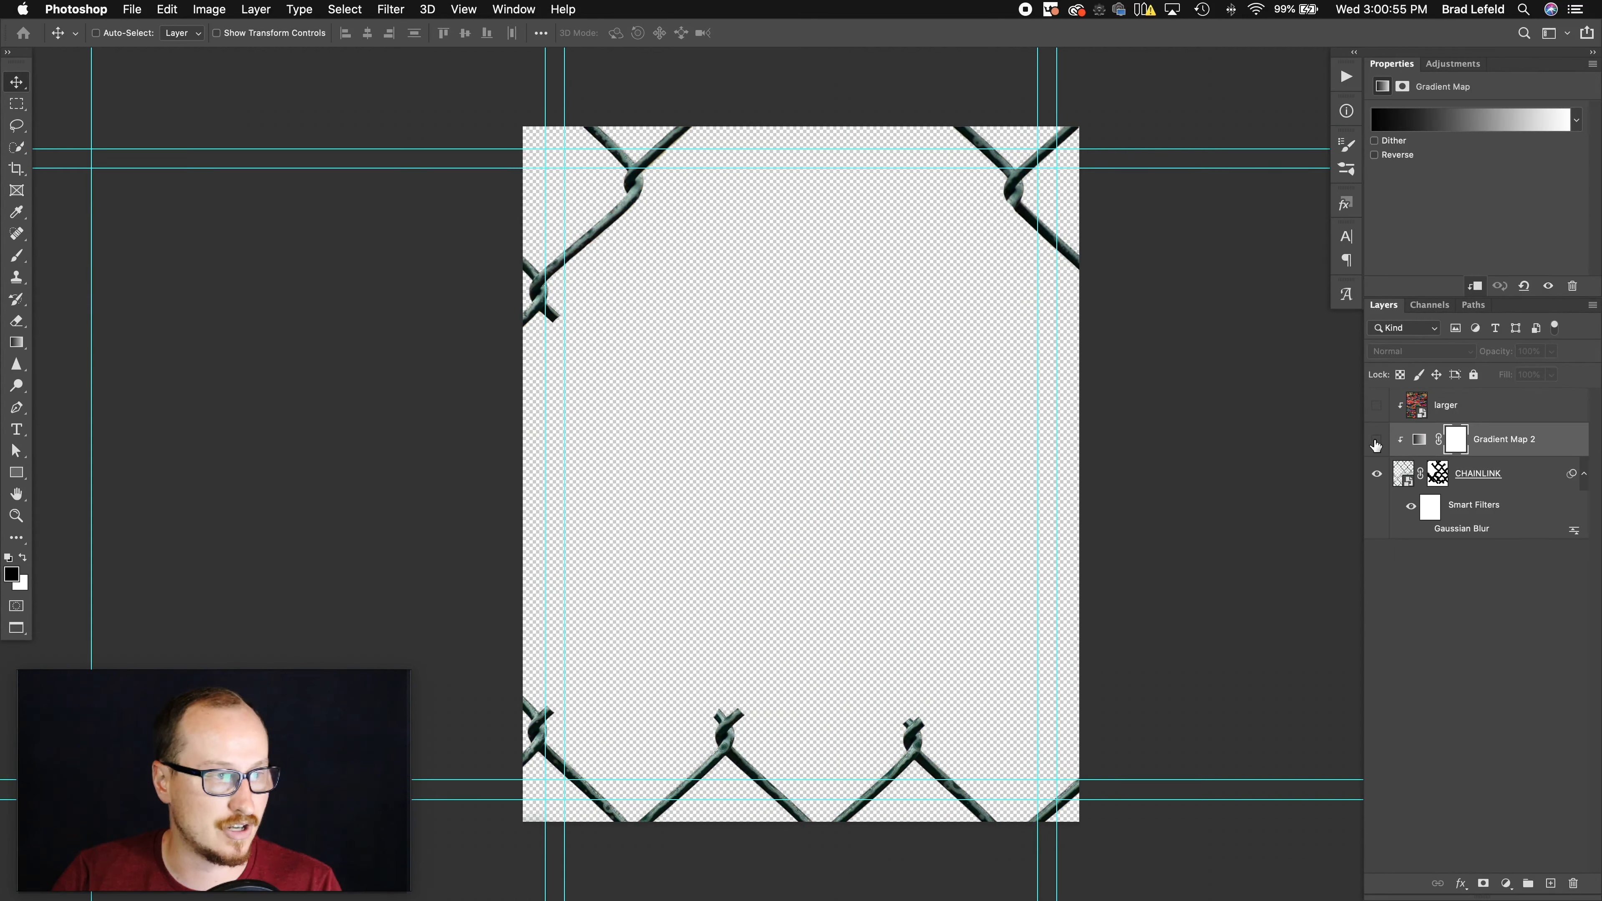
click(1413, 415)
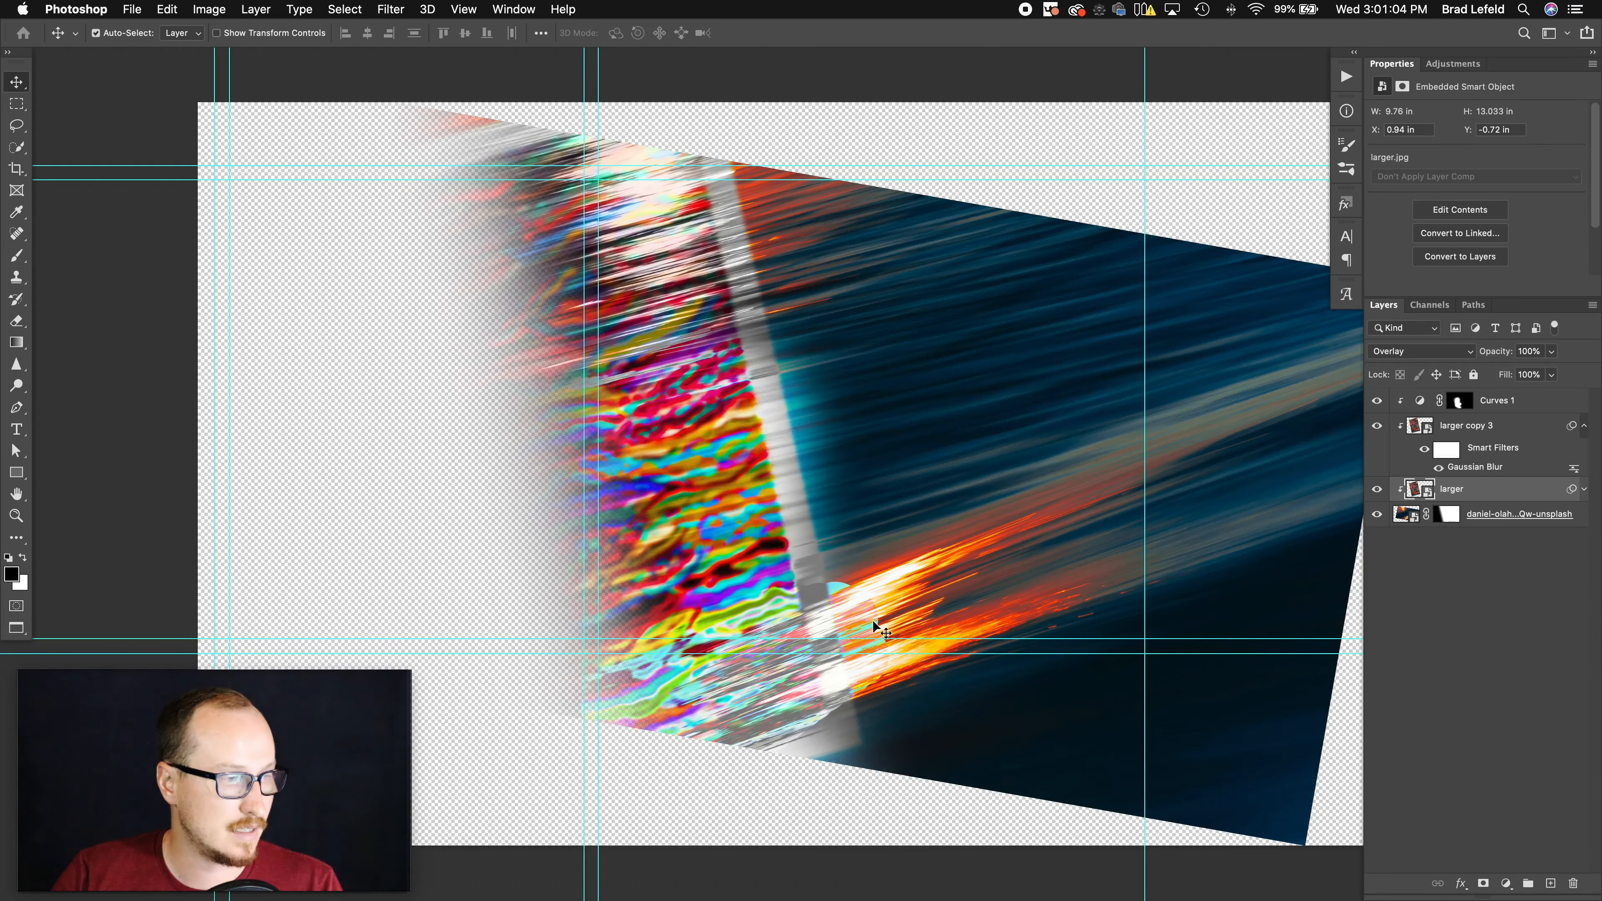
key(super+grave)
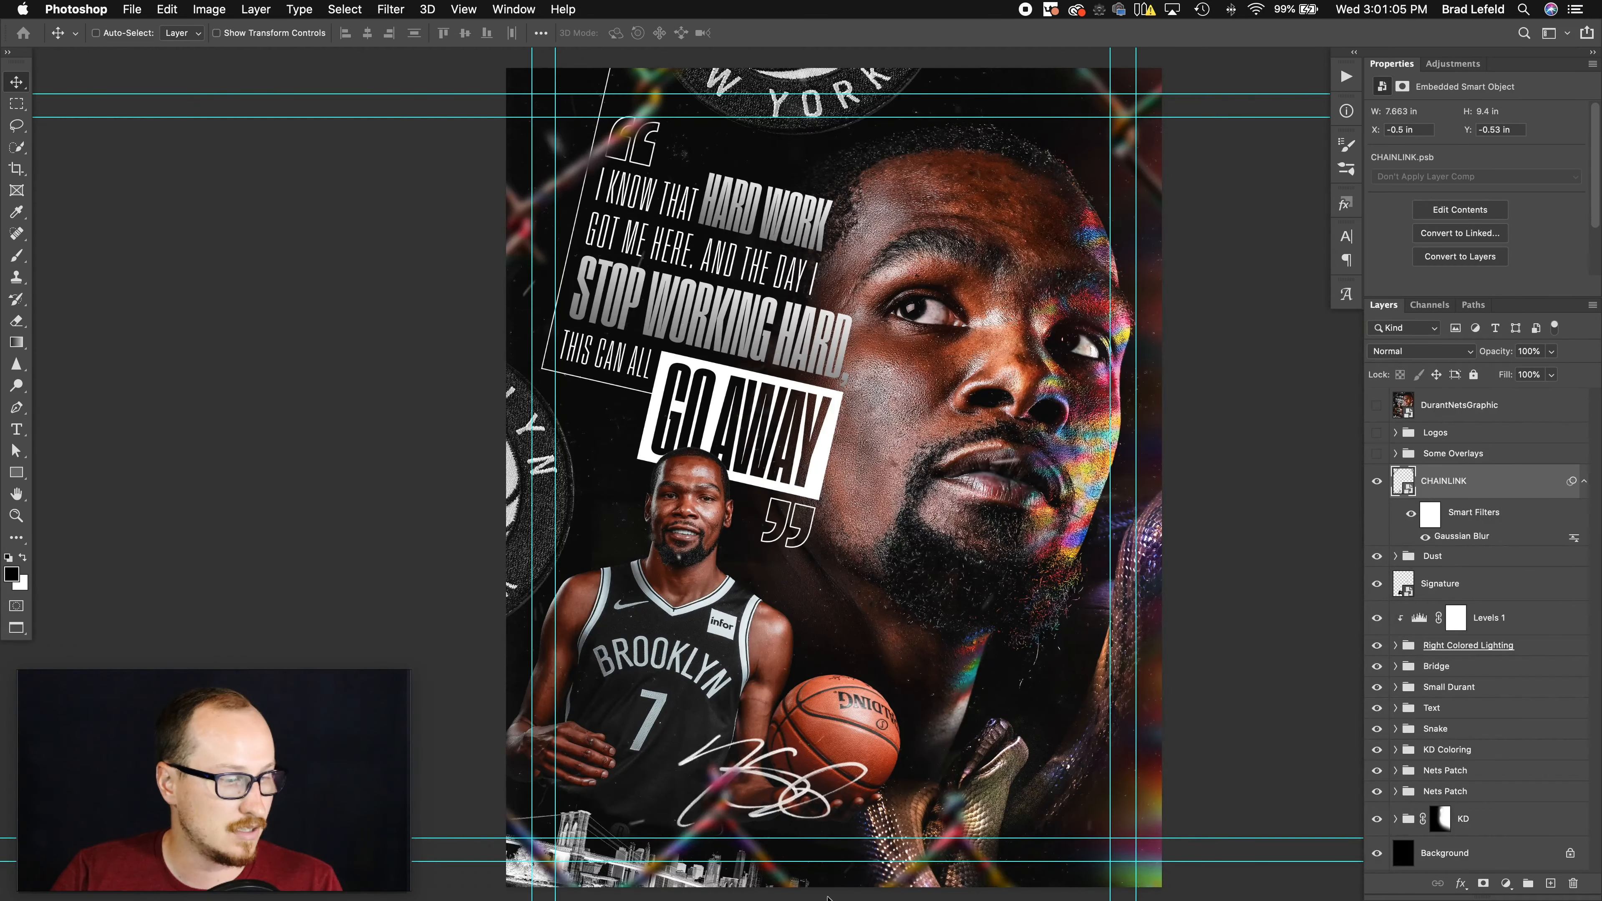
- Compare the chainlink on the poster with and without its Gaussian Blur smart filter
double_click(1447, 537)
key(Escape)
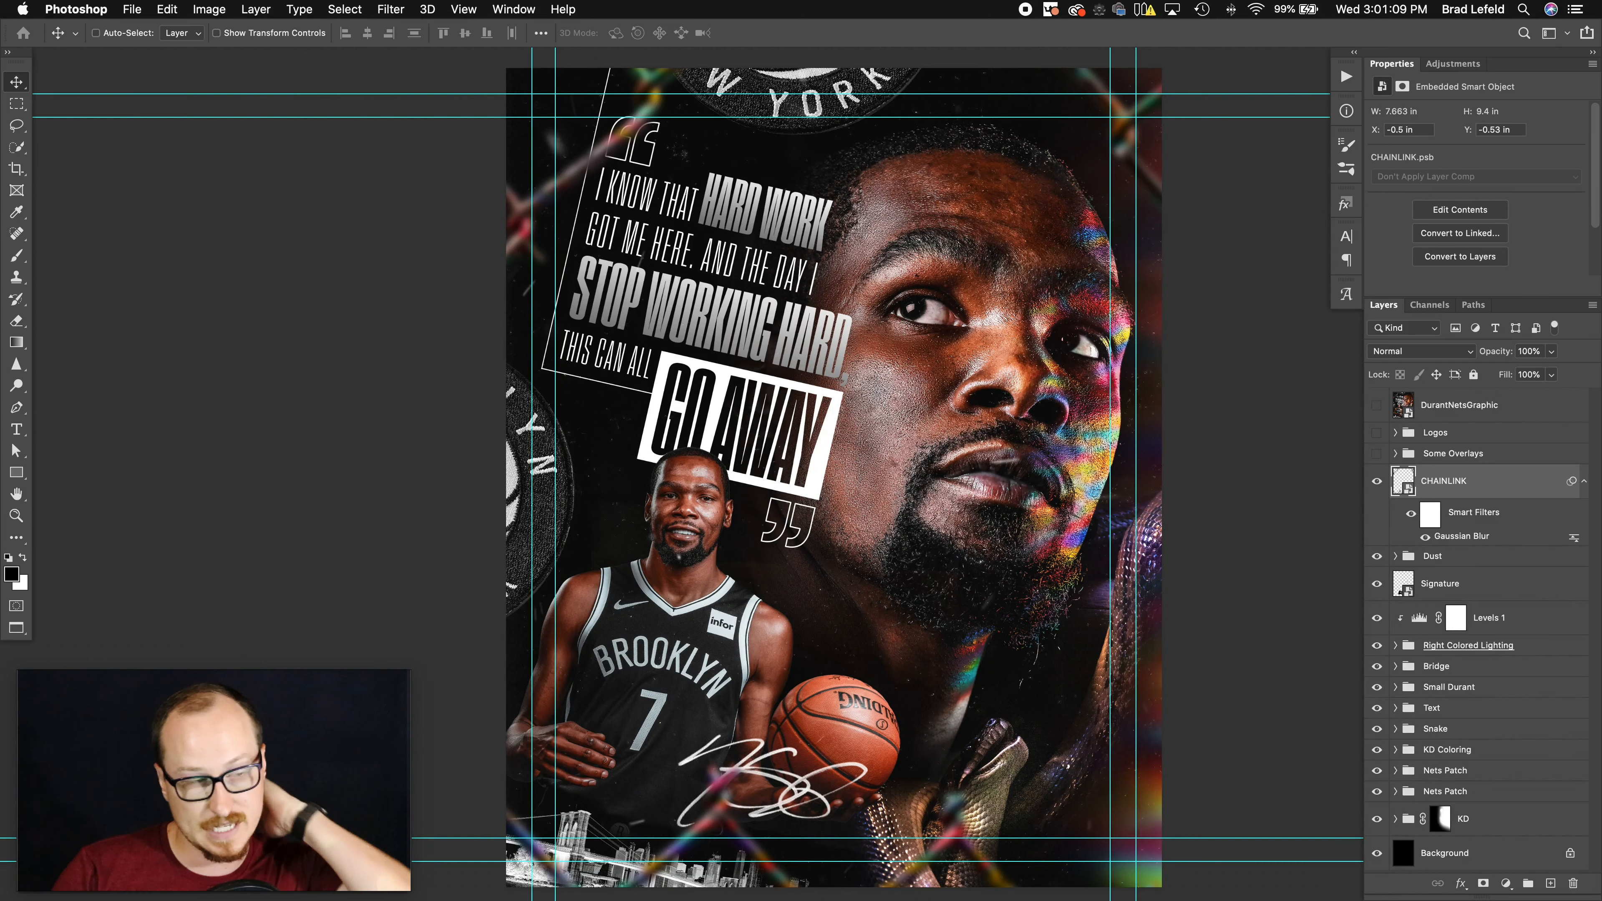
click(1428, 538)
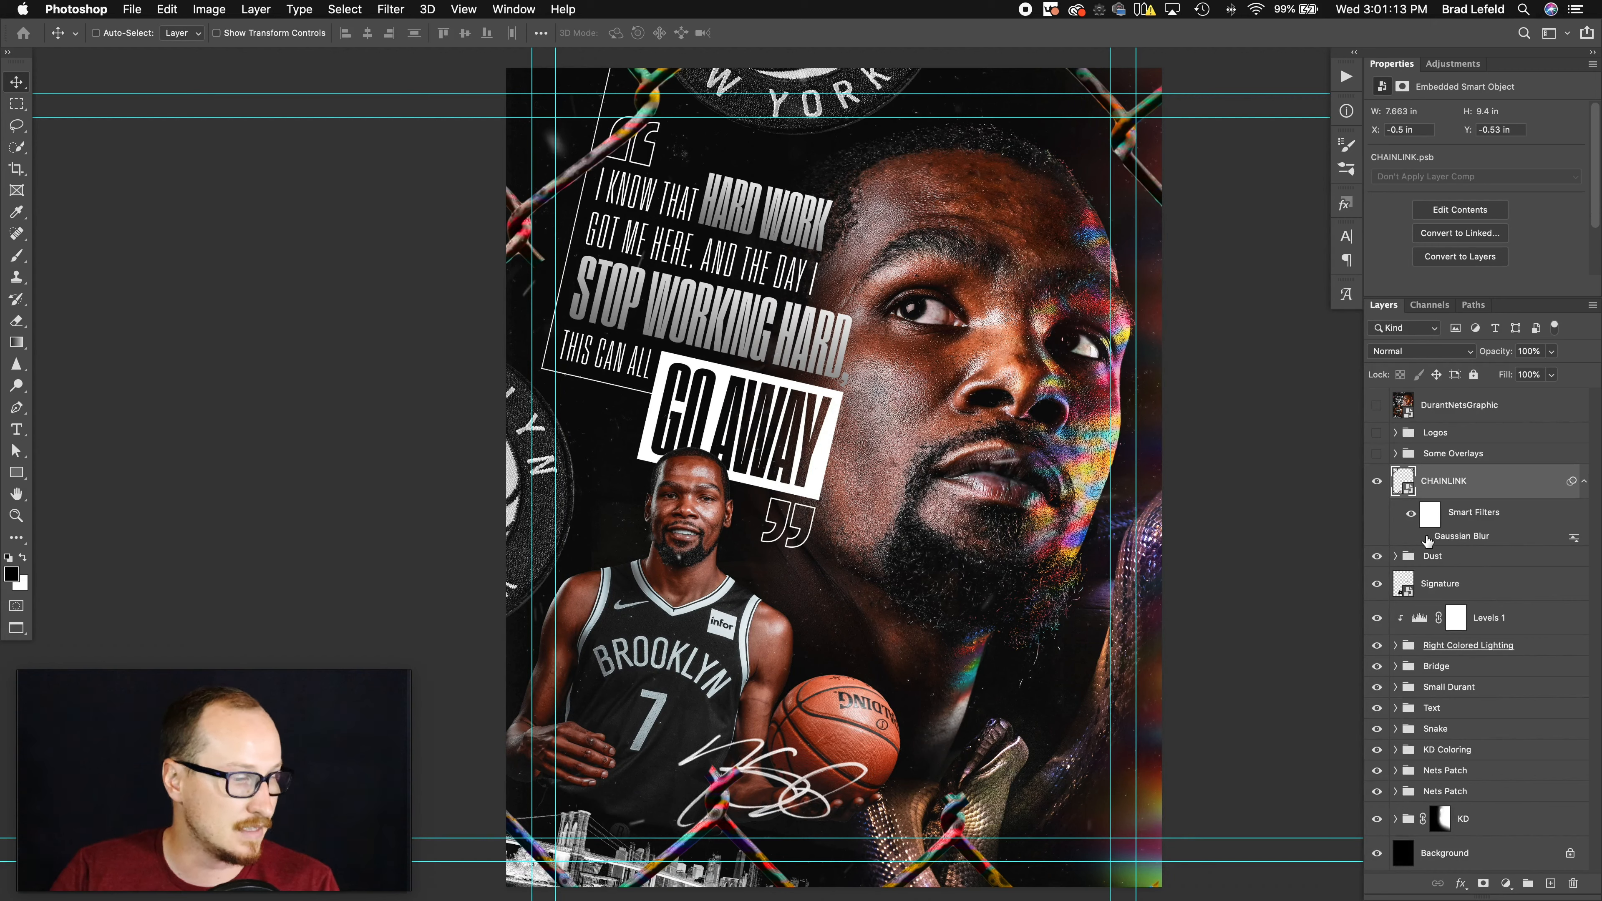
click(1427, 537)
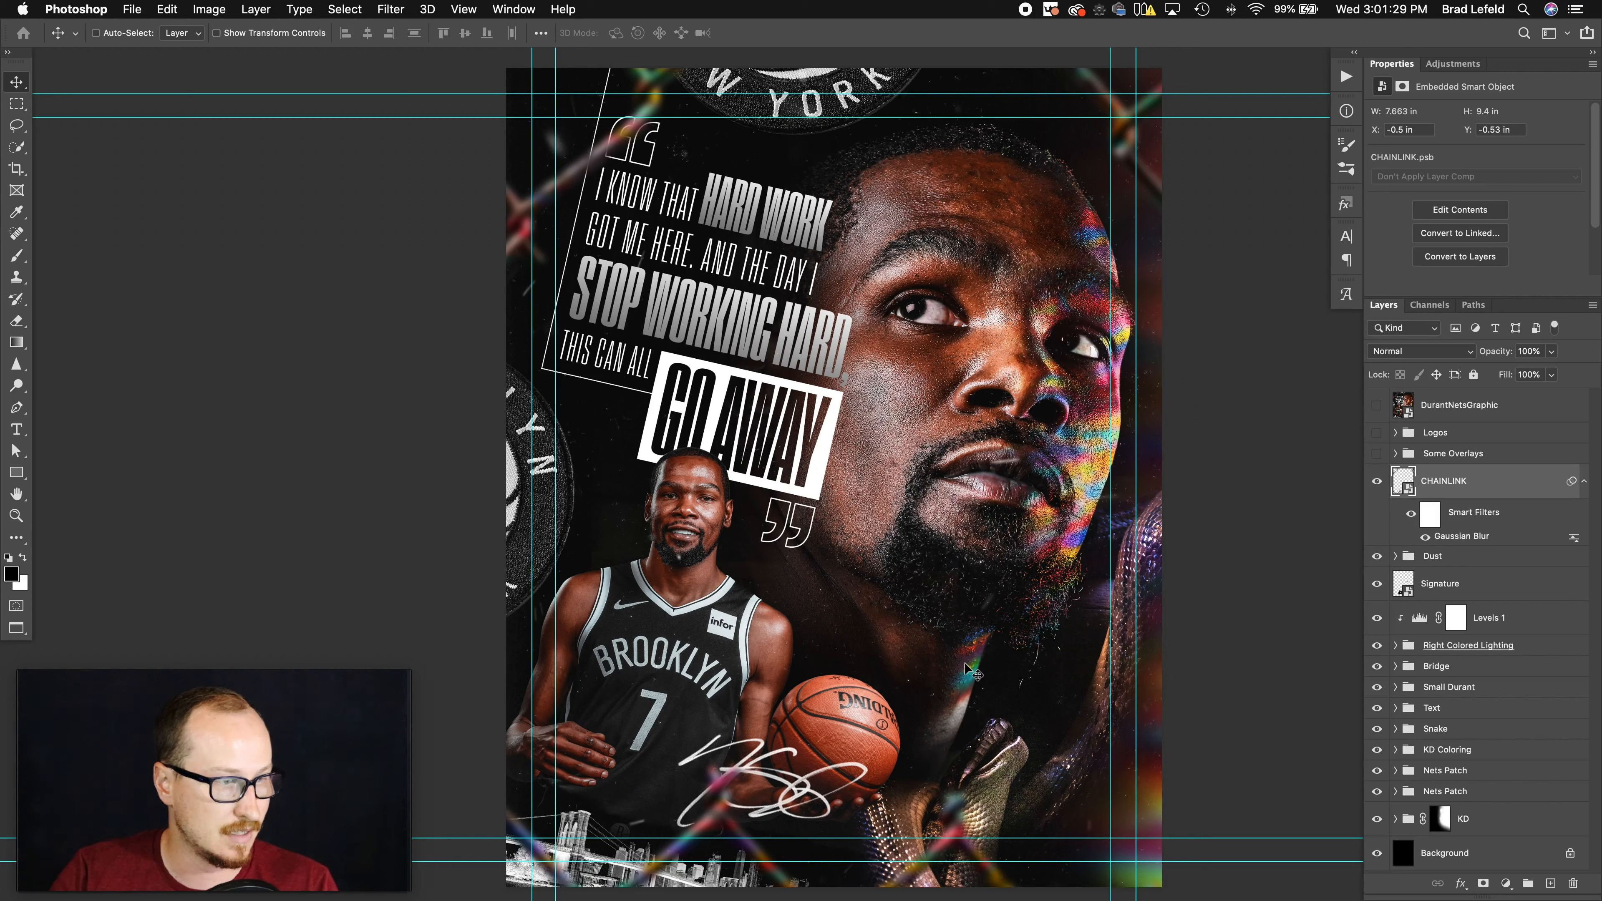
- Expand the Some Overlays group and make it visible with only its Selective Color 2 adjustment shown
click(1440, 457)
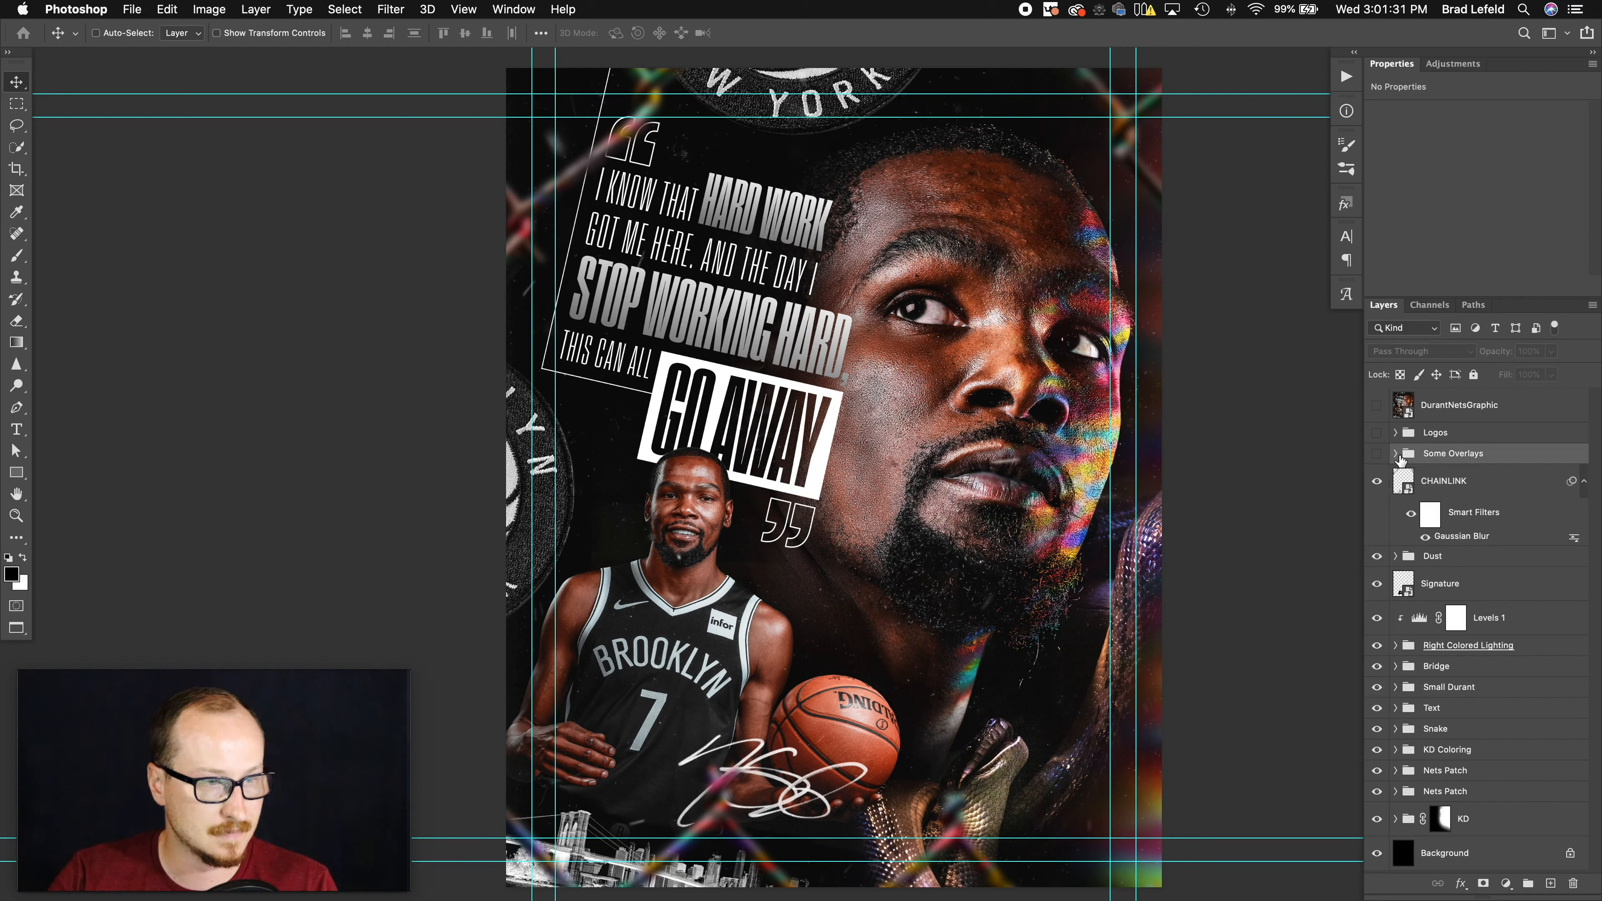
click(1395, 454)
click(1377, 453)
drag(1377, 481, 1382, 588)
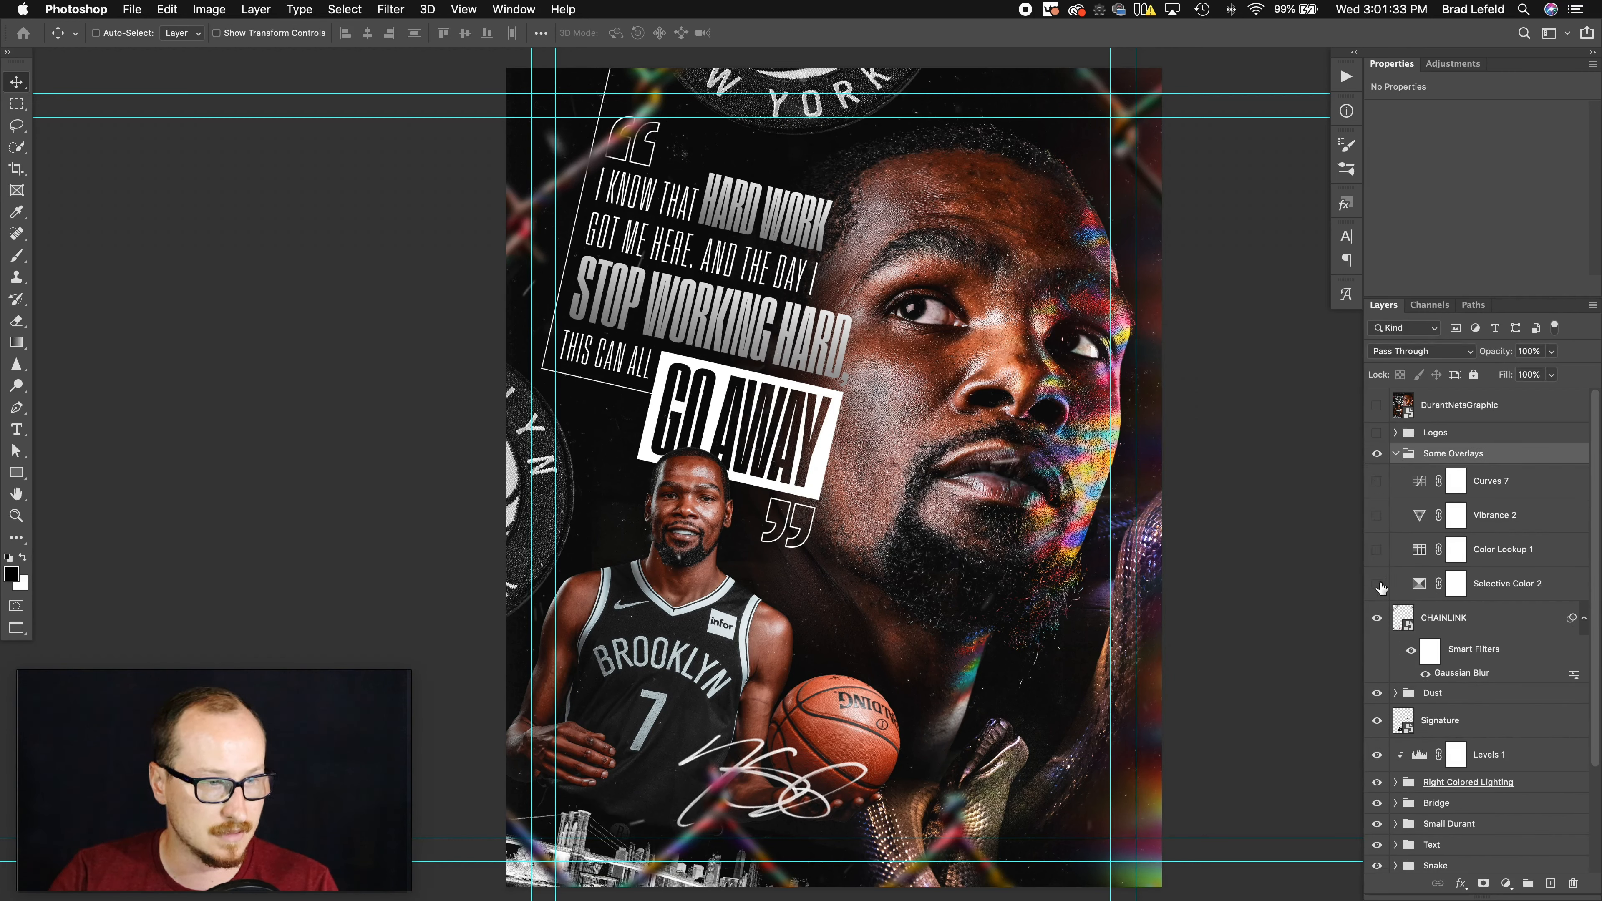
click(1450, 590)
click(1379, 586)
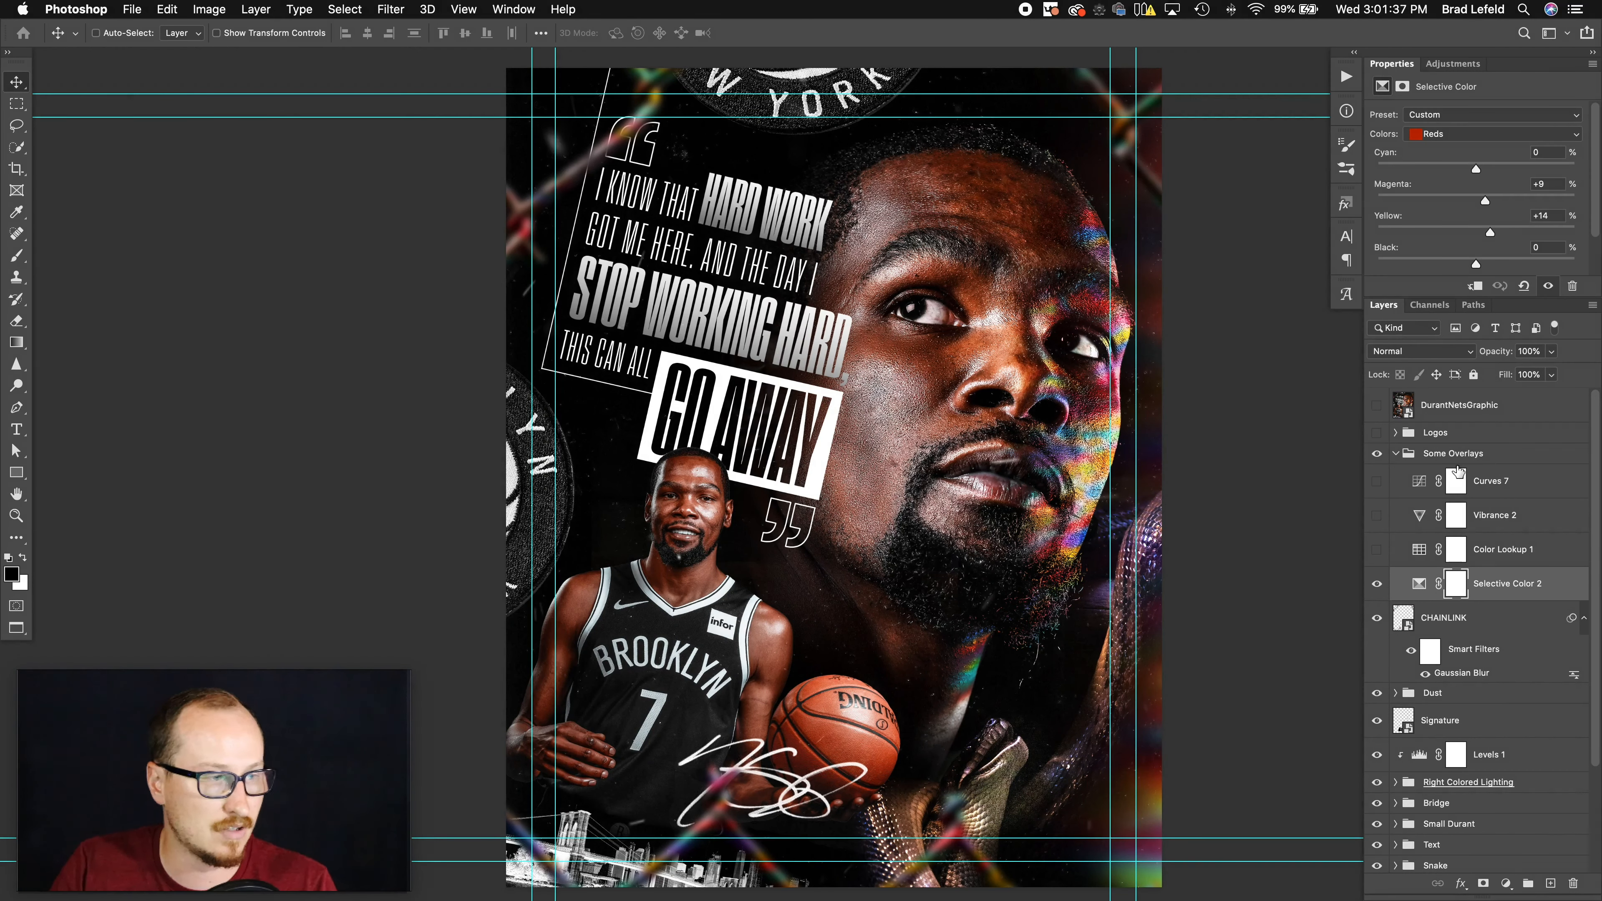
- Review the Selective Color 2 settings for each color range, from Blacks back through to Reds
click(1442, 134)
click(1445, 233)
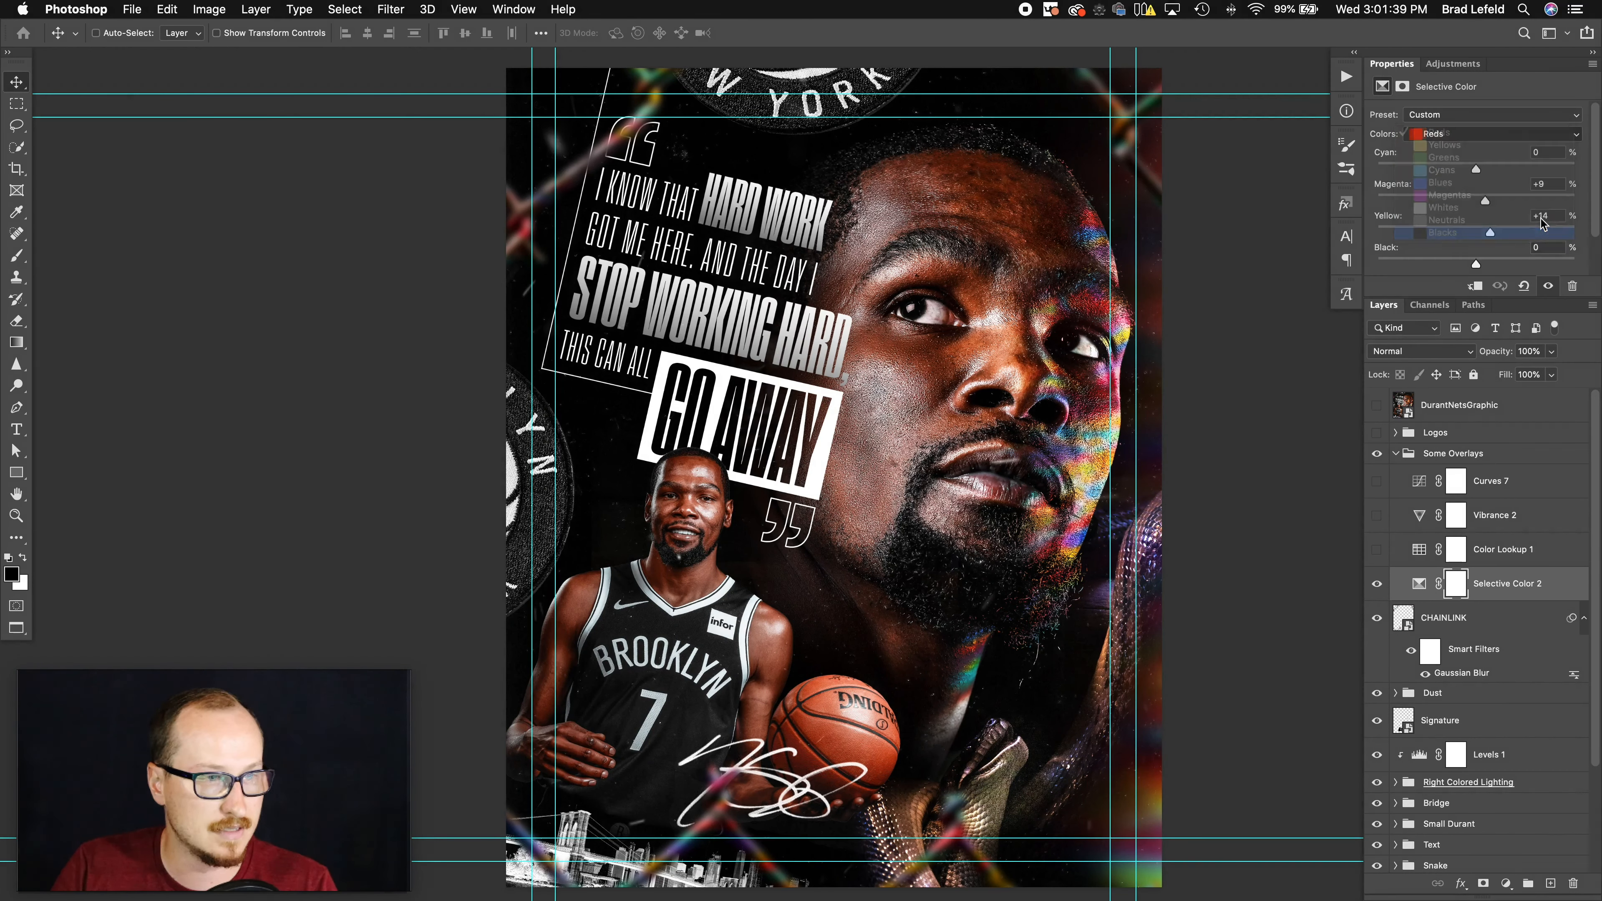
click(1480, 133)
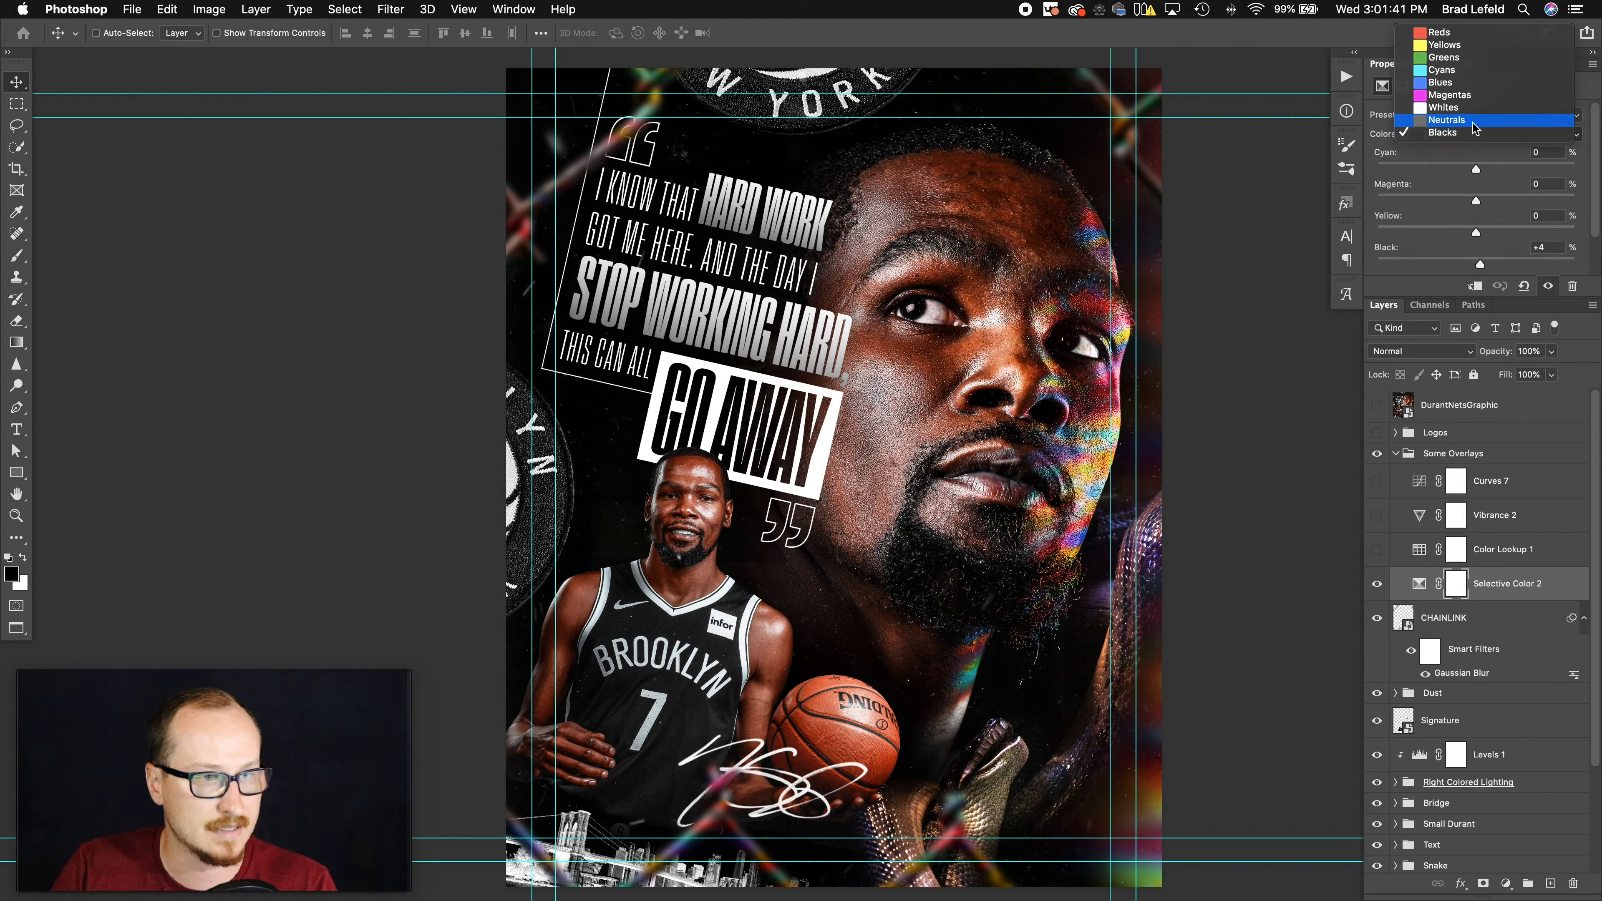
click(1477, 120)
click(1475, 134)
click(1469, 120)
click(1467, 135)
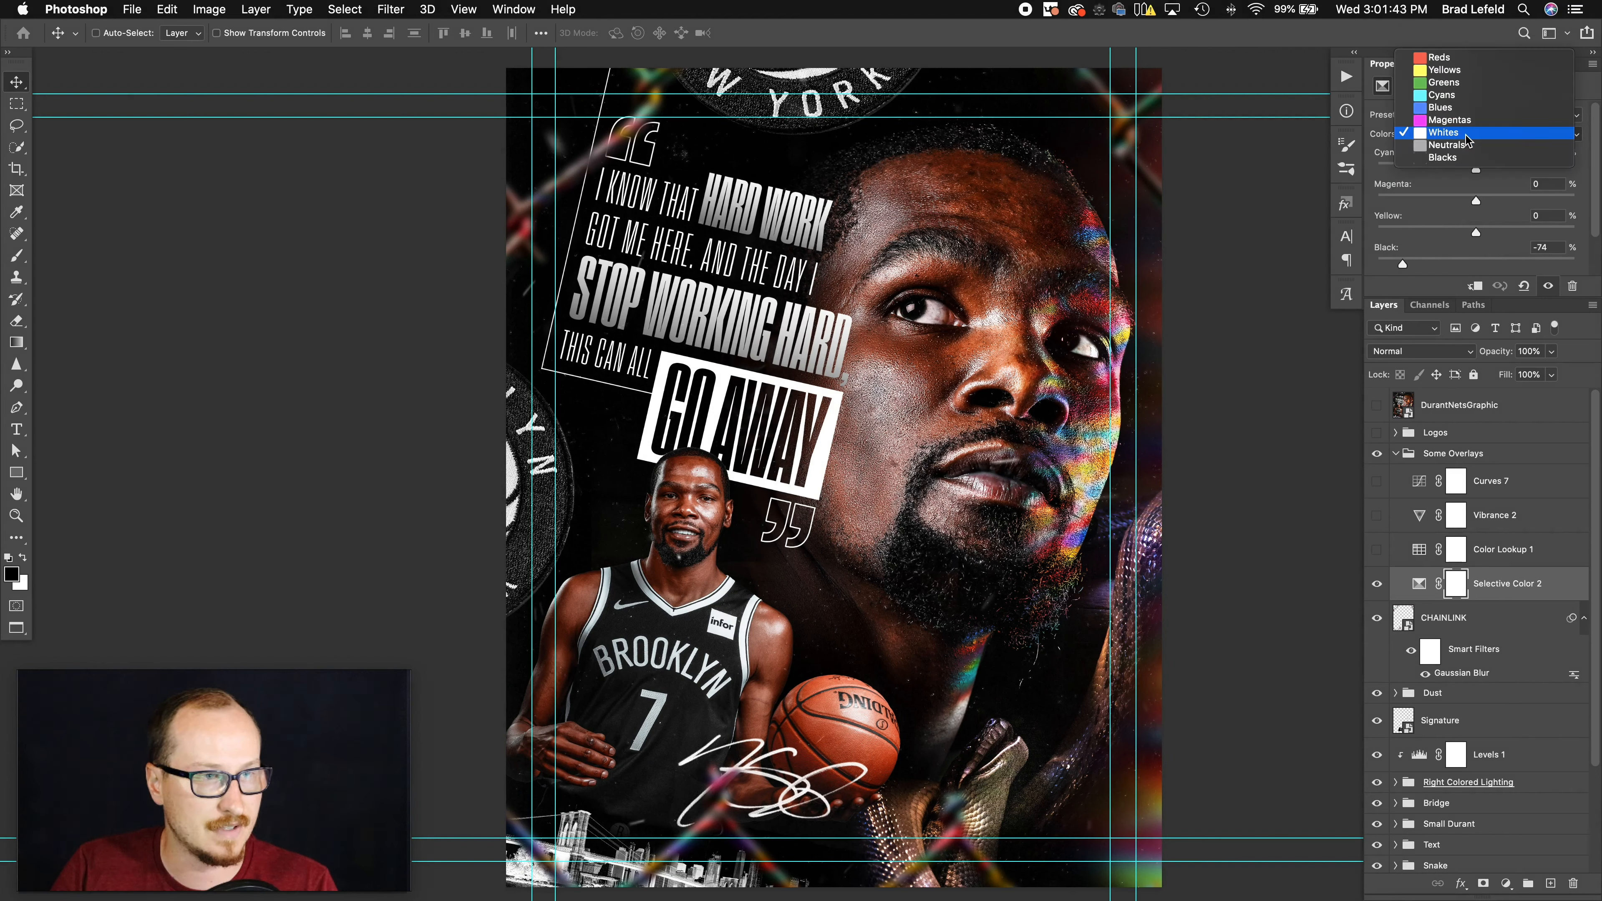
click(1466, 135)
click(1464, 134)
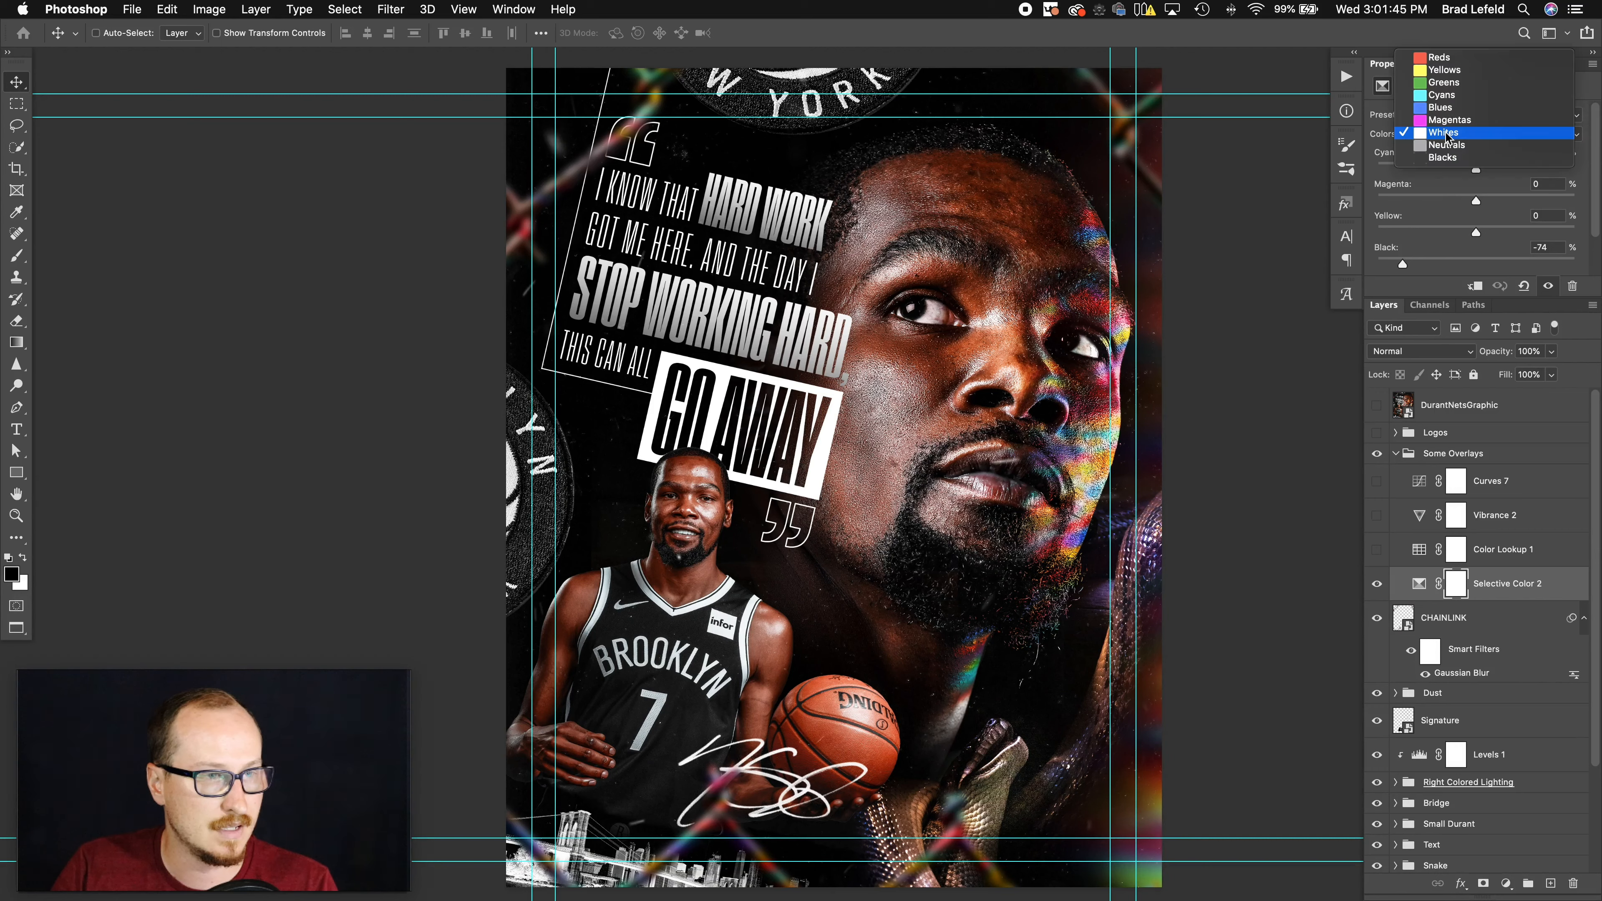
click(1446, 112)
click(1448, 134)
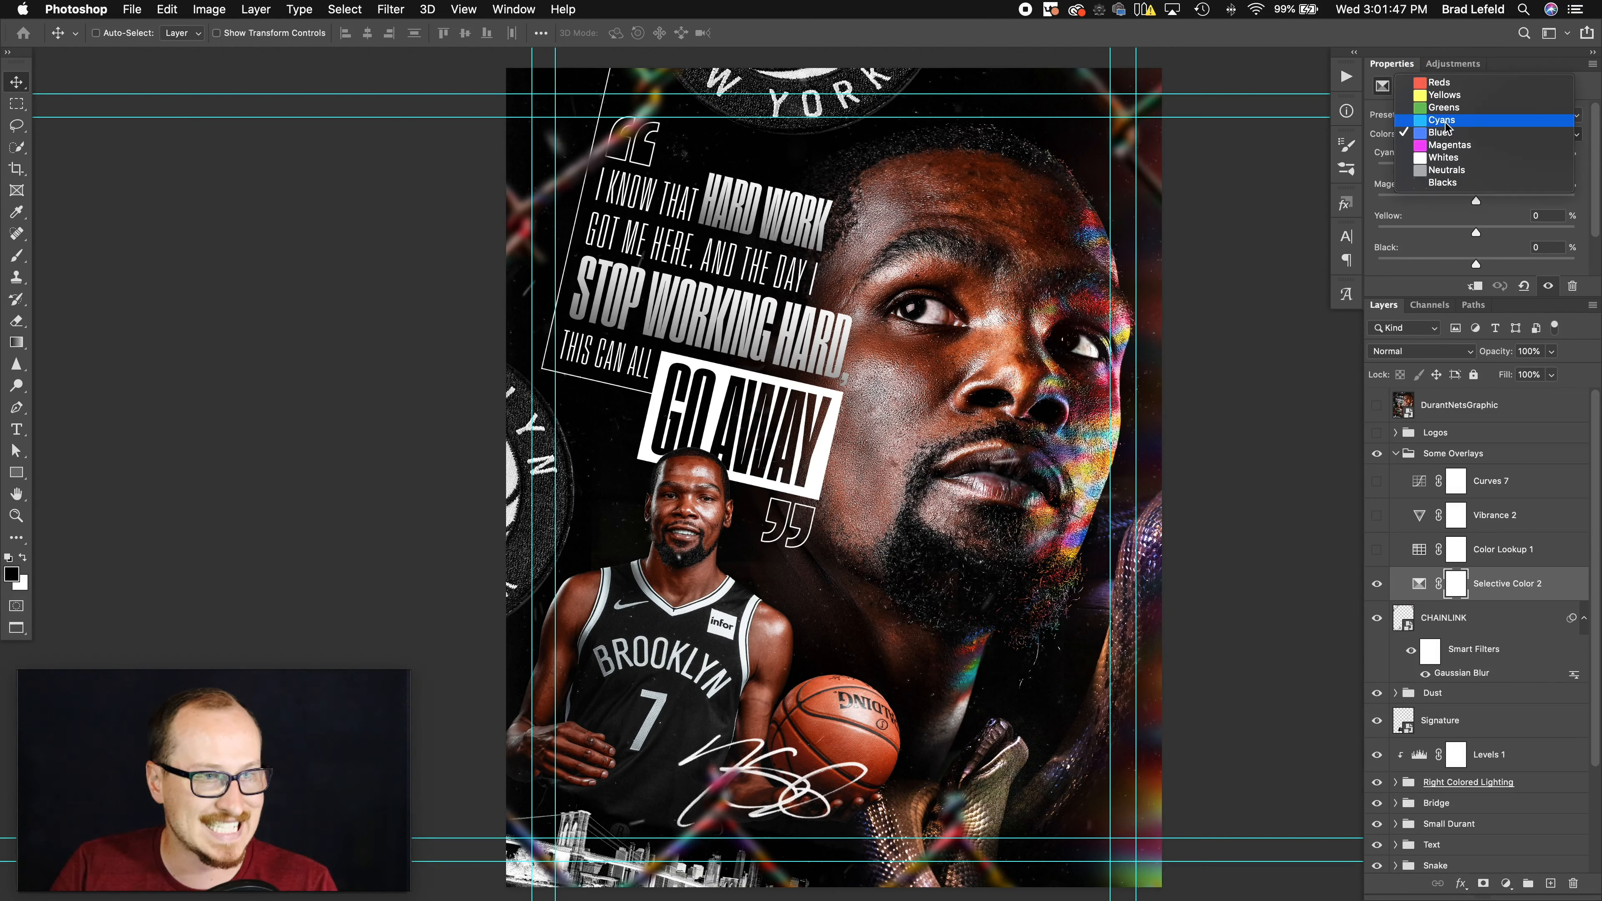
click(1448, 123)
click(1449, 134)
click(1448, 121)
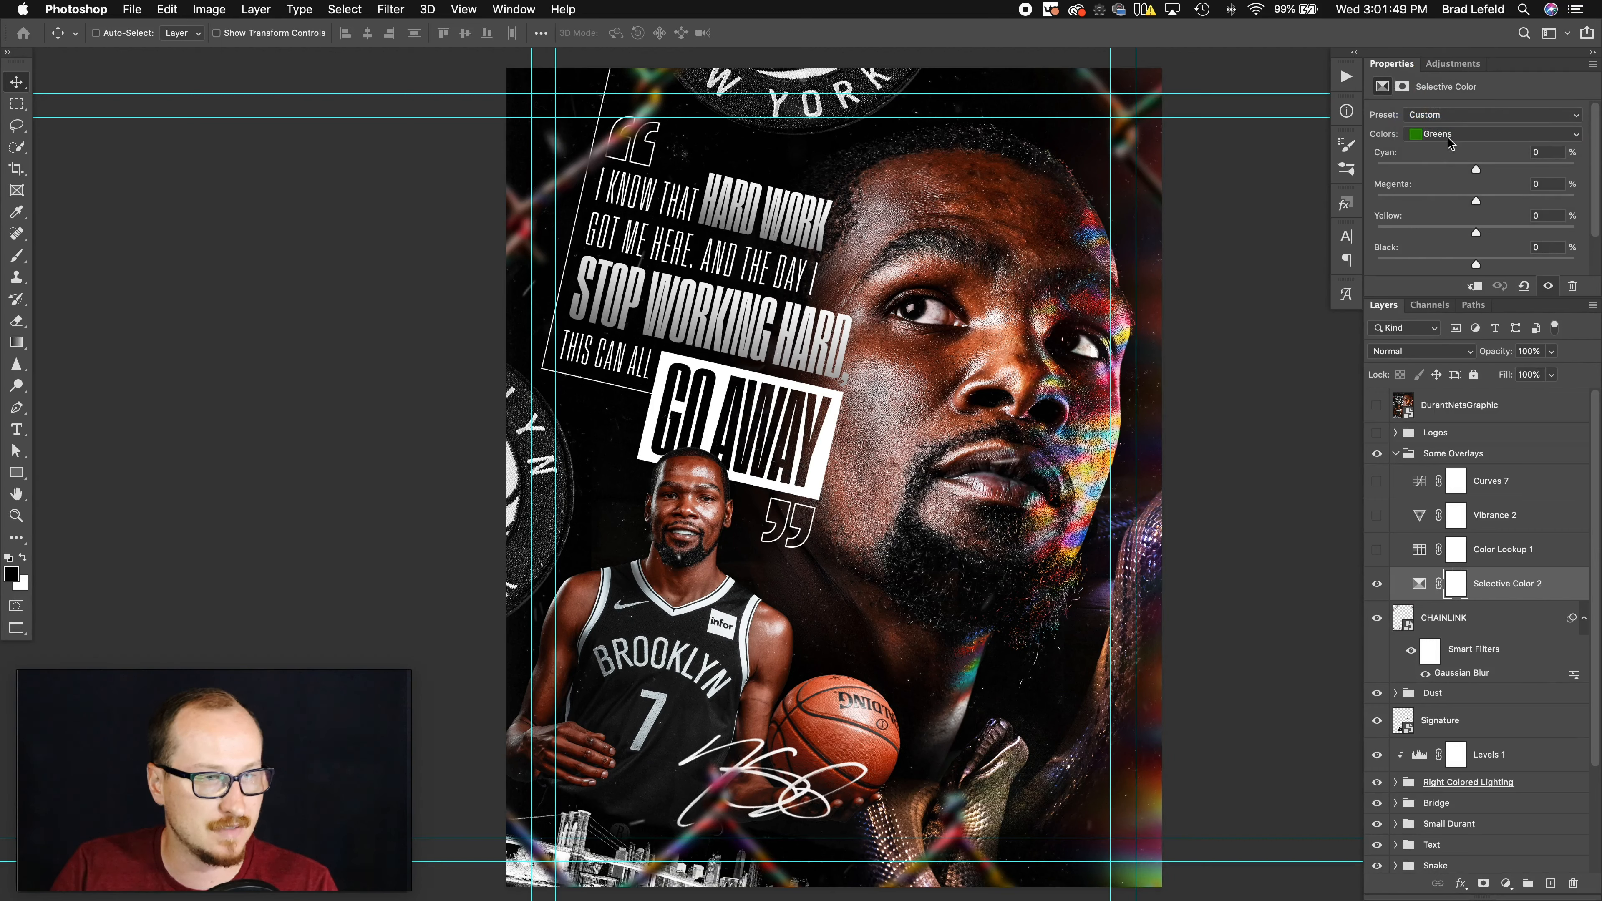
click(1449, 138)
click(1447, 124)
click(1449, 133)
click(1447, 120)
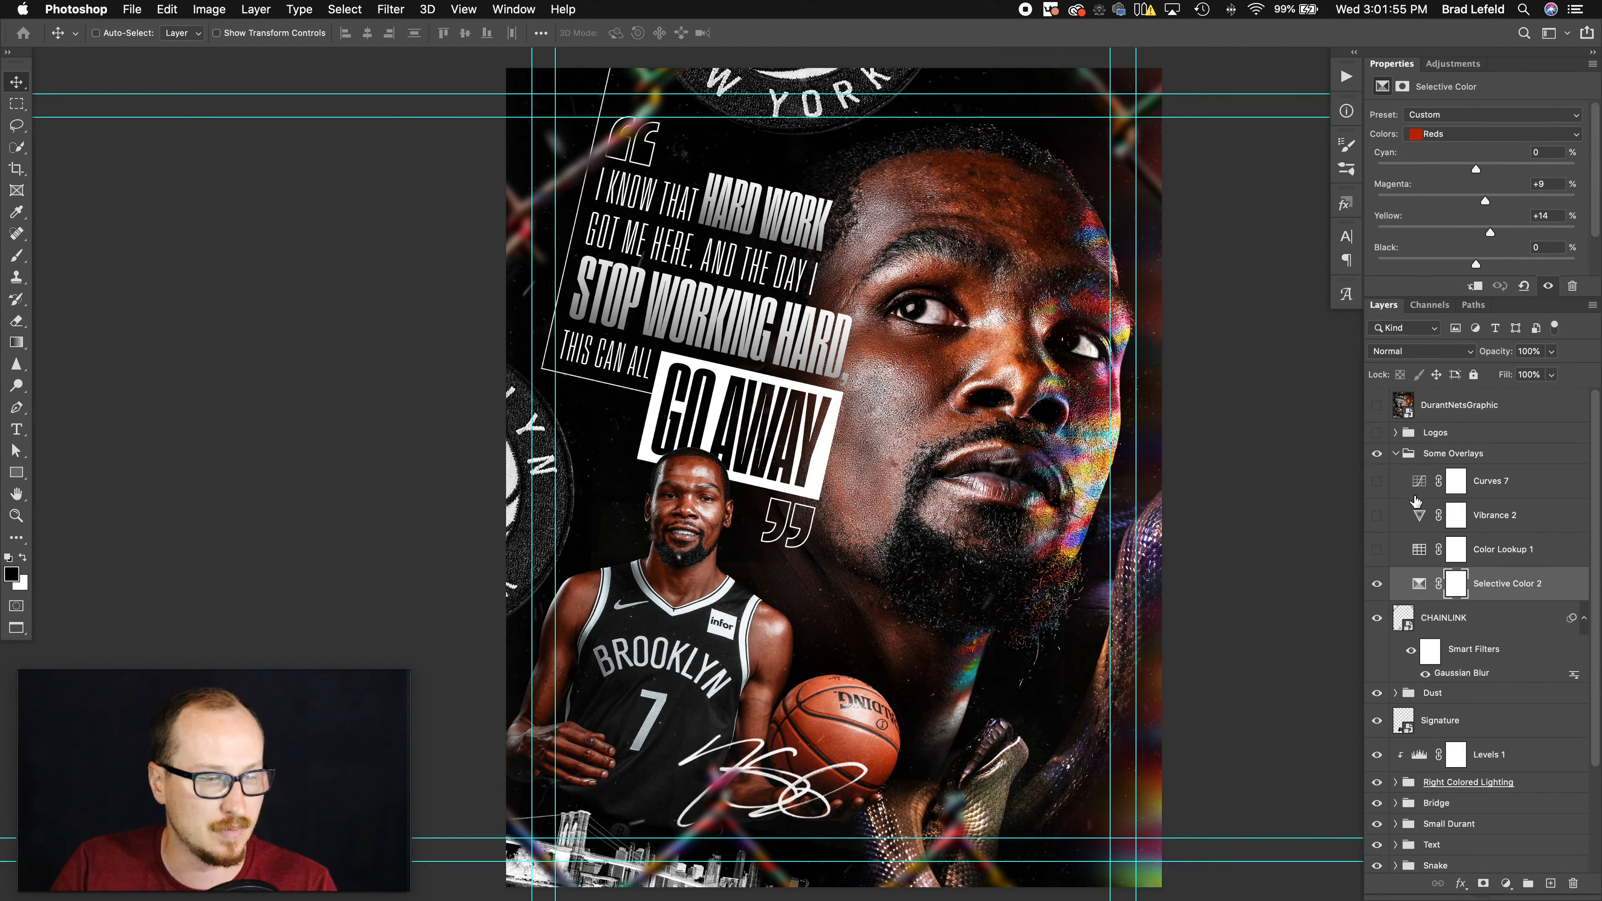
- Compare the poster with the Selective Color 2 adjustment hidden and shown, leaving it visible
click(1378, 584)
click(1378, 584)
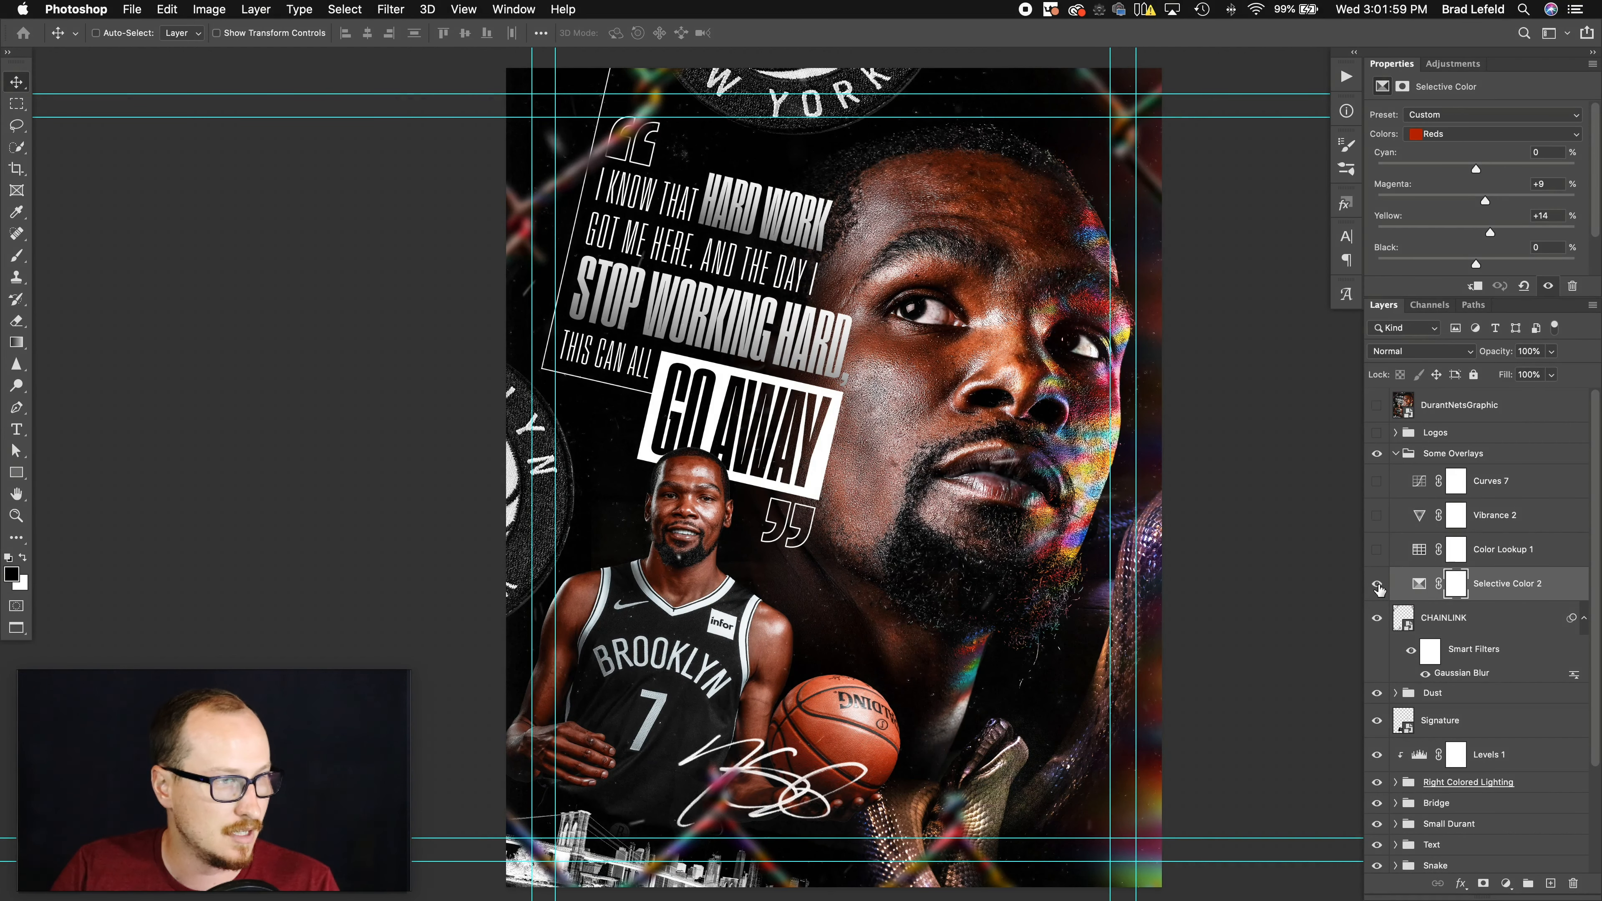
click(1377, 585)
click(1378, 584)
click(1377, 584)
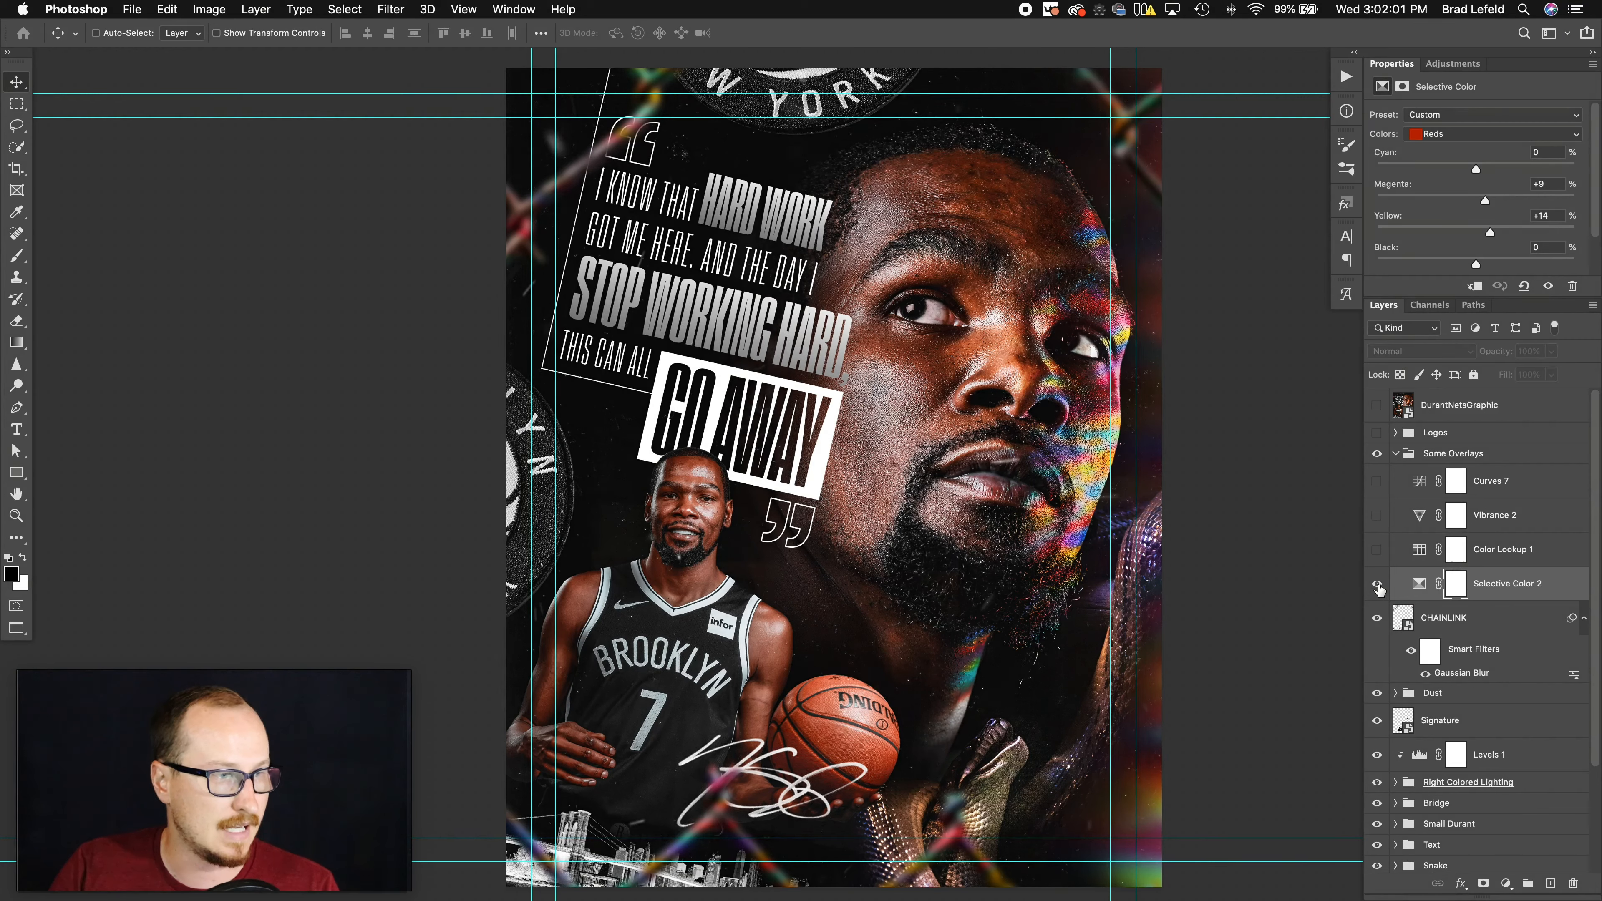
click(1377, 584)
- Make the Color Lookup 1 and Vibrance 2 adjustments visible, comparing the poster with and without Vibrance 2
click(1500, 562)
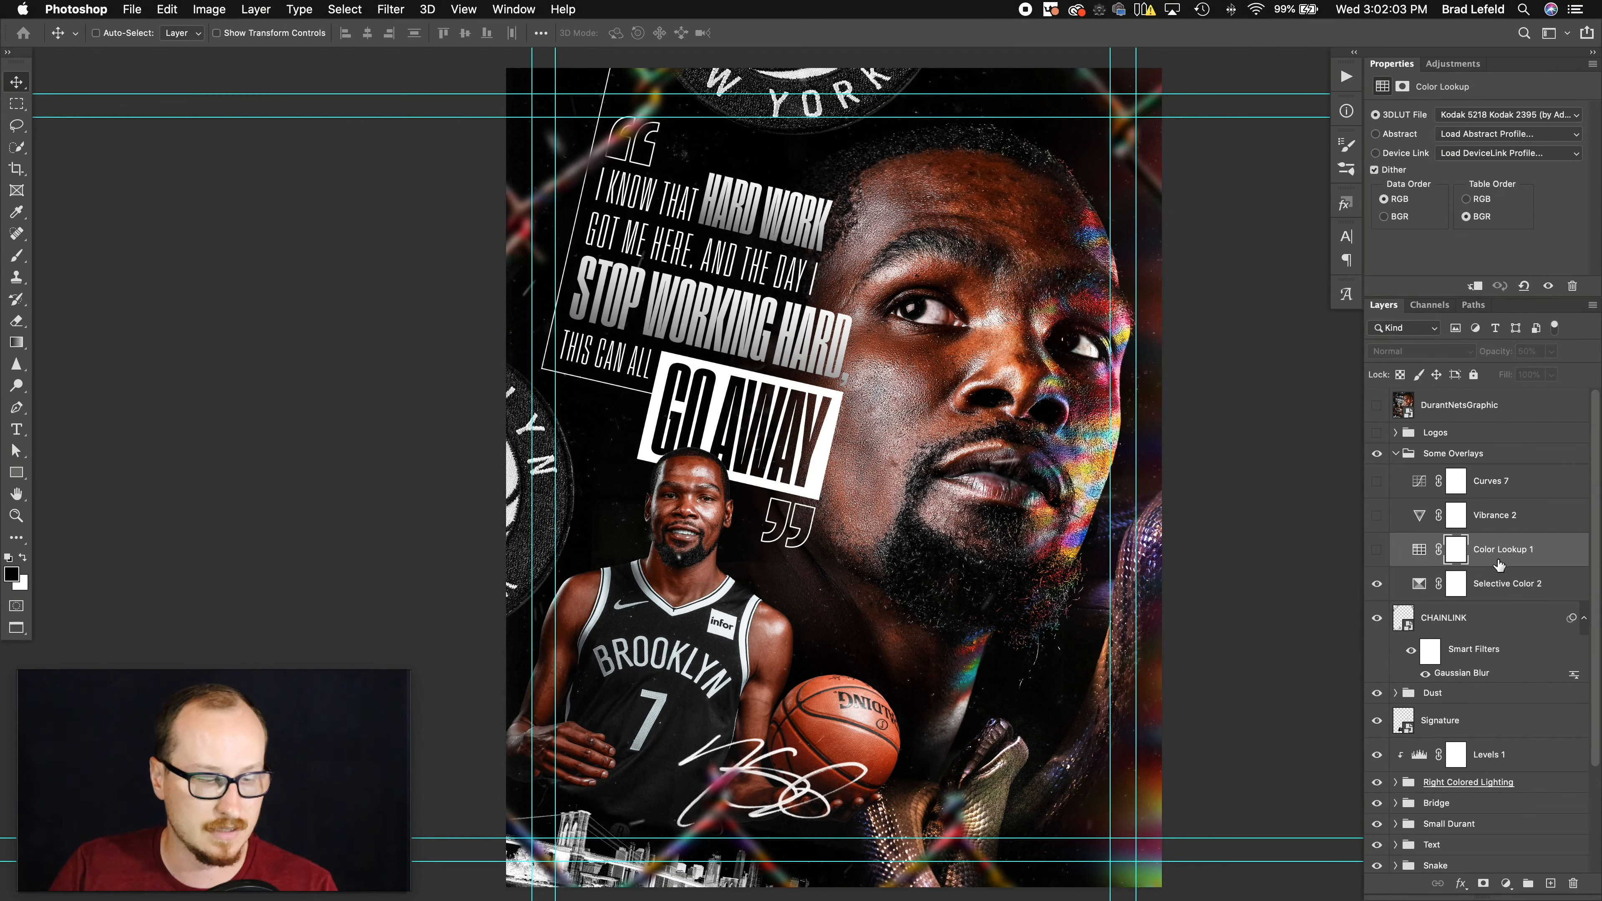
click(1378, 549)
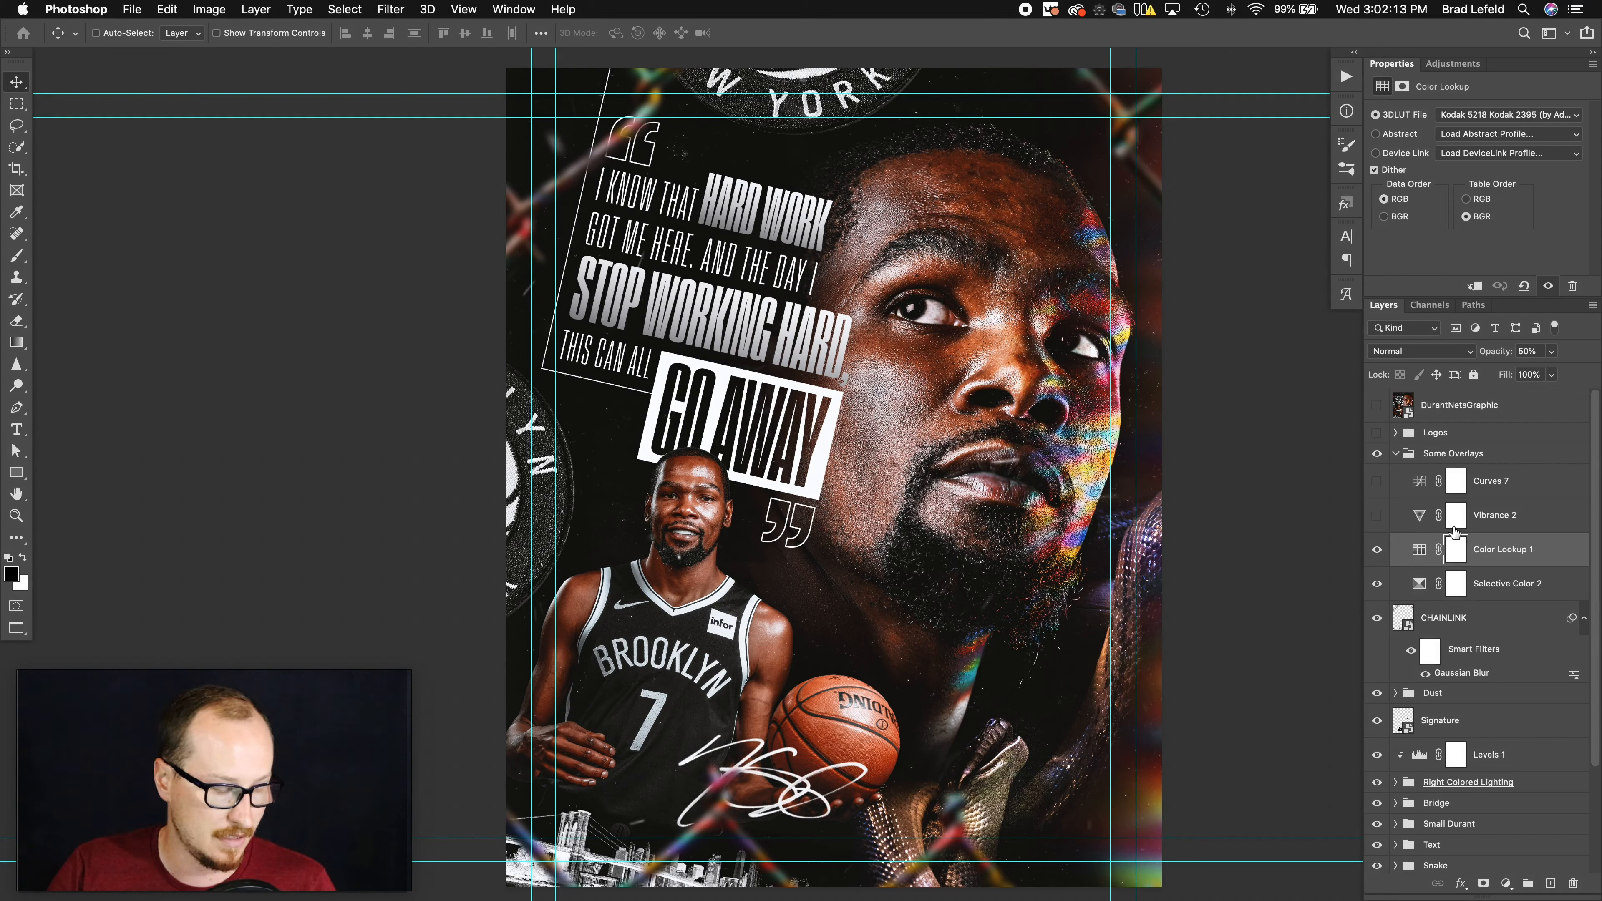
click(1489, 518)
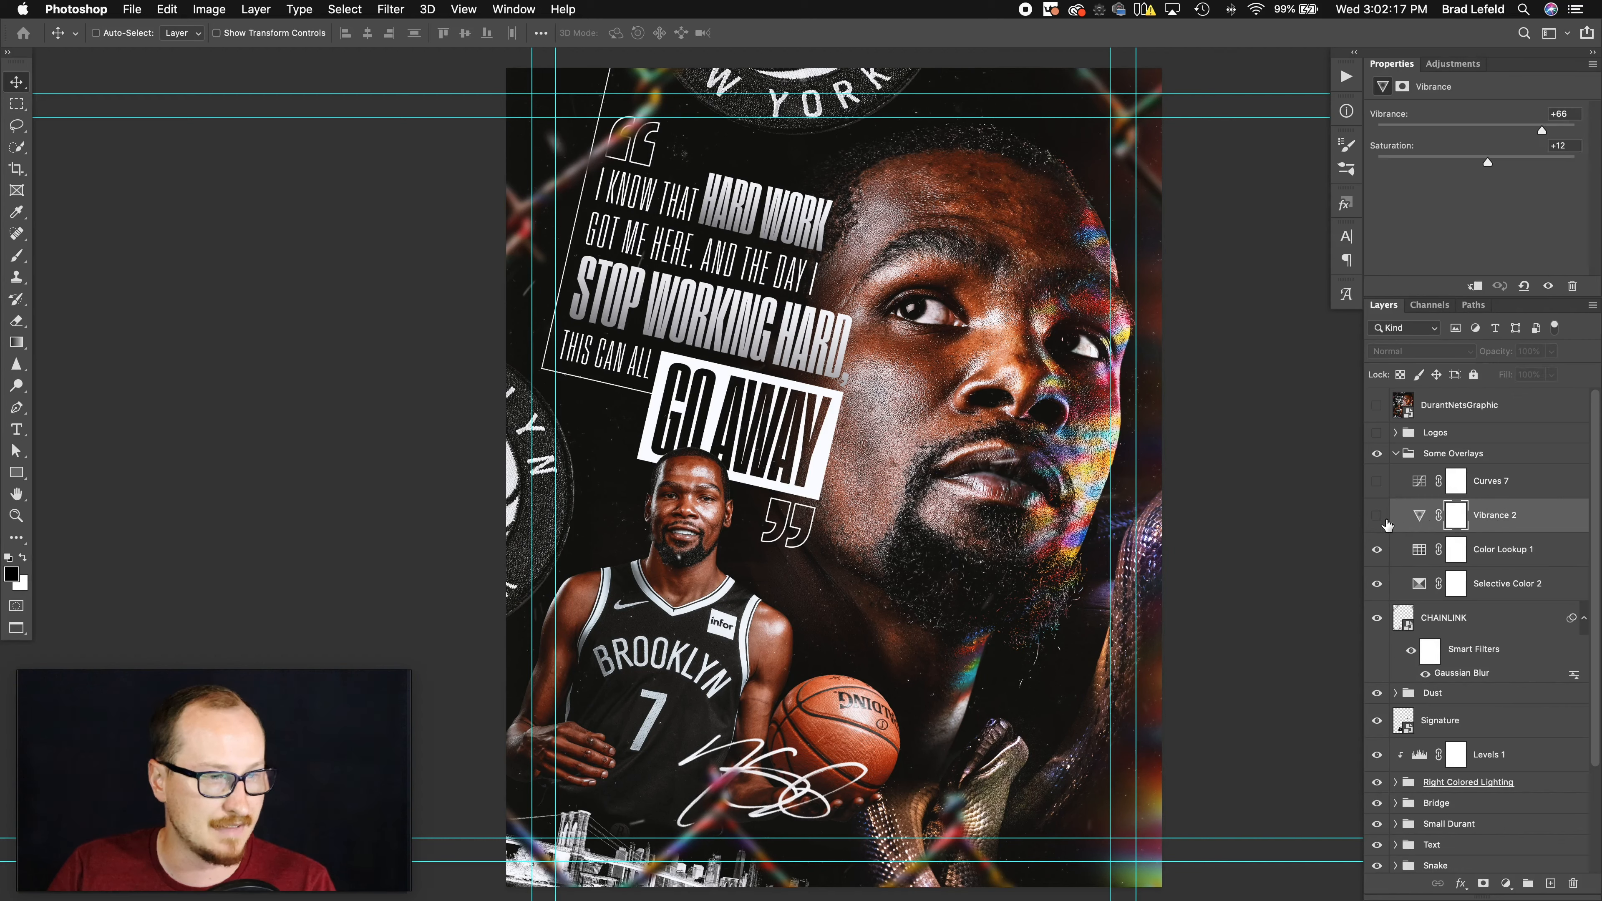
click(1378, 517)
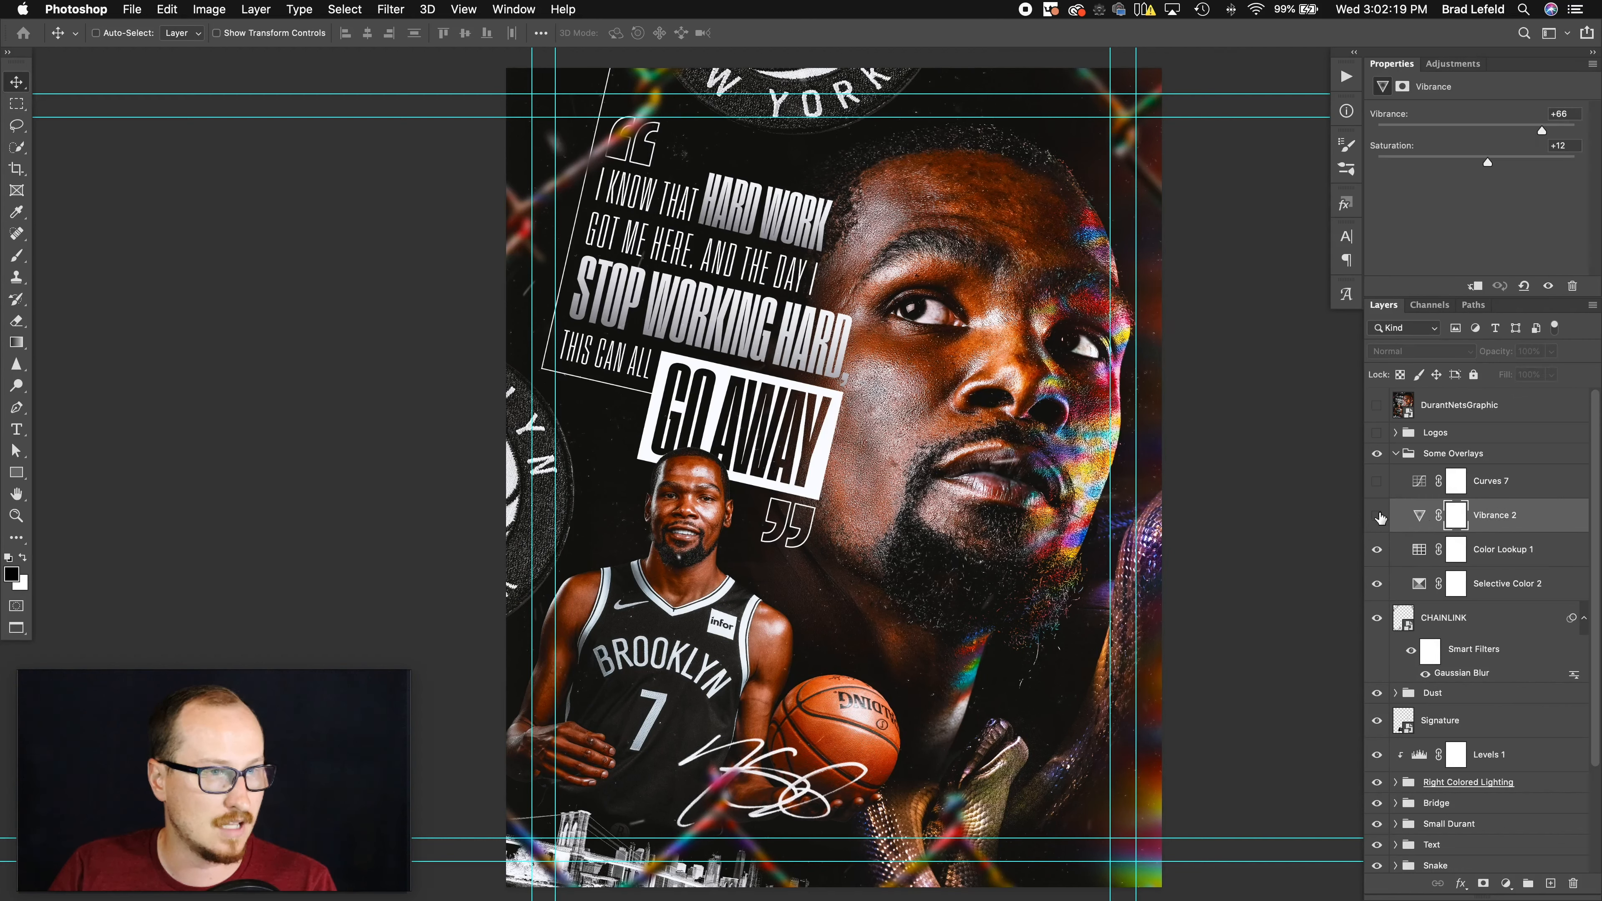
click(1378, 516)
click(1378, 516)
click(1378, 516)
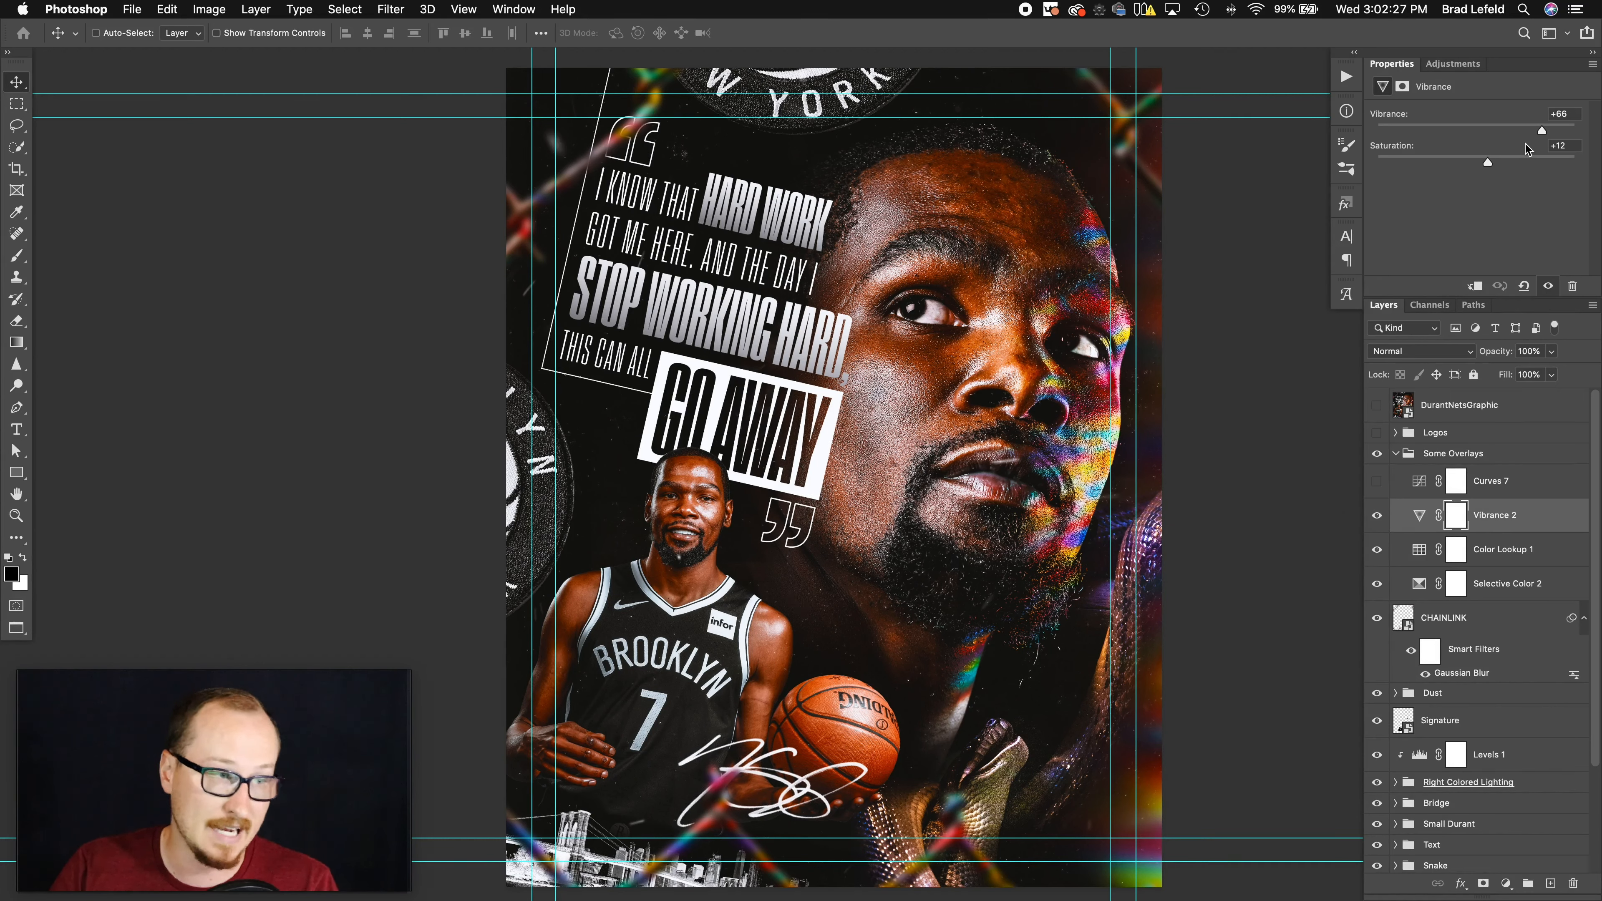
- Make the Curves 7 adjustment visible and compare the poster with and without it
click(1490, 486)
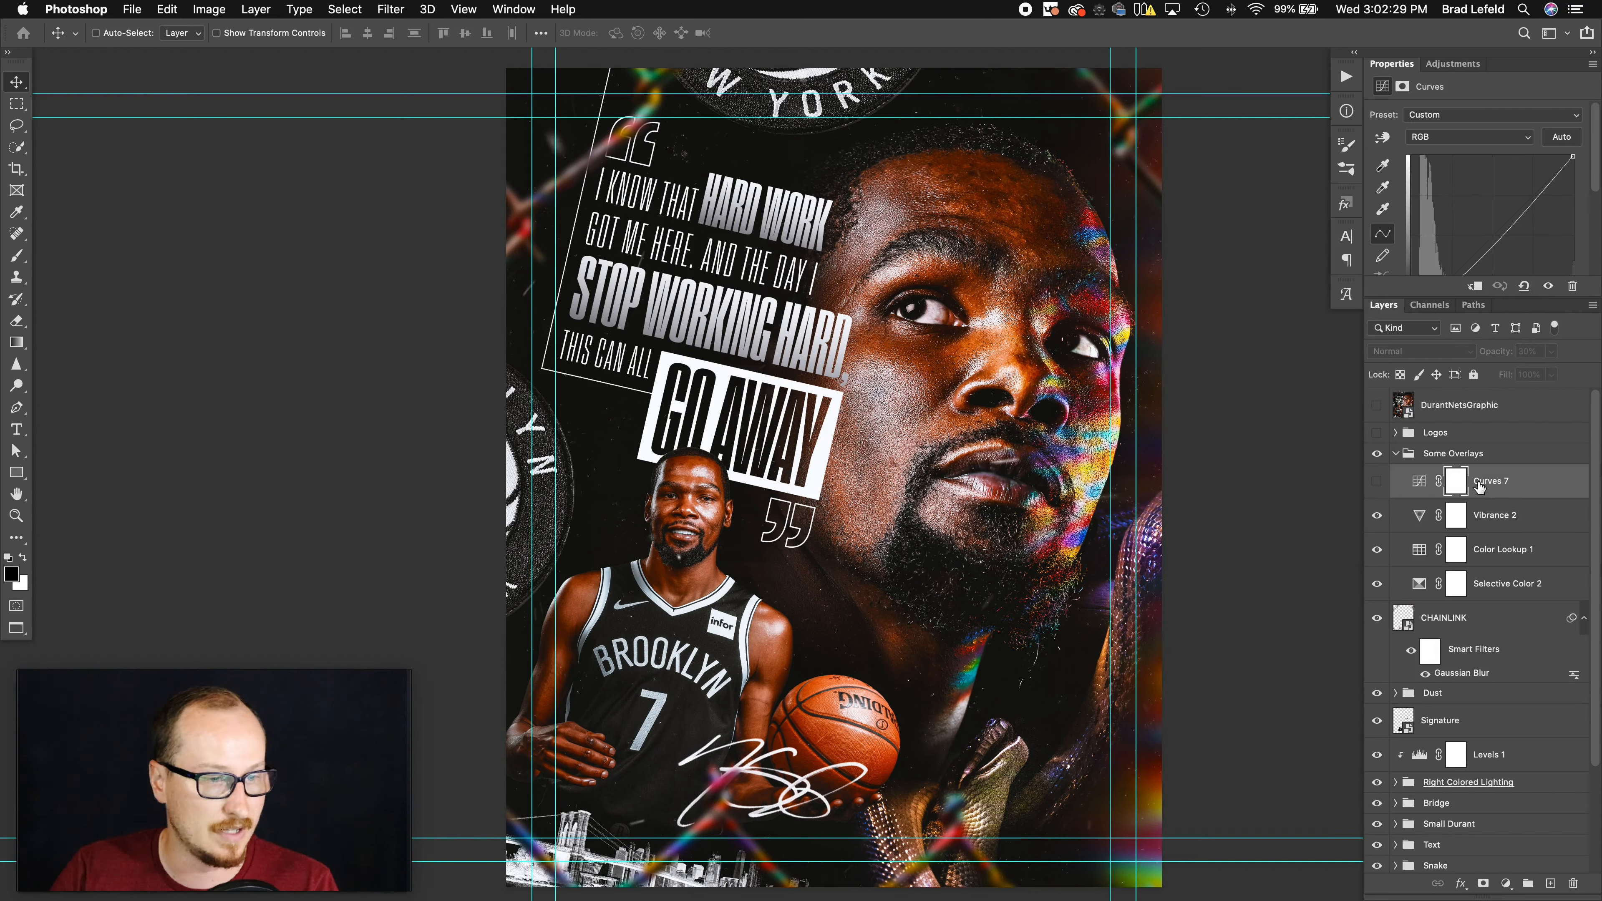
click(1377, 484)
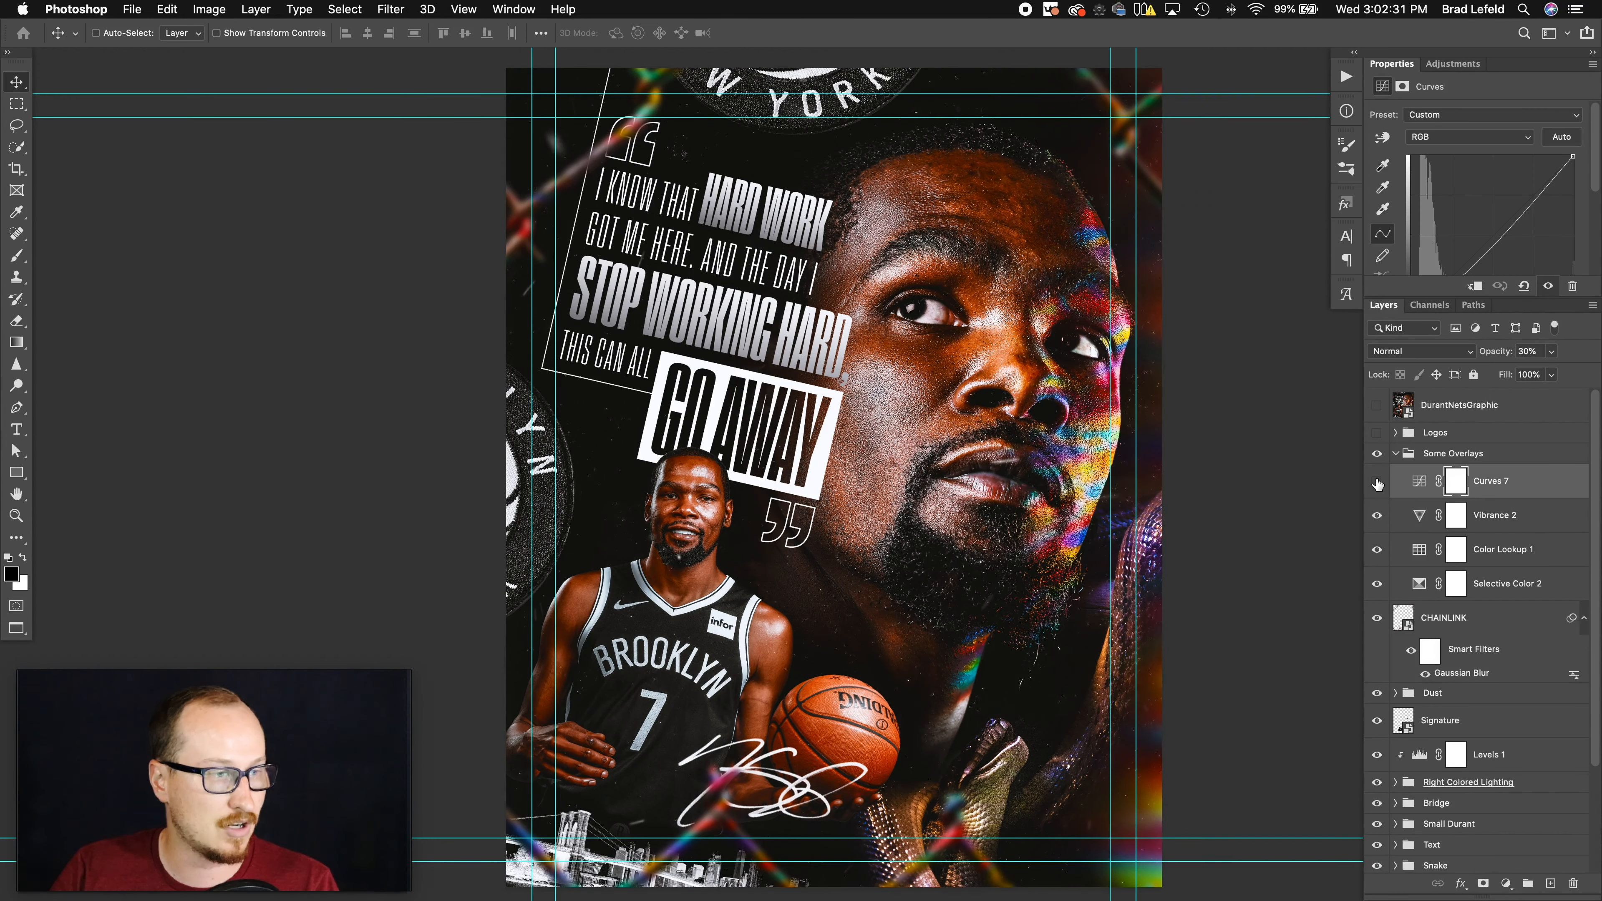
click(1378, 483)
click(1378, 484)
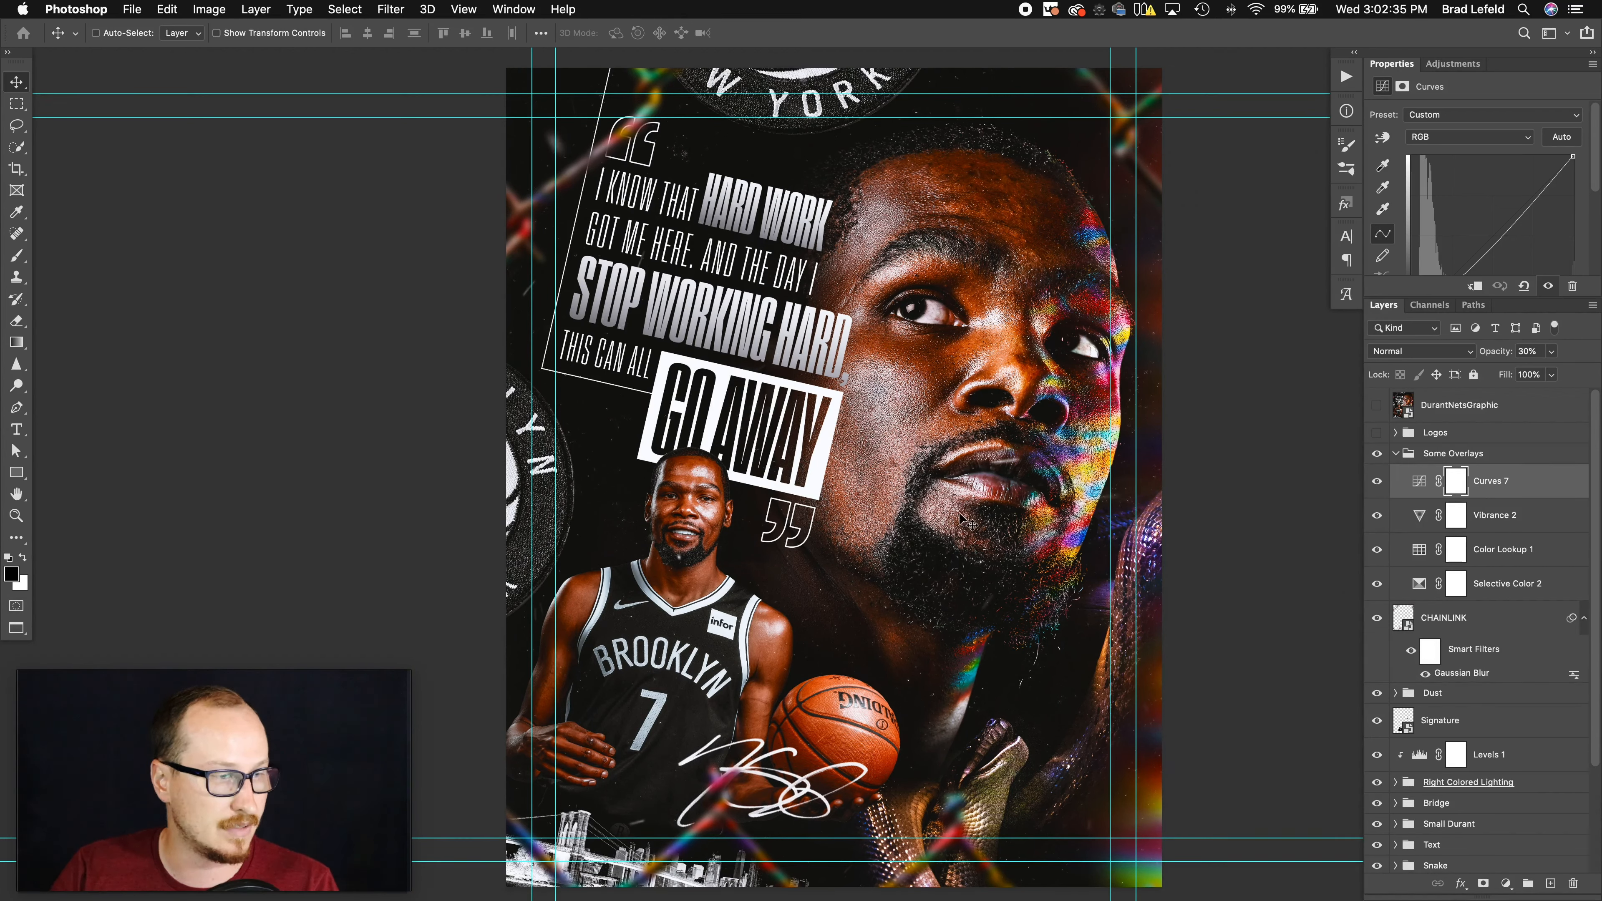
- Collapse the Some Overlays group and make the Logos group visible on the poster
click(1396, 454)
click(1458, 431)
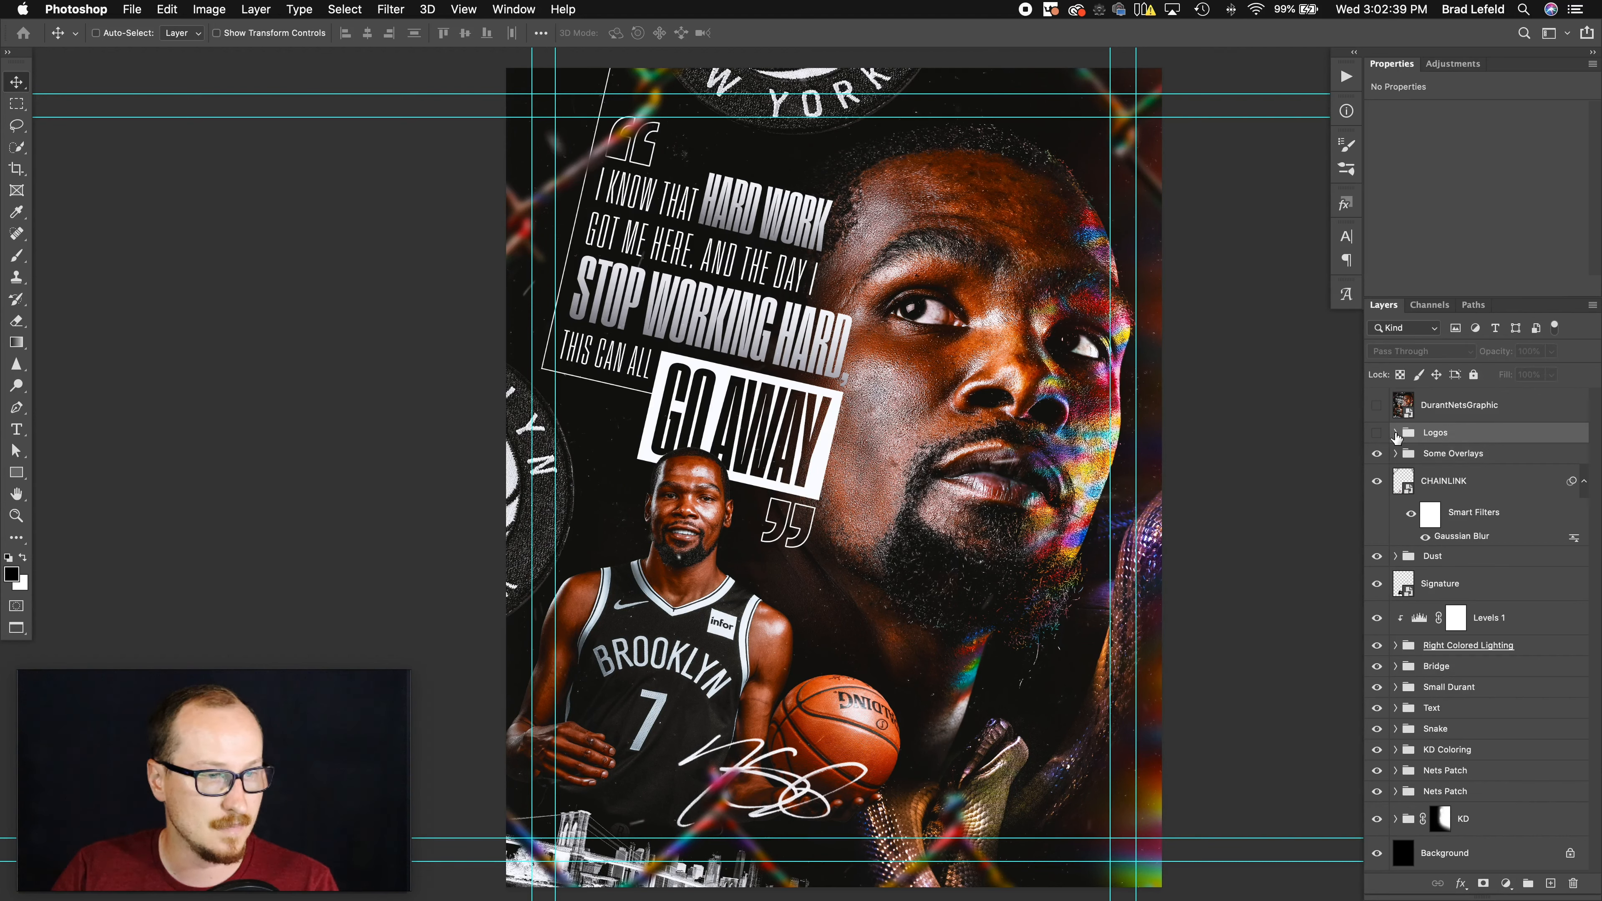
click(1377, 433)
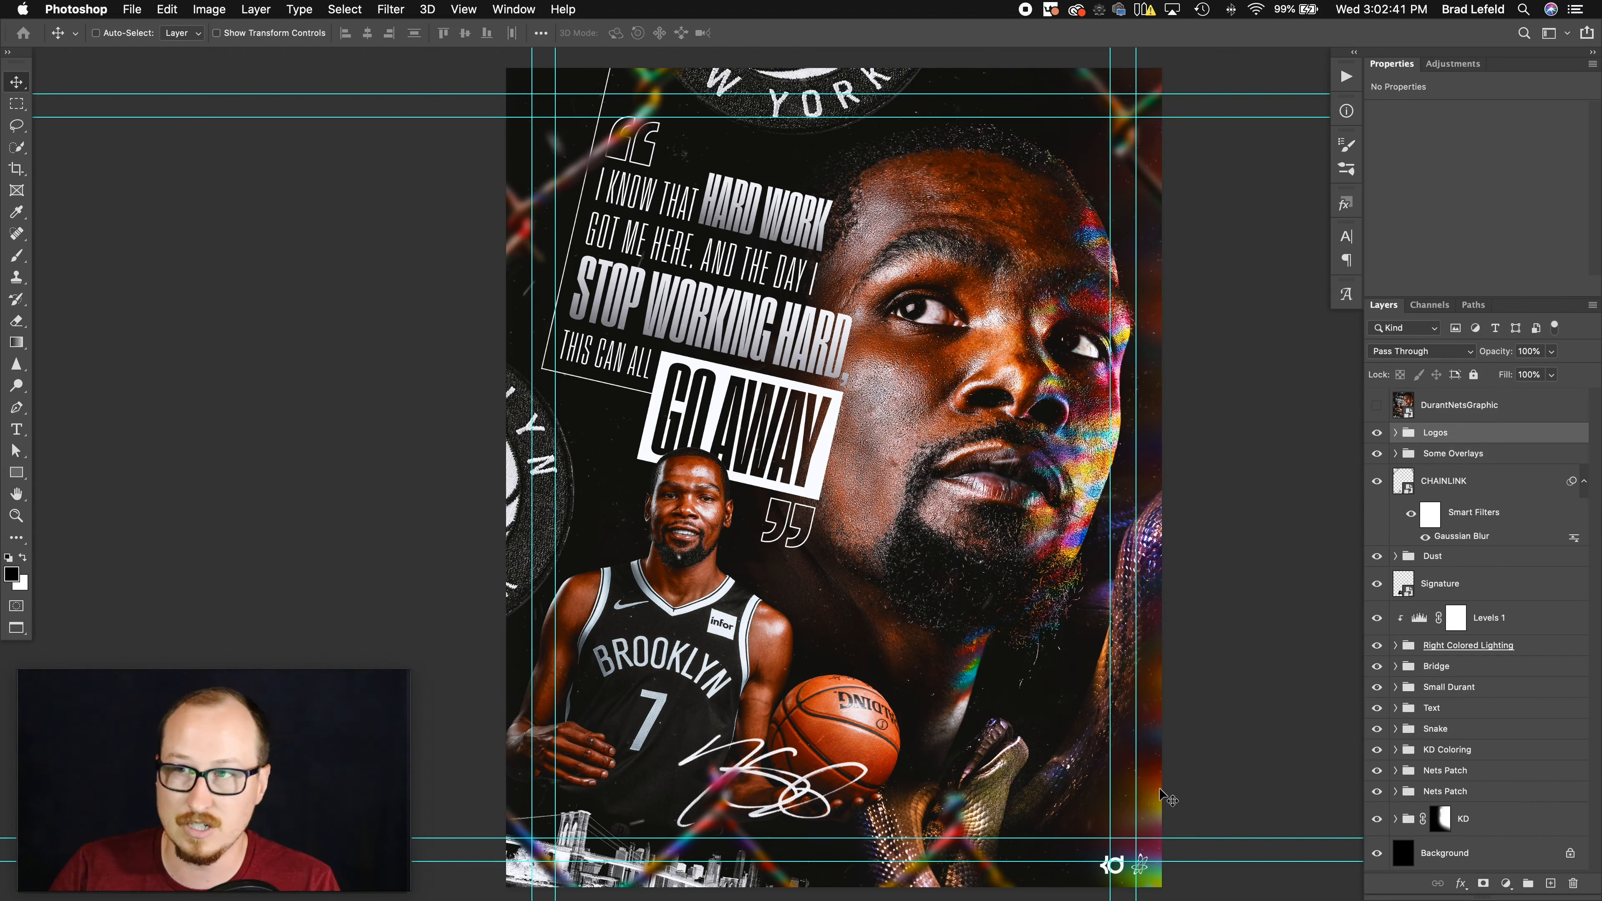